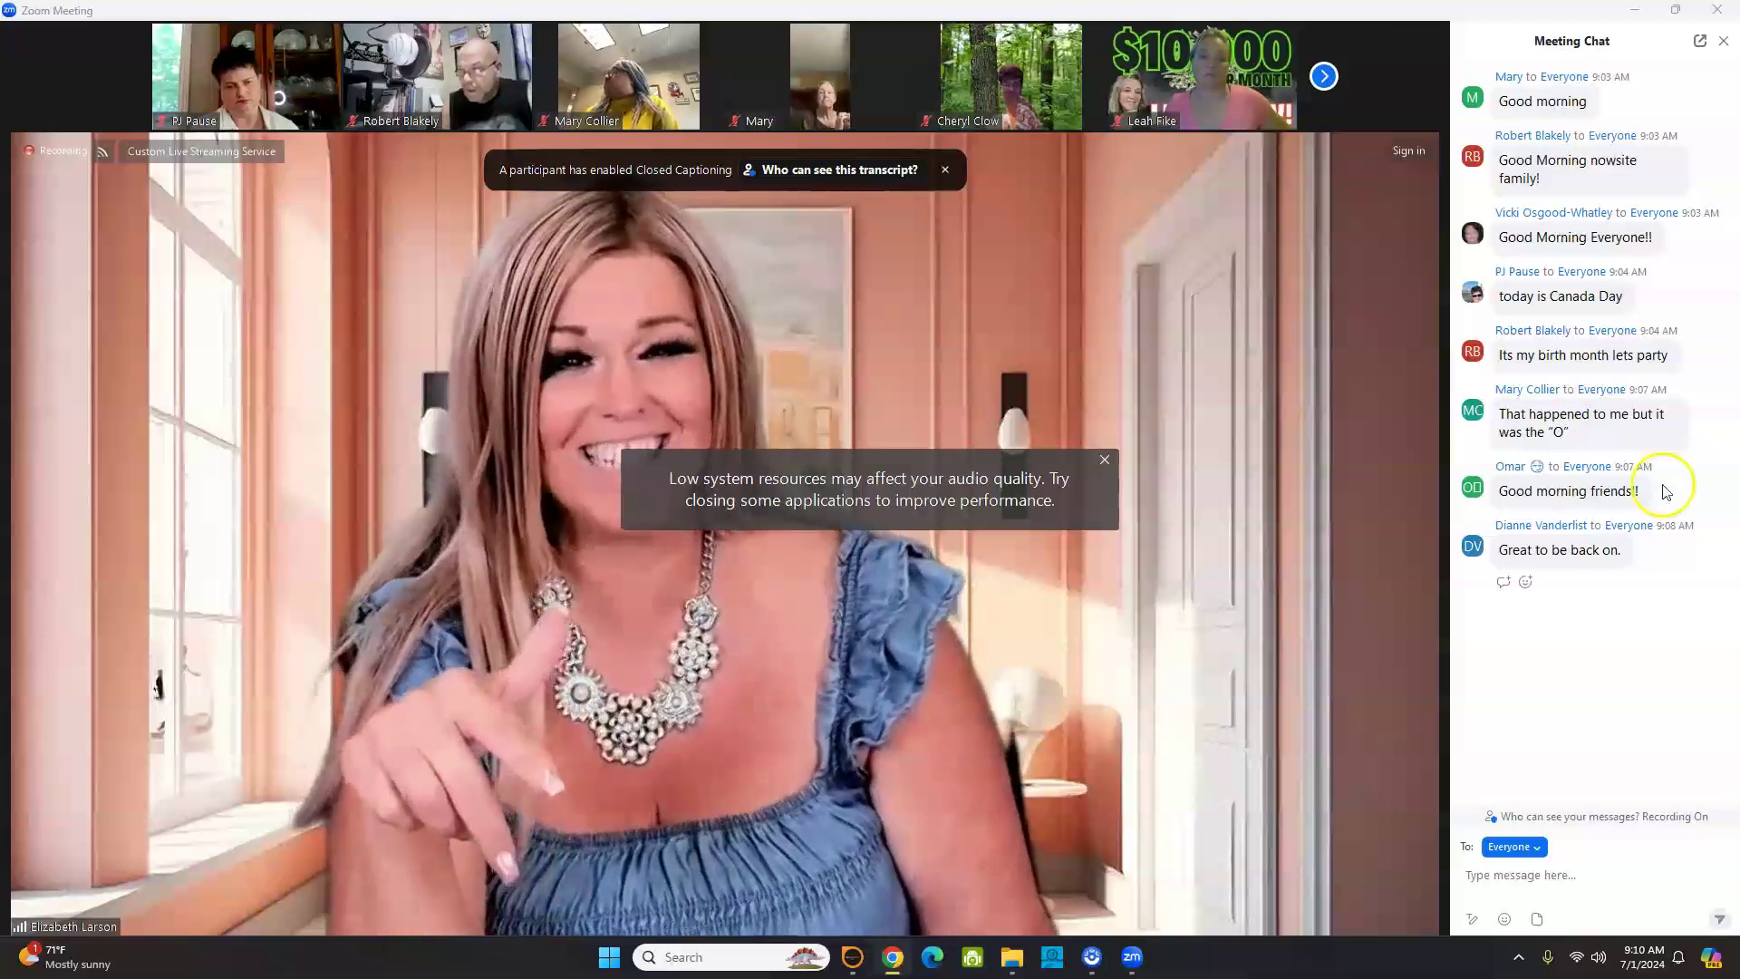
Step: Dismiss the low system resources warning
{"action": "left_click", "coordinate": [1104, 459]}
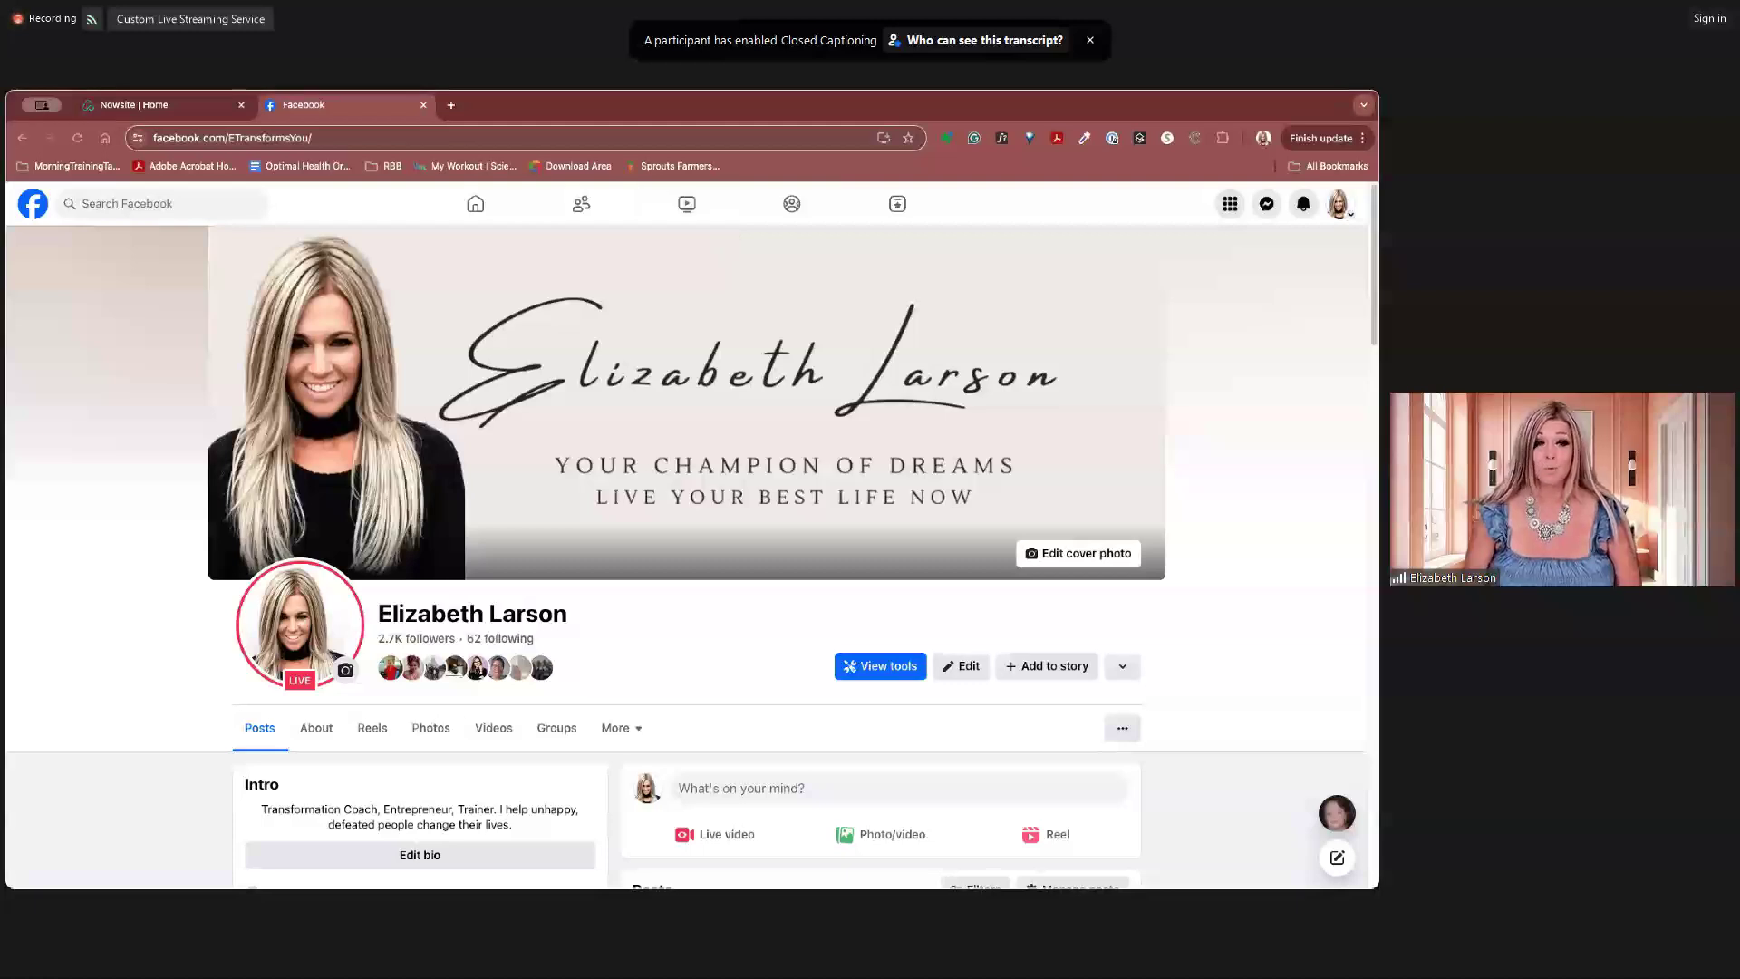
{"action": "left_click", "coordinate": [148, 111]}
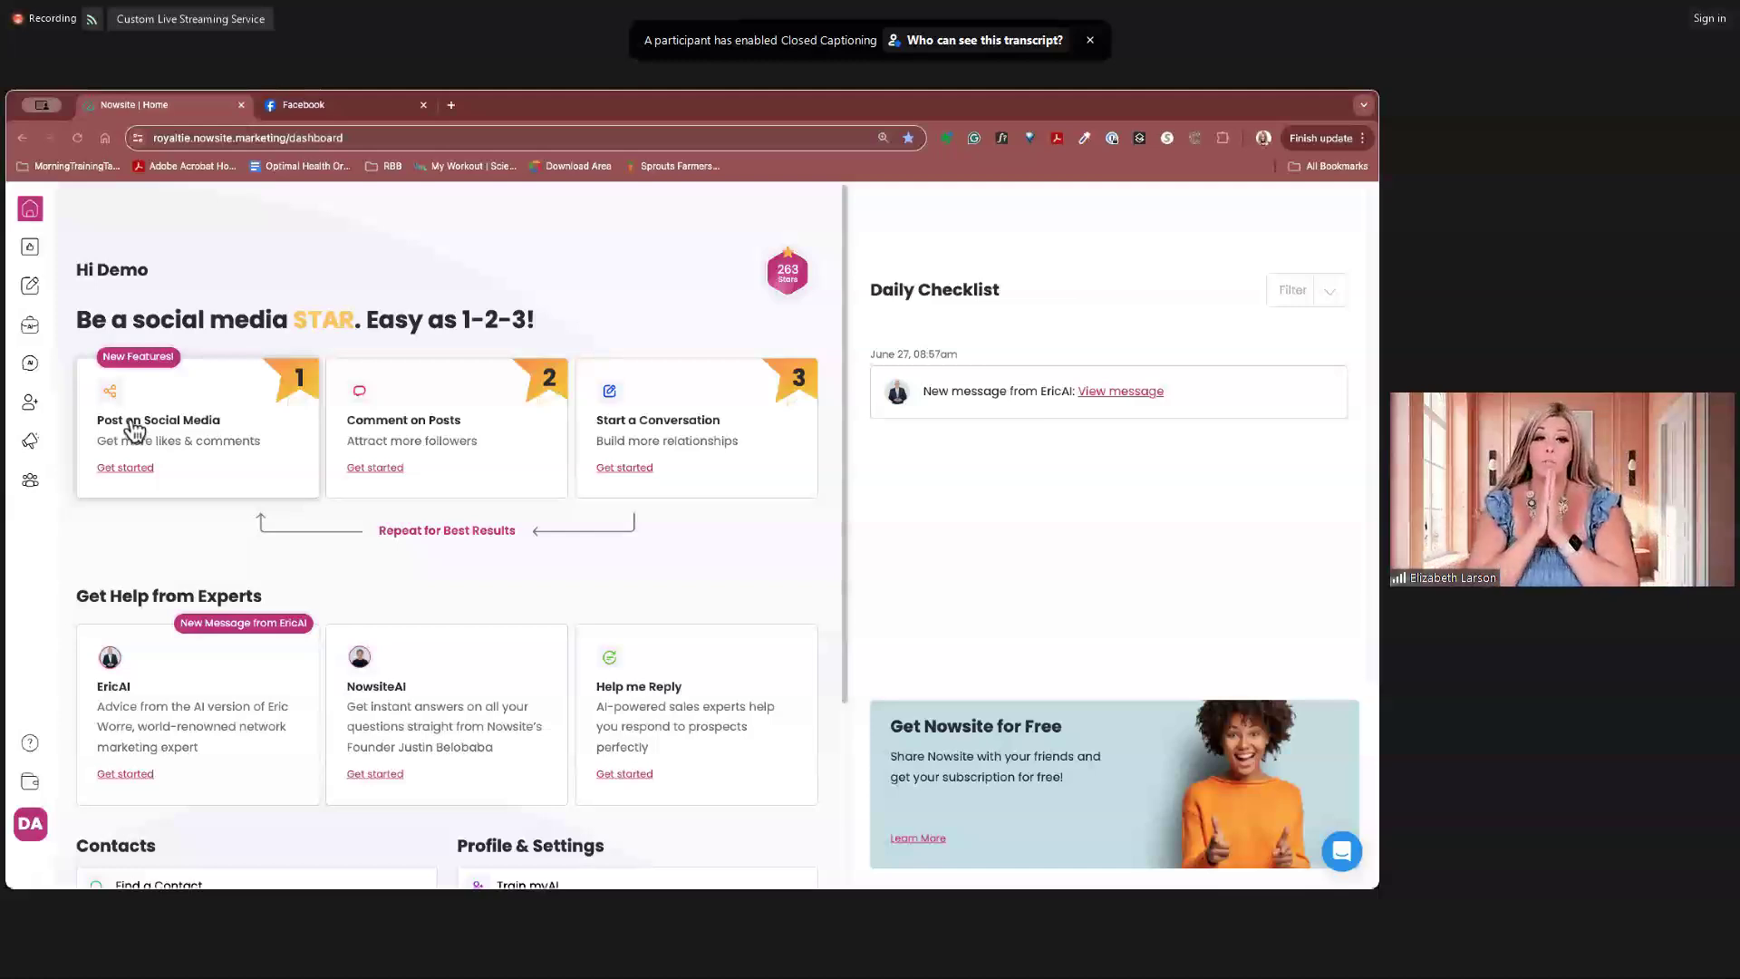
Step: Open instagram.com in a new browser tab
{"action": "left_click", "coordinate": [452, 105]}
{"action": "type", "text": "instagram.com"}
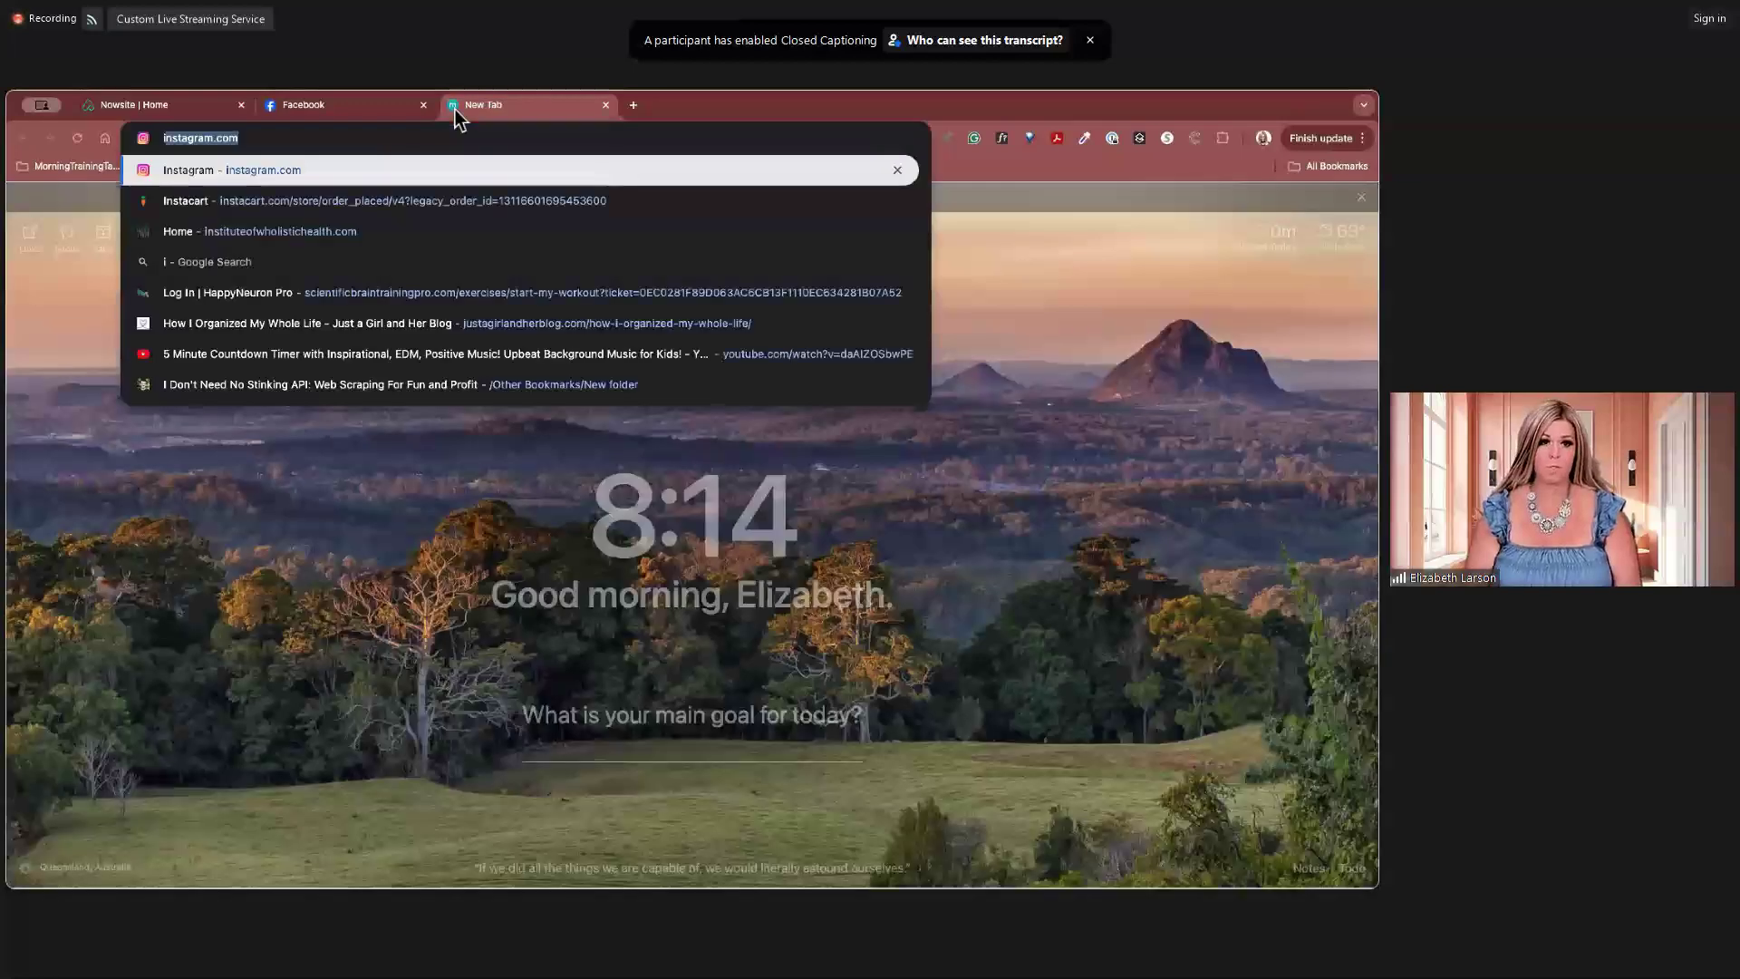
{"action": "key", "text": "Return"}
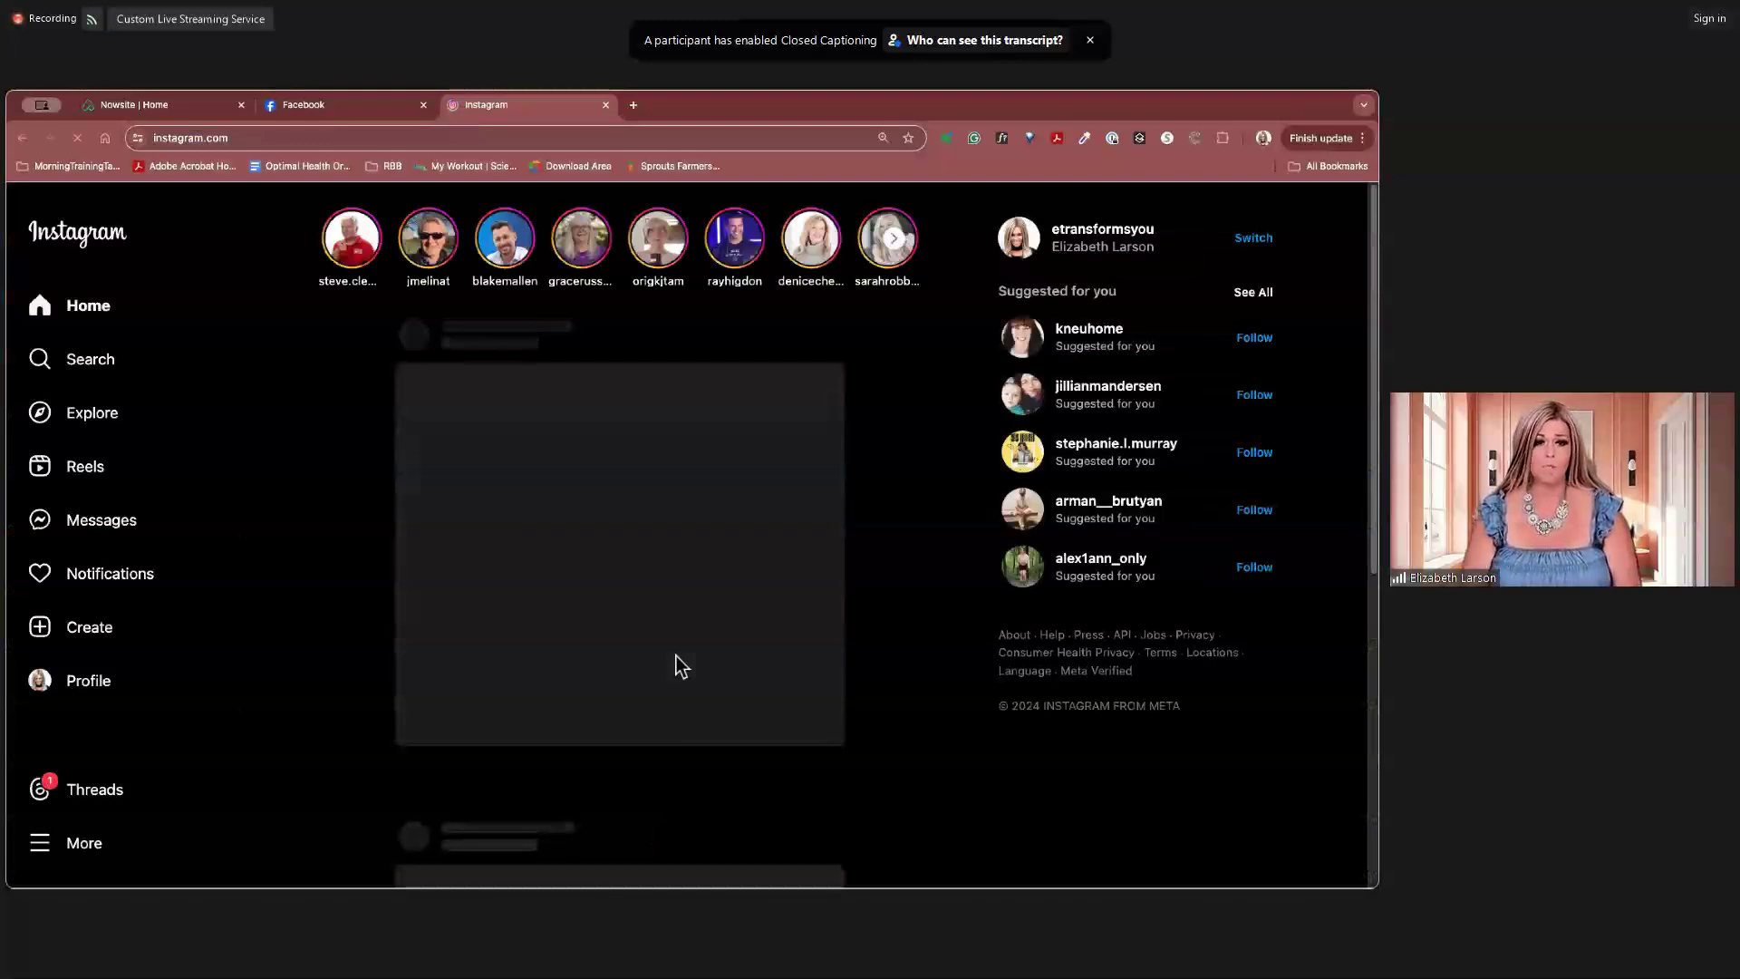
Step: Browse down through the recent posts in the Instagram home feed
{"action": "scroll", "coordinate": [734, 651], "scroll_direction": "down", "scroll_amount": 3}
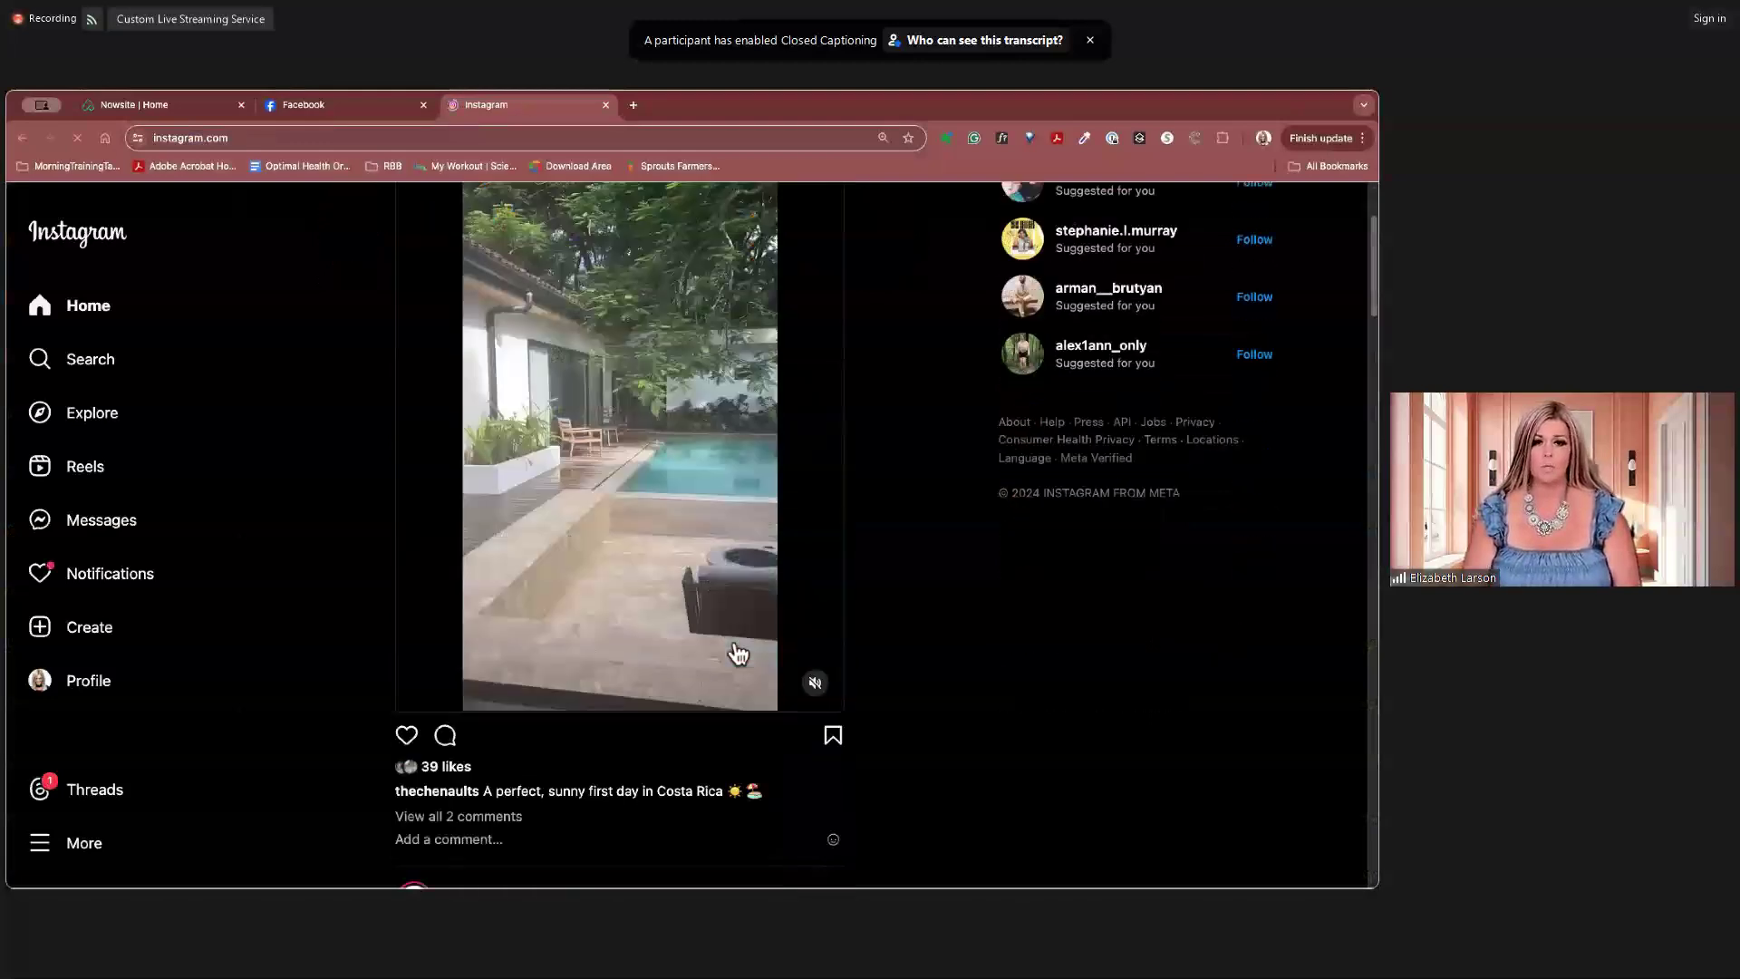
{"action": "scroll", "coordinate": [740, 651], "scroll_direction": "down", "scroll_amount": 12}
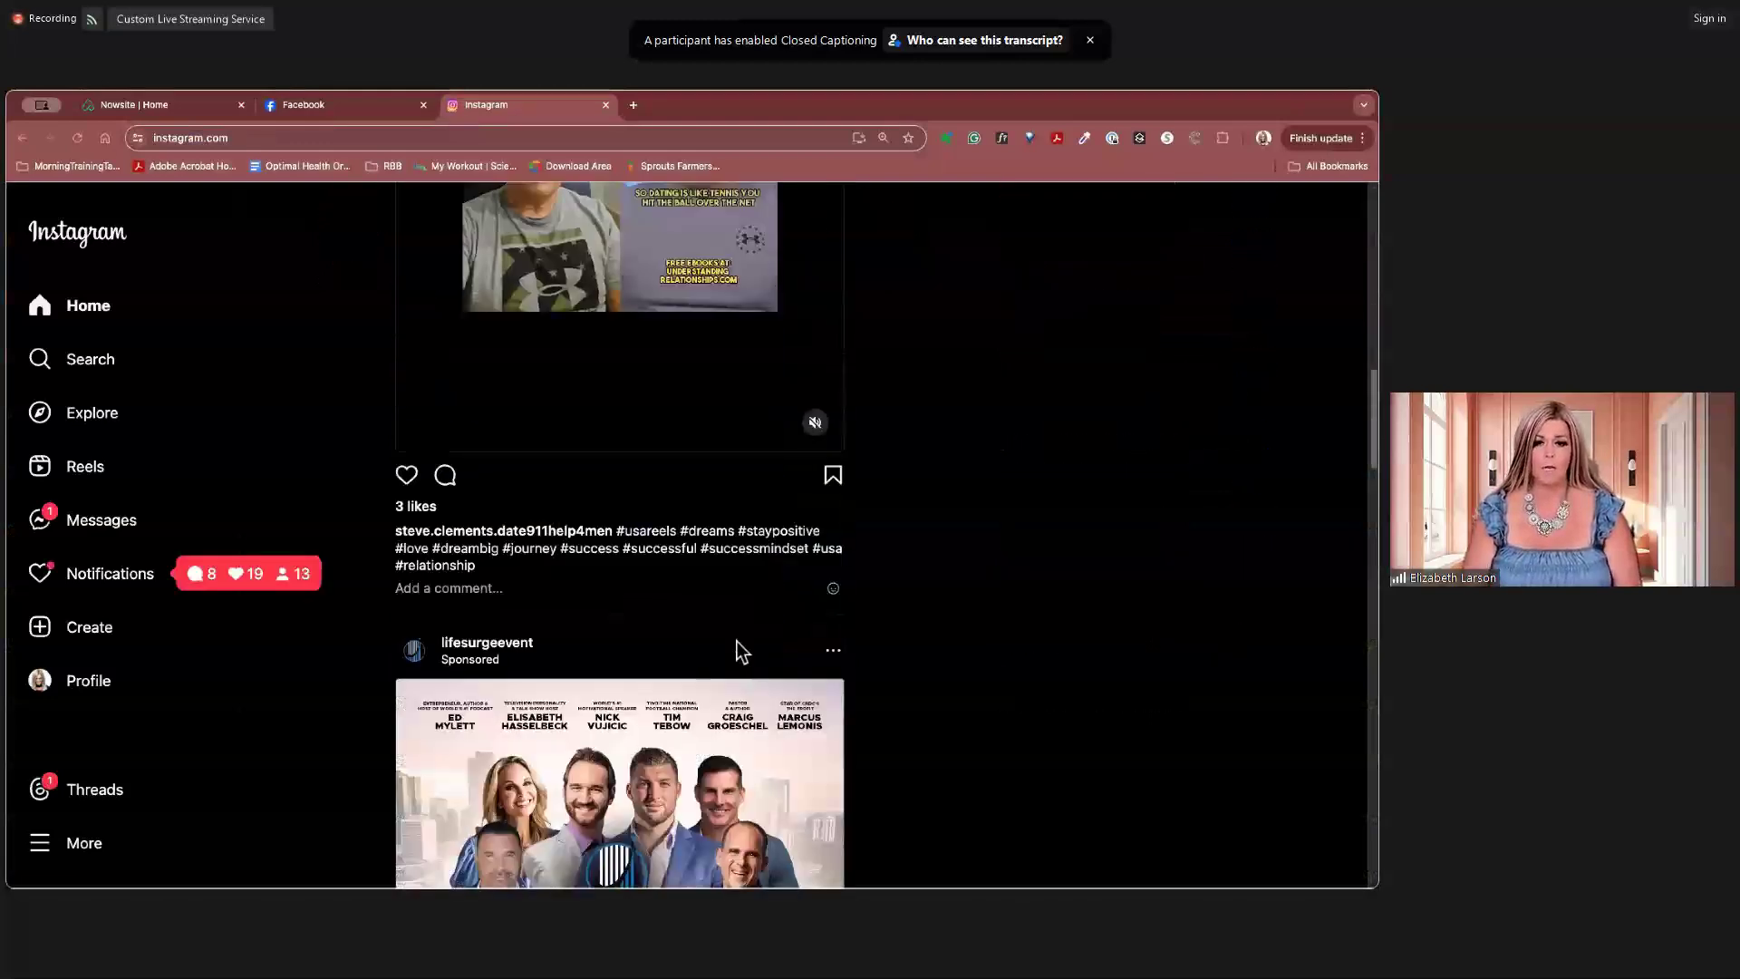
{"action": "scroll", "coordinate": [740, 651], "scroll_direction": "down", "scroll_amount": 8}
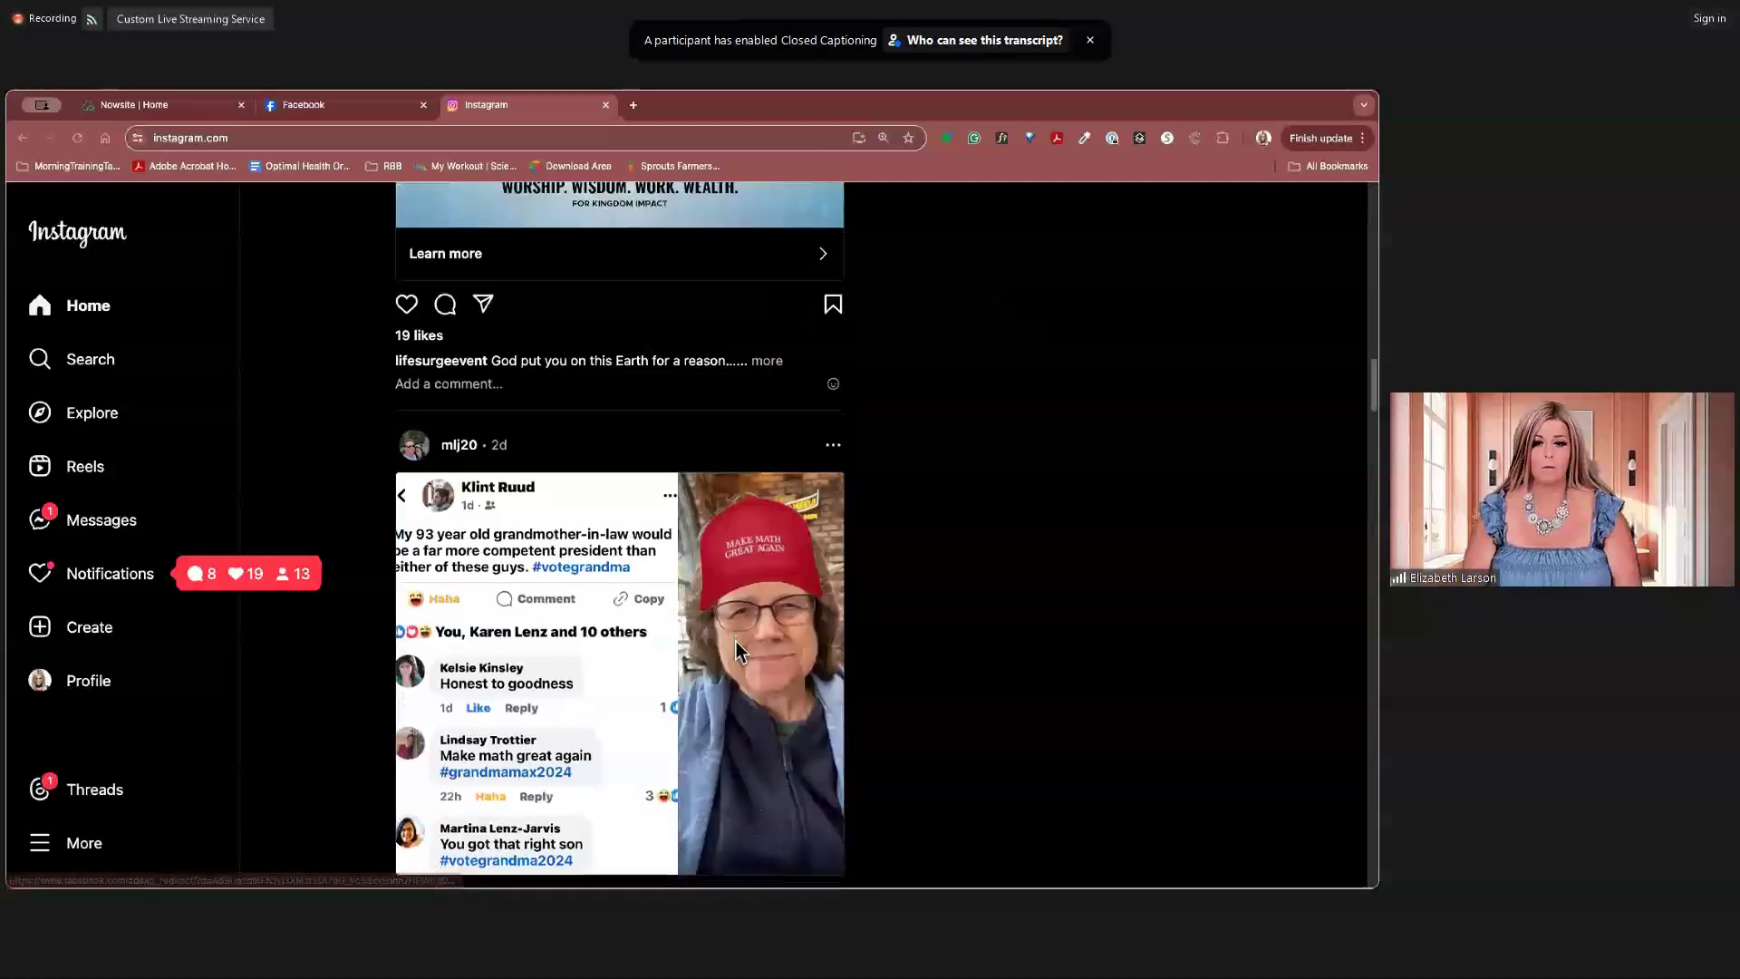
{"action": "scroll", "coordinate": [736, 640], "scroll_direction": "down", "scroll_amount": 1}
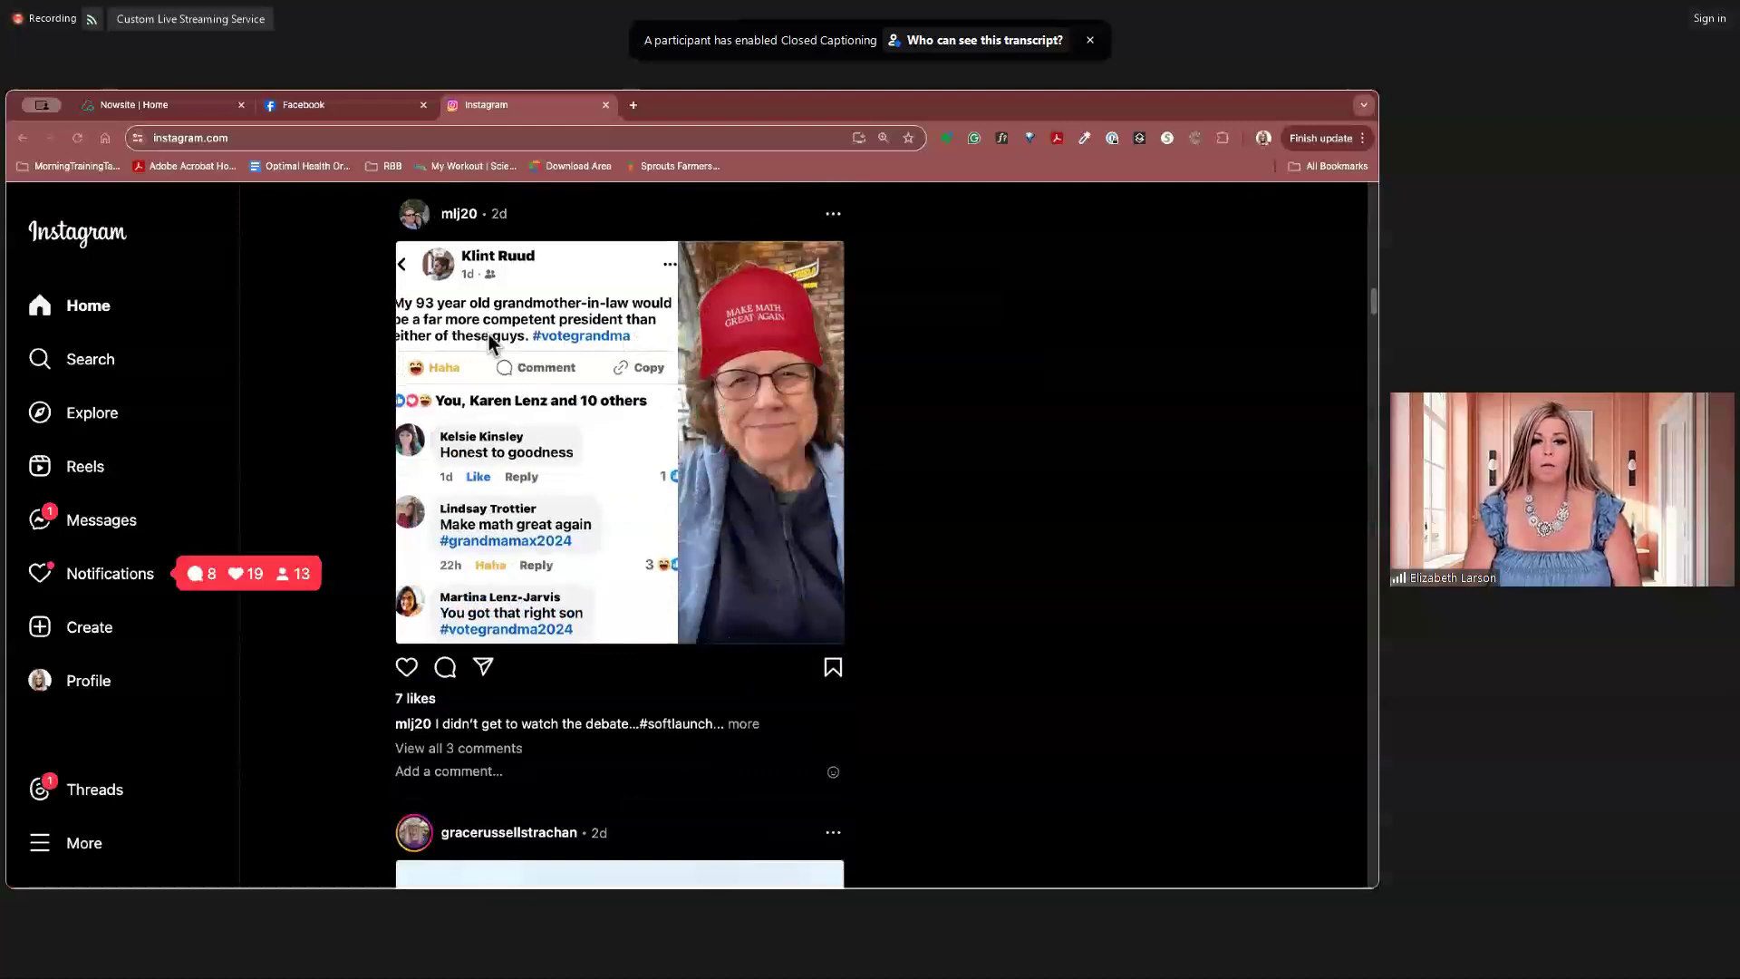
{"action": "scroll", "coordinate": [616, 504], "scroll_direction": "down", "scroll_amount": 8}
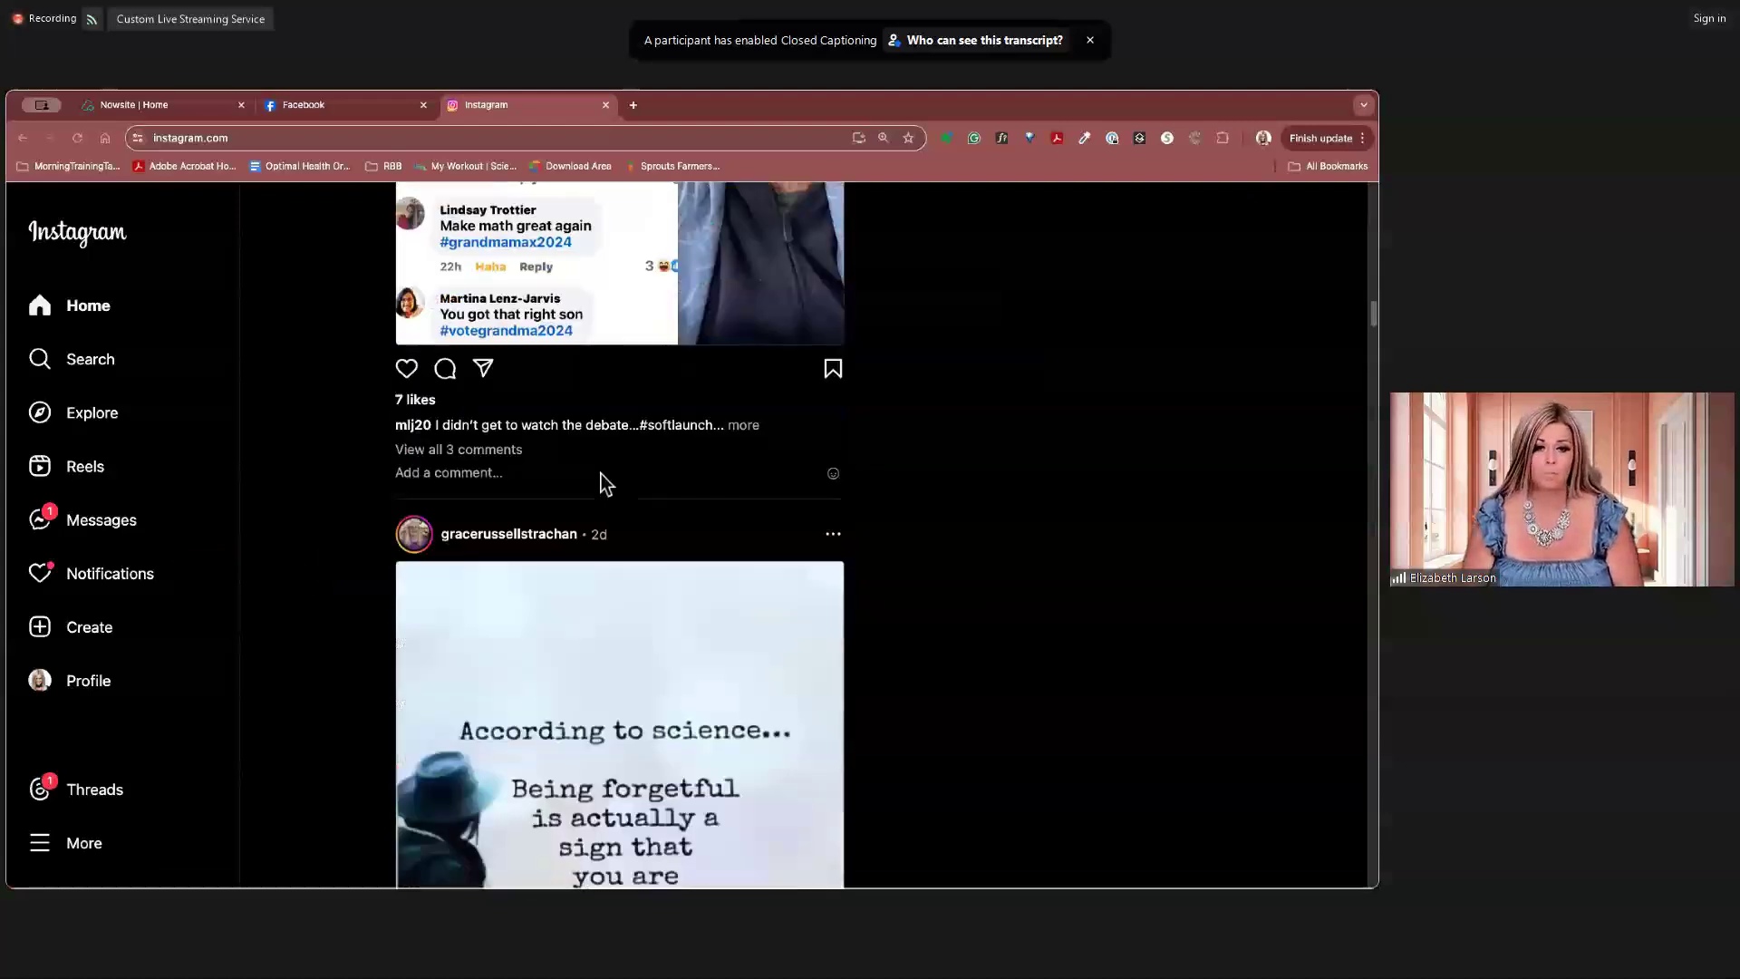
{"action": "scroll", "coordinate": [600, 475], "scroll_direction": "down", "scroll_amount": 15}
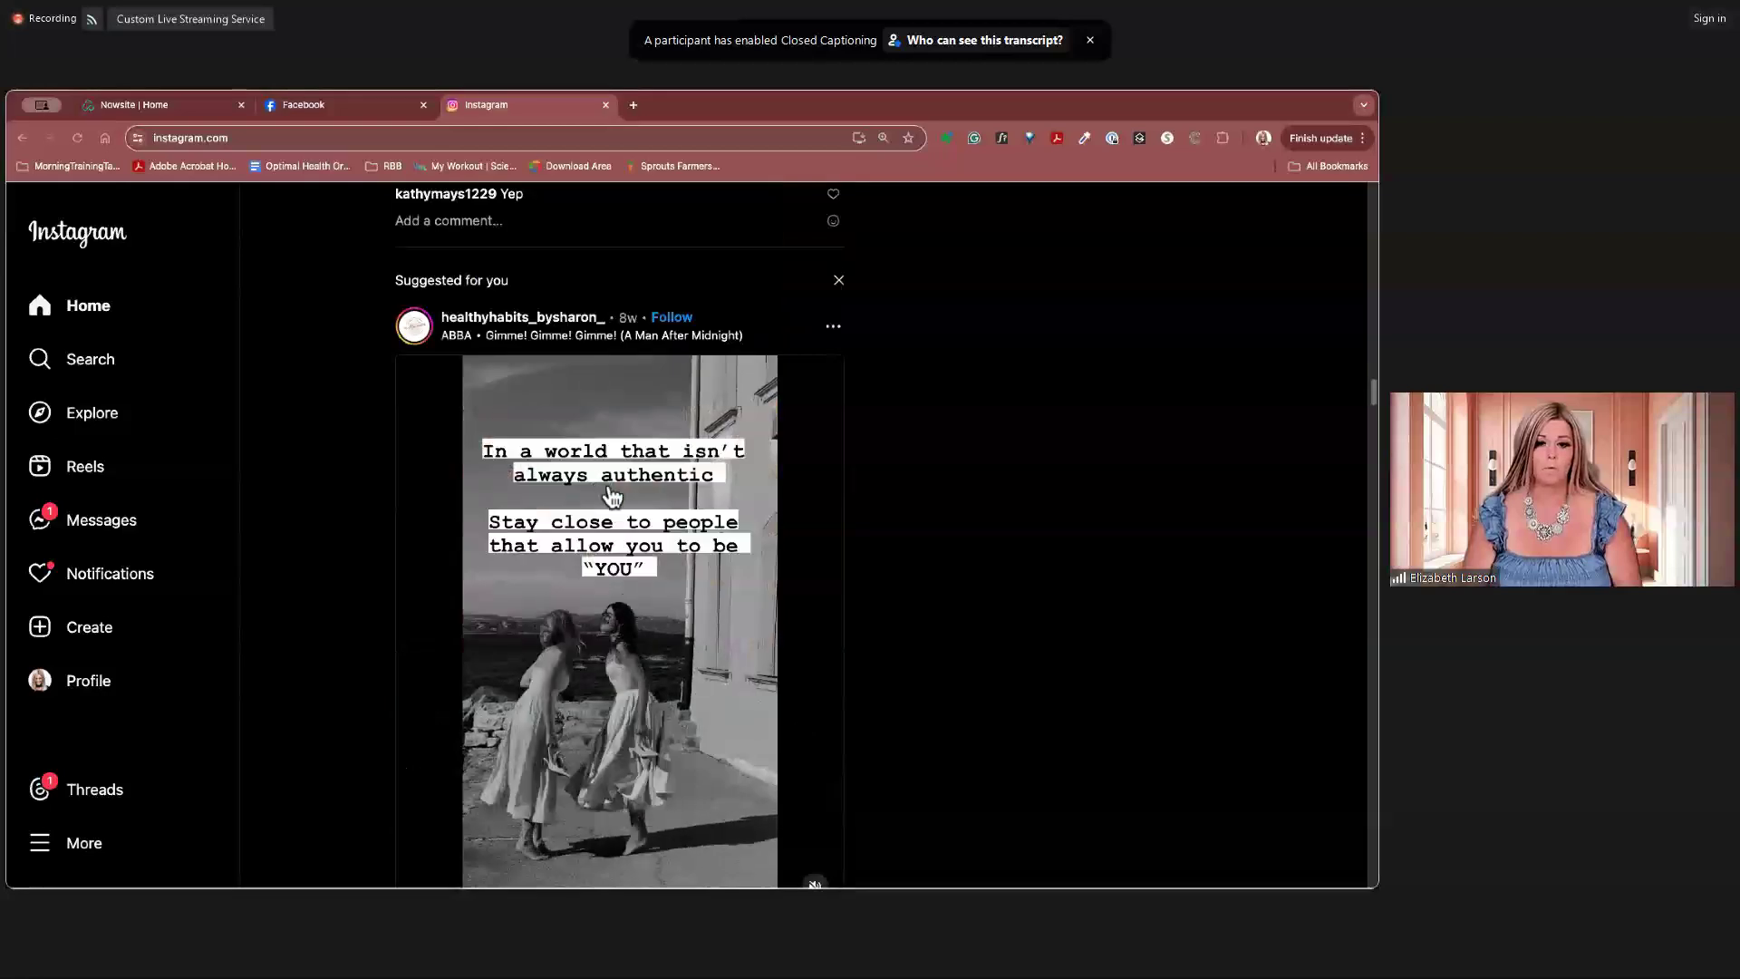
{"action": "scroll", "coordinate": [630, 494], "scroll_direction": "down", "scroll_amount": 1}
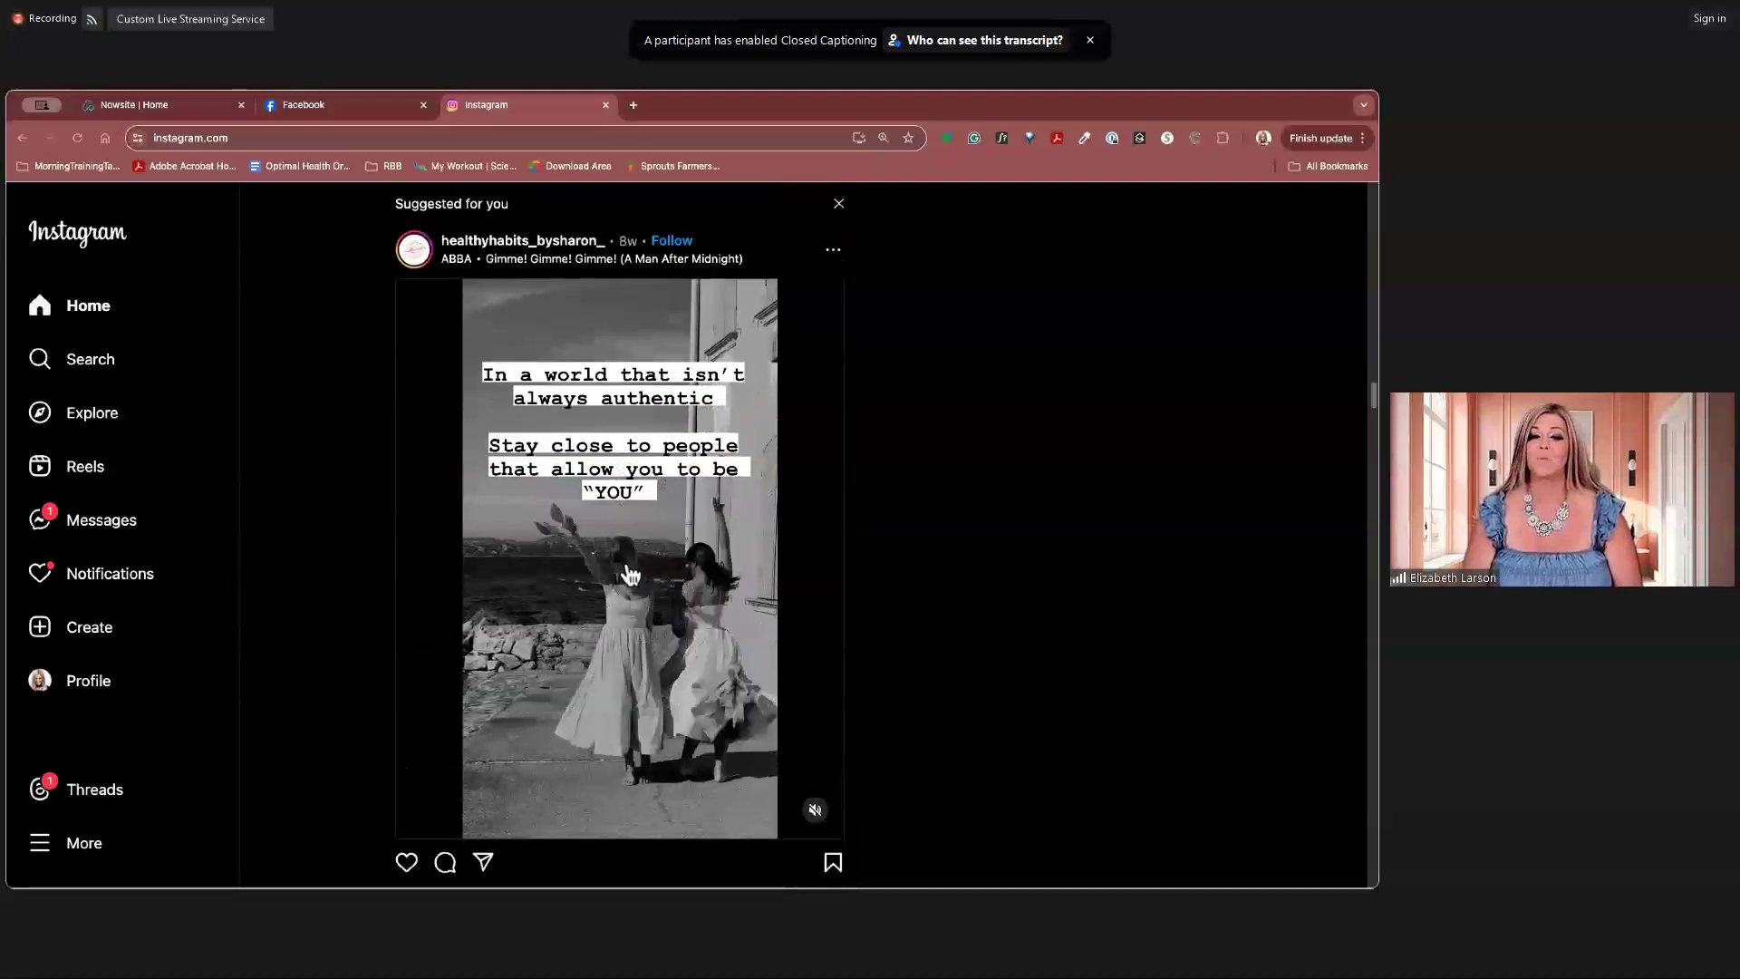
{"action": "scroll", "coordinate": [657, 526], "scroll_direction": "up", "scroll_amount": 2}
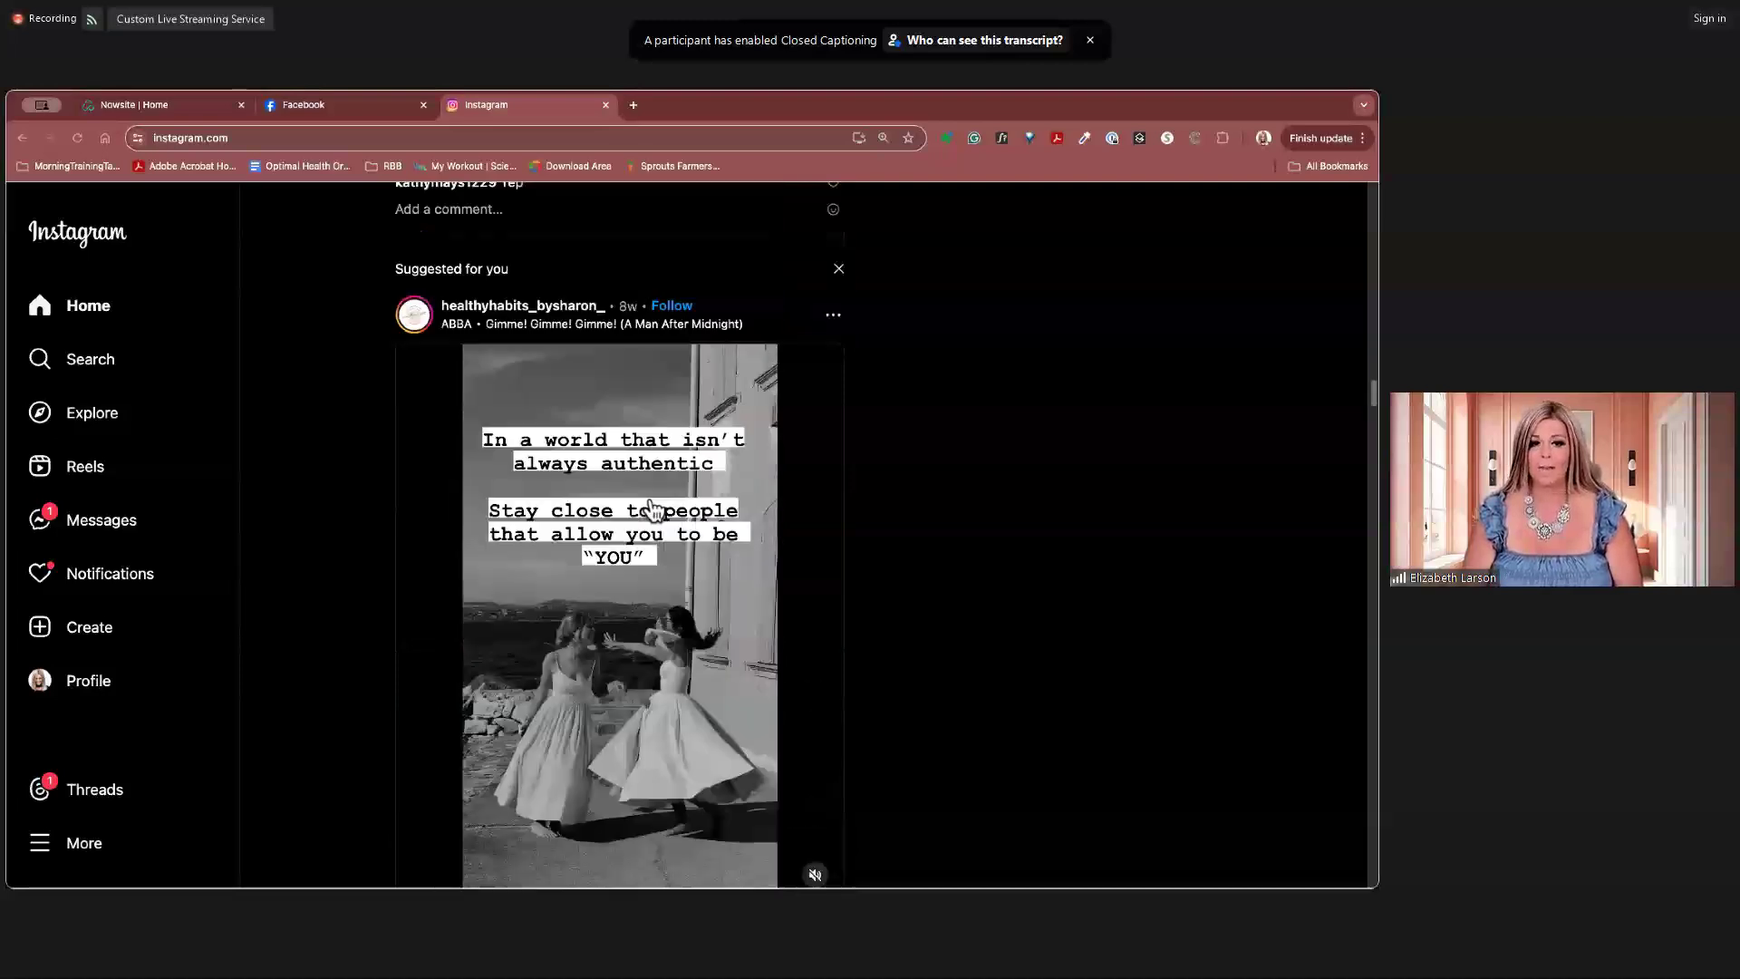
{"action": "scroll", "coordinate": [644, 553], "scroll_direction": "down", "scroll_amount": 4}
{"action": "scroll", "coordinate": [640, 556], "scroll_direction": "down", "scroll_amount": 2}
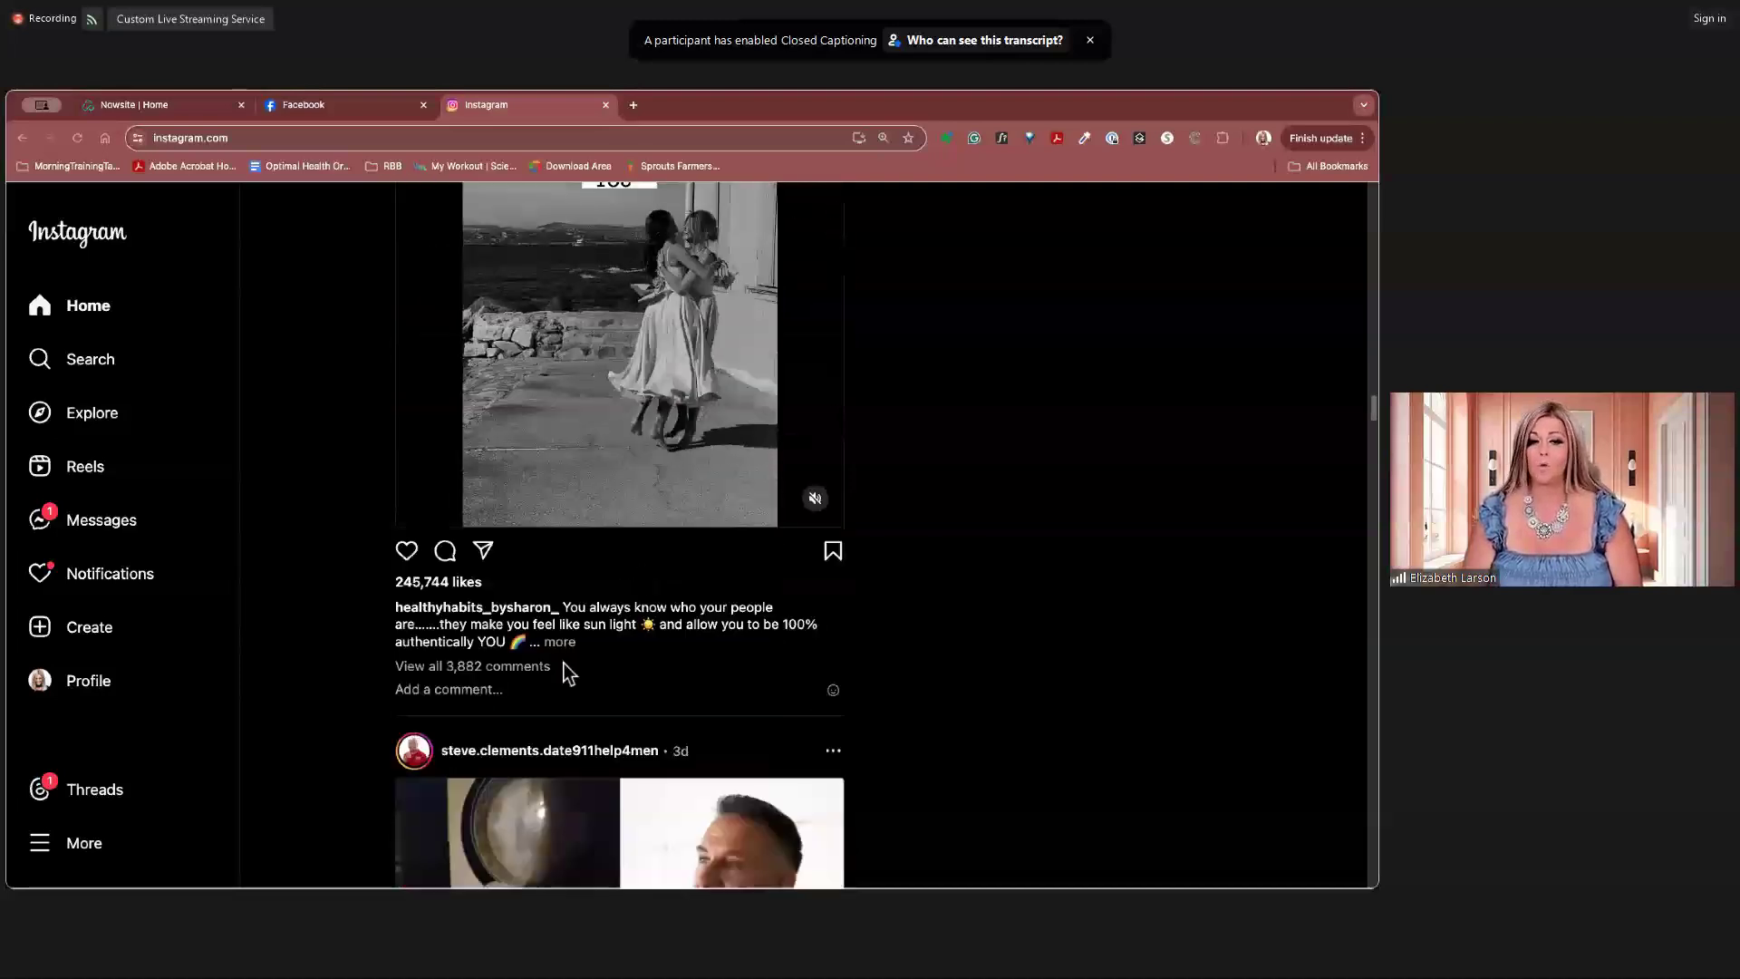
{"action": "scroll", "coordinate": [616, 690], "scroll_direction": "down", "scroll_amount": 6}
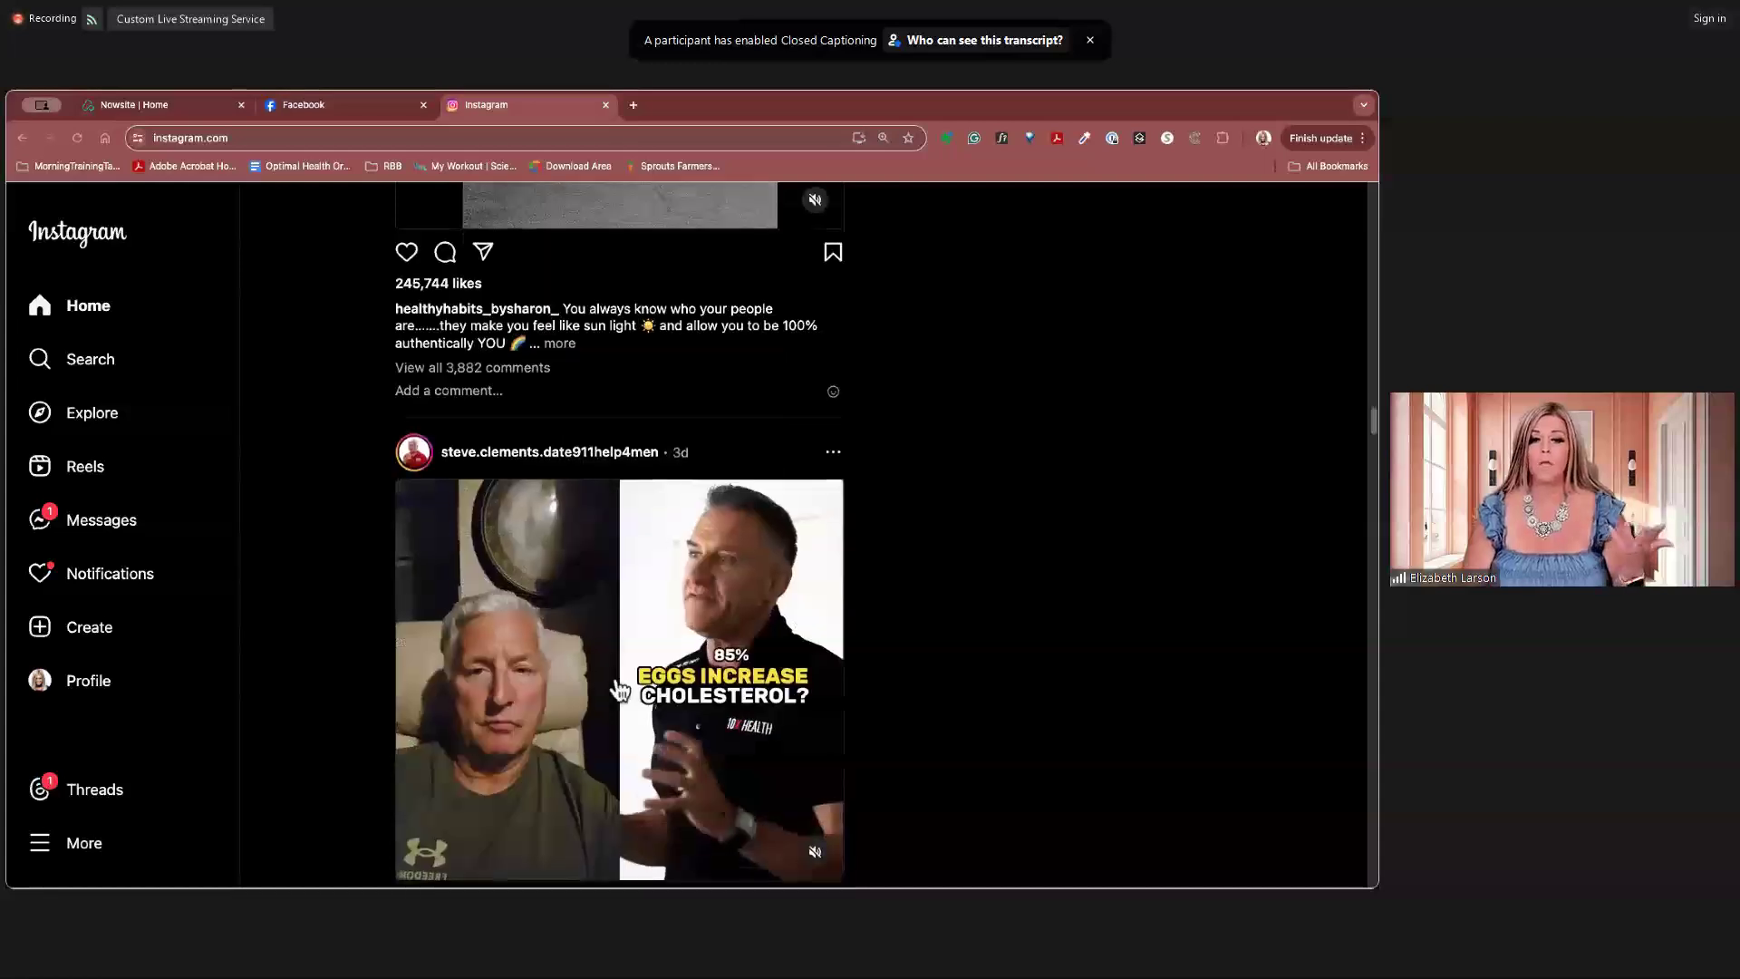
{"action": "scroll", "coordinate": [620, 689], "scroll_direction": "down", "scroll_amount": 3}
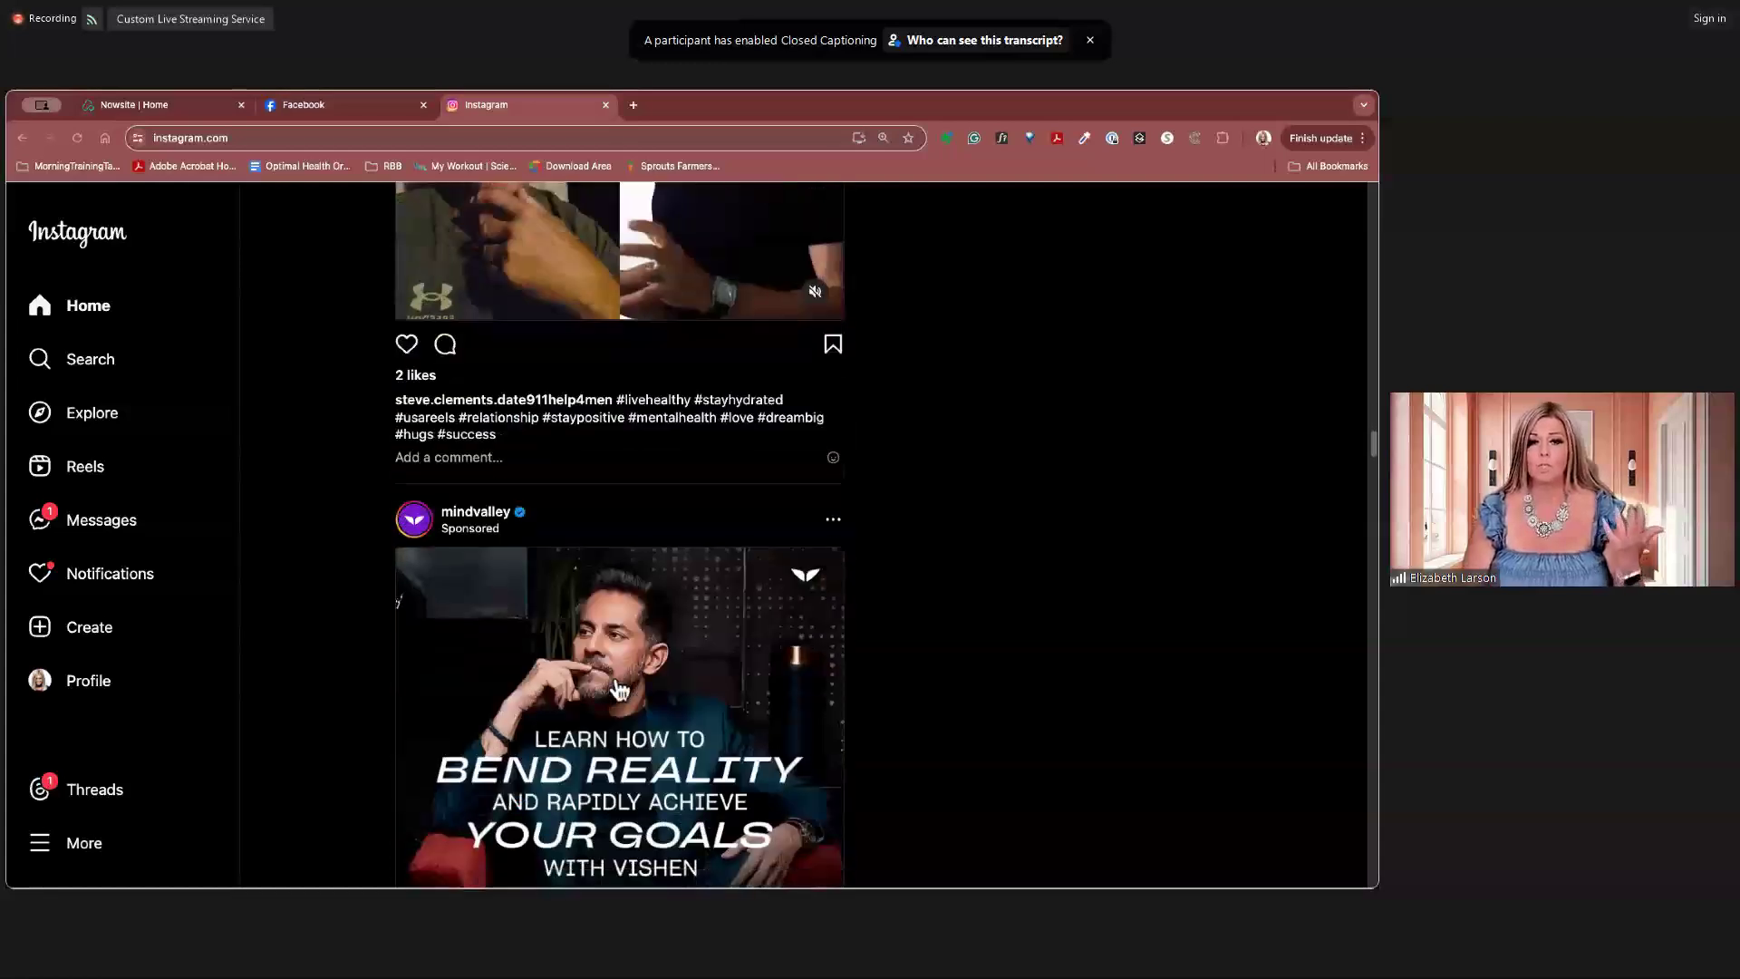
{"action": "scroll", "coordinate": [619, 691], "scroll_direction": "down", "scroll_amount": 20}
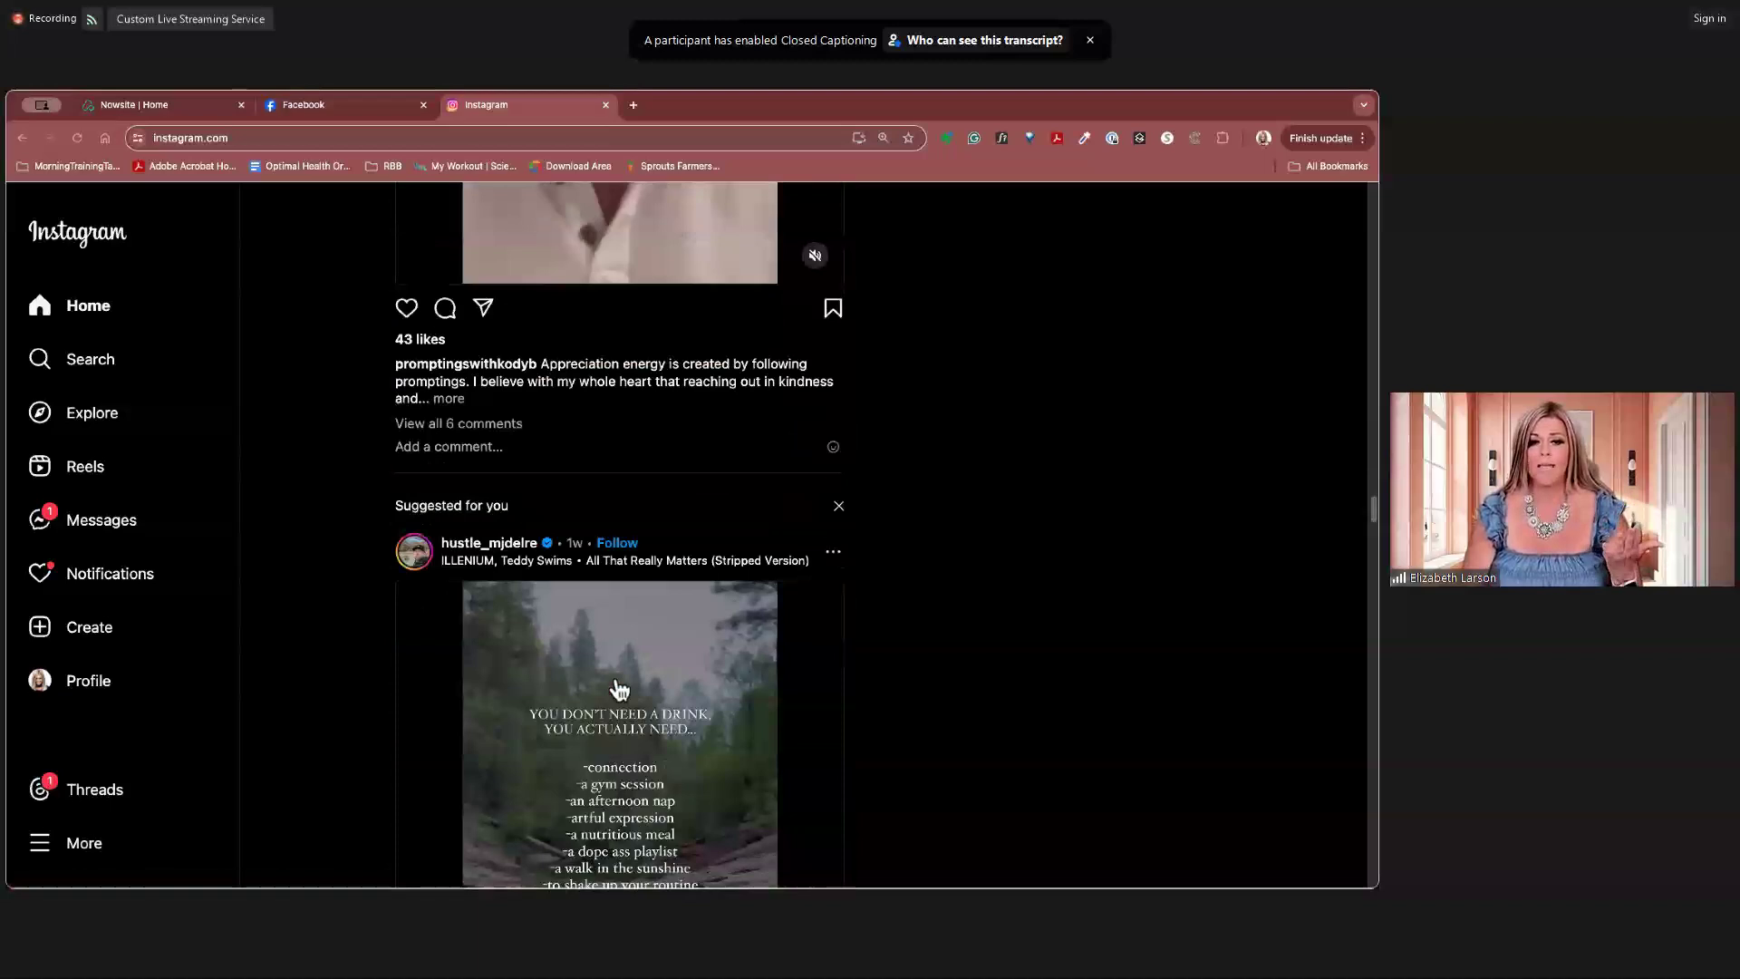
{"action": "scroll", "coordinate": [619, 691], "scroll_direction": "down", "scroll_amount": 7}
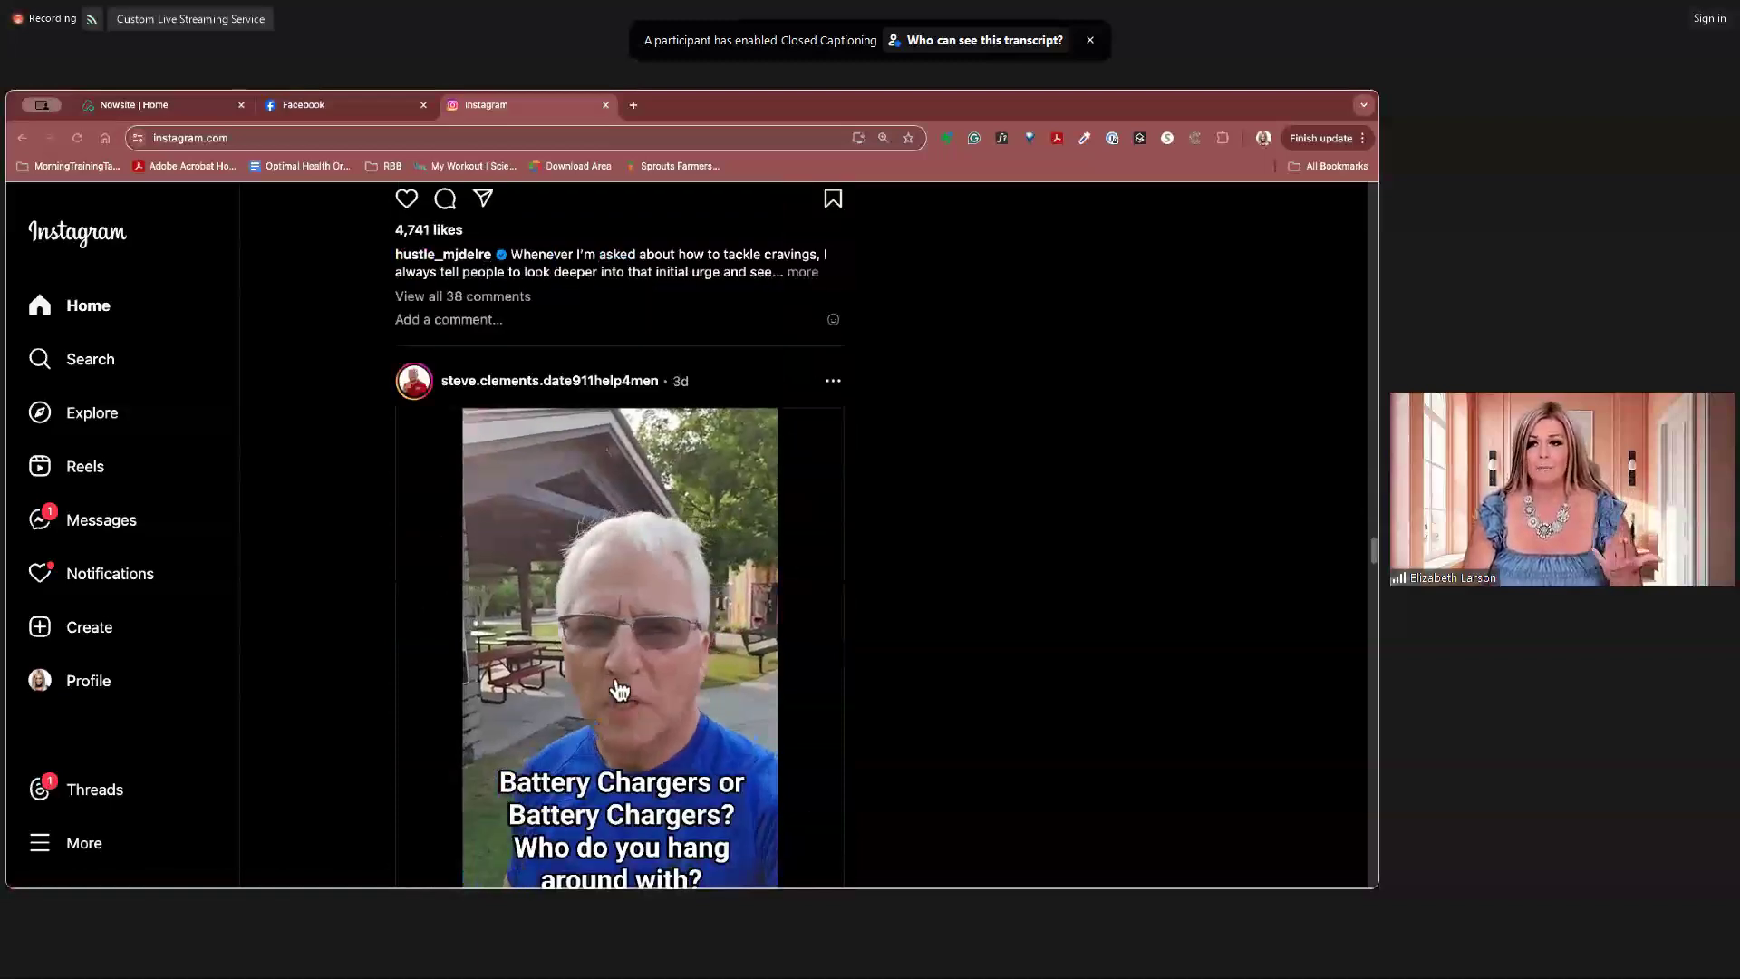
{"action": "scroll", "coordinate": [619, 691], "scroll_direction": "down", "scroll_amount": 1}
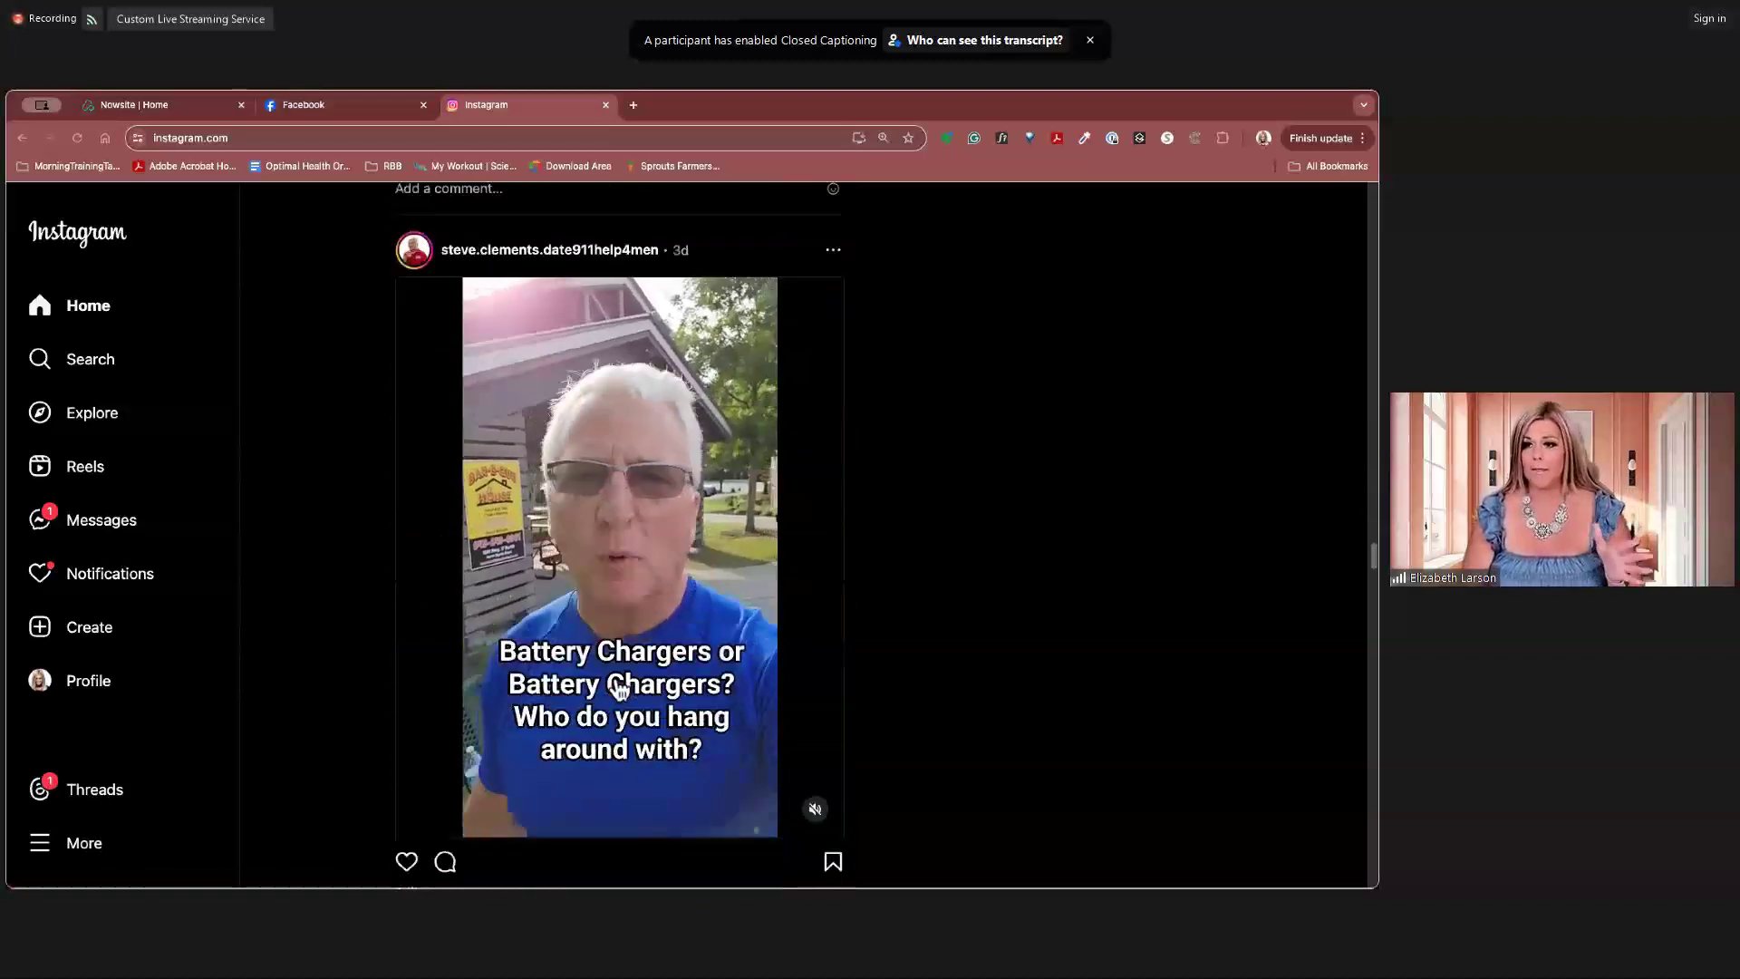
{"action": "scroll", "coordinate": [619, 691], "scroll_direction": "down", "scroll_amount": 4}
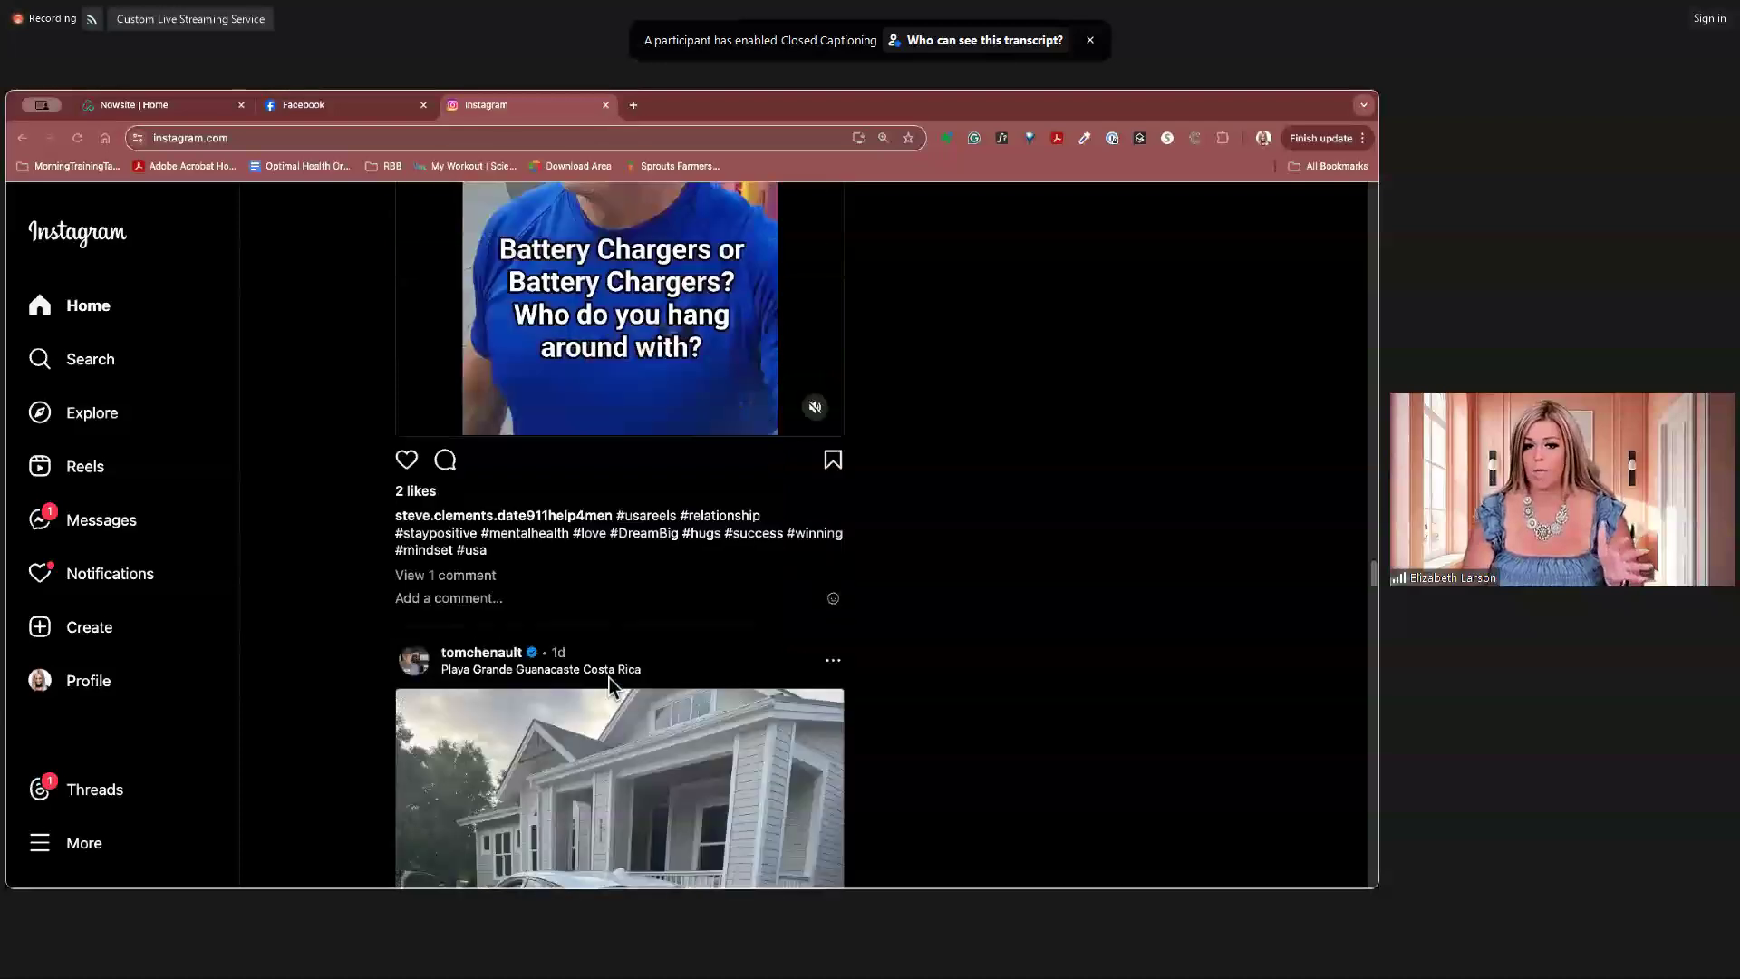
{"action": "scroll", "coordinate": [609, 678], "scroll_direction": "down", "scroll_amount": 6}
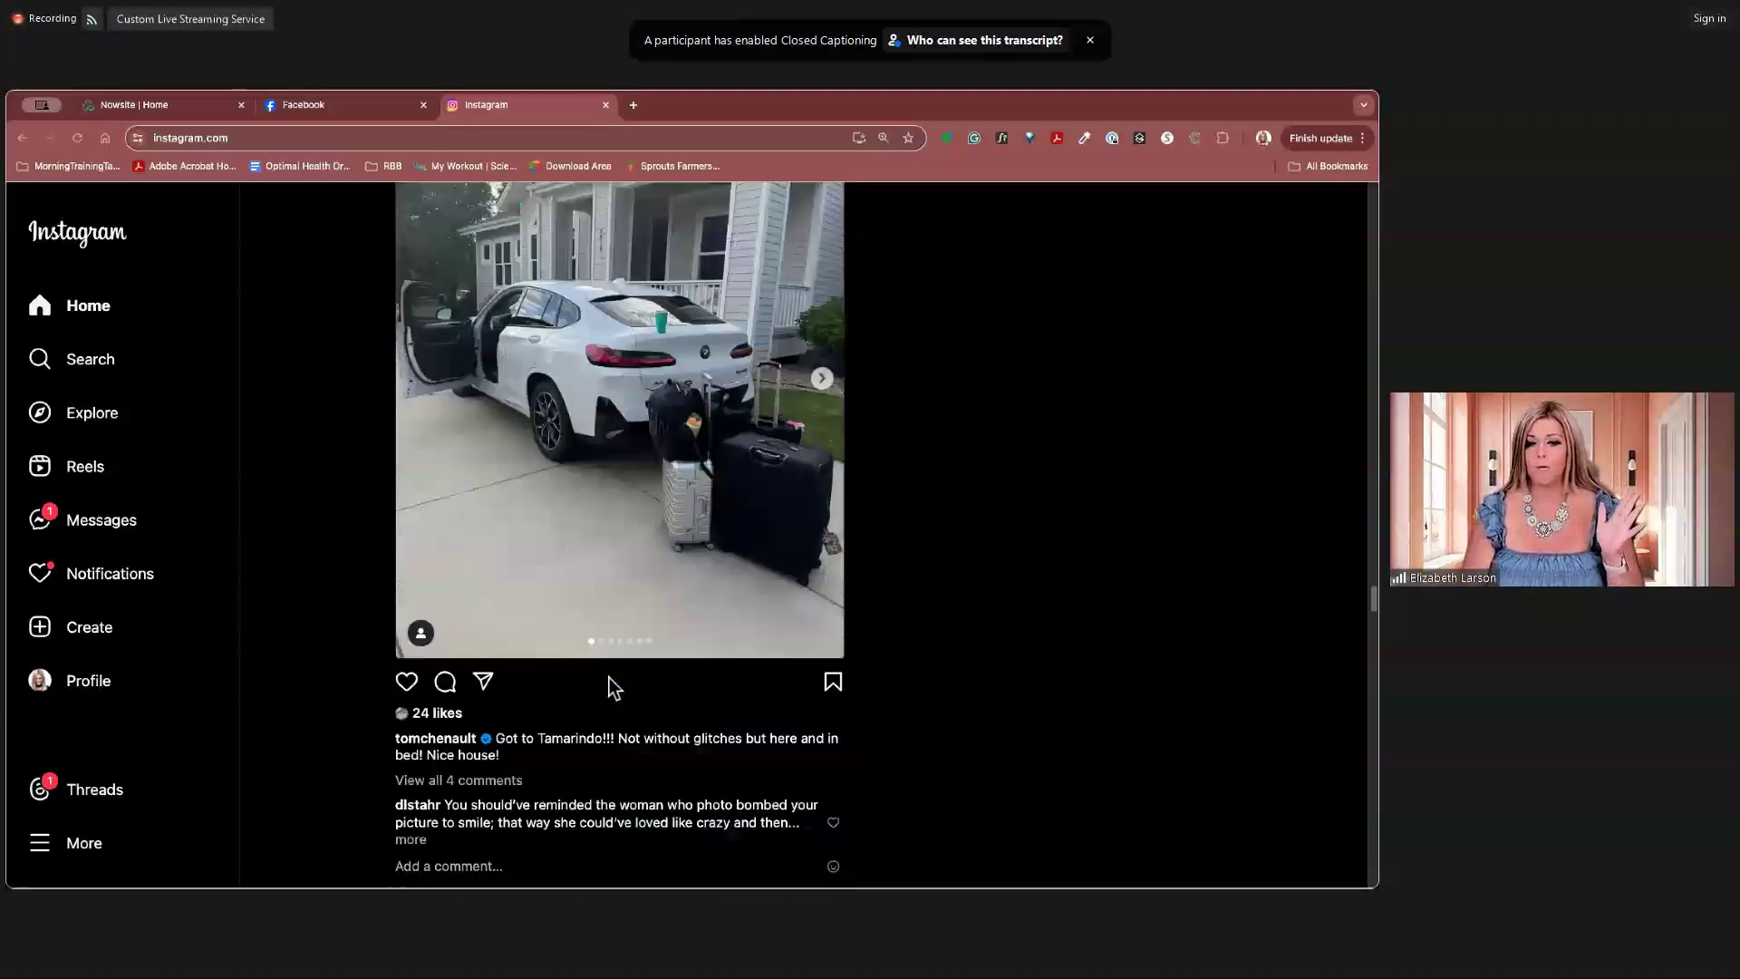
{"action": "scroll", "coordinate": [609, 678], "scroll_direction": "down", "scroll_amount": 7}
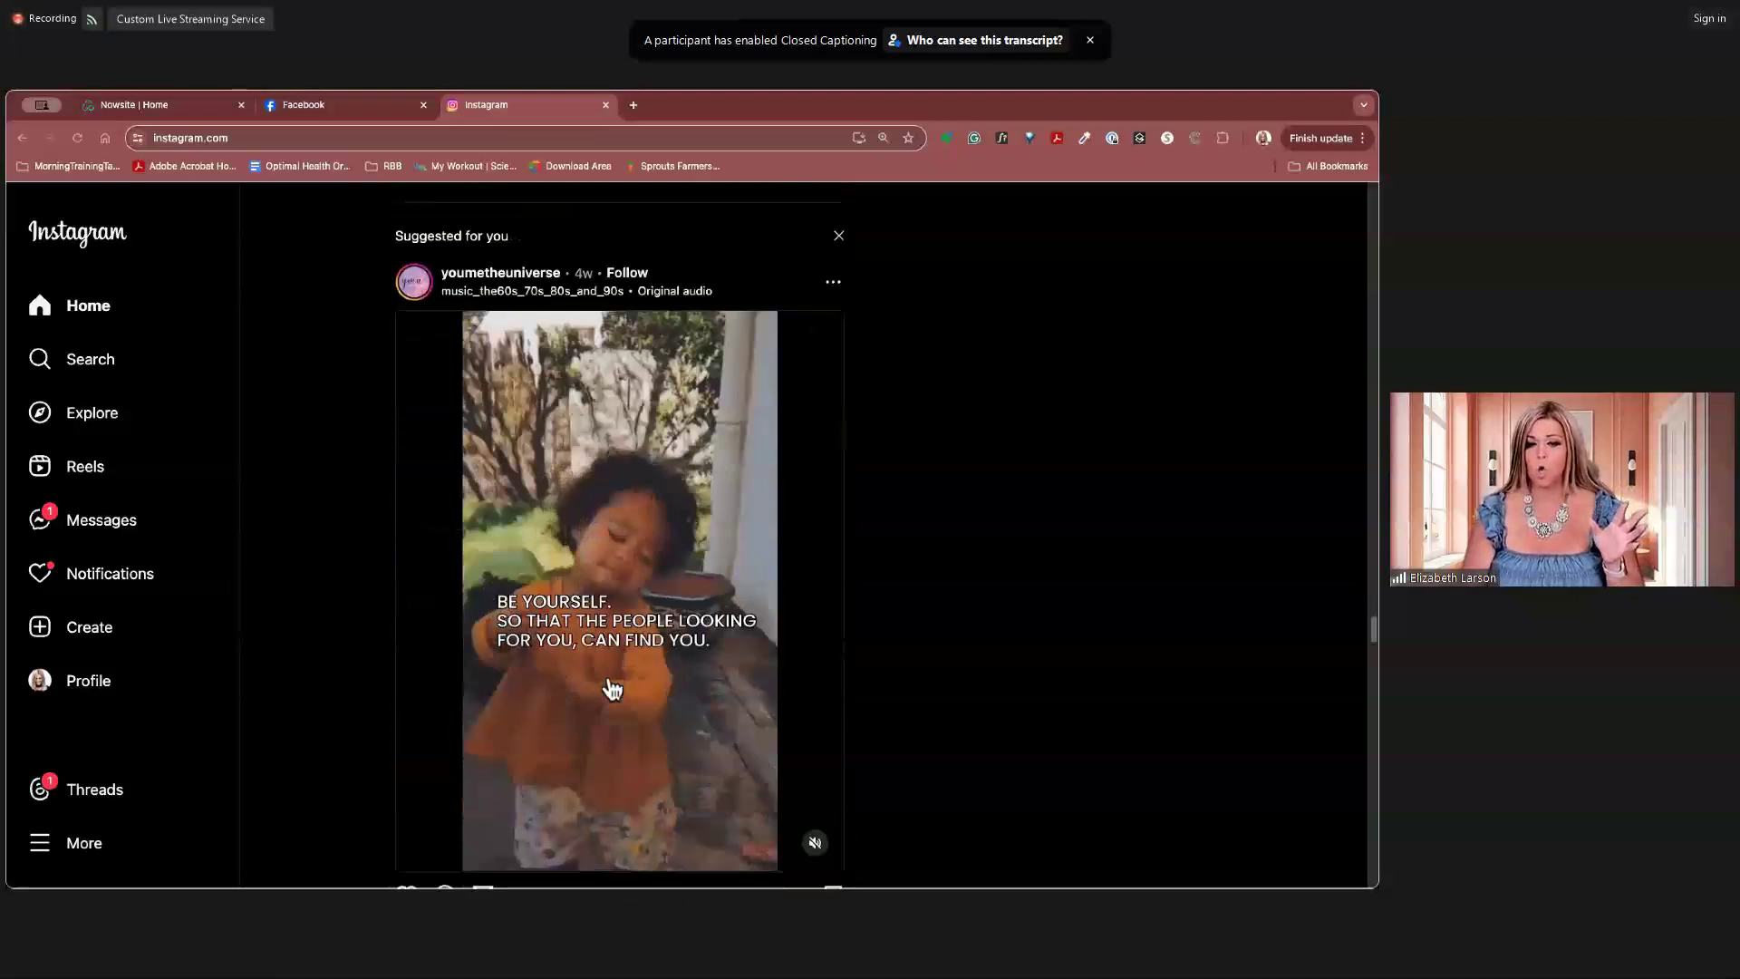
{"action": "scroll", "coordinate": [609, 688], "scroll_direction": "down", "scroll_amount": 16}
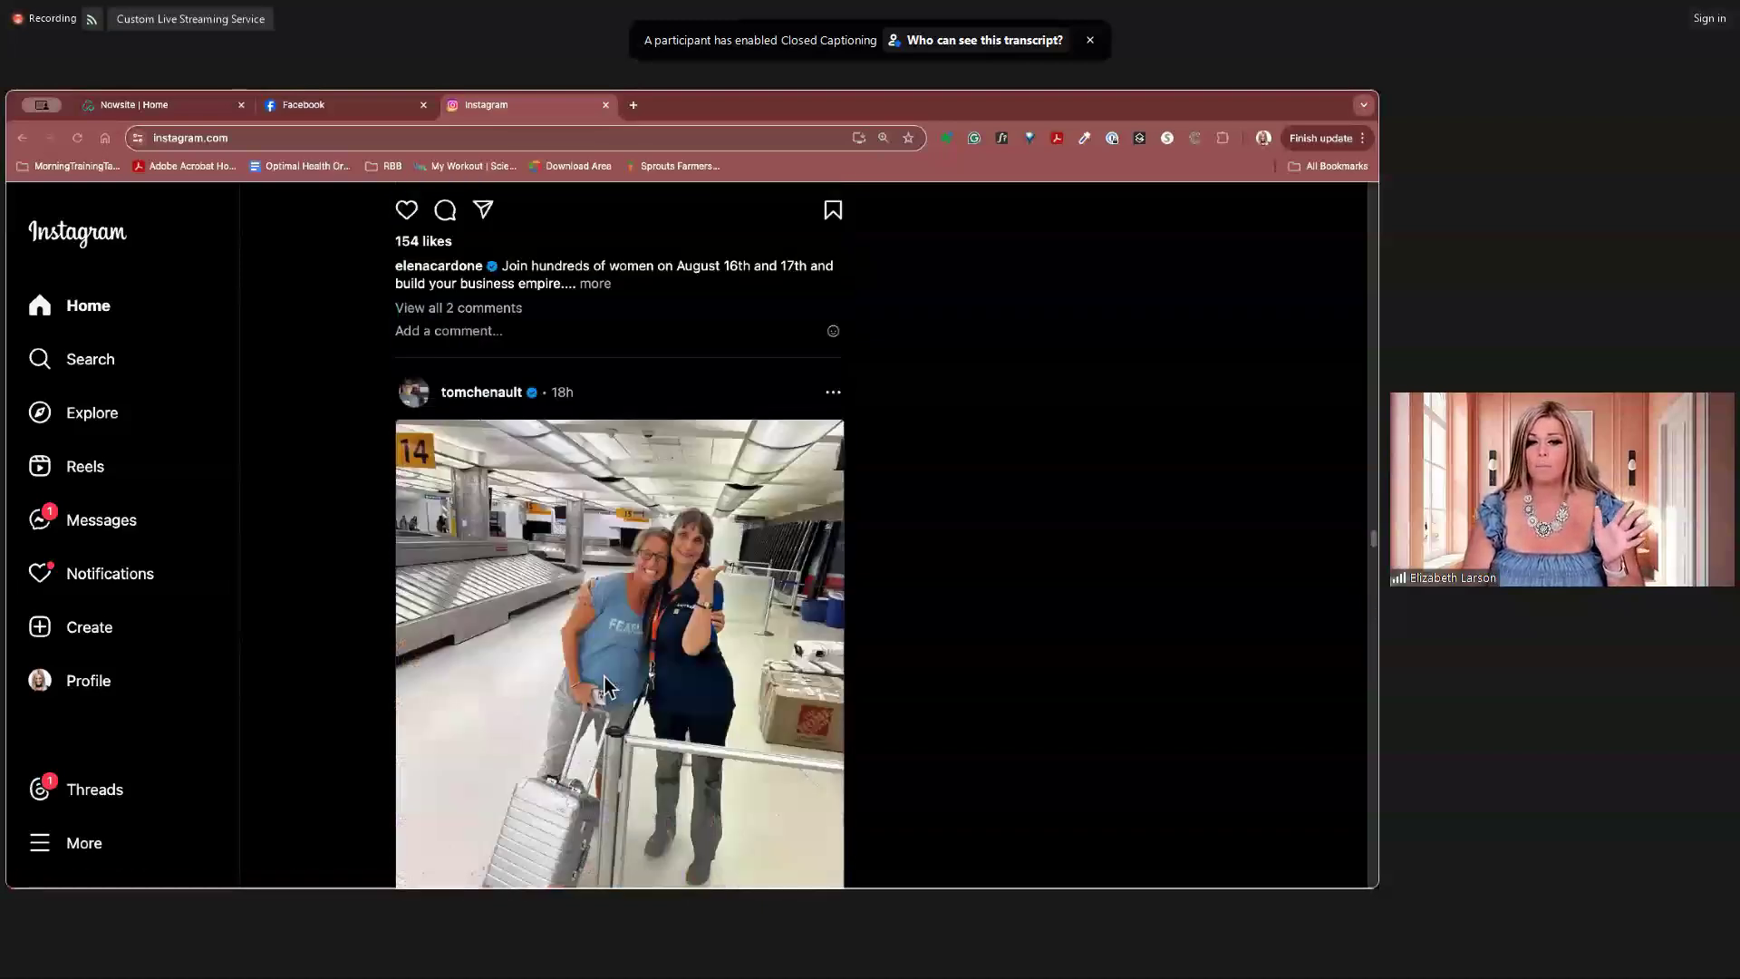
{"action": "scroll", "coordinate": [605, 680], "scroll_direction": "down", "scroll_amount": 13}
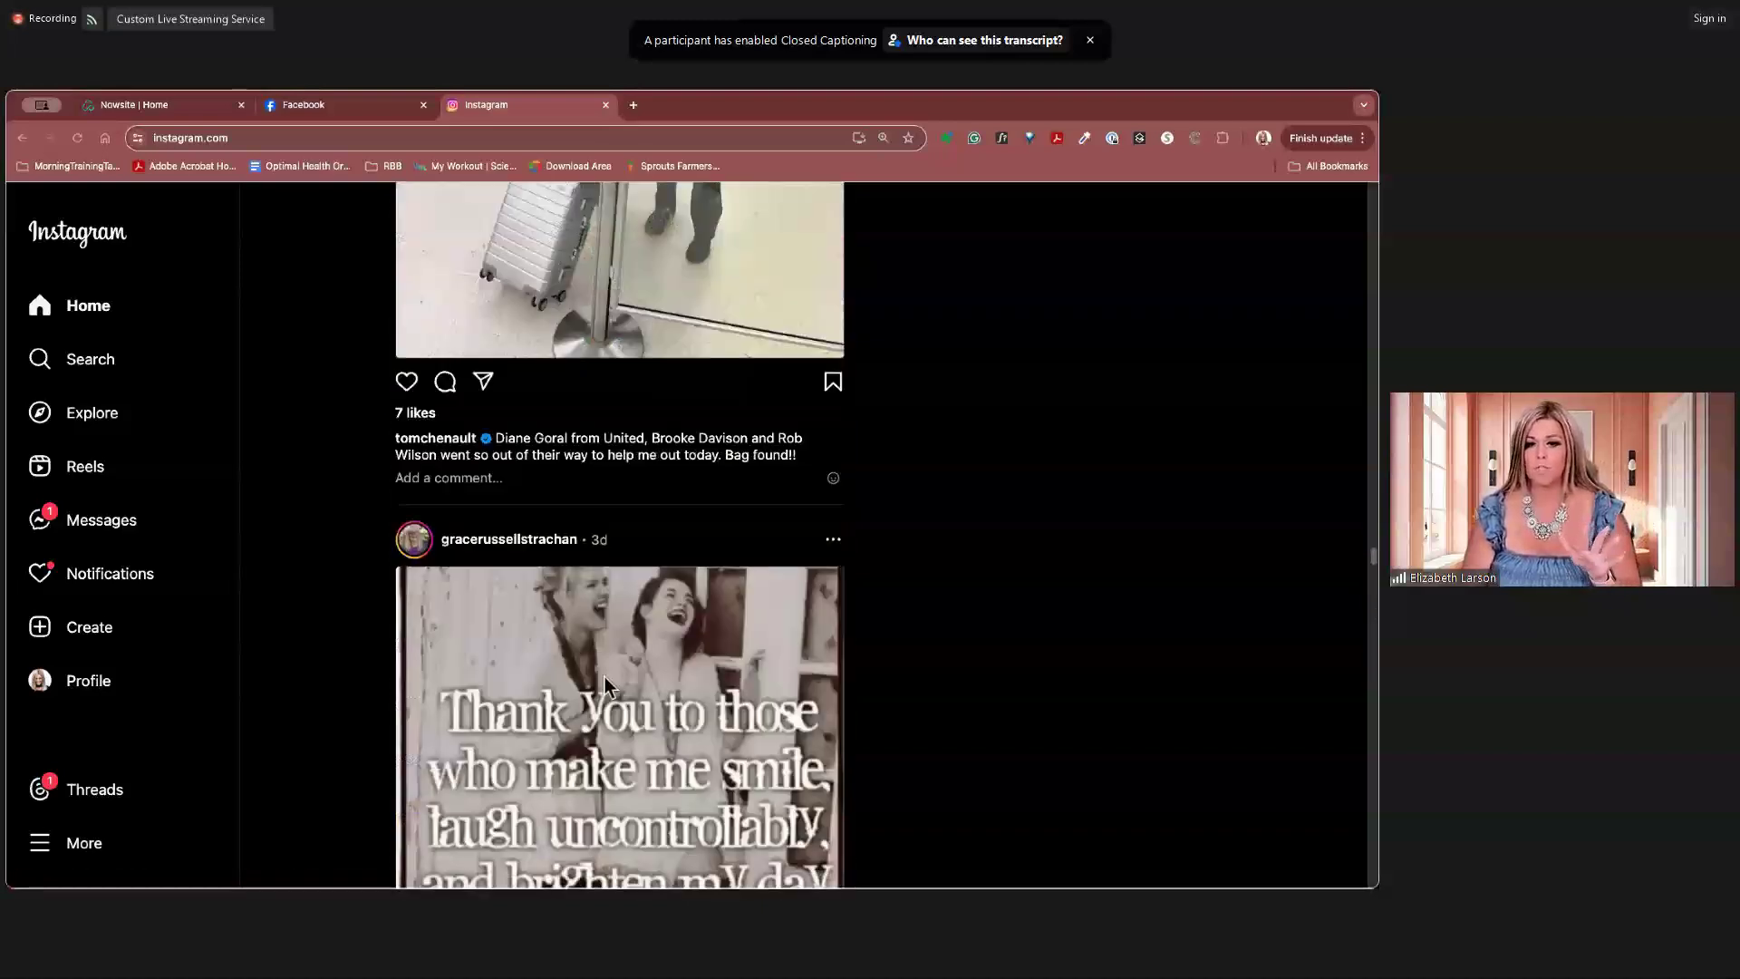
{"action": "scroll", "coordinate": [609, 687], "scroll_direction": "down", "scroll_amount": 5}
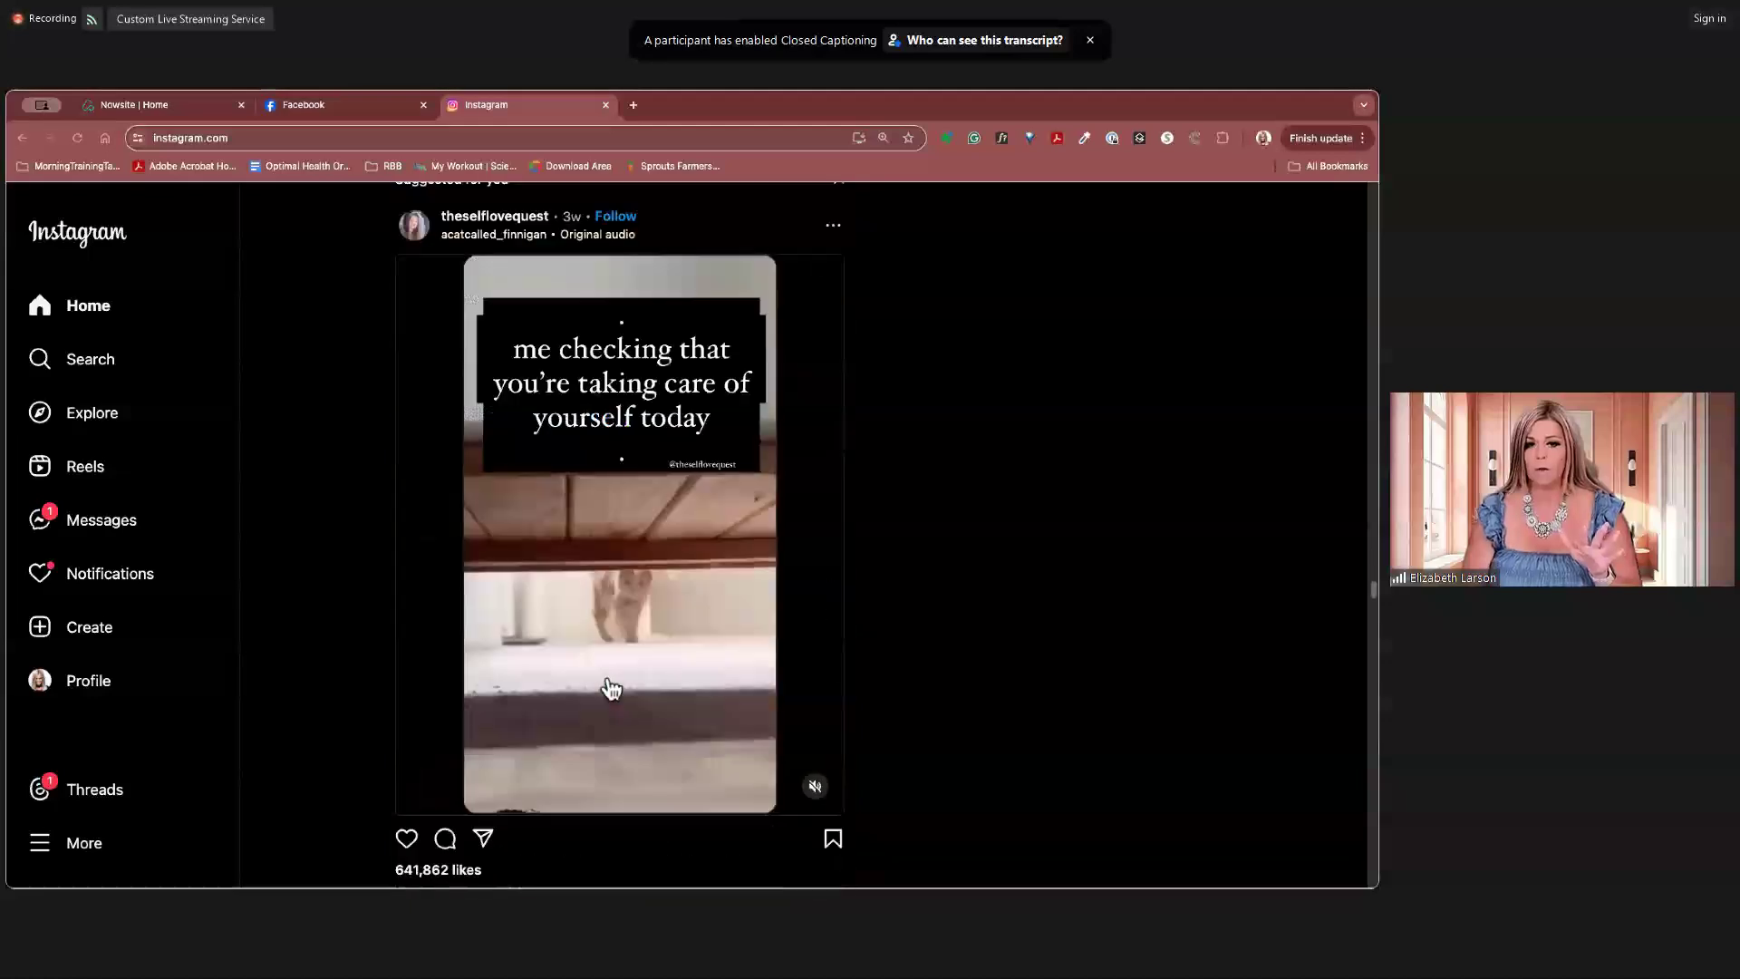
{"action": "scroll", "coordinate": [609, 687], "scroll_direction": "down", "scroll_amount": 9}
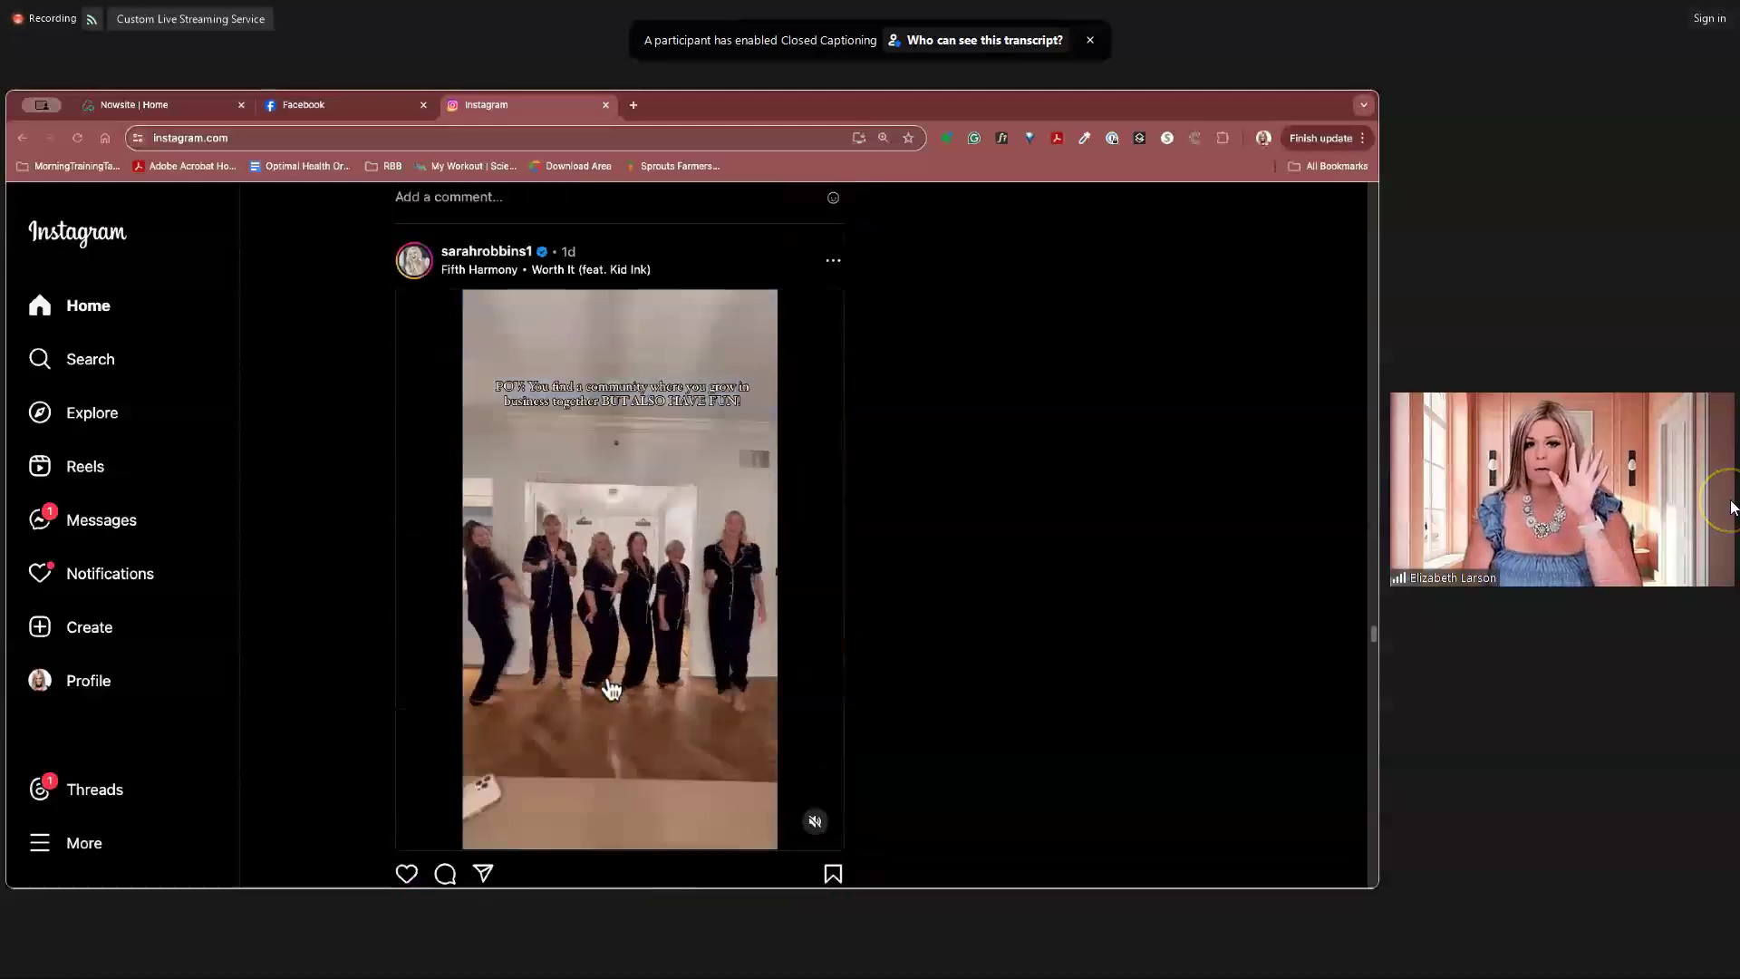
{"action": "scroll", "coordinate": [612, 689], "scroll_direction": "down", "scroll_amount": 10}
{"action": "scroll", "coordinate": [612, 689], "scroll_direction": "down", "scroll_amount": 5}
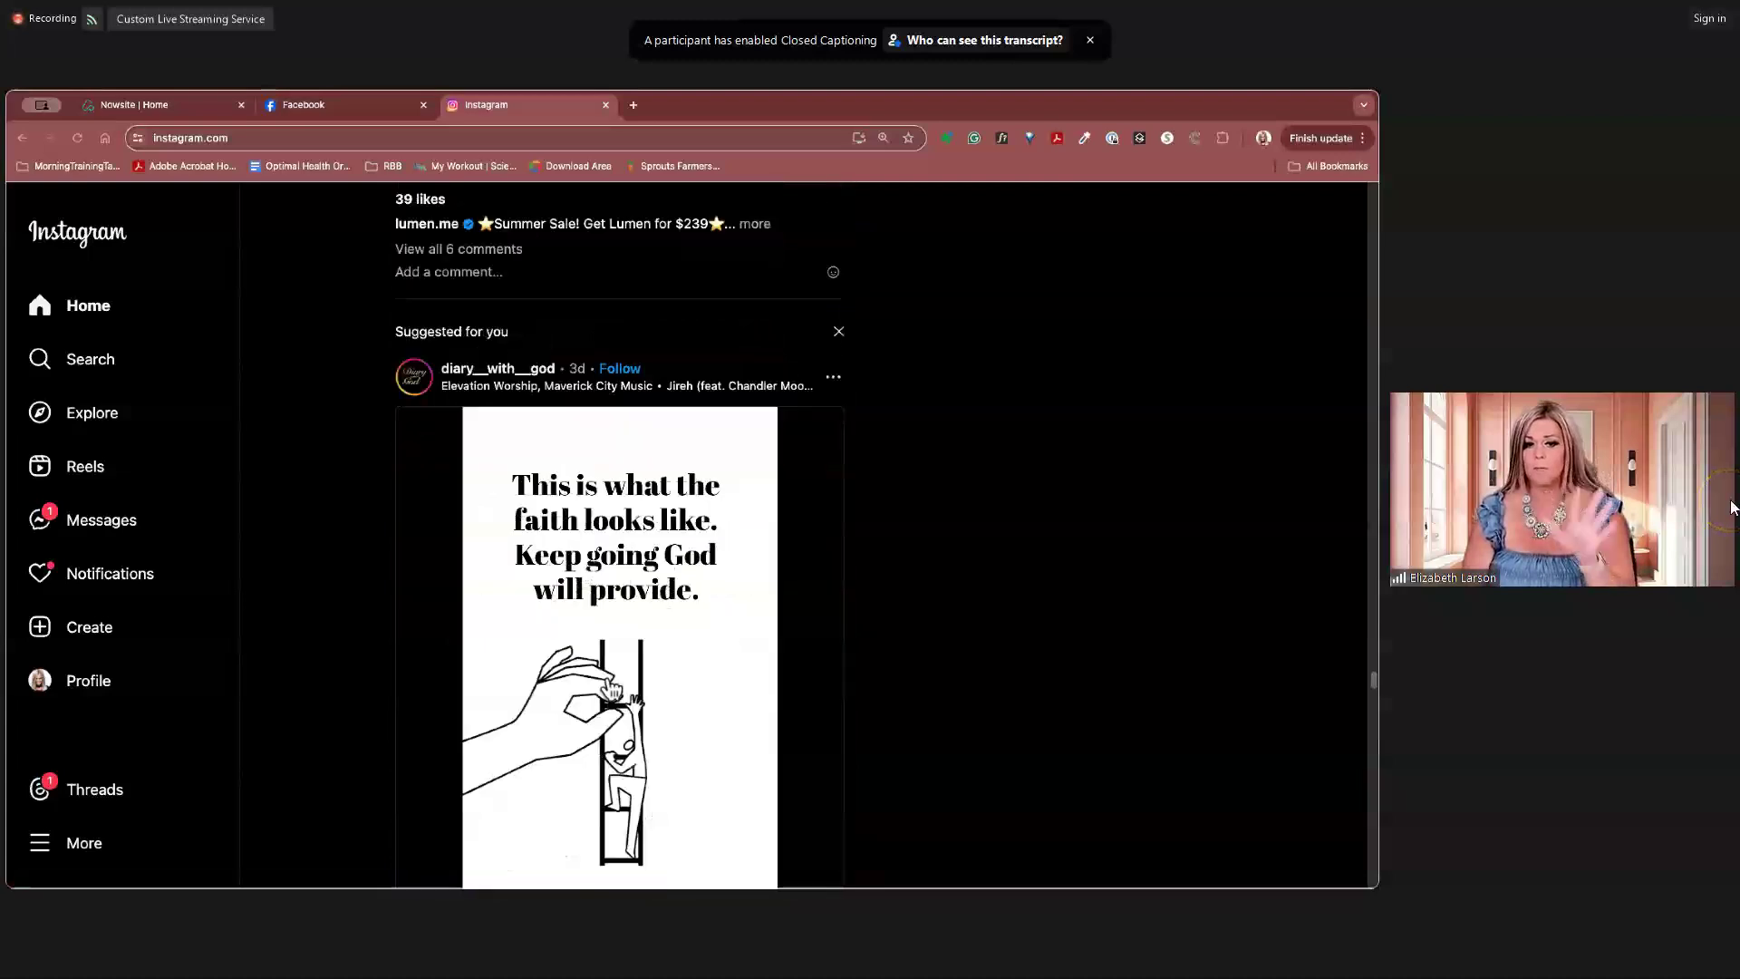
{"action": "scroll", "coordinate": [612, 689], "scroll_direction": "down", "scroll_amount": 6}
{"action": "scroll", "coordinate": [610, 689], "scroll_direction": "down", "scroll_amount": 3}
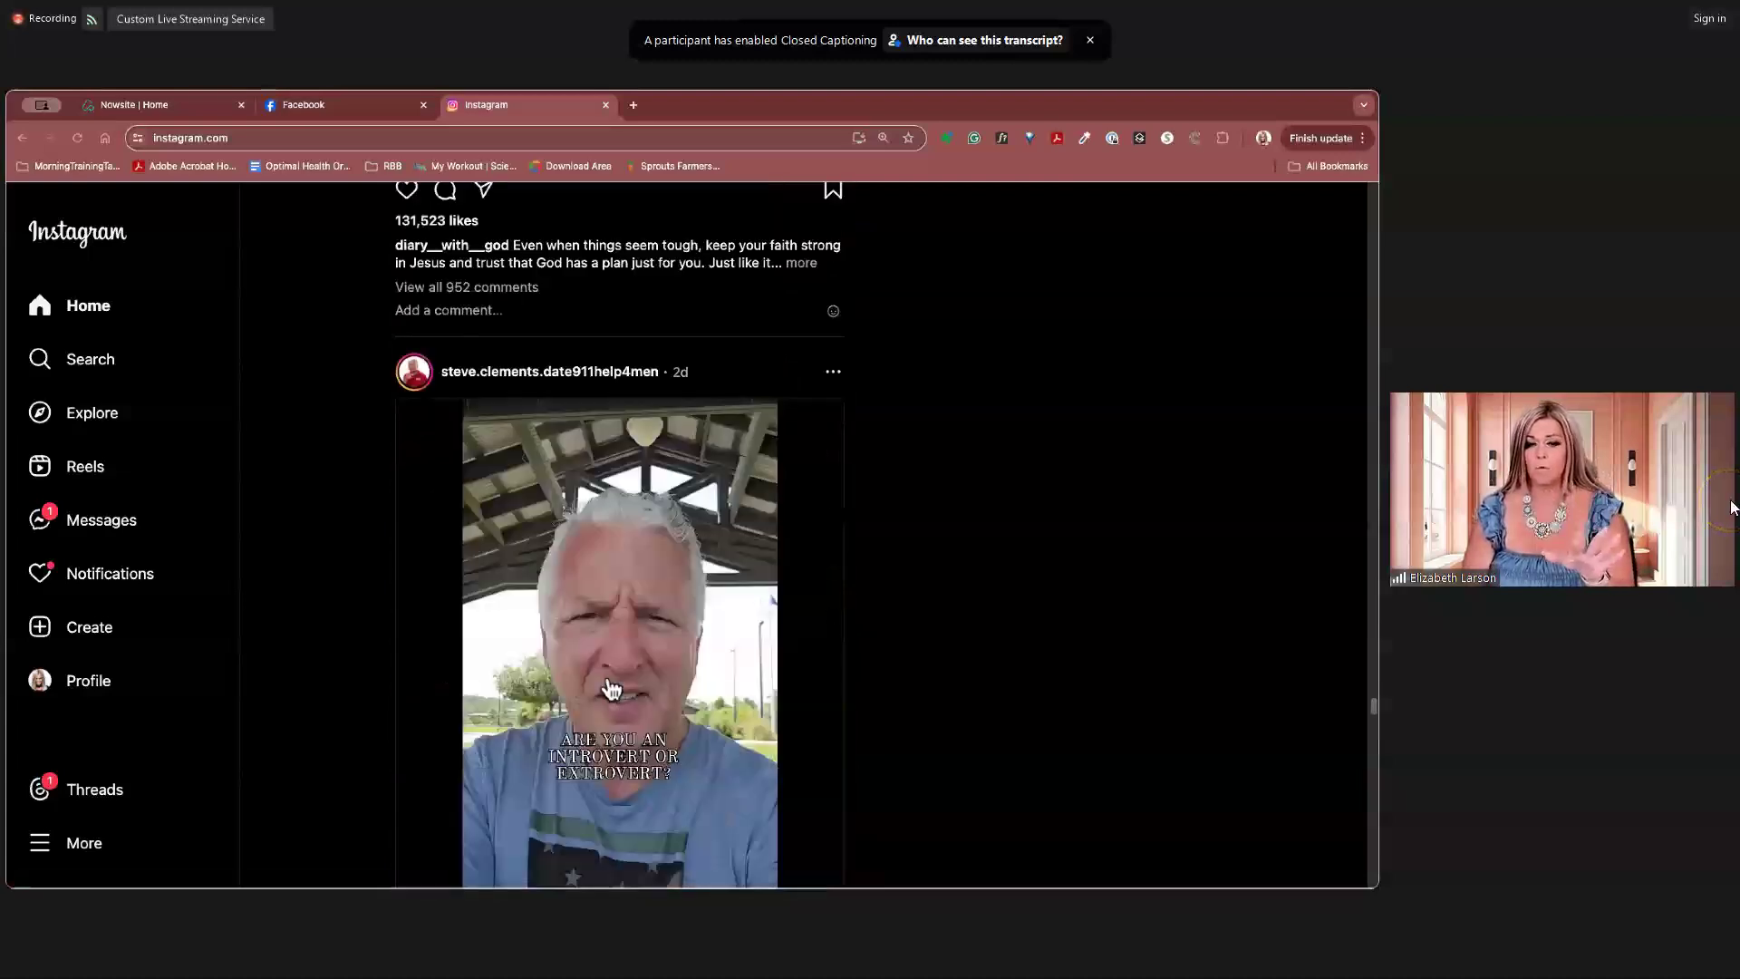
{"action": "scroll", "coordinate": [607, 680], "scroll_direction": "down", "scroll_amount": 5}
{"action": "scroll", "coordinate": [607, 678], "scroll_direction": "down", "scroll_amount": 3}
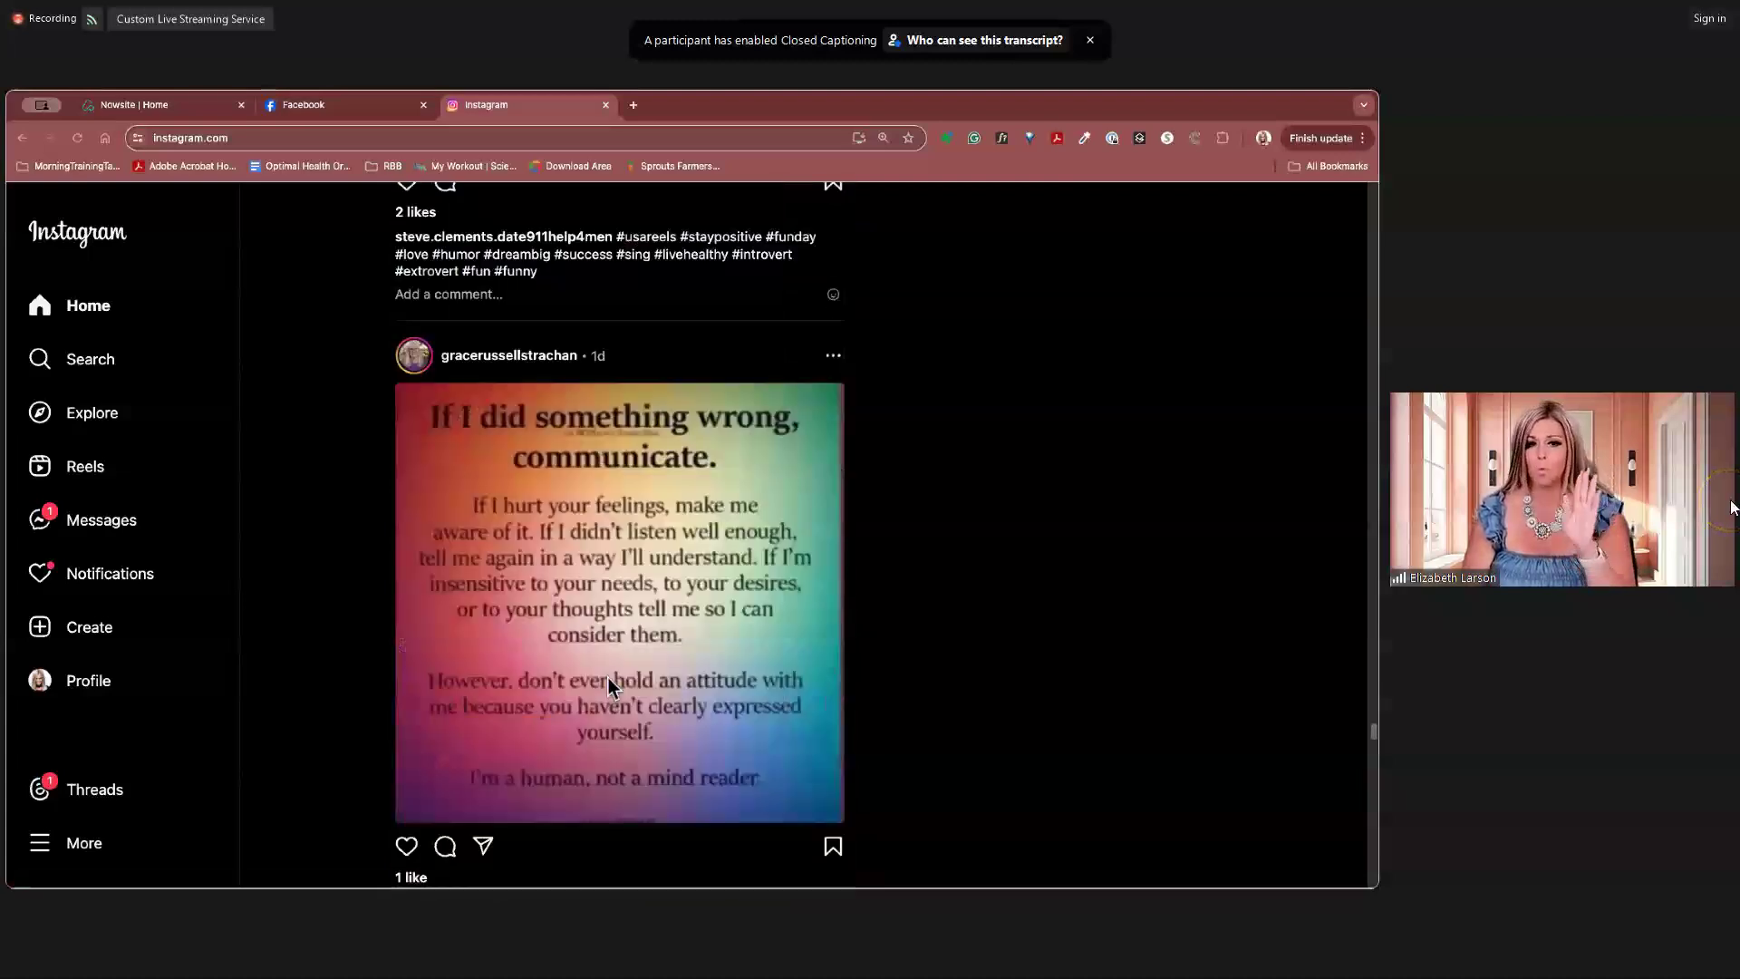
{"action": "scroll", "coordinate": [607, 687], "scroll_direction": "down", "scroll_amount": 10}
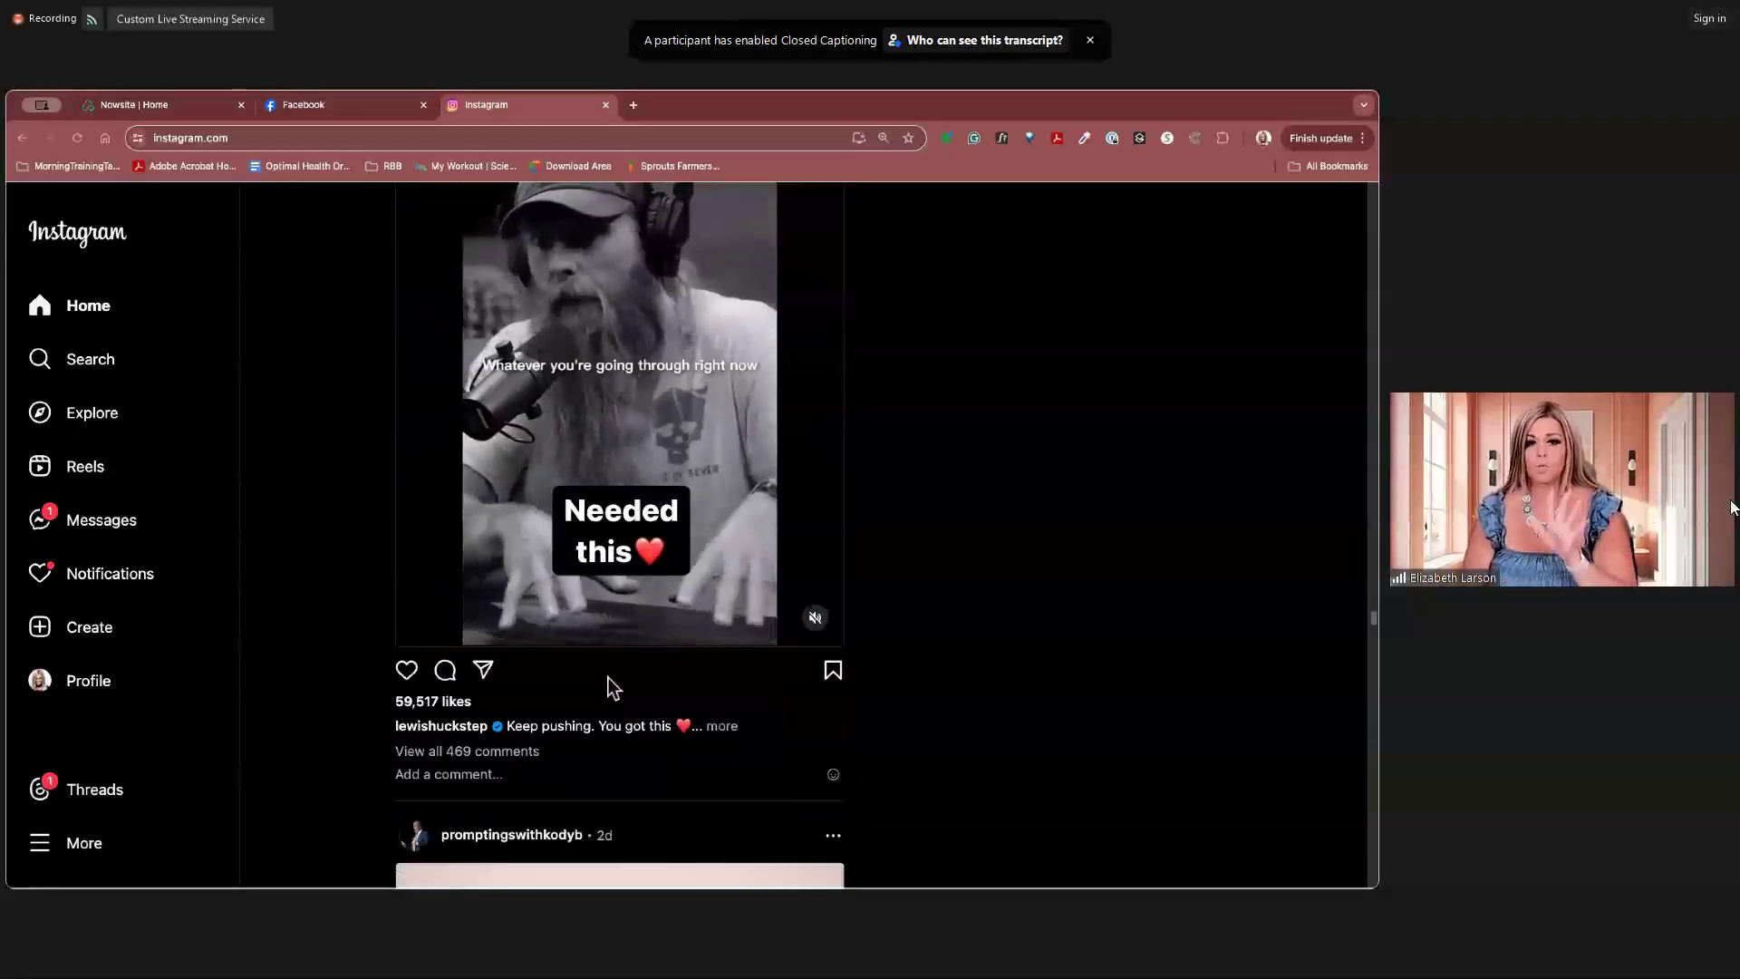
Step: Return to Facebook, load its home feed and browse down past several posts
{"action": "left_click", "coordinate": [369, 108]}
{"action": "left_click", "coordinate": [32, 205]}
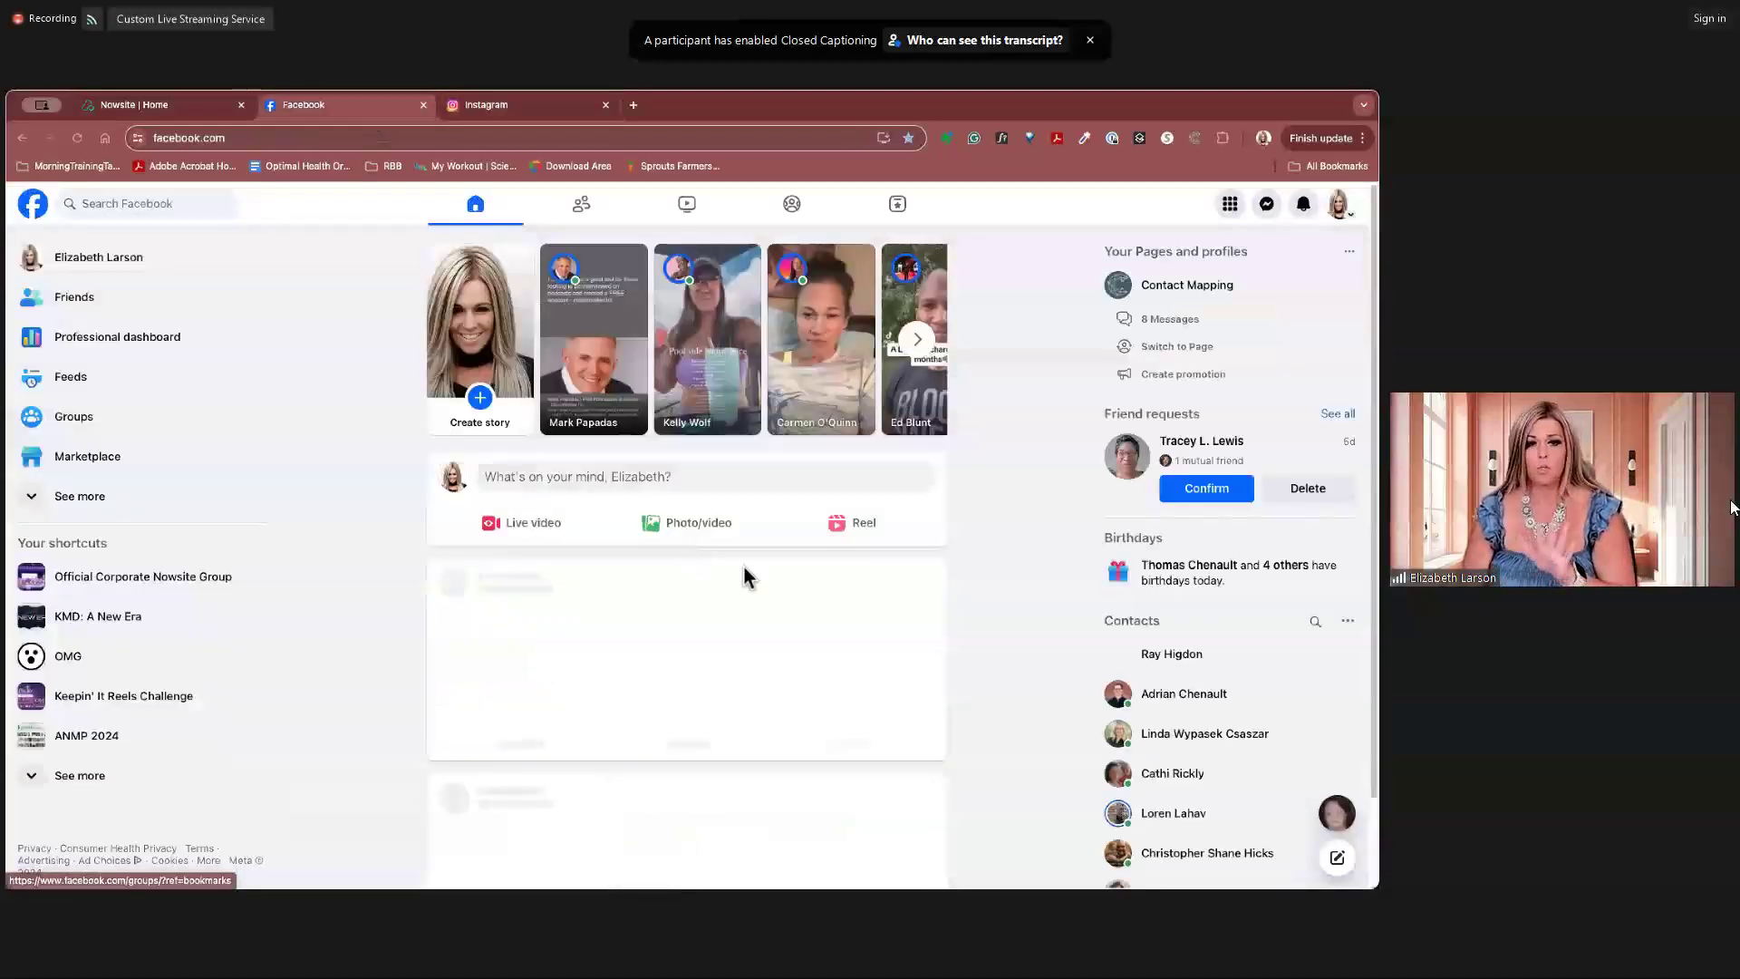
{"action": "scroll", "coordinate": [744, 566], "scroll_direction": "down", "scroll_amount": 5}
{"action": "scroll", "coordinate": [747, 577], "scroll_direction": "down", "scroll_amount": 10}
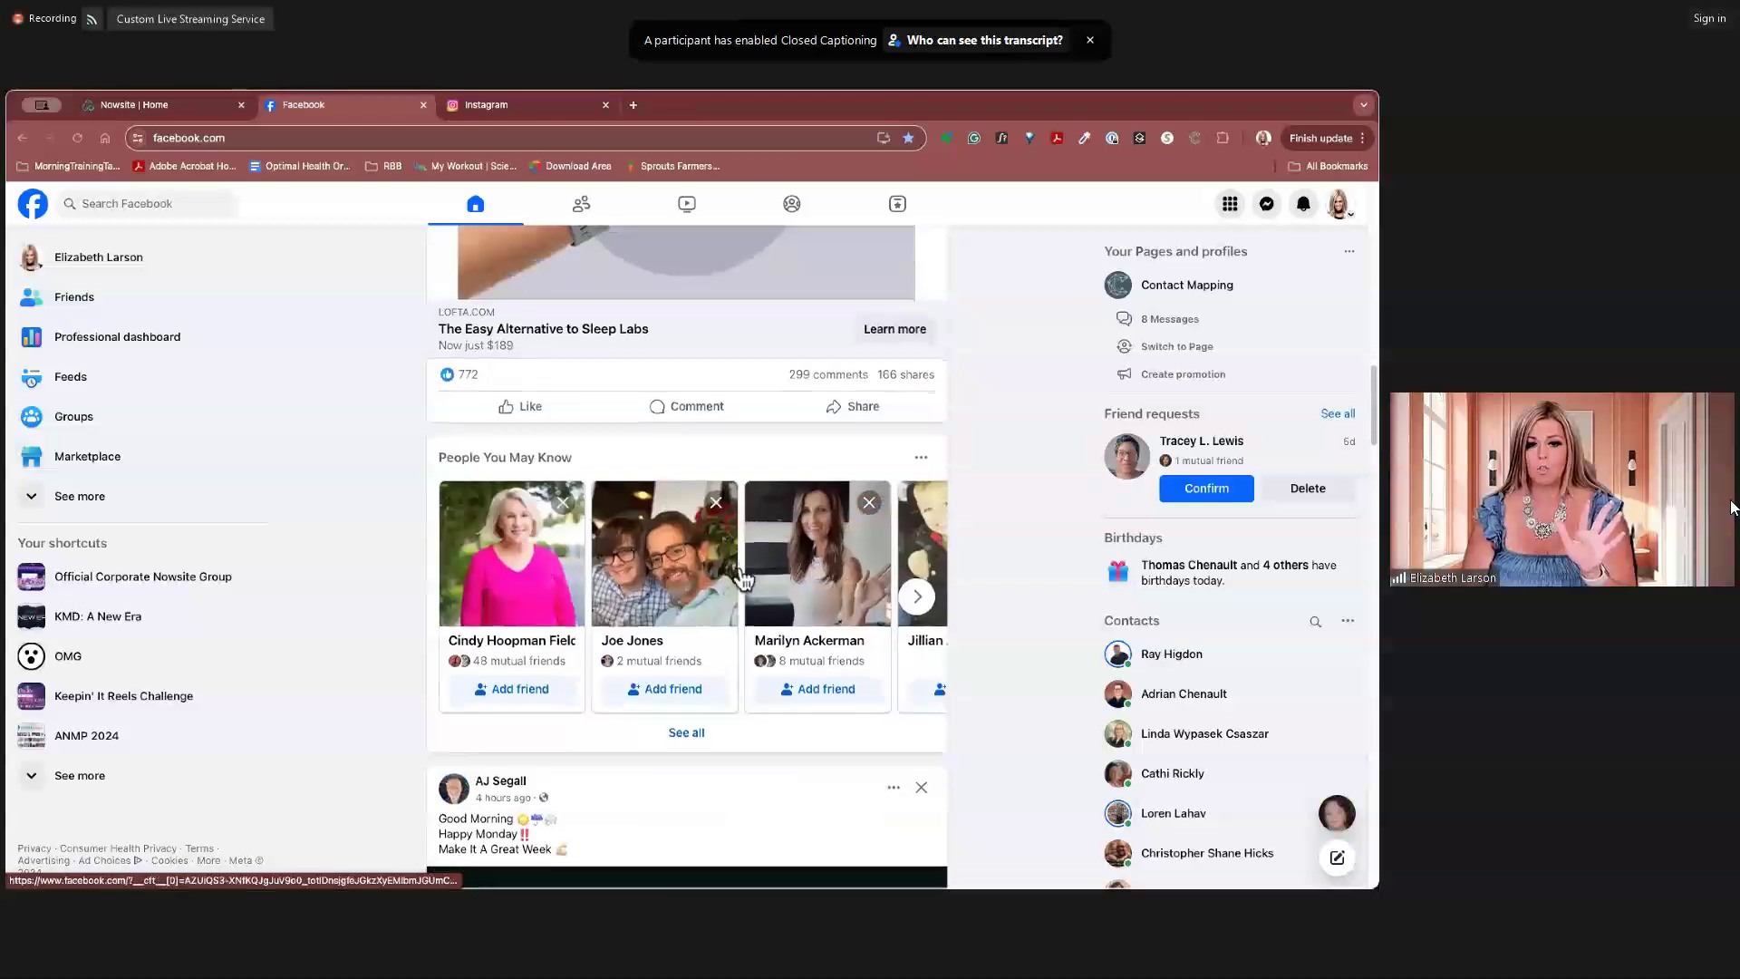
{"action": "scroll", "coordinate": [744, 580], "scroll_direction": "down", "scroll_amount": 8}
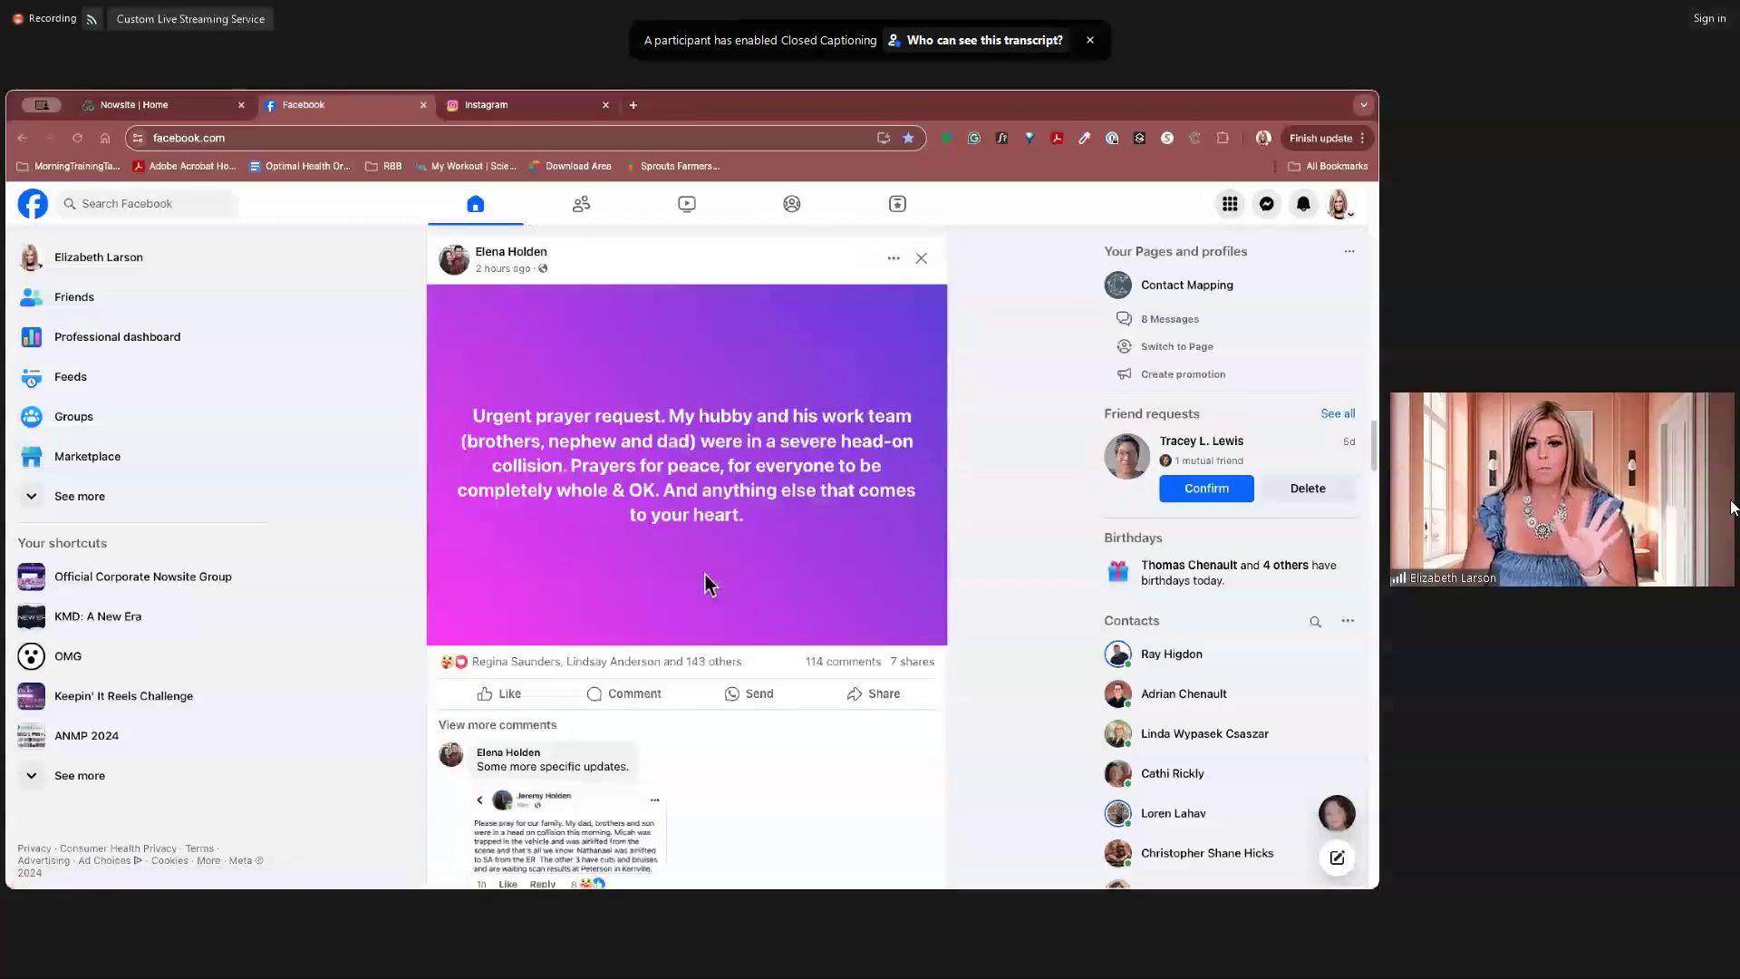
{"action": "scroll", "coordinate": [705, 575], "scroll_direction": "down", "scroll_amount": 10}
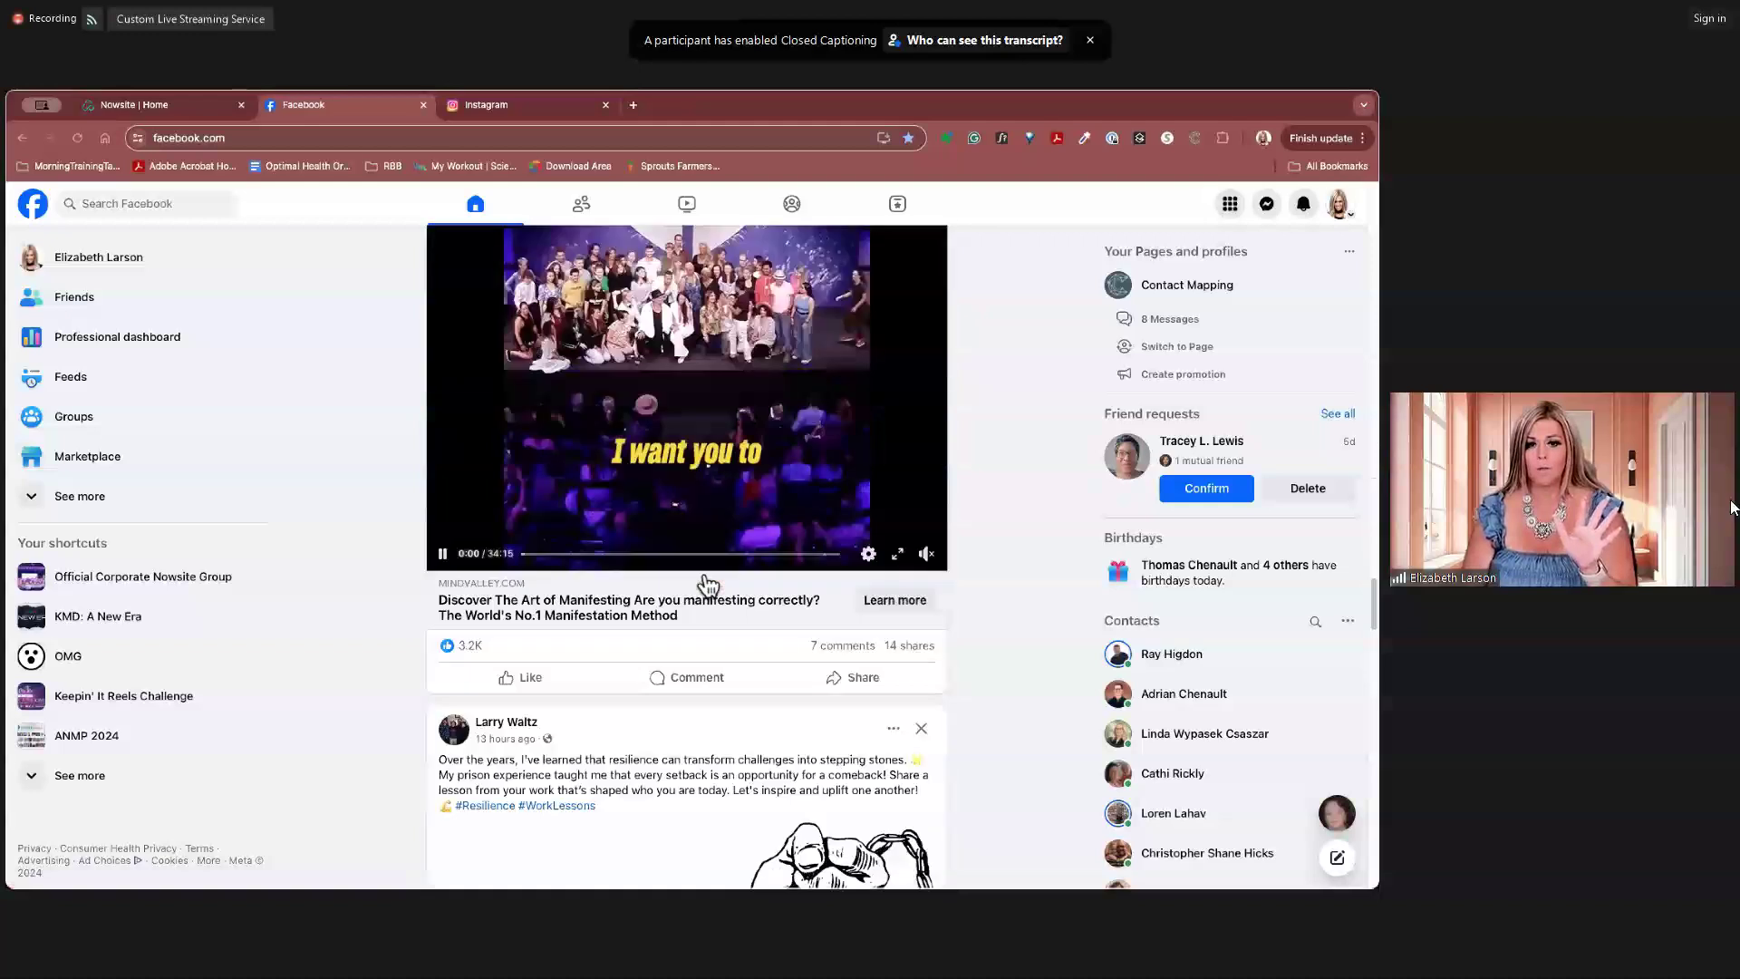
{"action": "scroll", "coordinate": [707, 580], "scroll_direction": "down", "scroll_amount": 10}
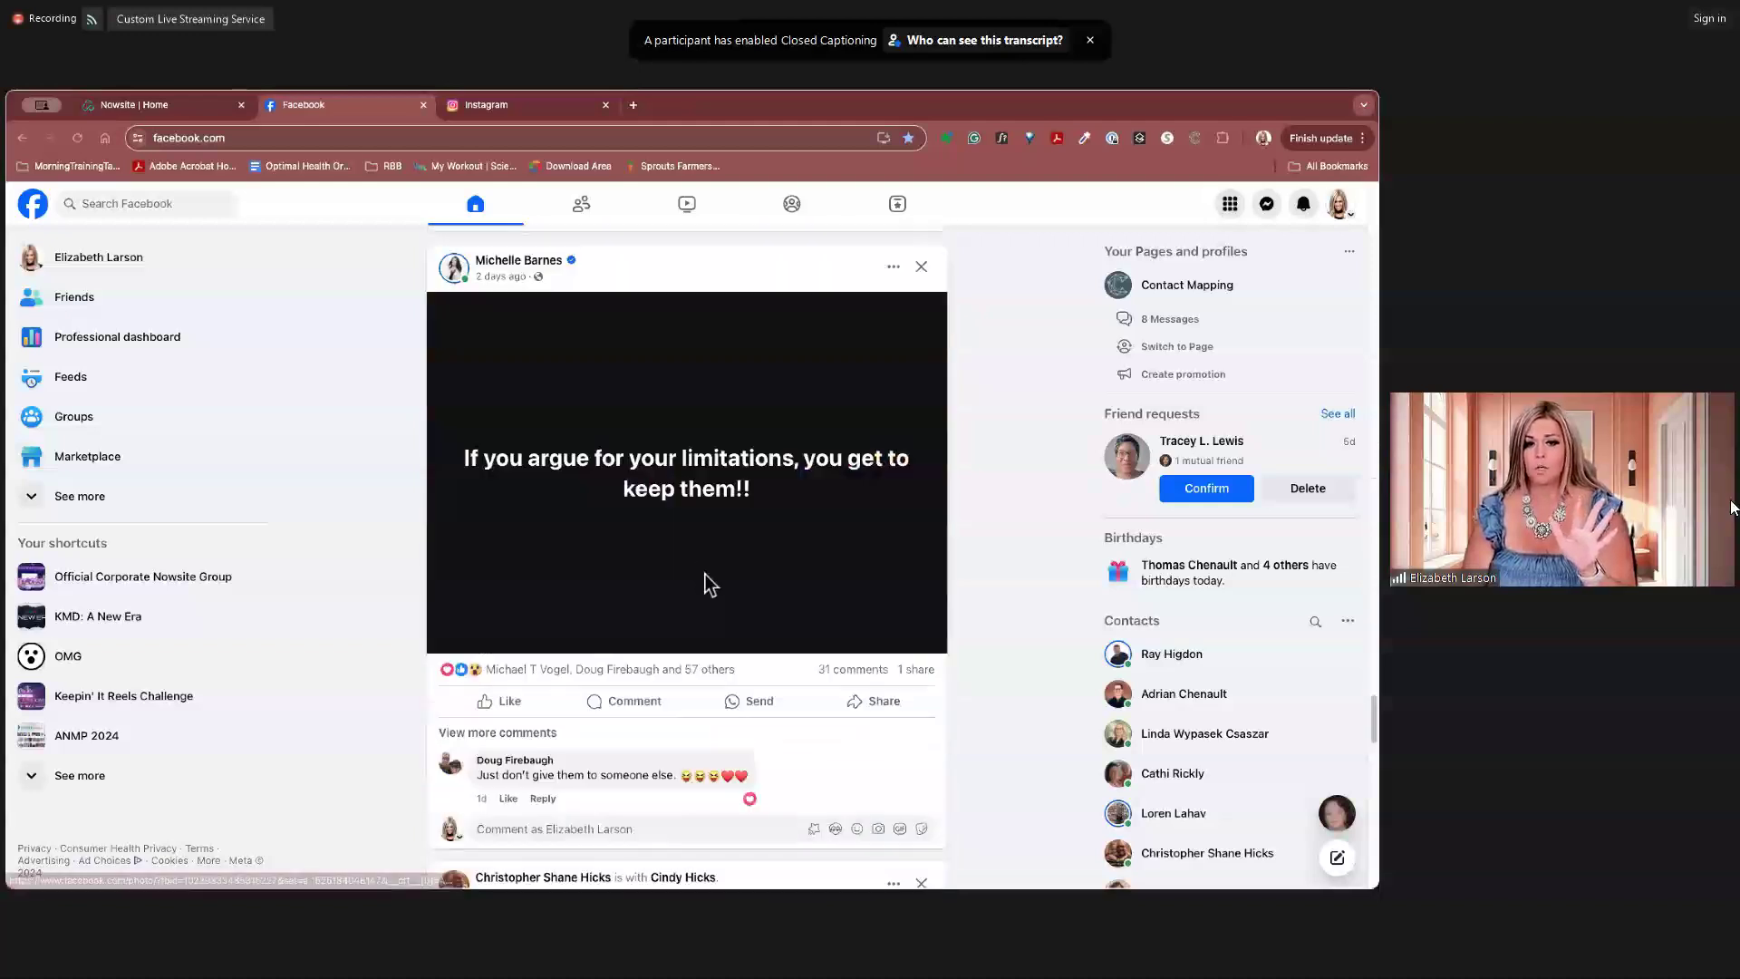
Step: Switch back to the Nowsite | Home dashboard
{"action": "left_click", "coordinate": [176, 104]}
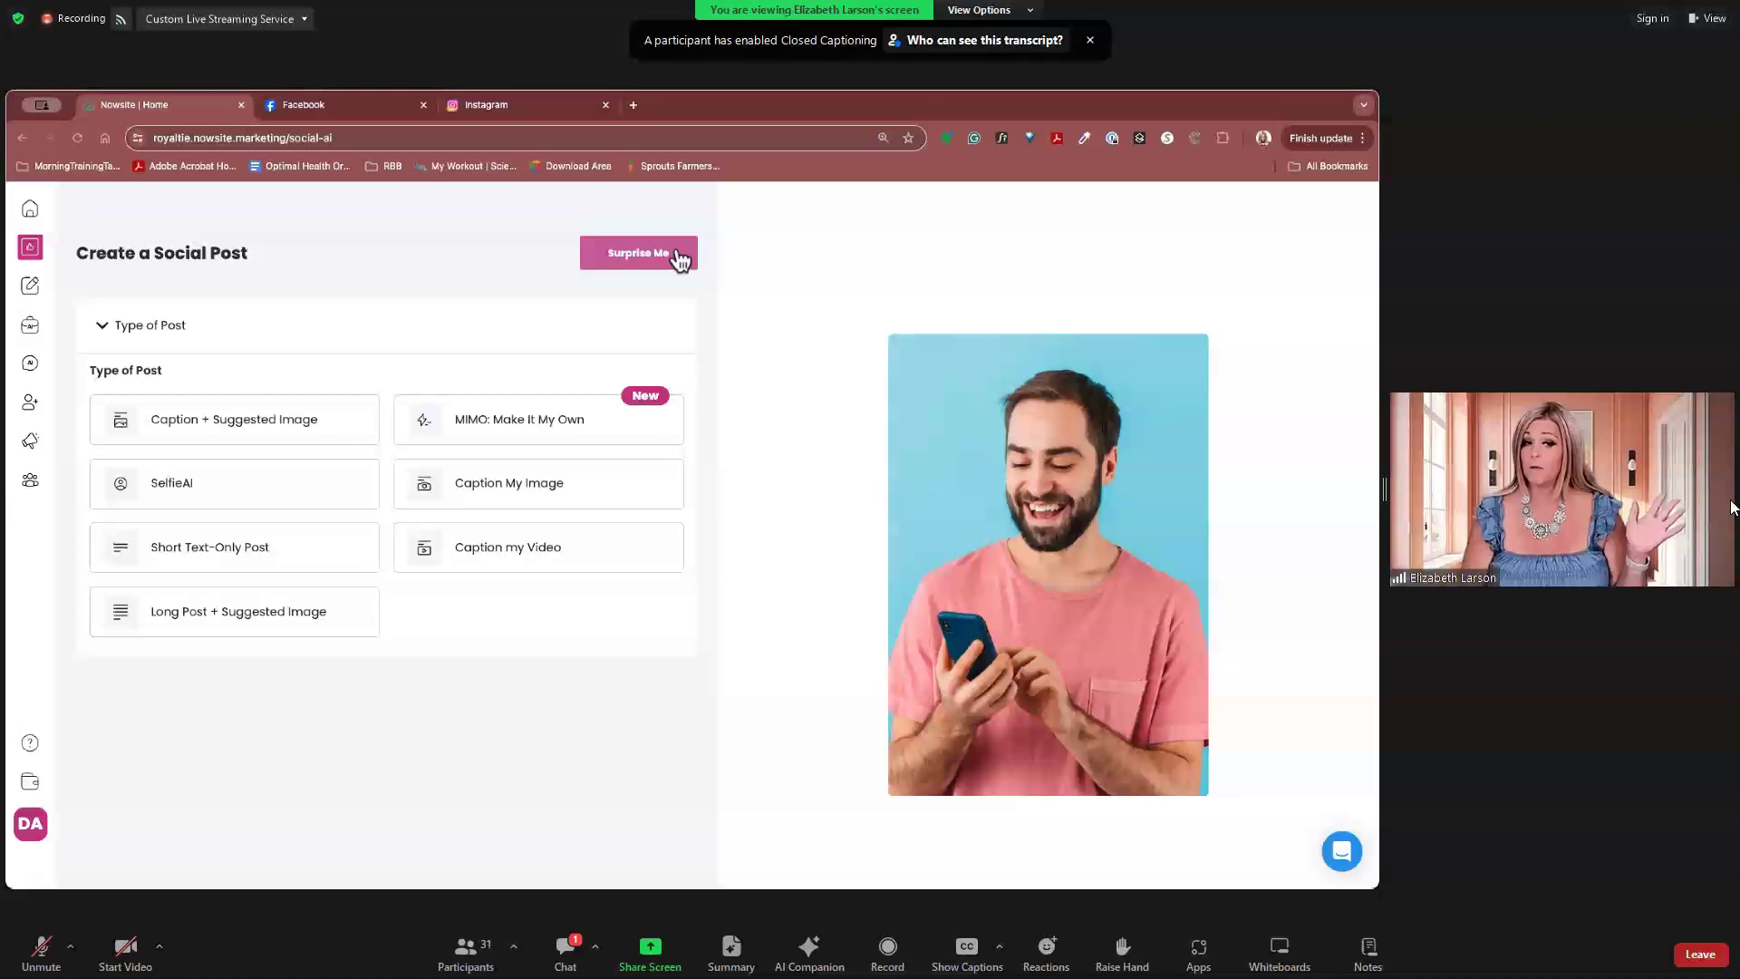
Step: Choose Caption + Suggested Image and describe getting up at 4am Monday for a hated job
{"action": "left_click", "coordinate": [270, 419]}
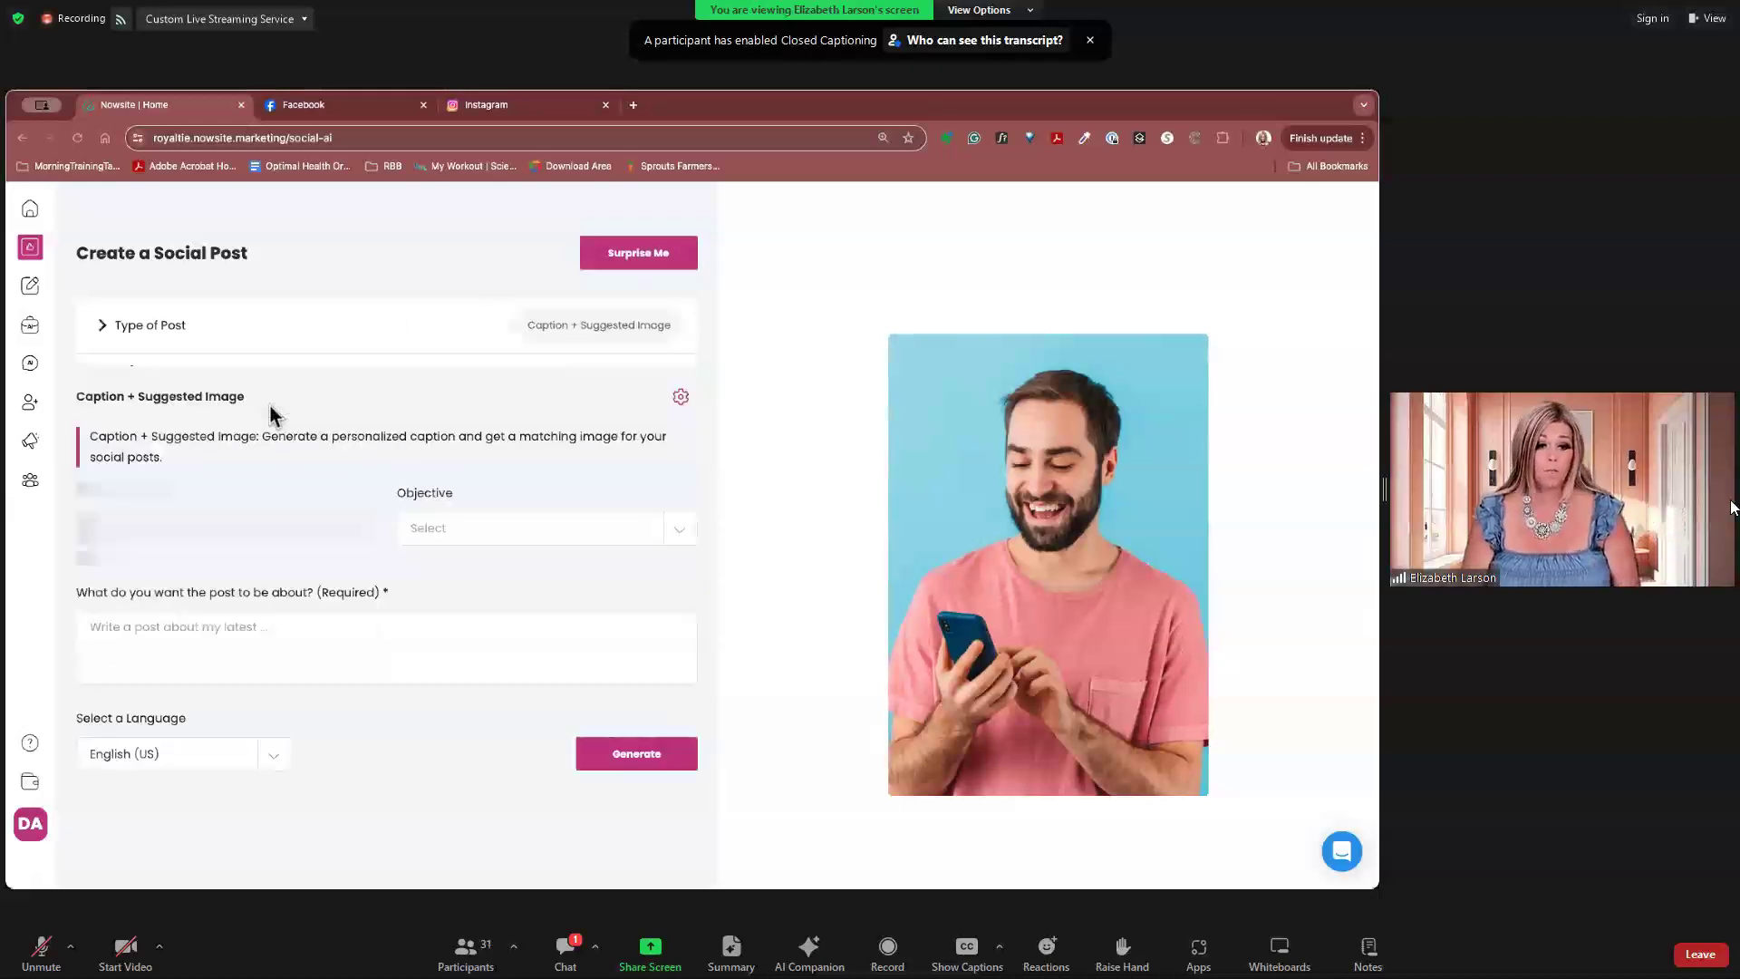
{"action": "left_click", "coordinate": [187, 662]}
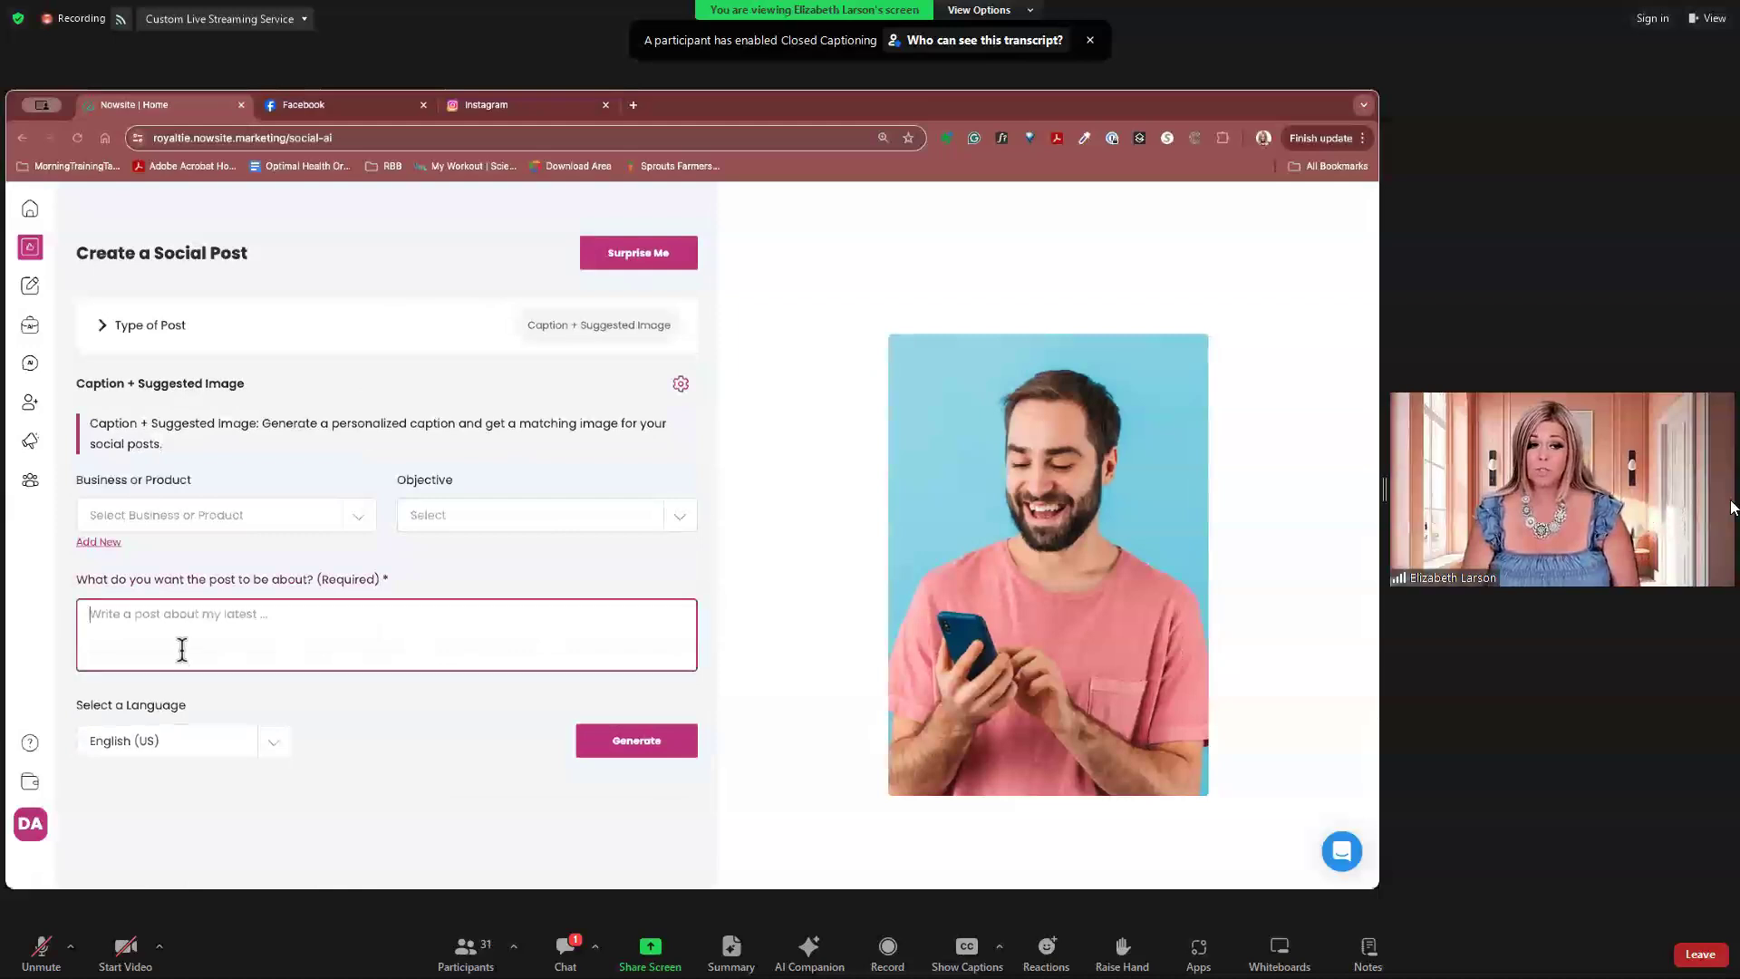
{"action": "left_click", "coordinate": [513, 617]}
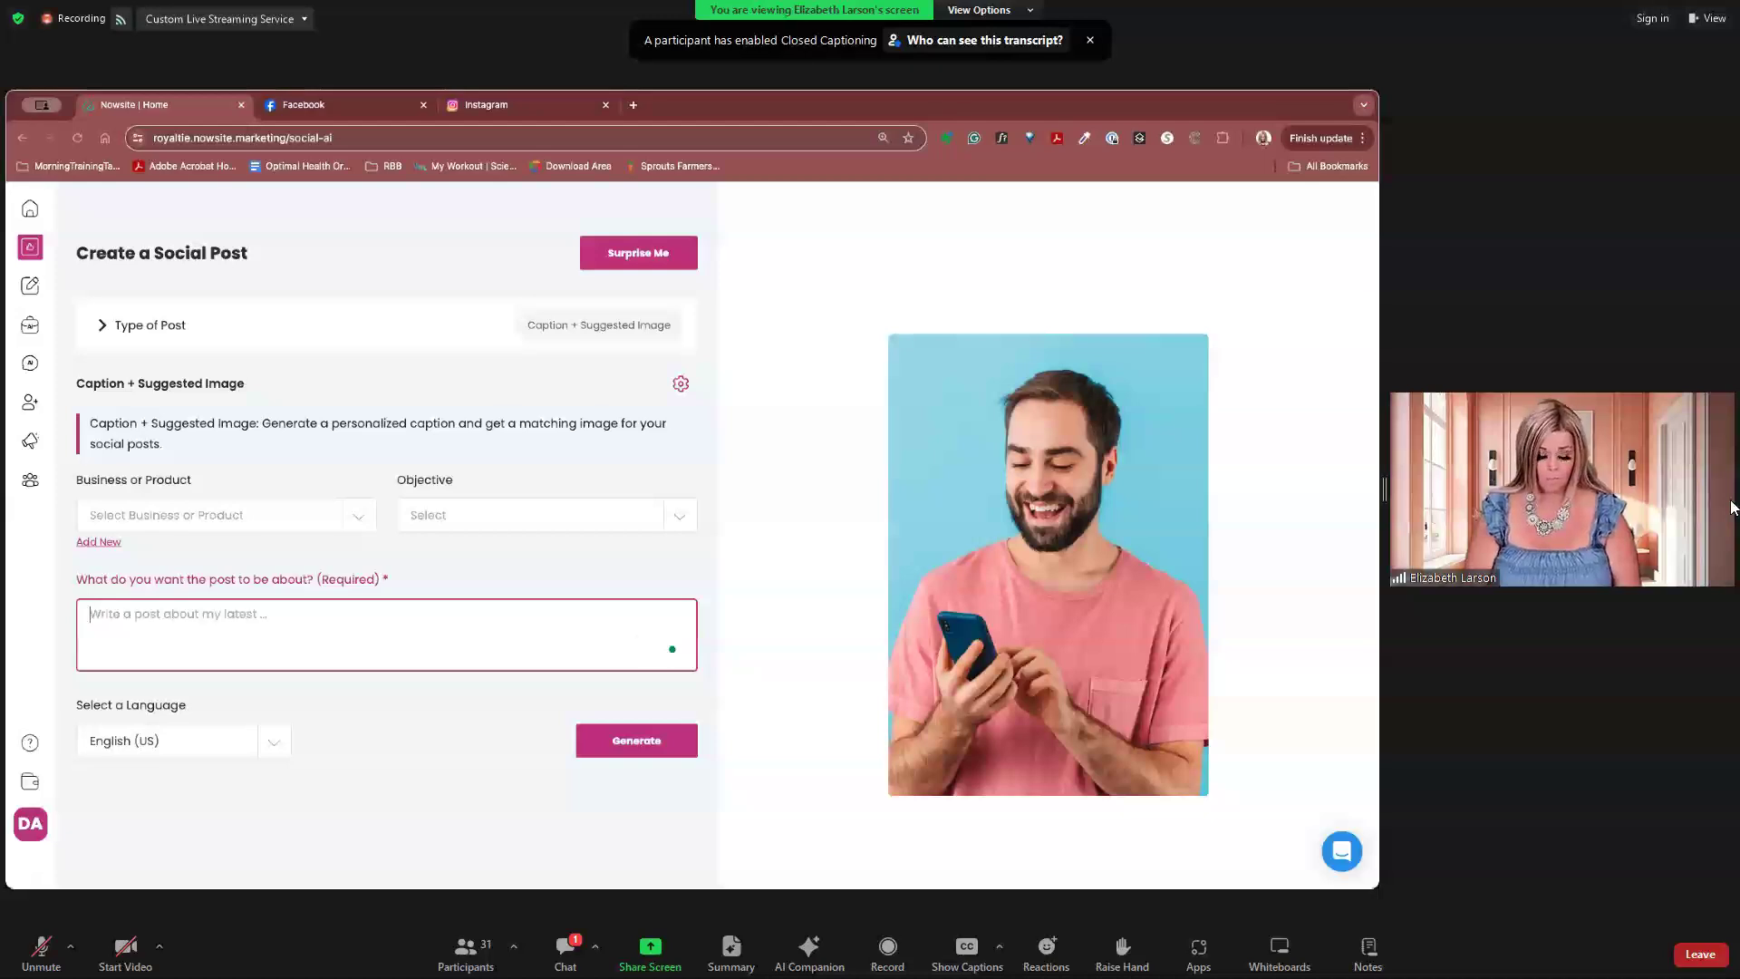
{"action": "type", "text": "Write me"}
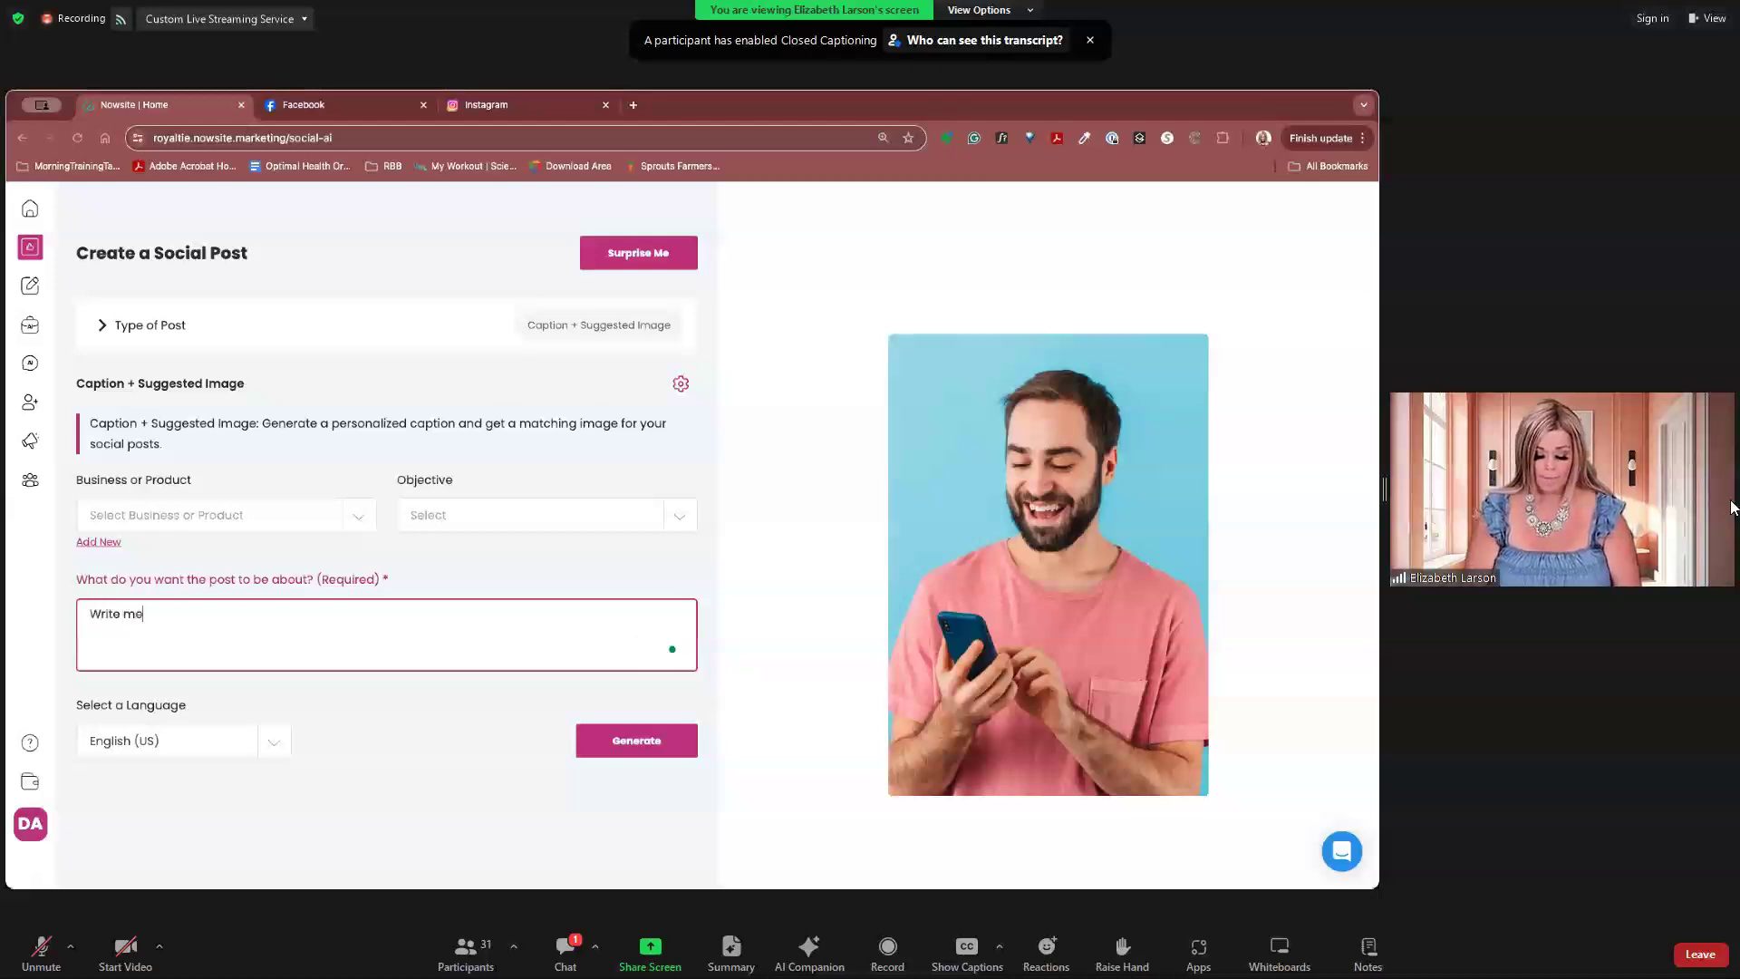
{"action": "type", "text": " a post about how "}
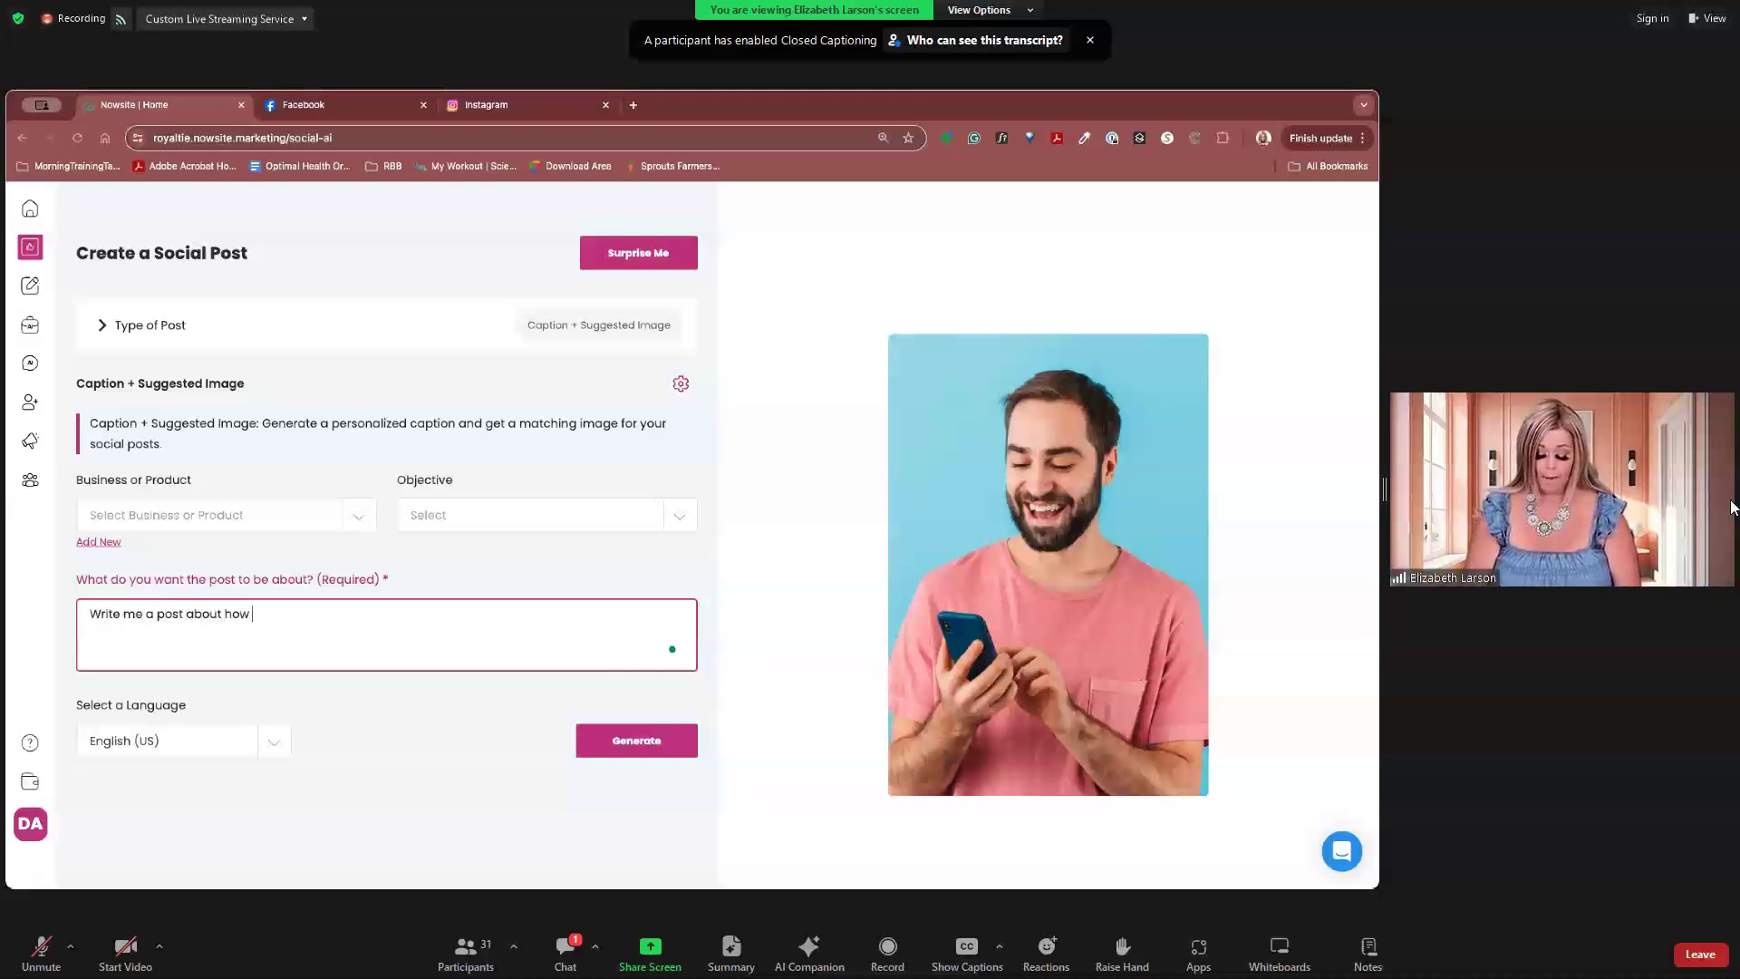
{"action": "type", "text": "I remember"}
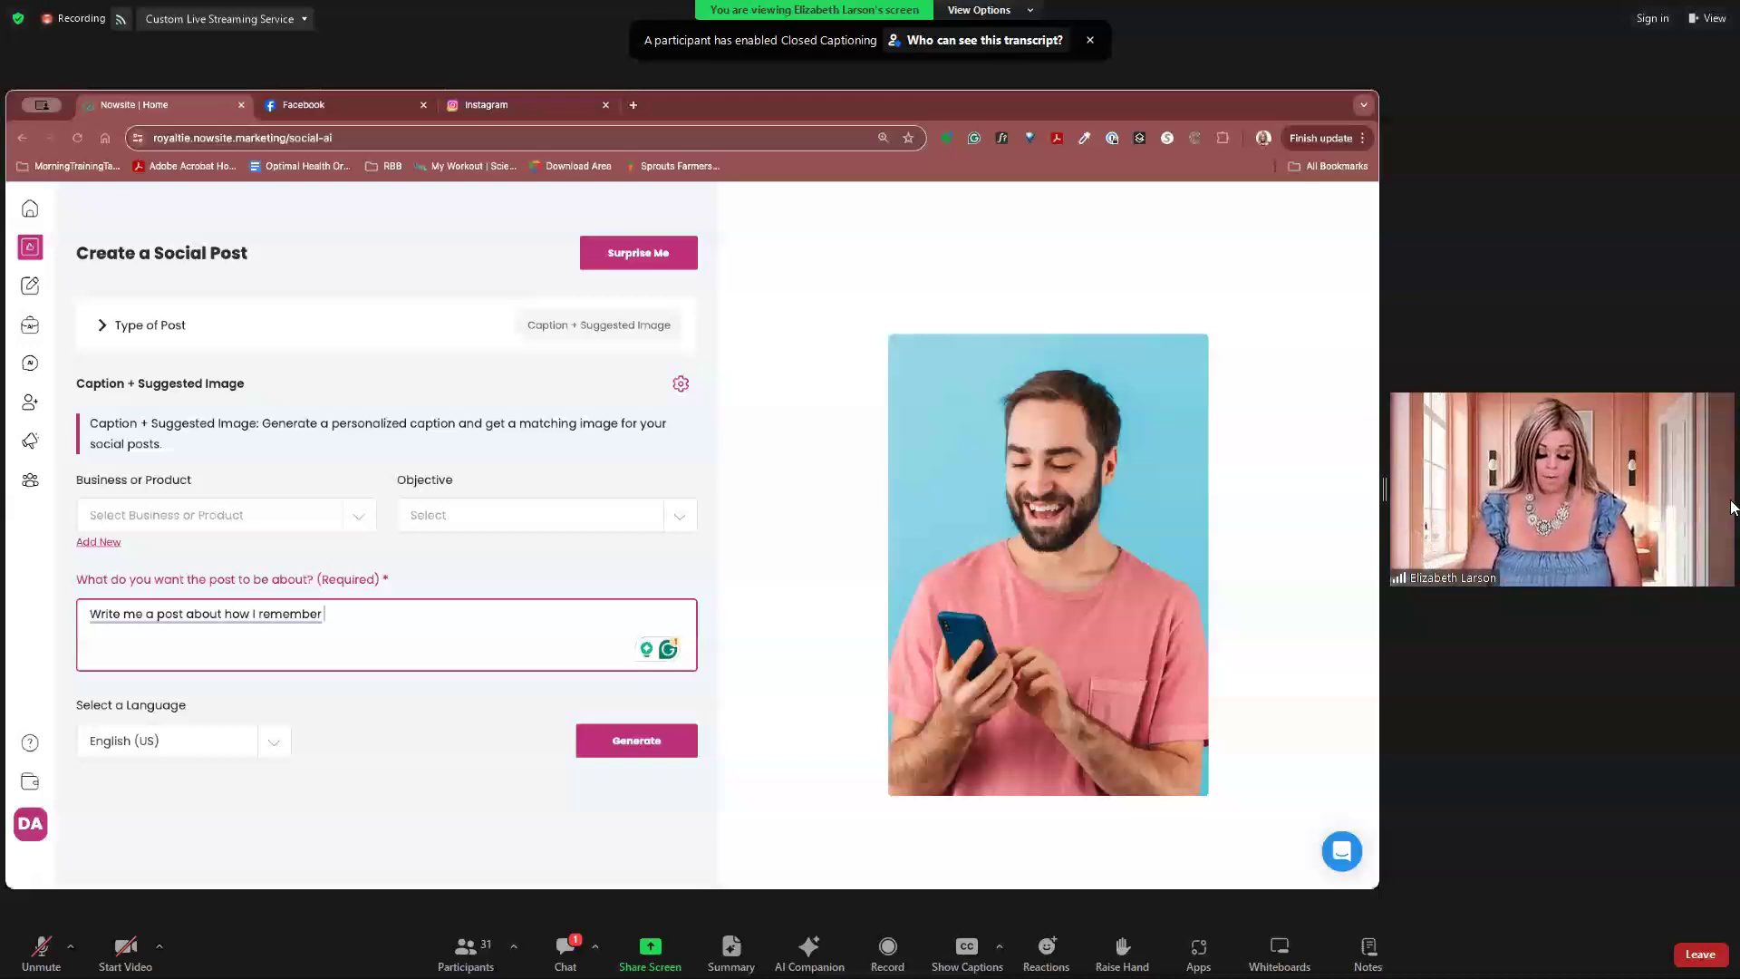
{"action": "type", "text": "having to "}
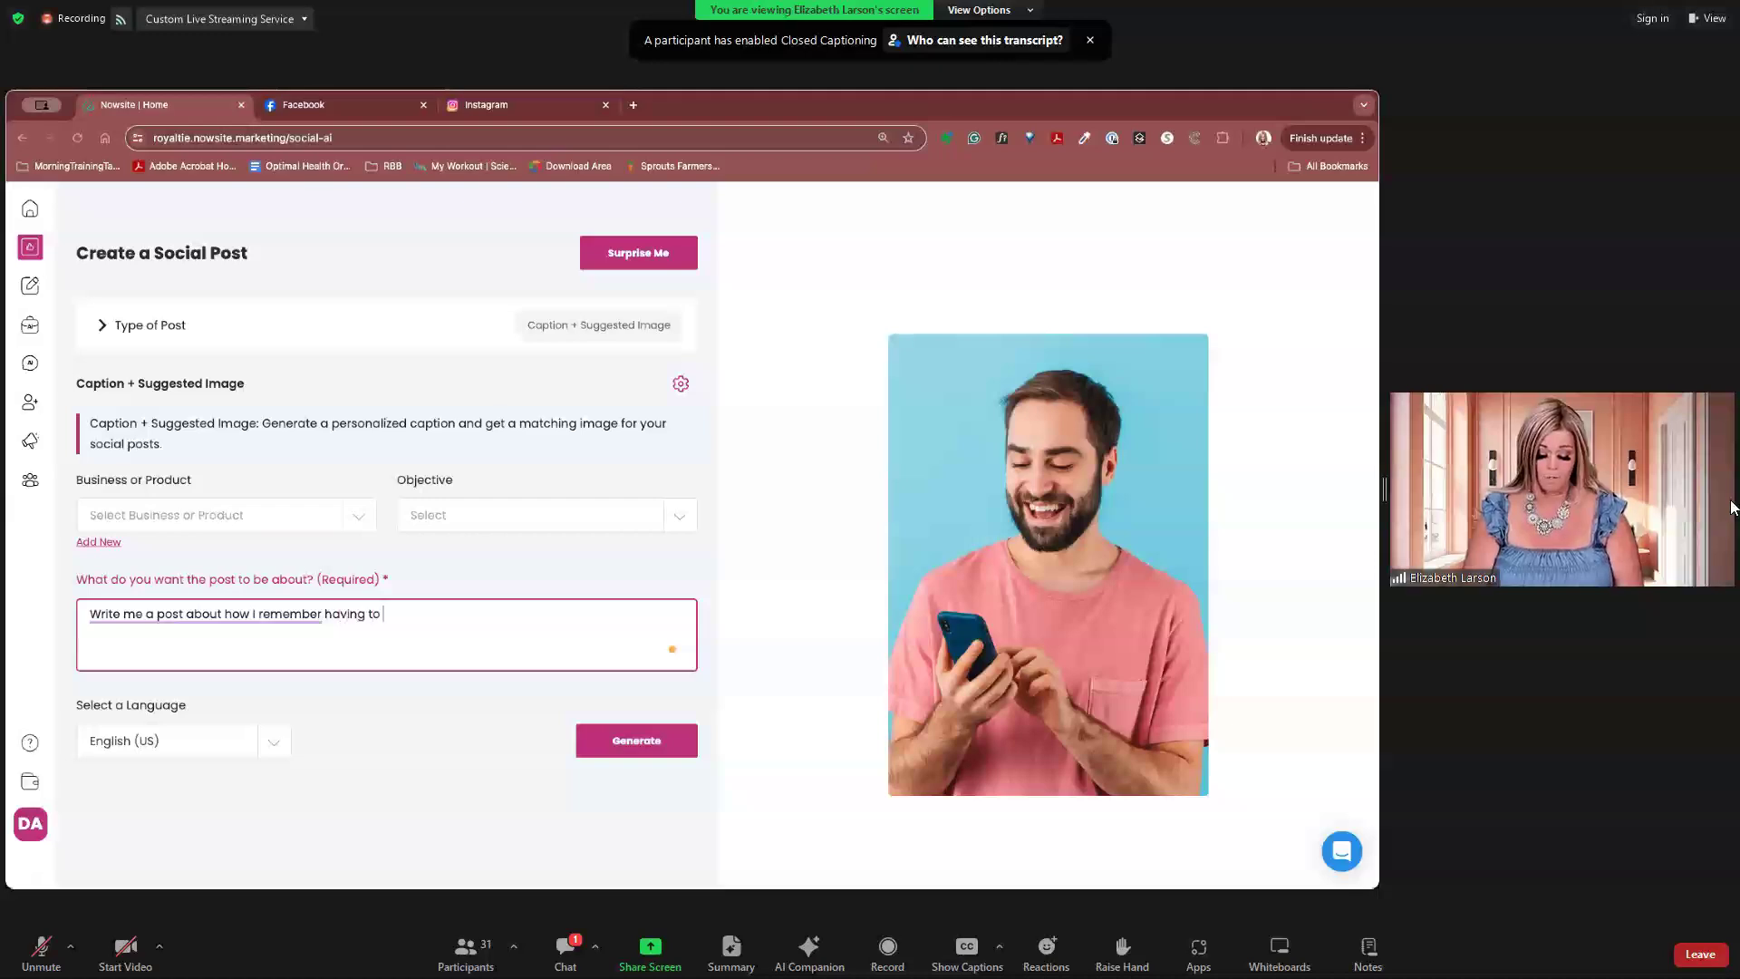
{"action": "type", "text": "get up"}
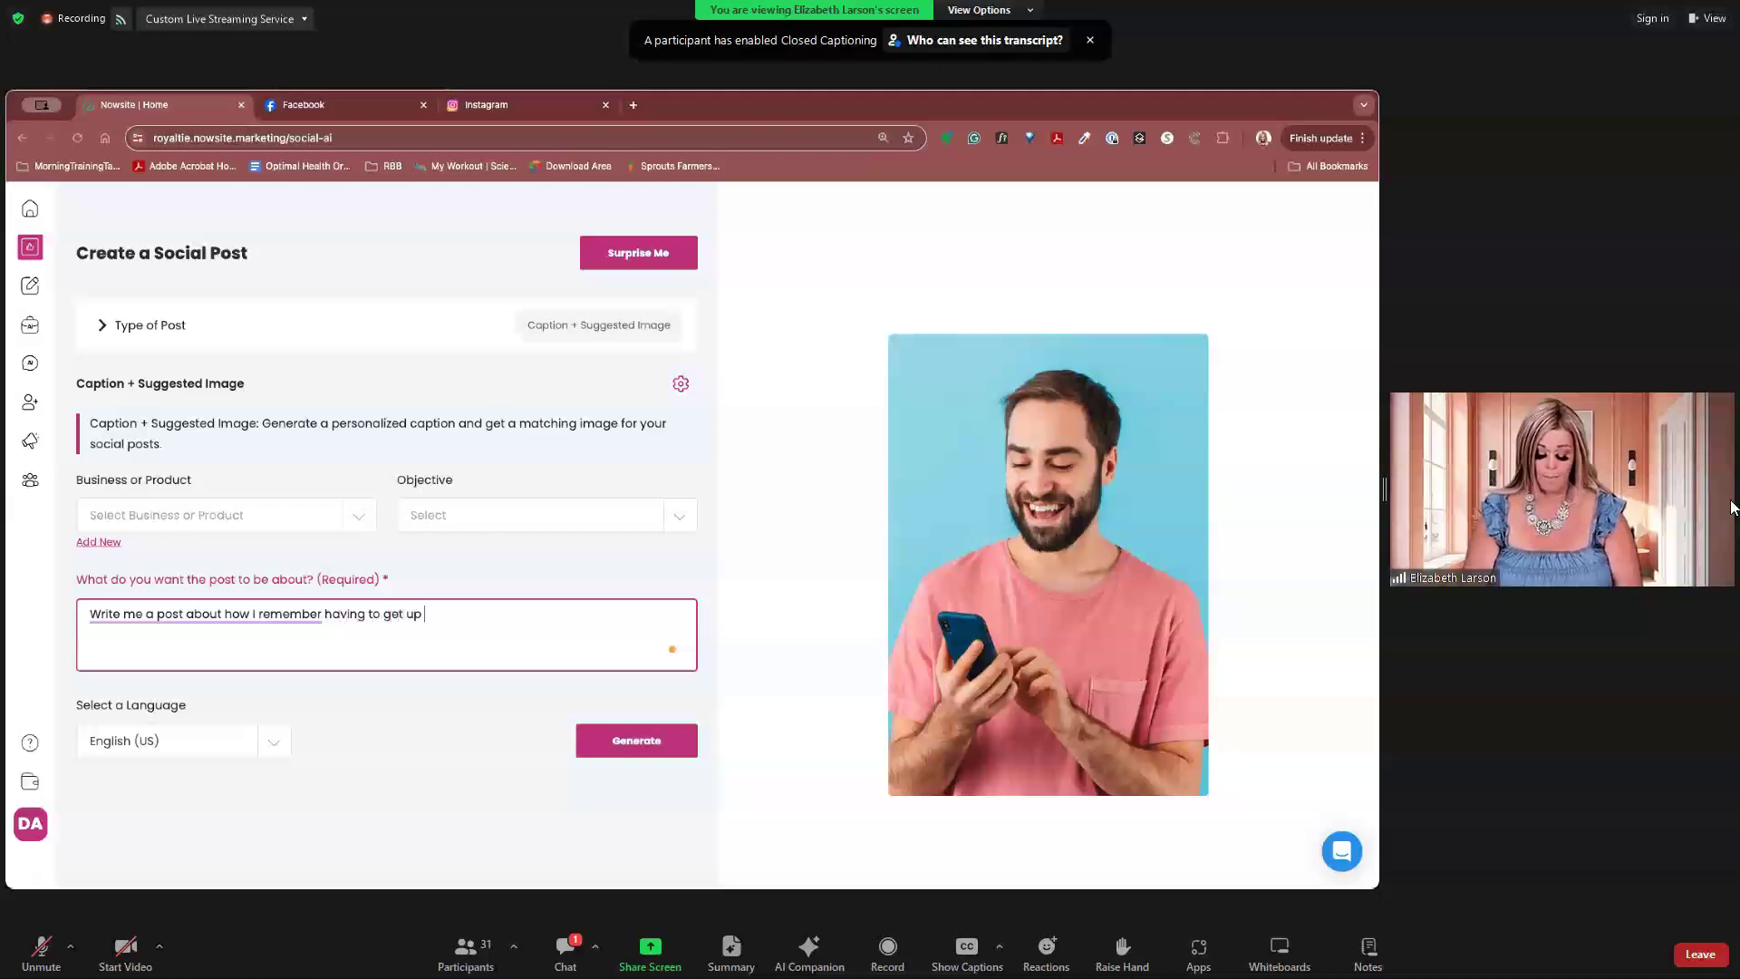
{"action": "type", "text": " at 4am on a"}
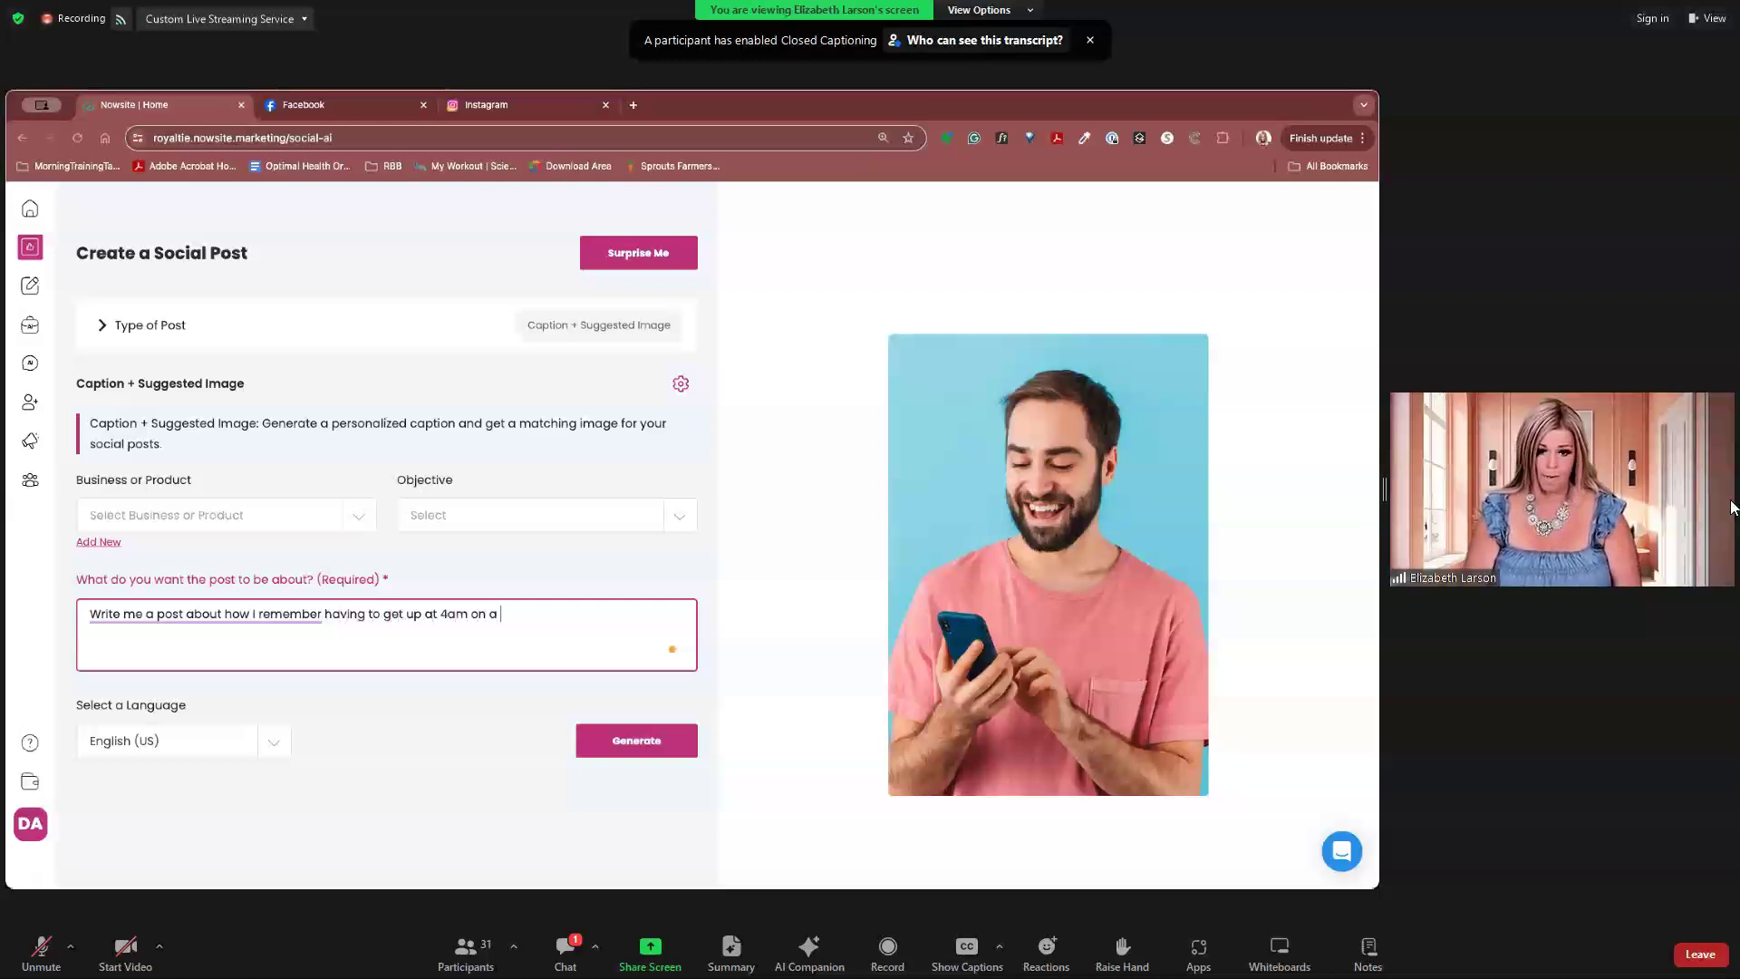
{"action": "type", "text": " Monday to get re"}
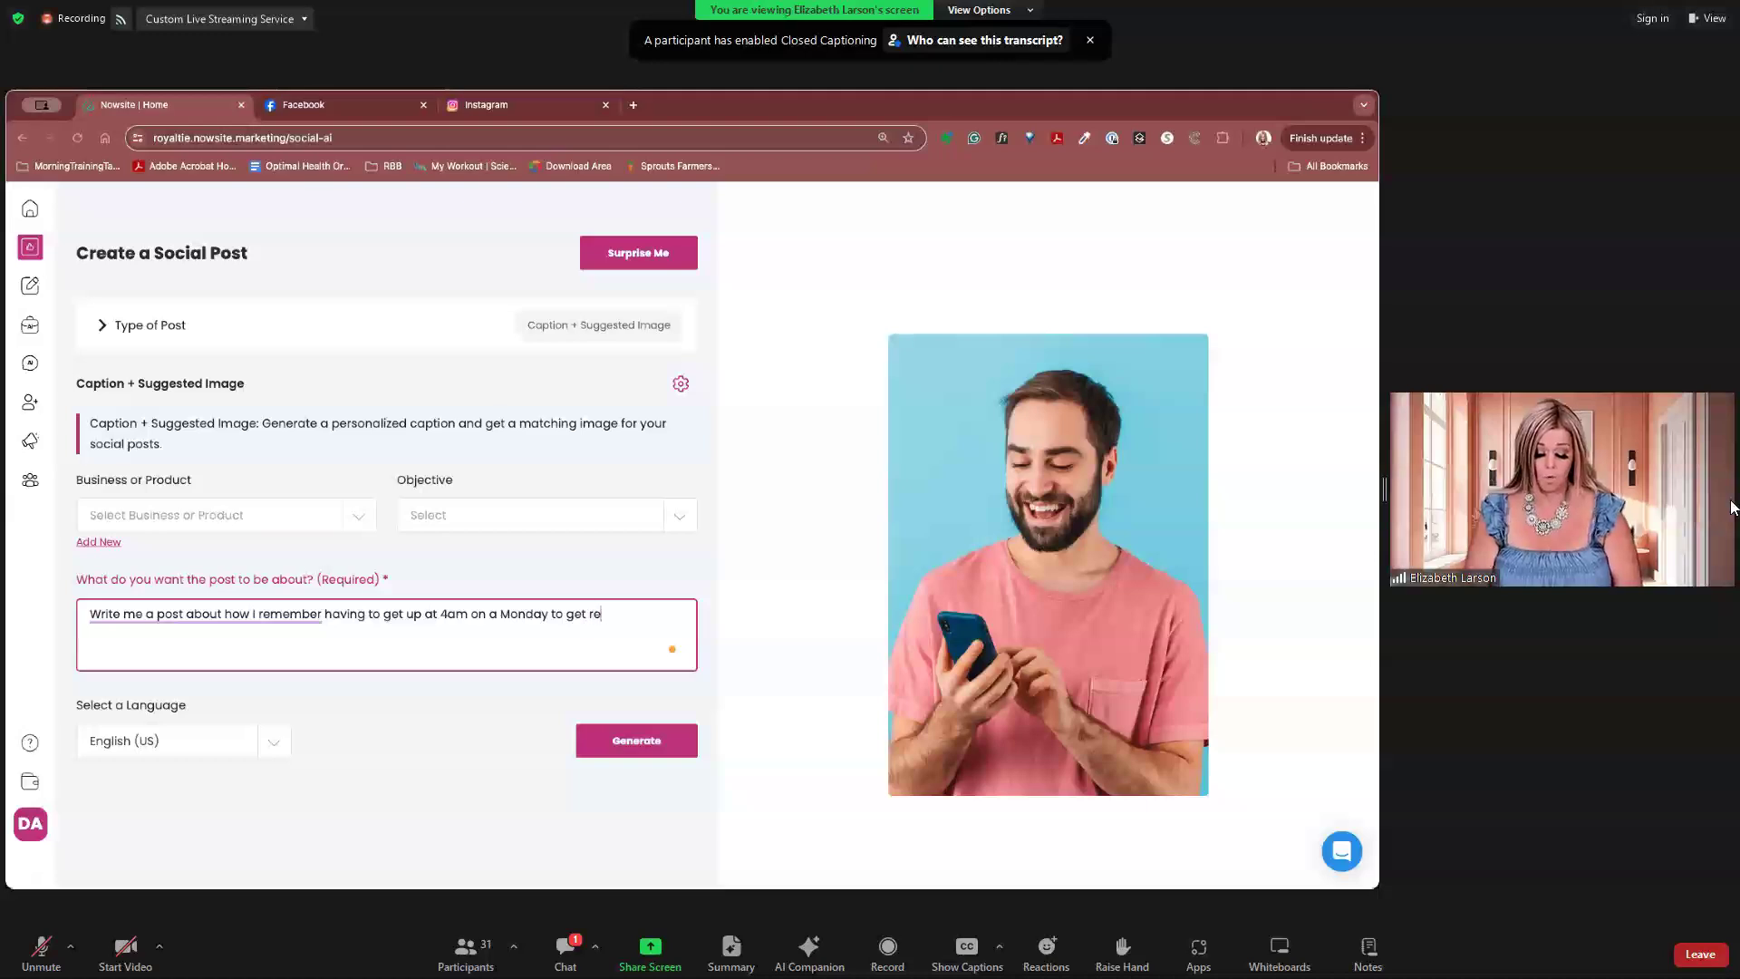
{"action": "type", "text": "ady for "}
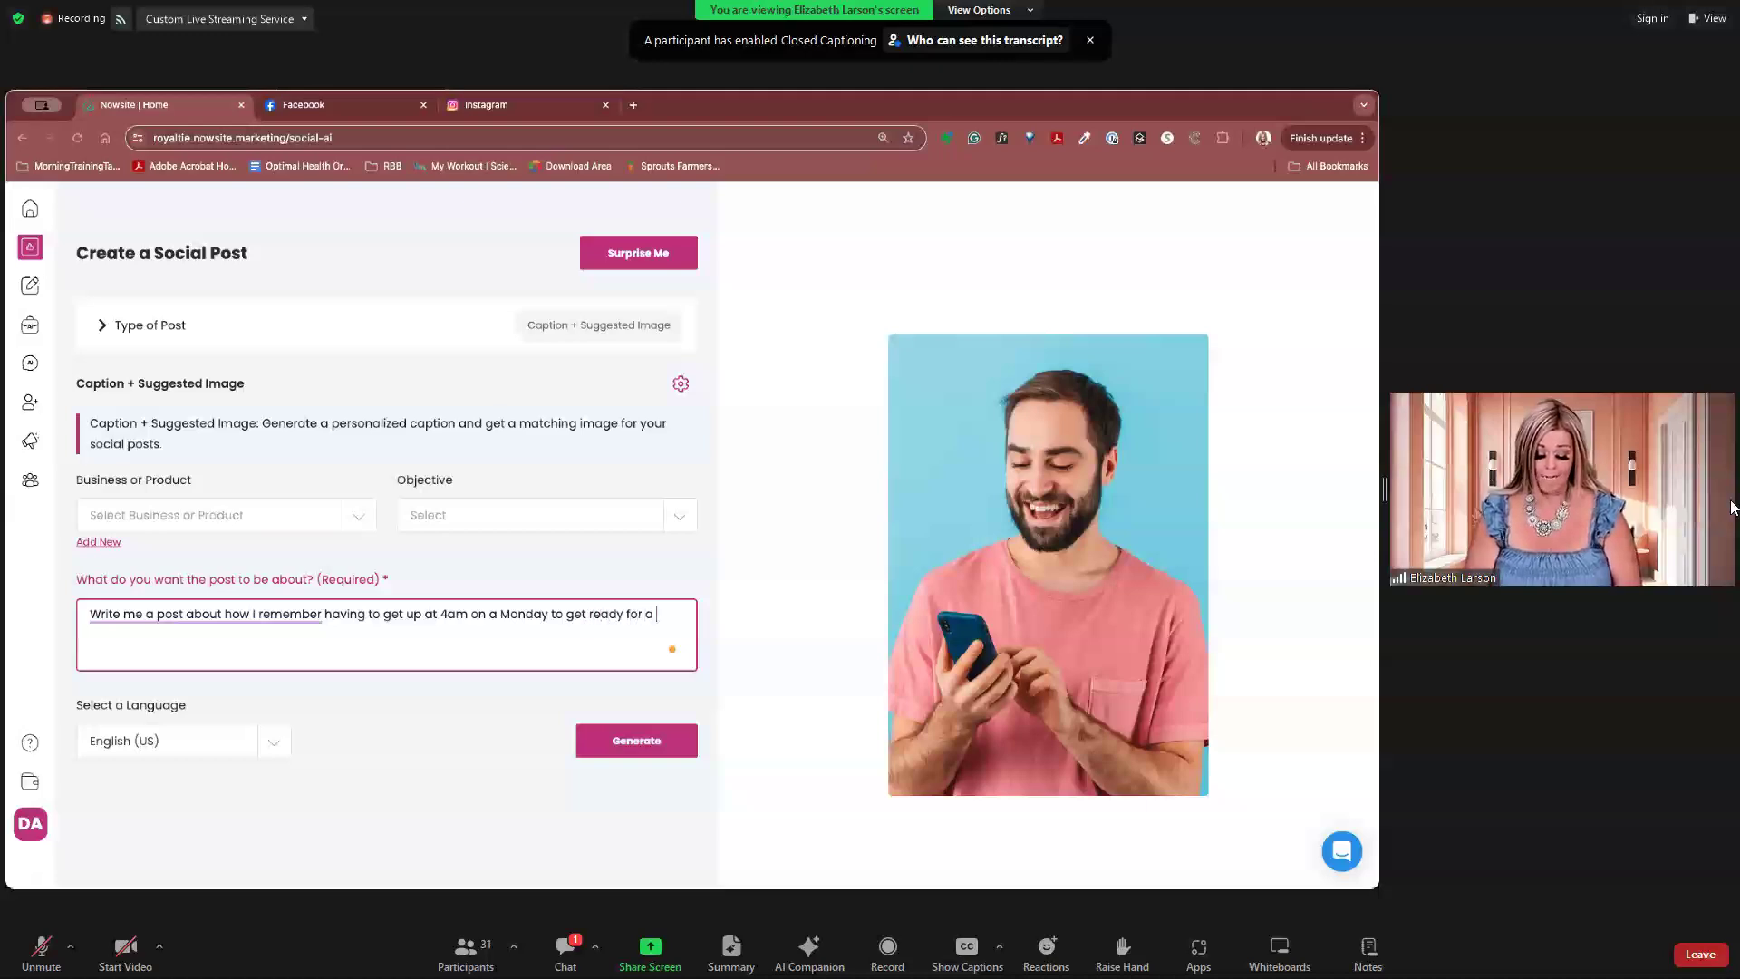
{"action": "type", "text": "a job that I hated but n"}
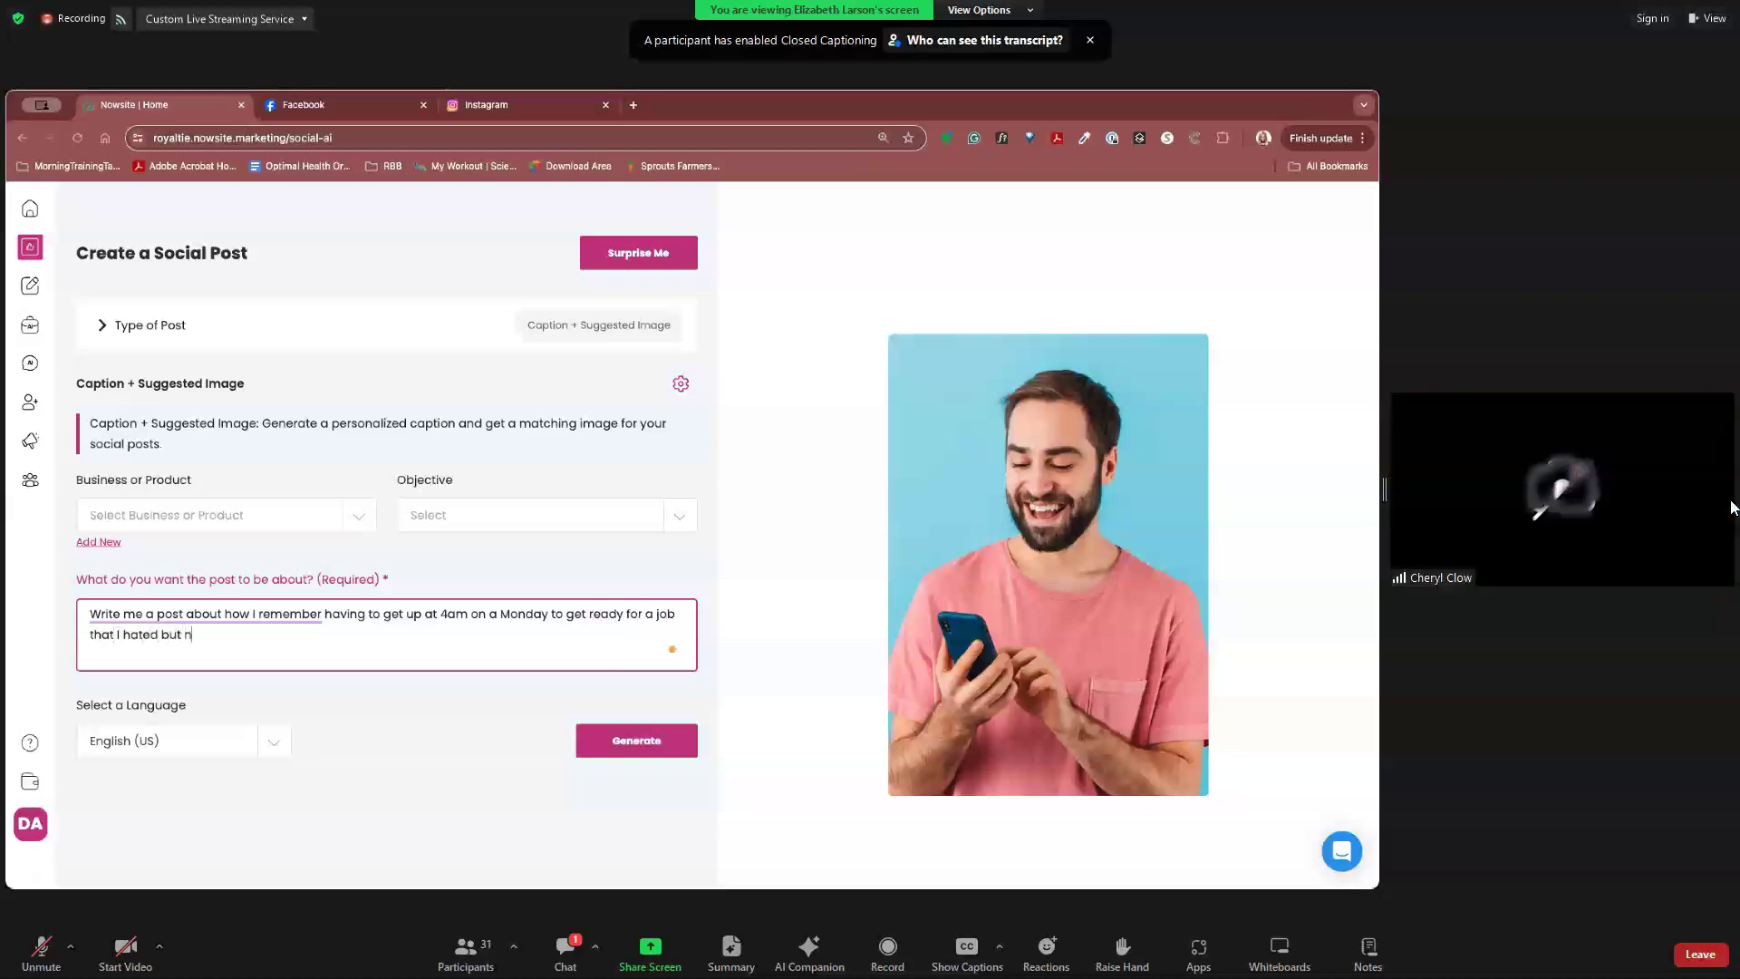
{"action": "type", "text": "eeded to pay my bill"}
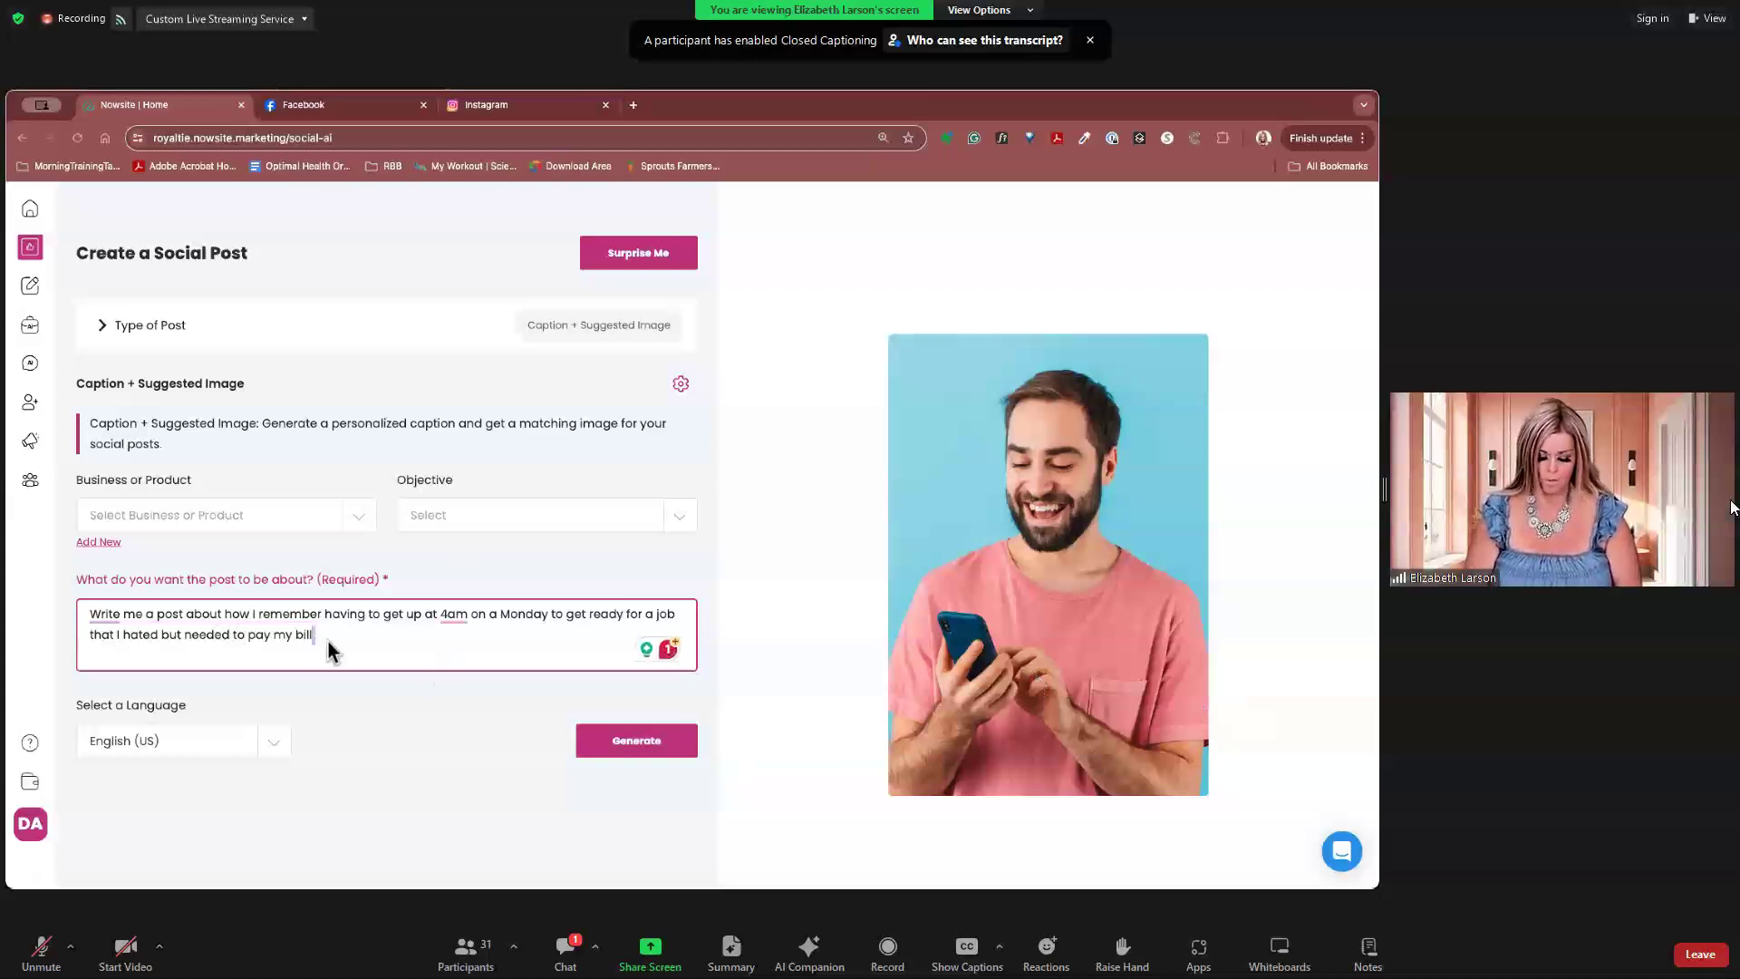
{"action": "type", "text": "s."}
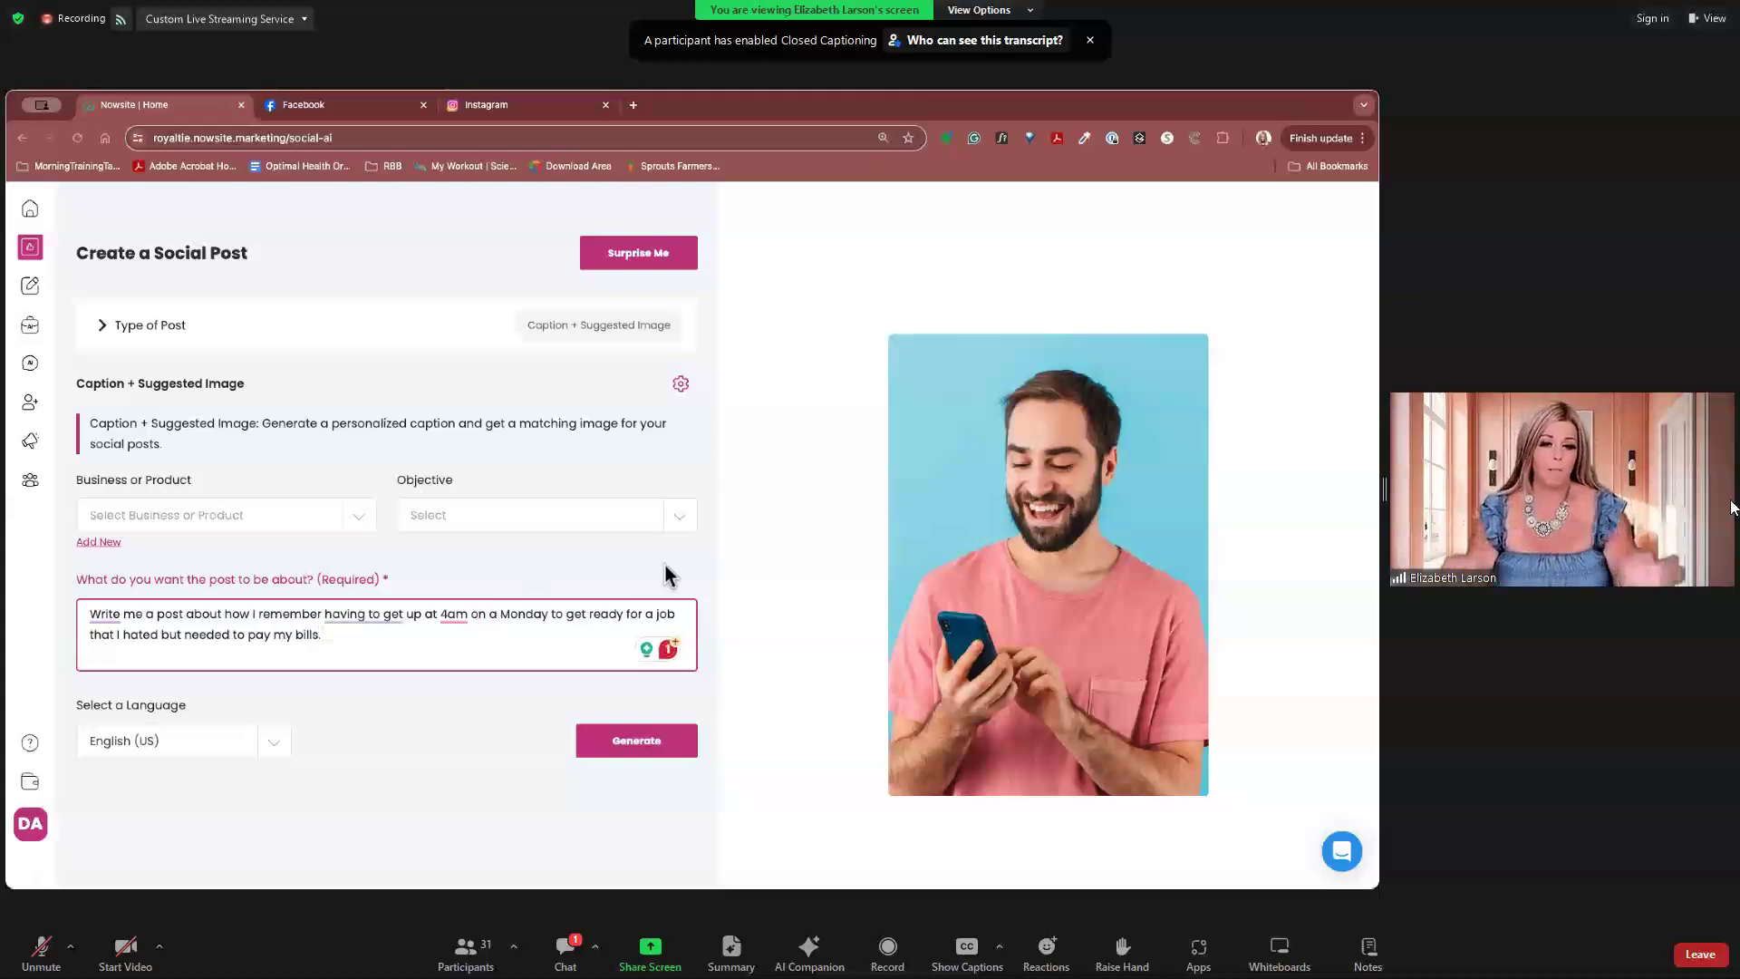
Step: Change 'a Monday' to 'Mondays' and continue the story through becoming an entrepreneur
{"action": "left_click", "coordinate": [500, 615]}
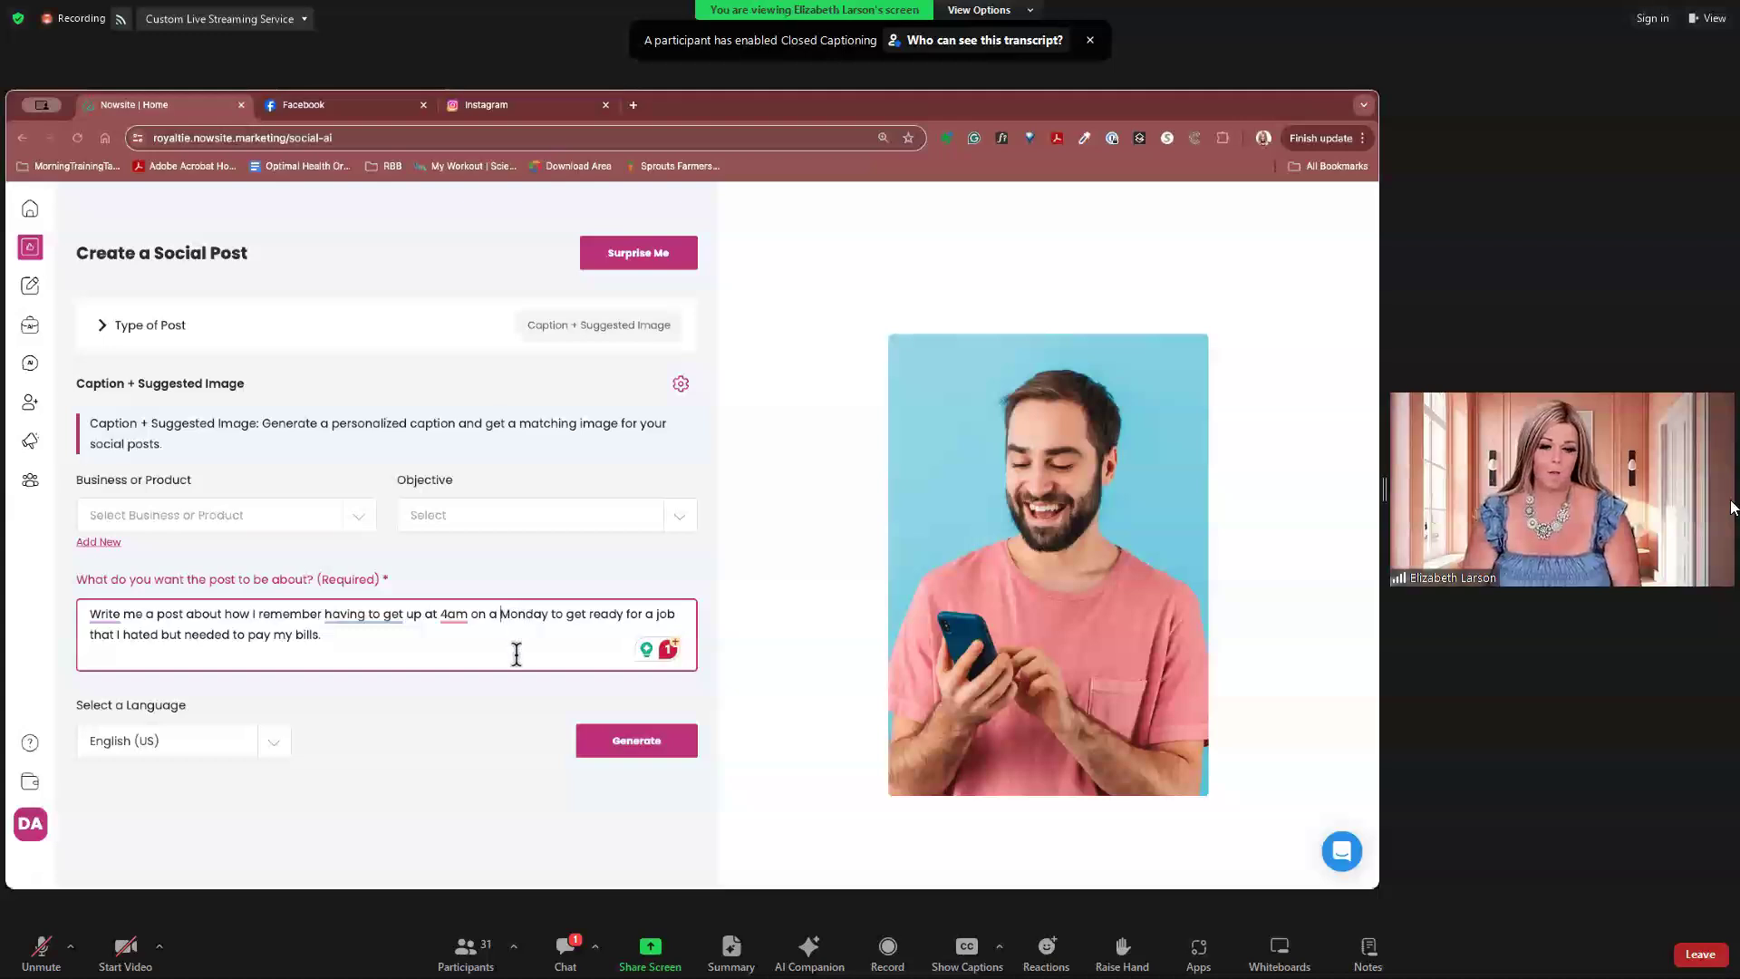
{"action": "key", "text": "BackSpace"}
{"action": "key", "text": "BackSpace"}
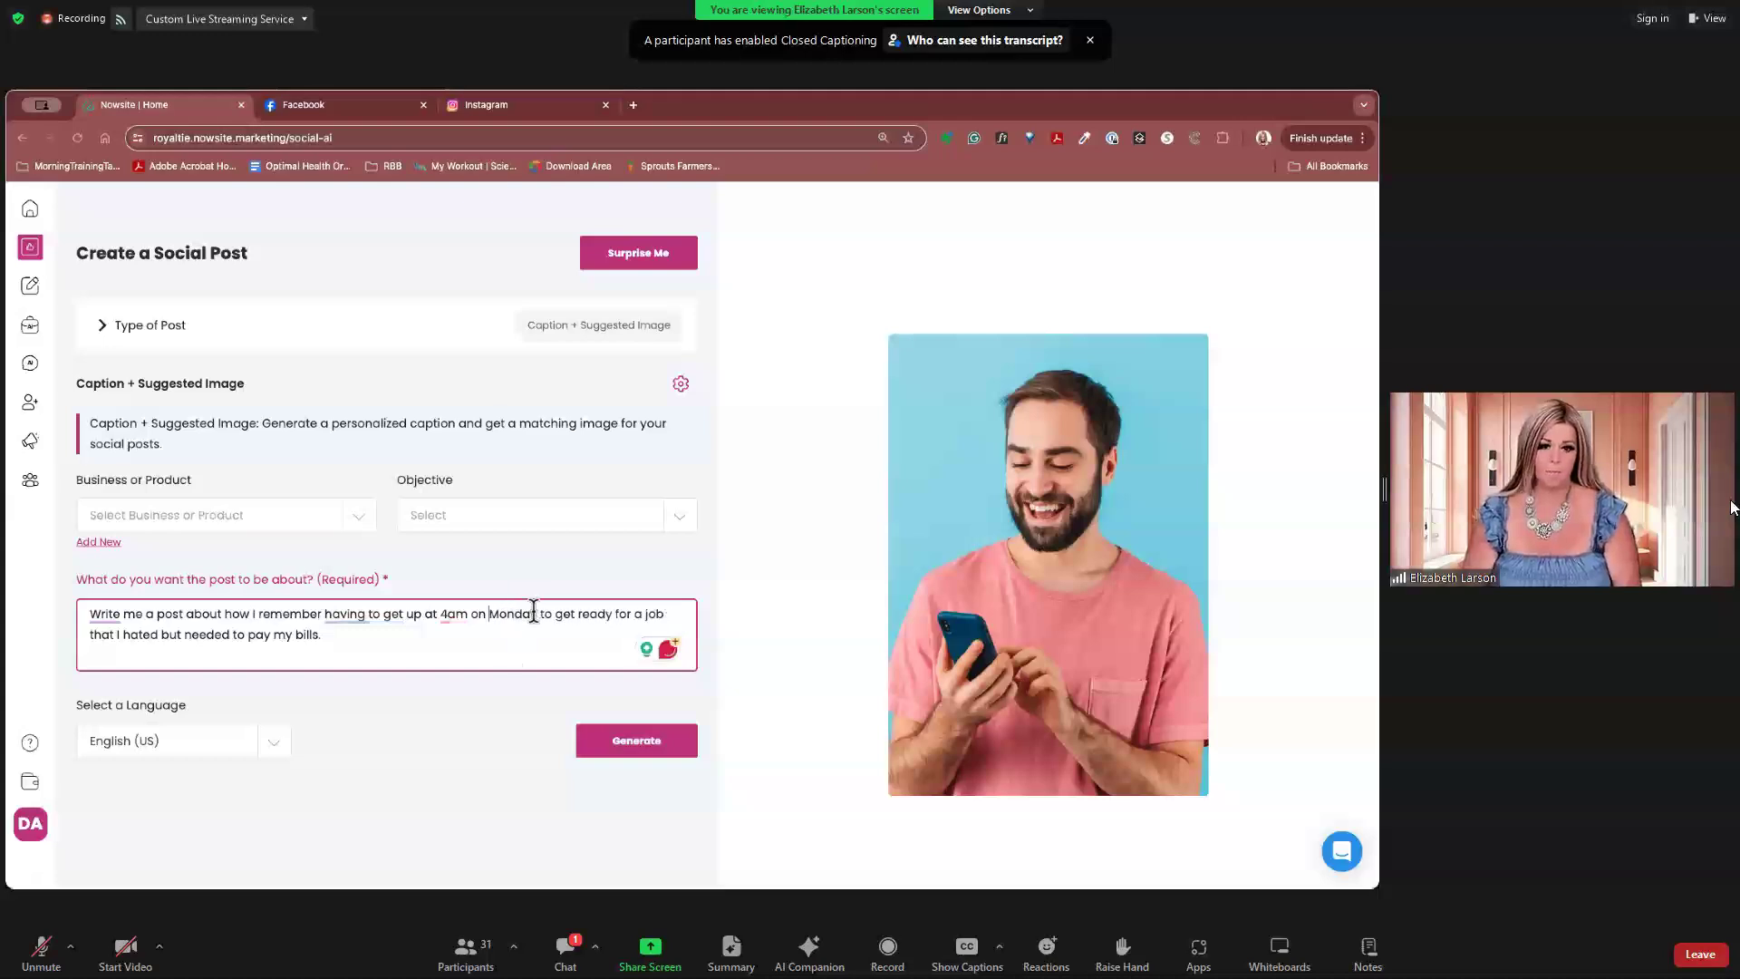
{"action": "left_click", "coordinate": [535, 614]}
{"action": "type", "text": "s"}
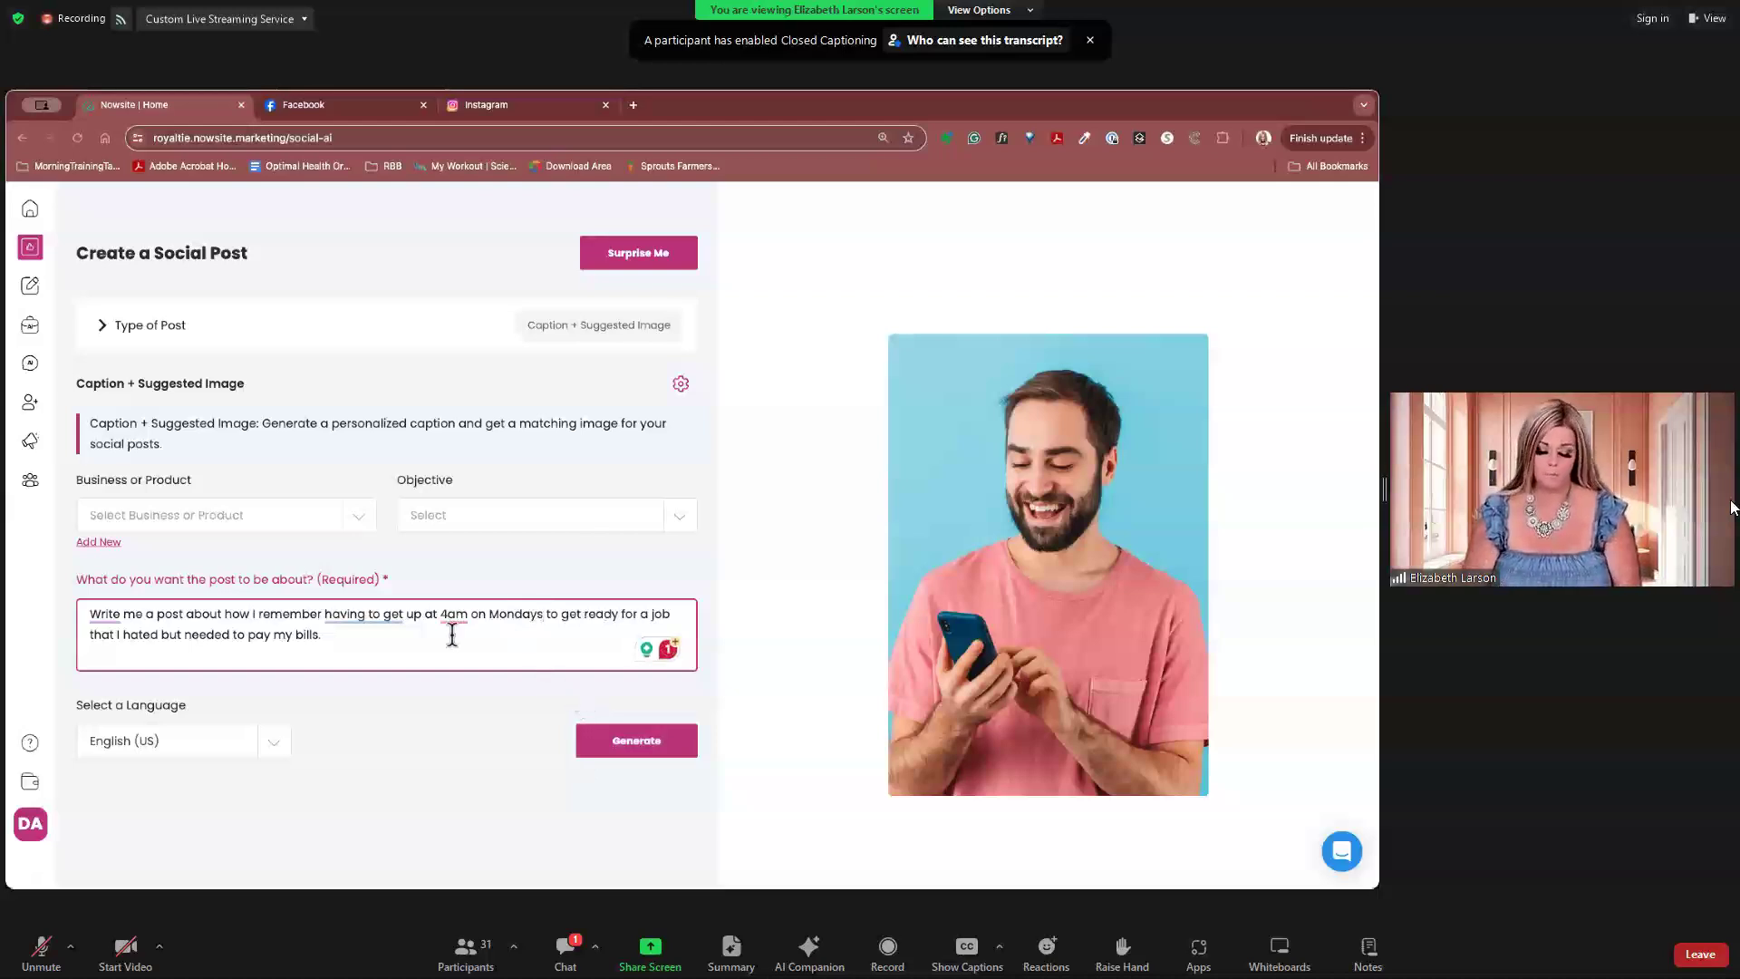
{"action": "type", "text": "I"}
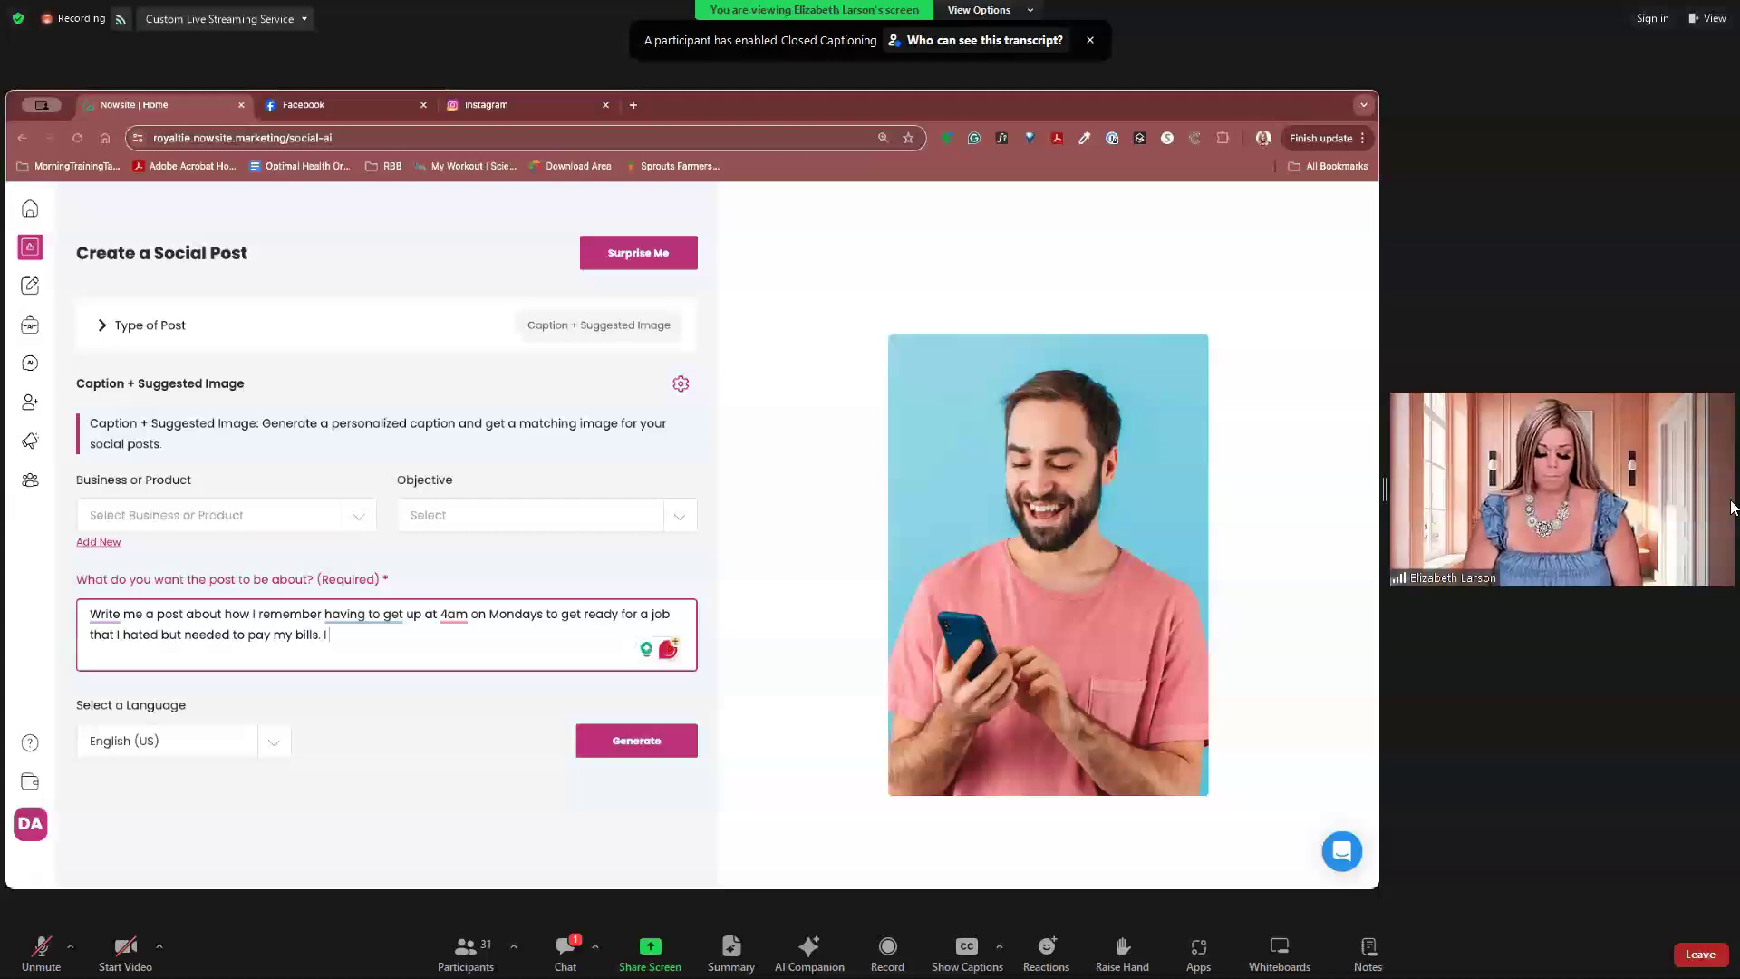
{"action": "type", "text": " though my lif"}
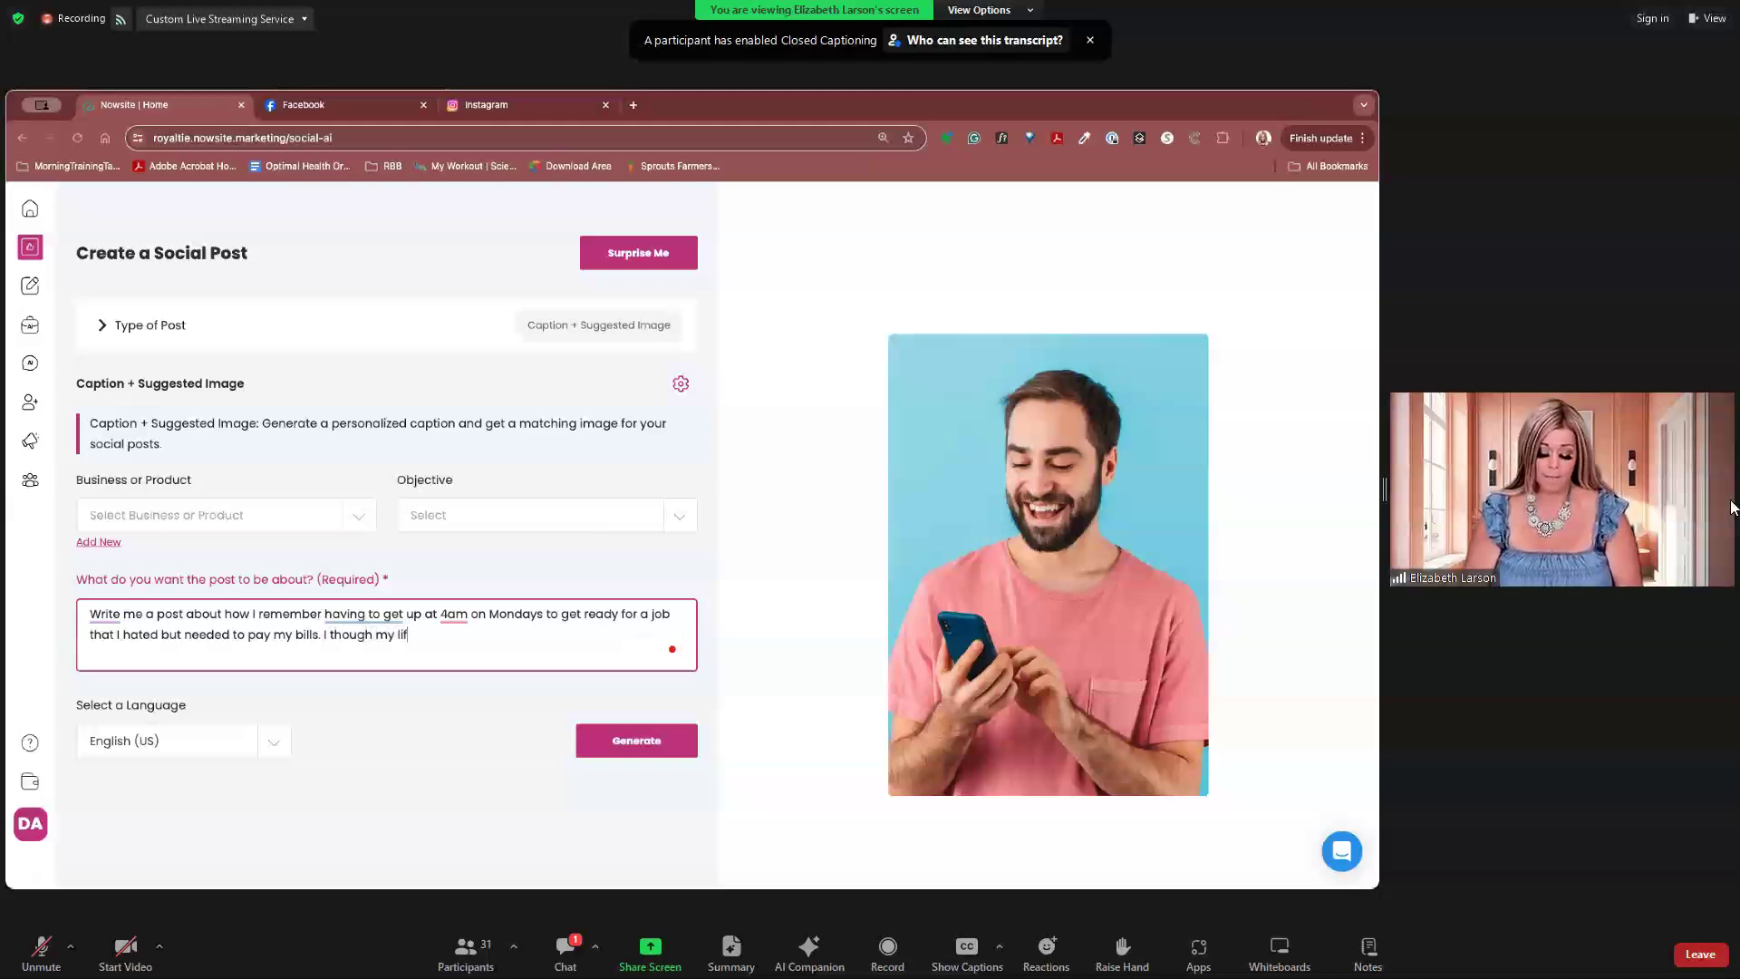
{"action": "type", "text": "e was never go"}
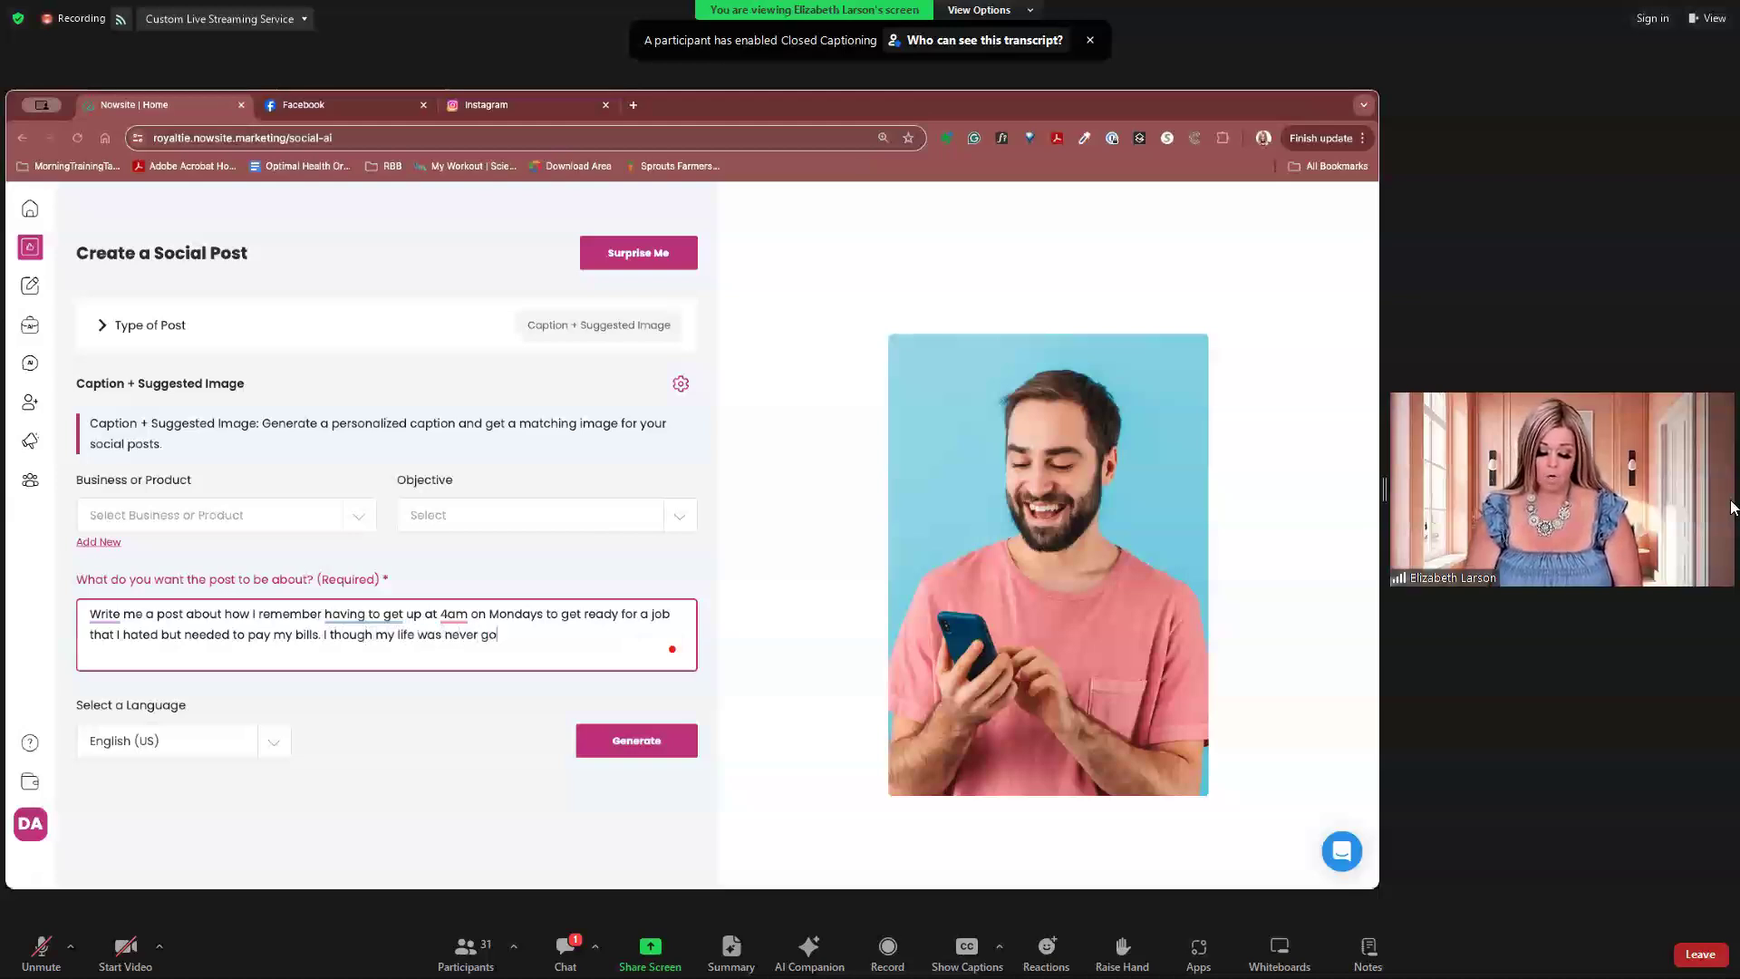
{"action": "type", "text": "ing to ch"}
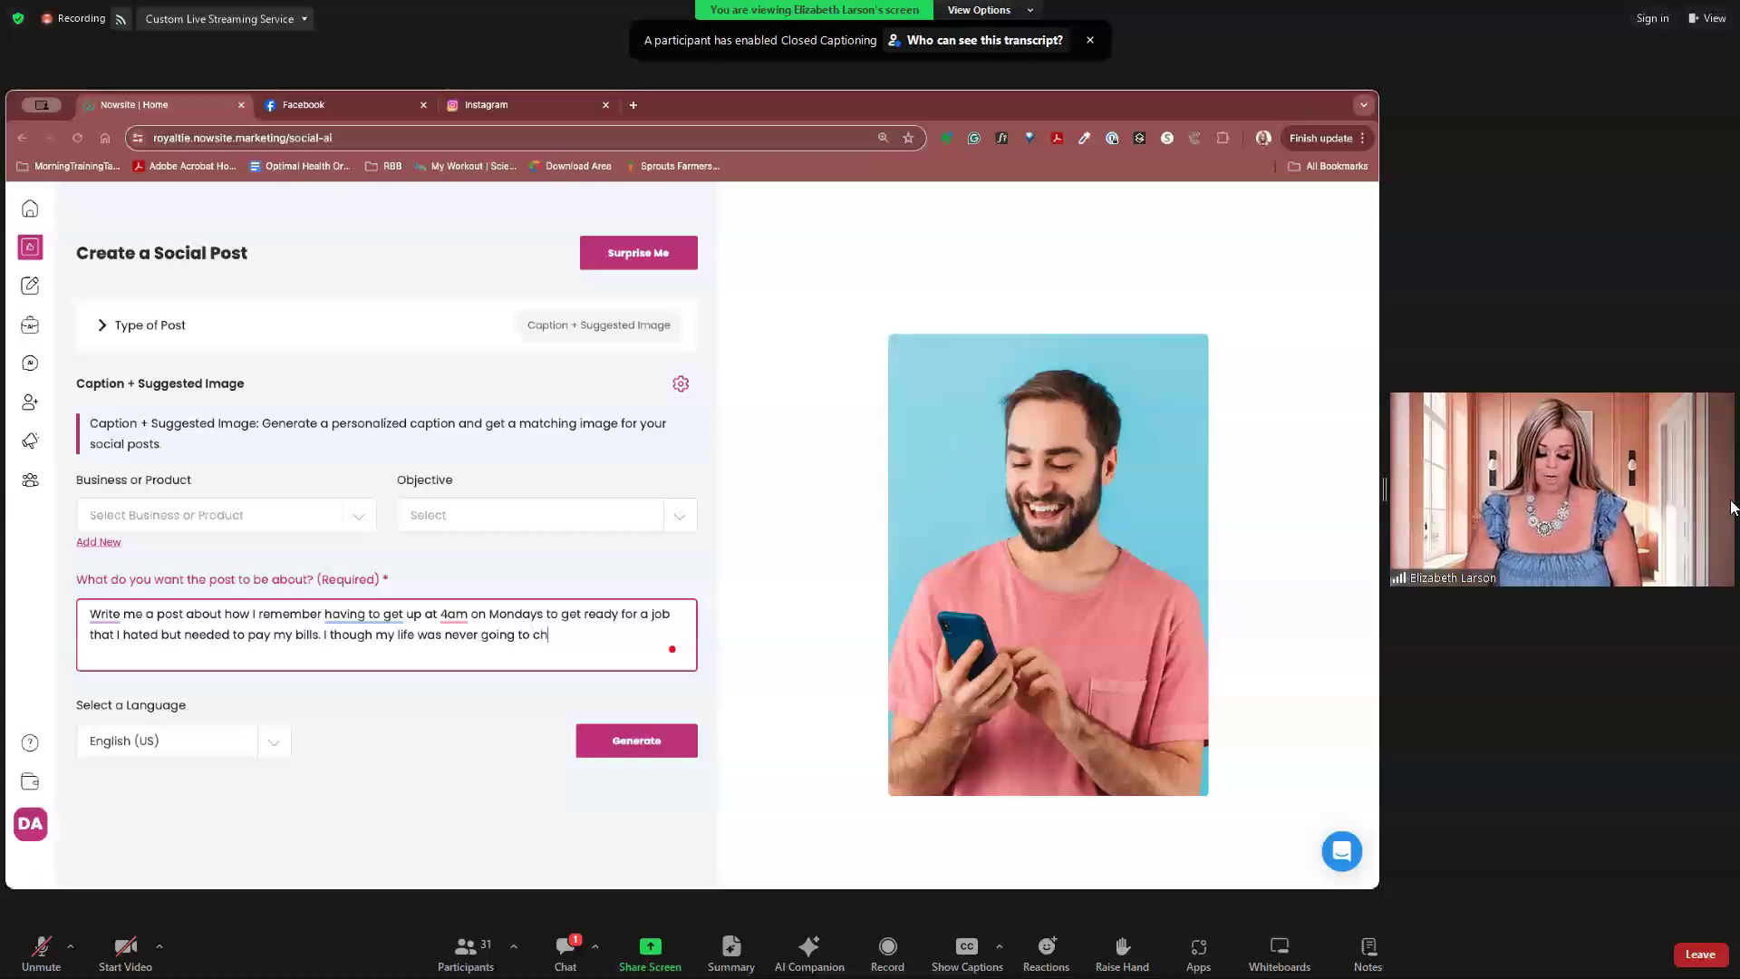
{"action": "type", "text": "nage"}
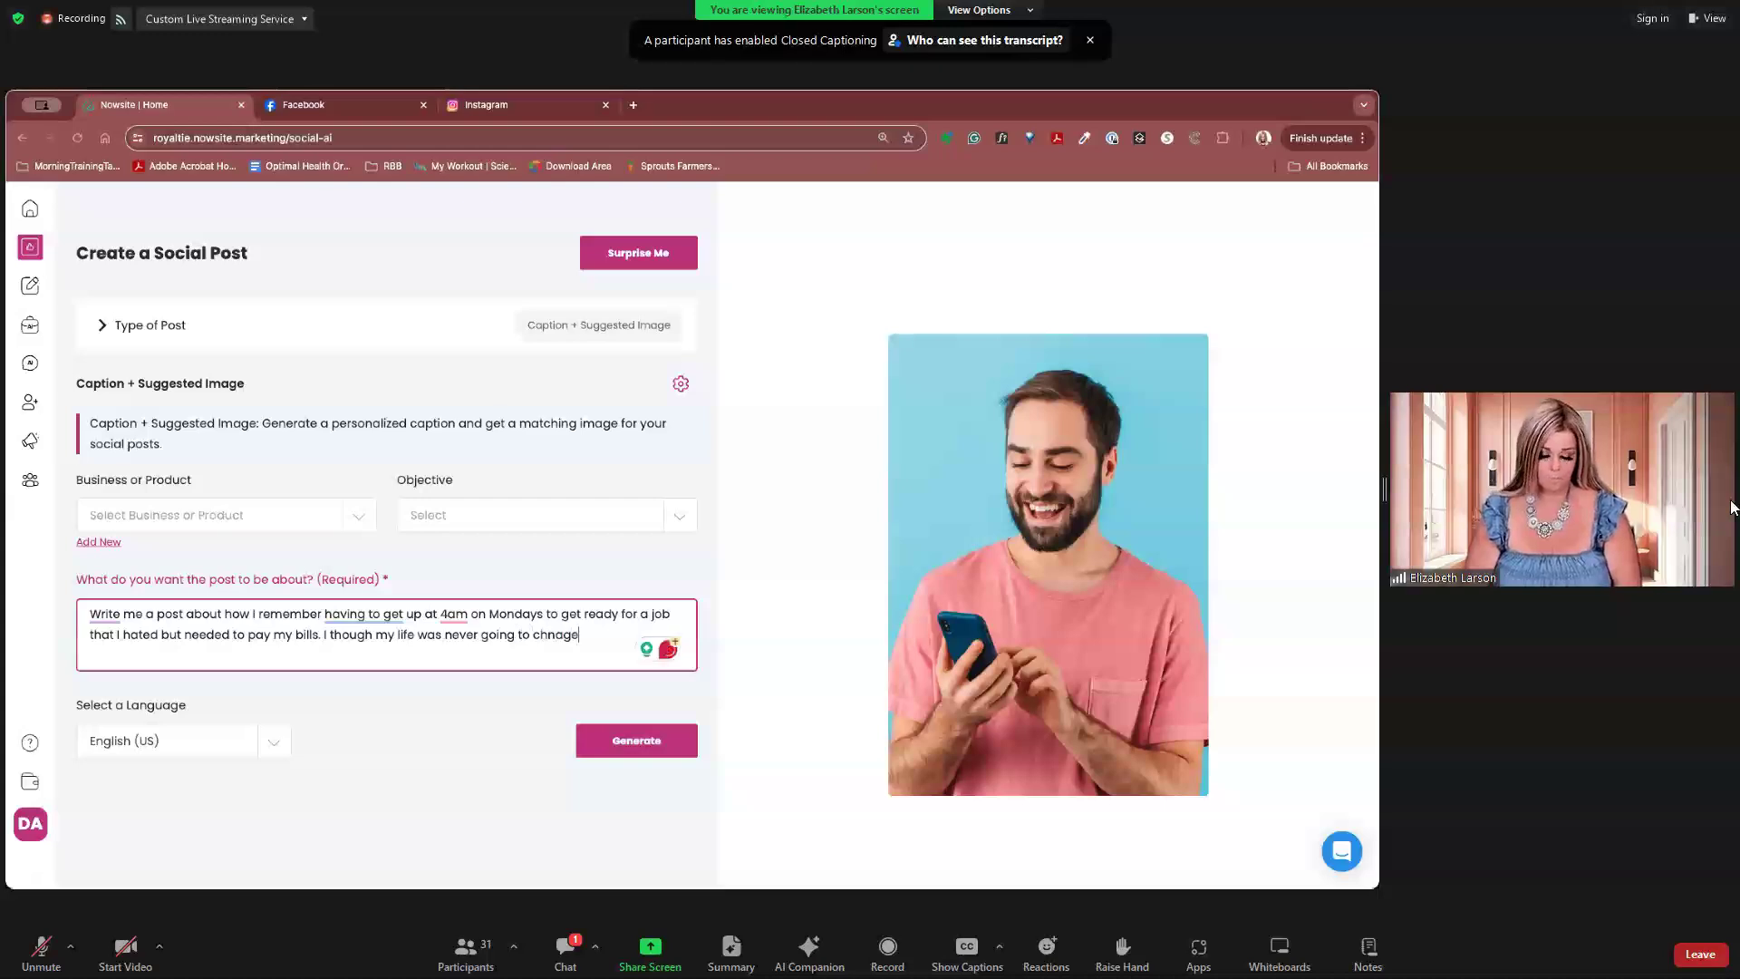
{"action": "type", "text": " and this is just the way it is going to "}
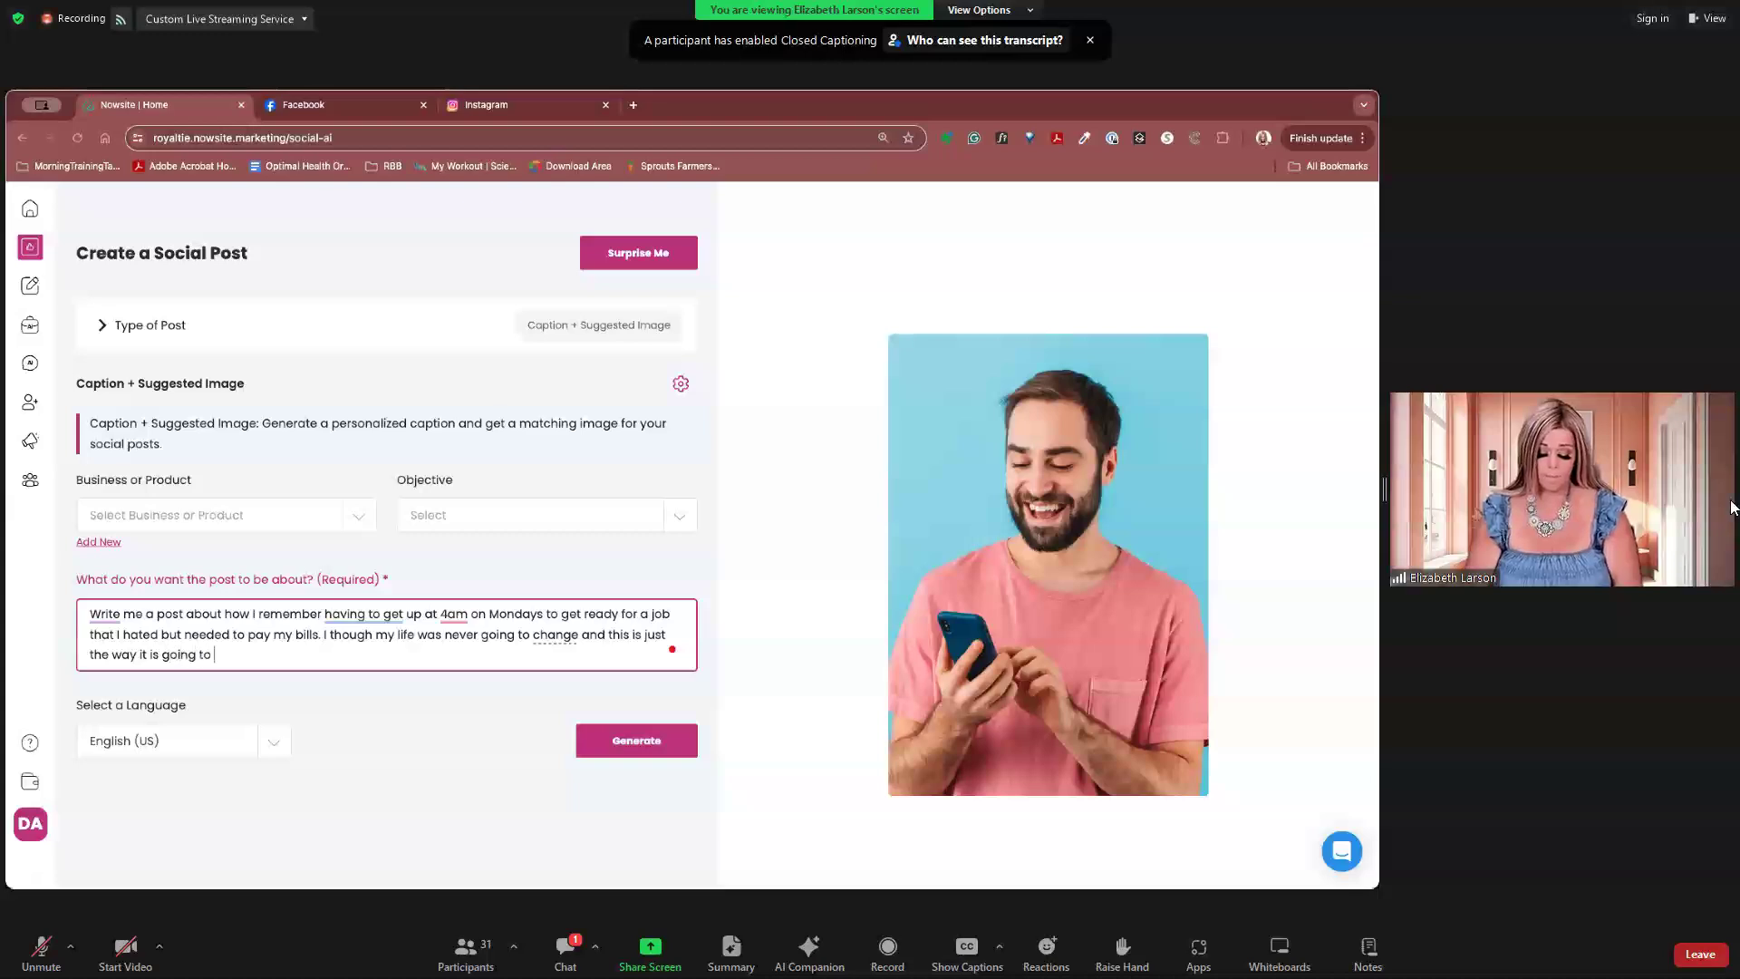
{"action": "type", "text": "be. "}
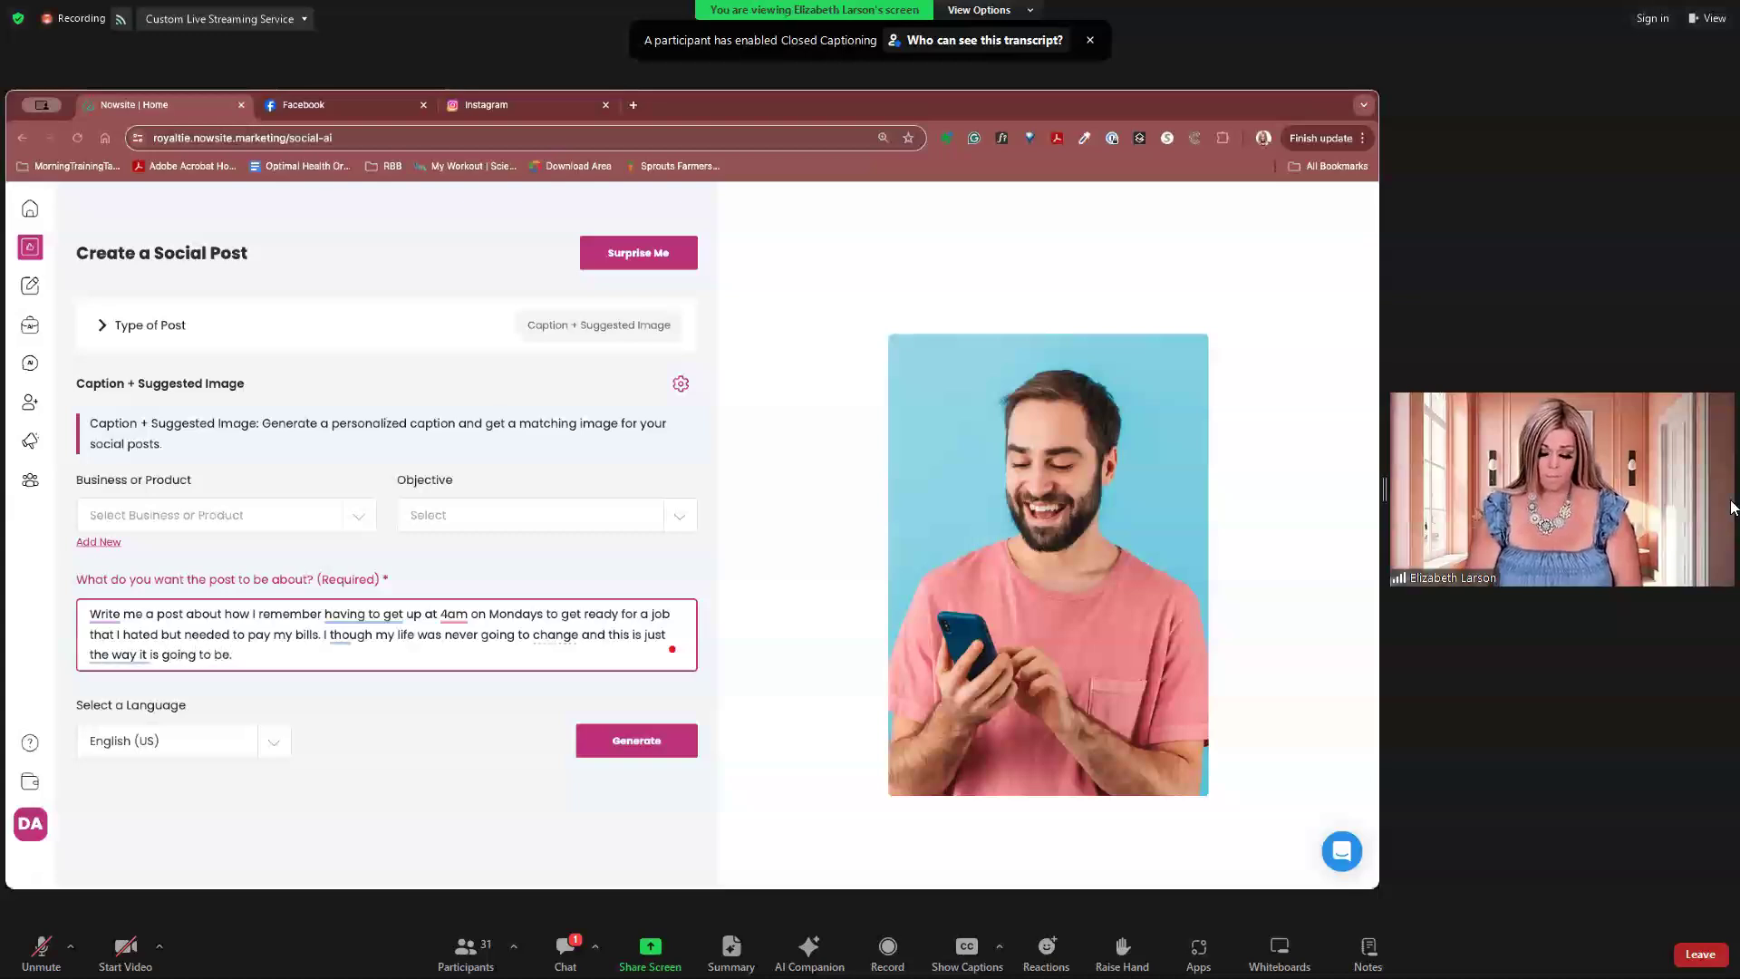
{"action": "type", "text": "I am so thankful for the perso"}
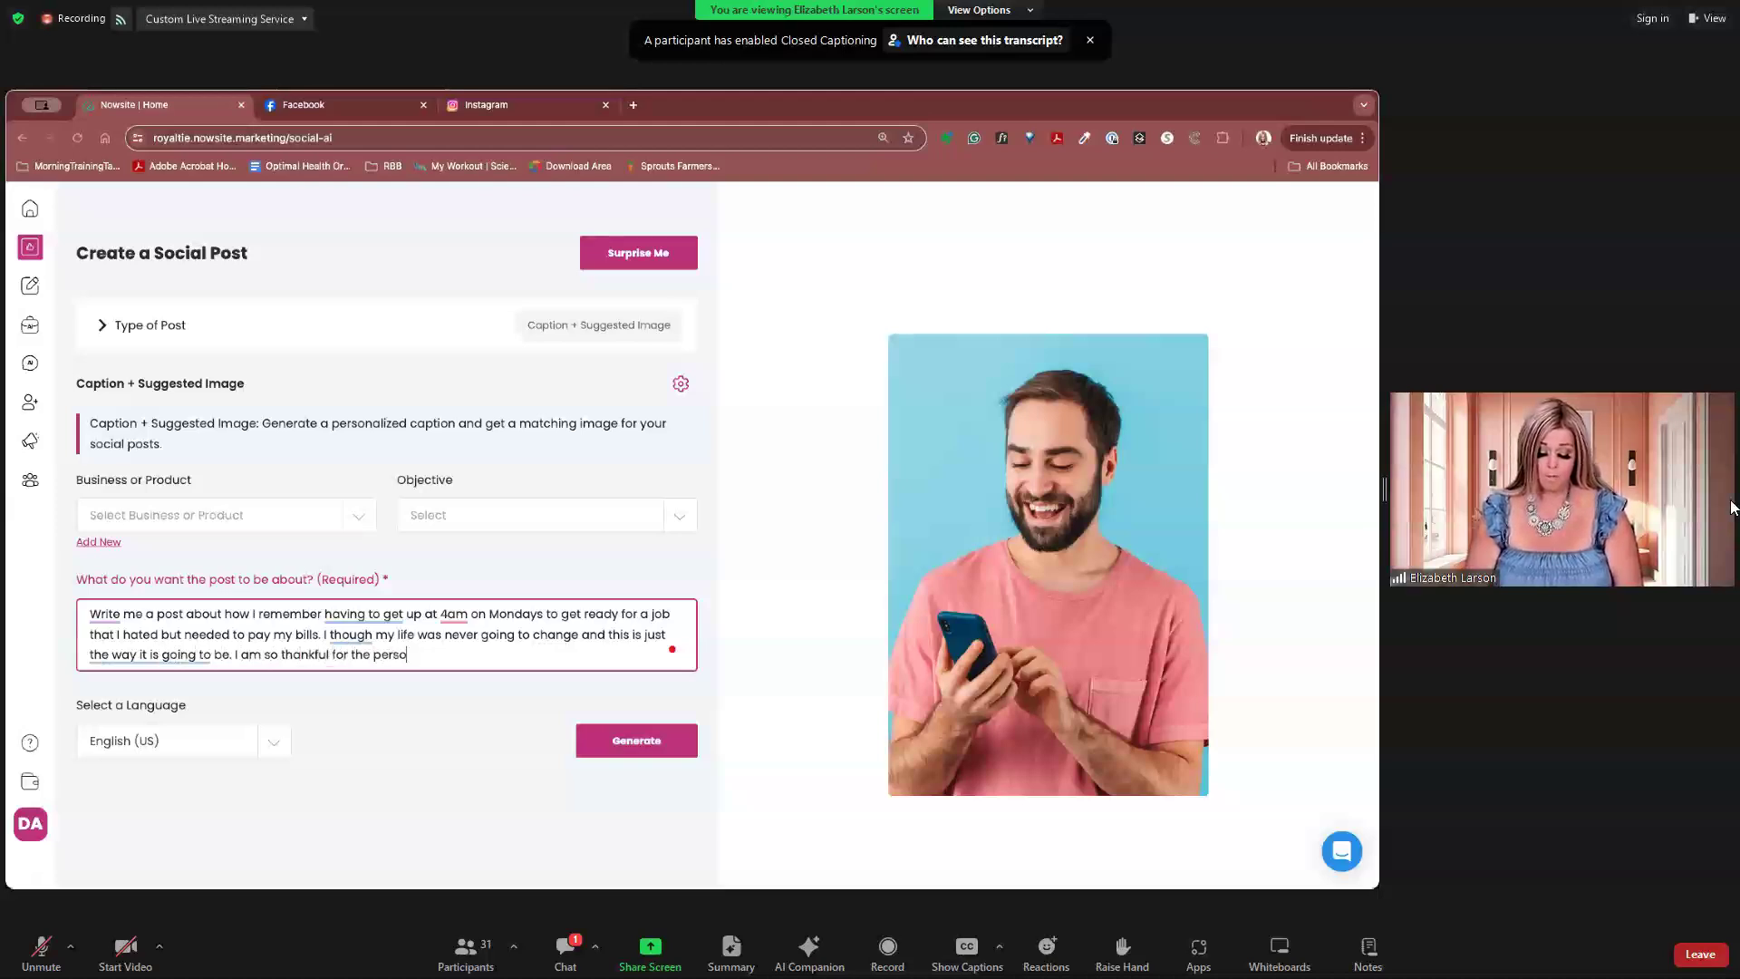
{"action": "type", "text": "n who to"}
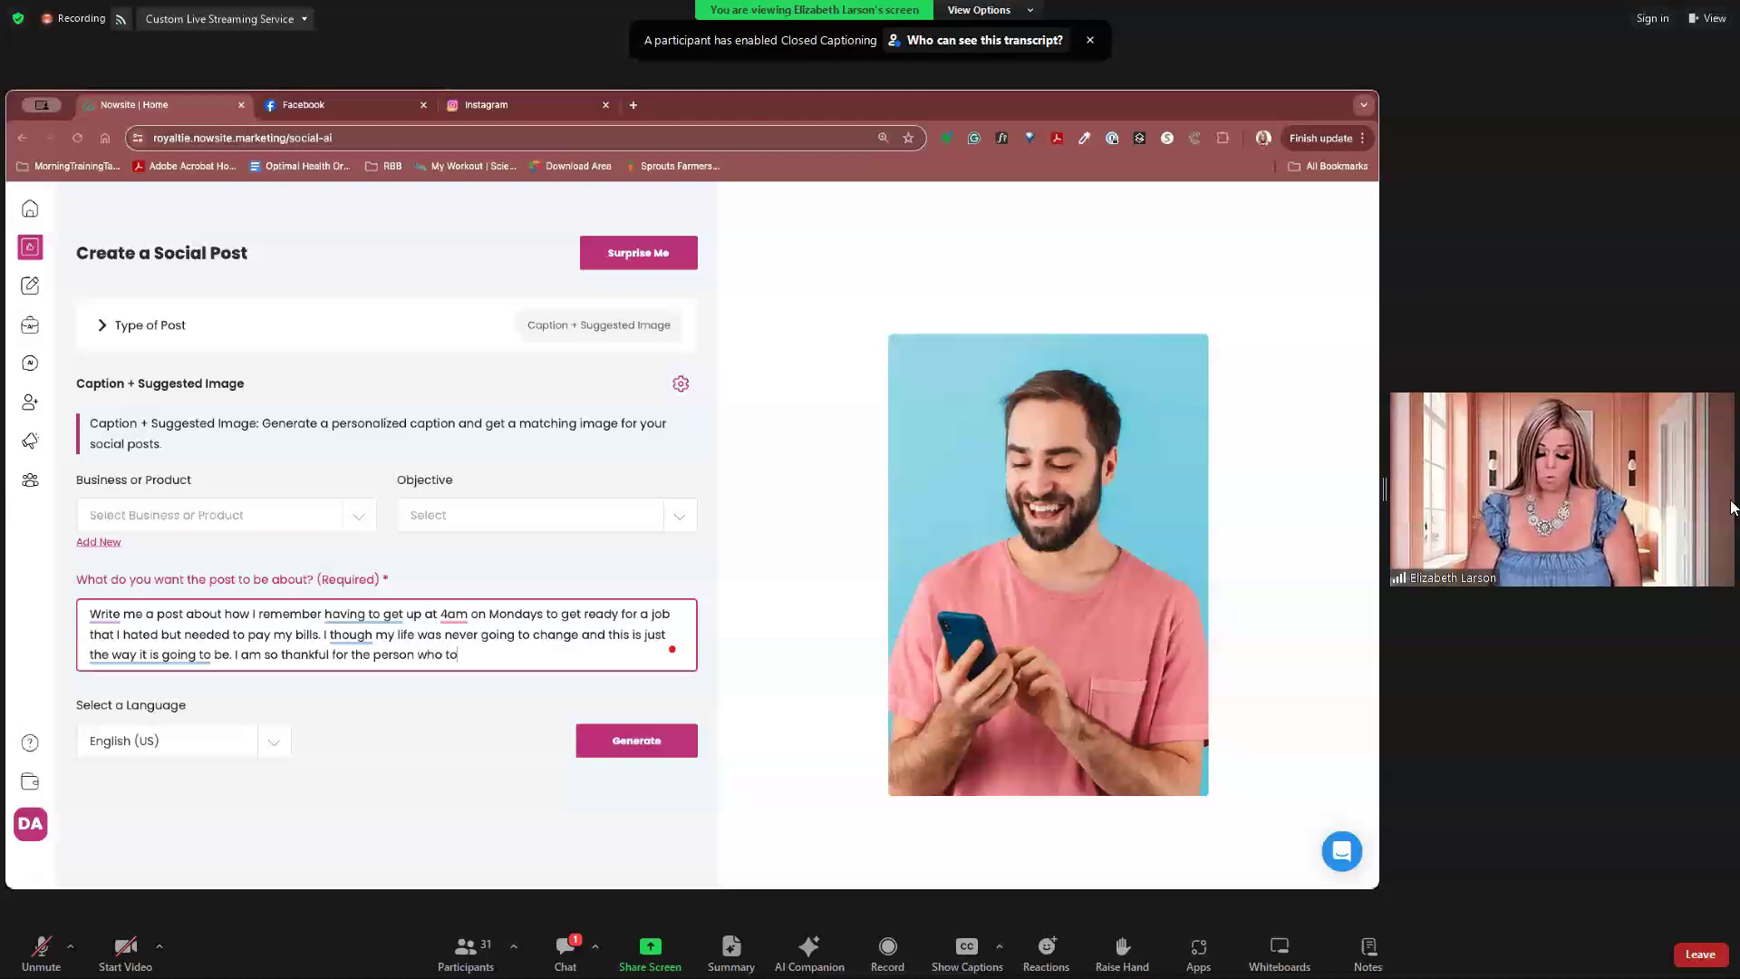
{"action": "type", "text": "ld me that "}
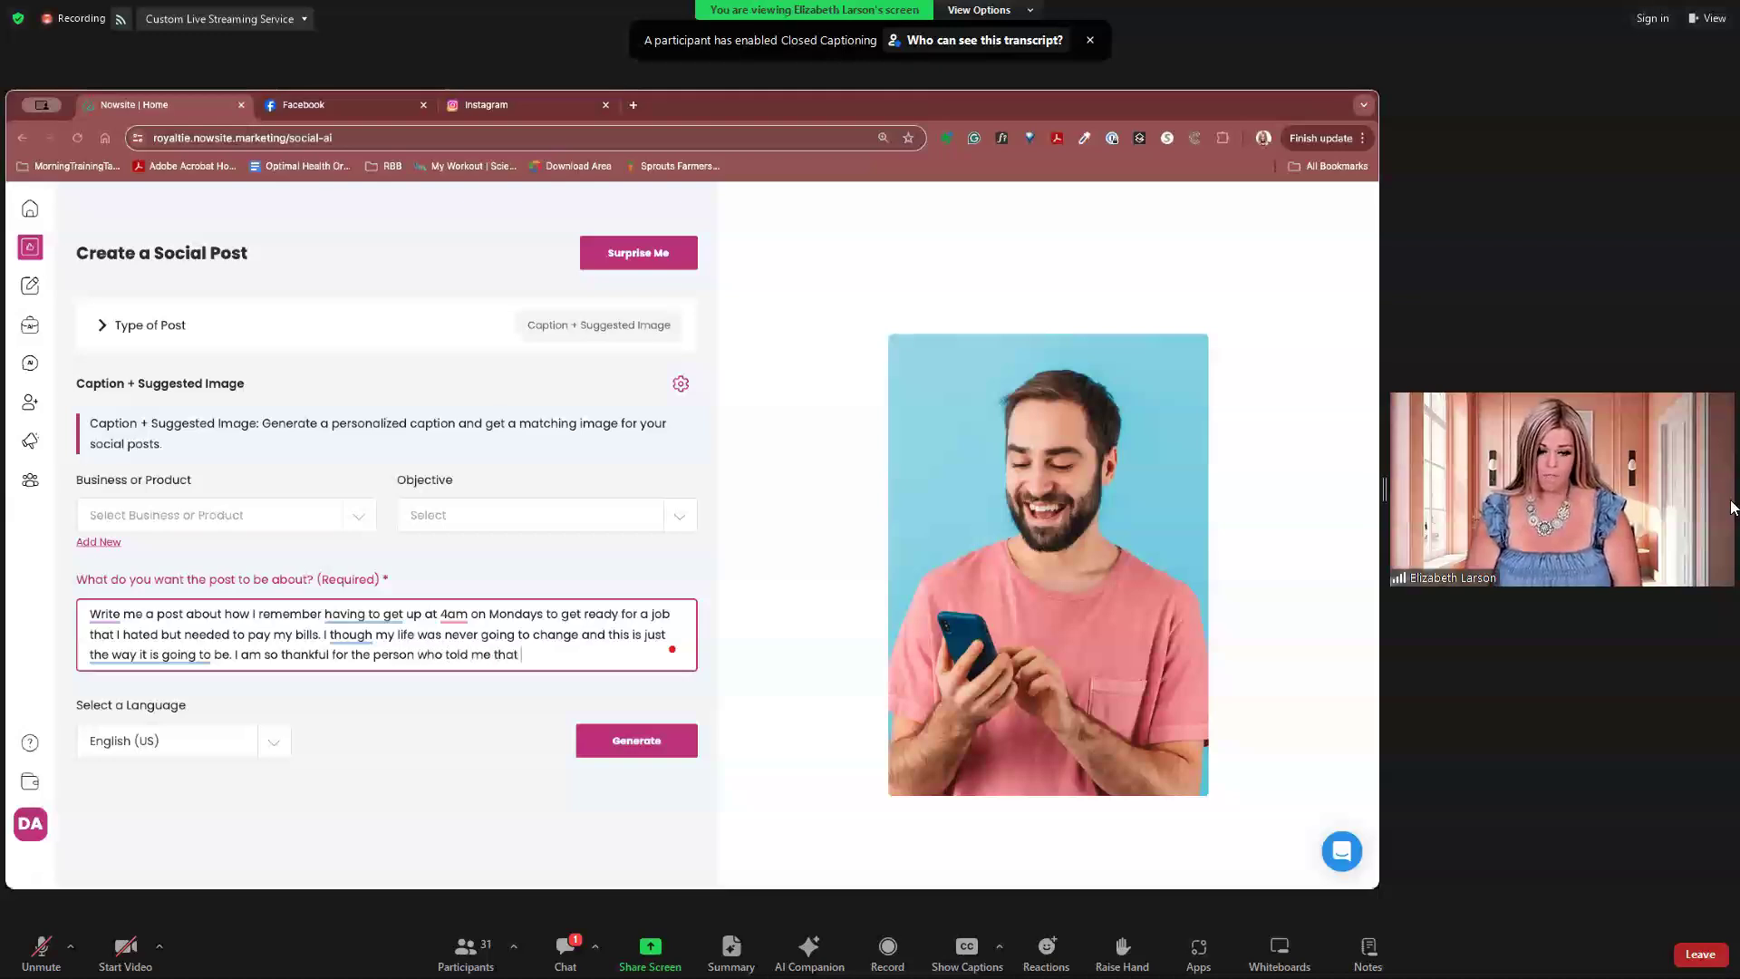
{"action": "type", "text": "I"}
{"action": "type", "text": " could"}
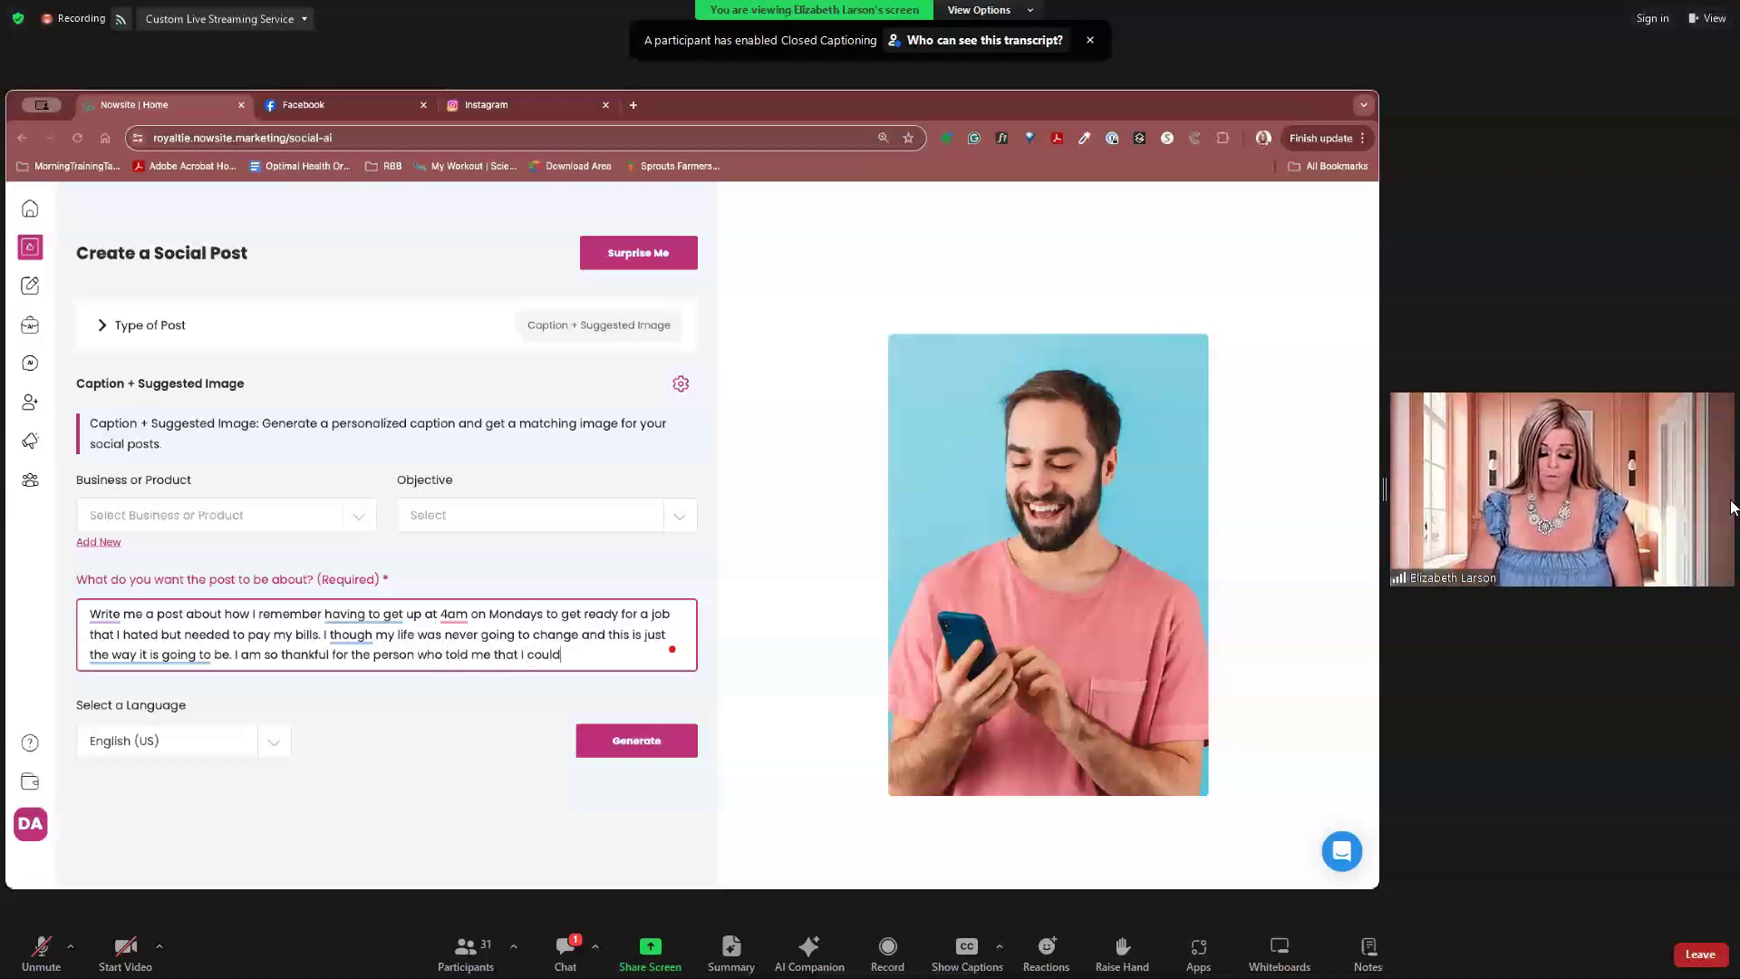
{"action": "type", "text": " have my own "}
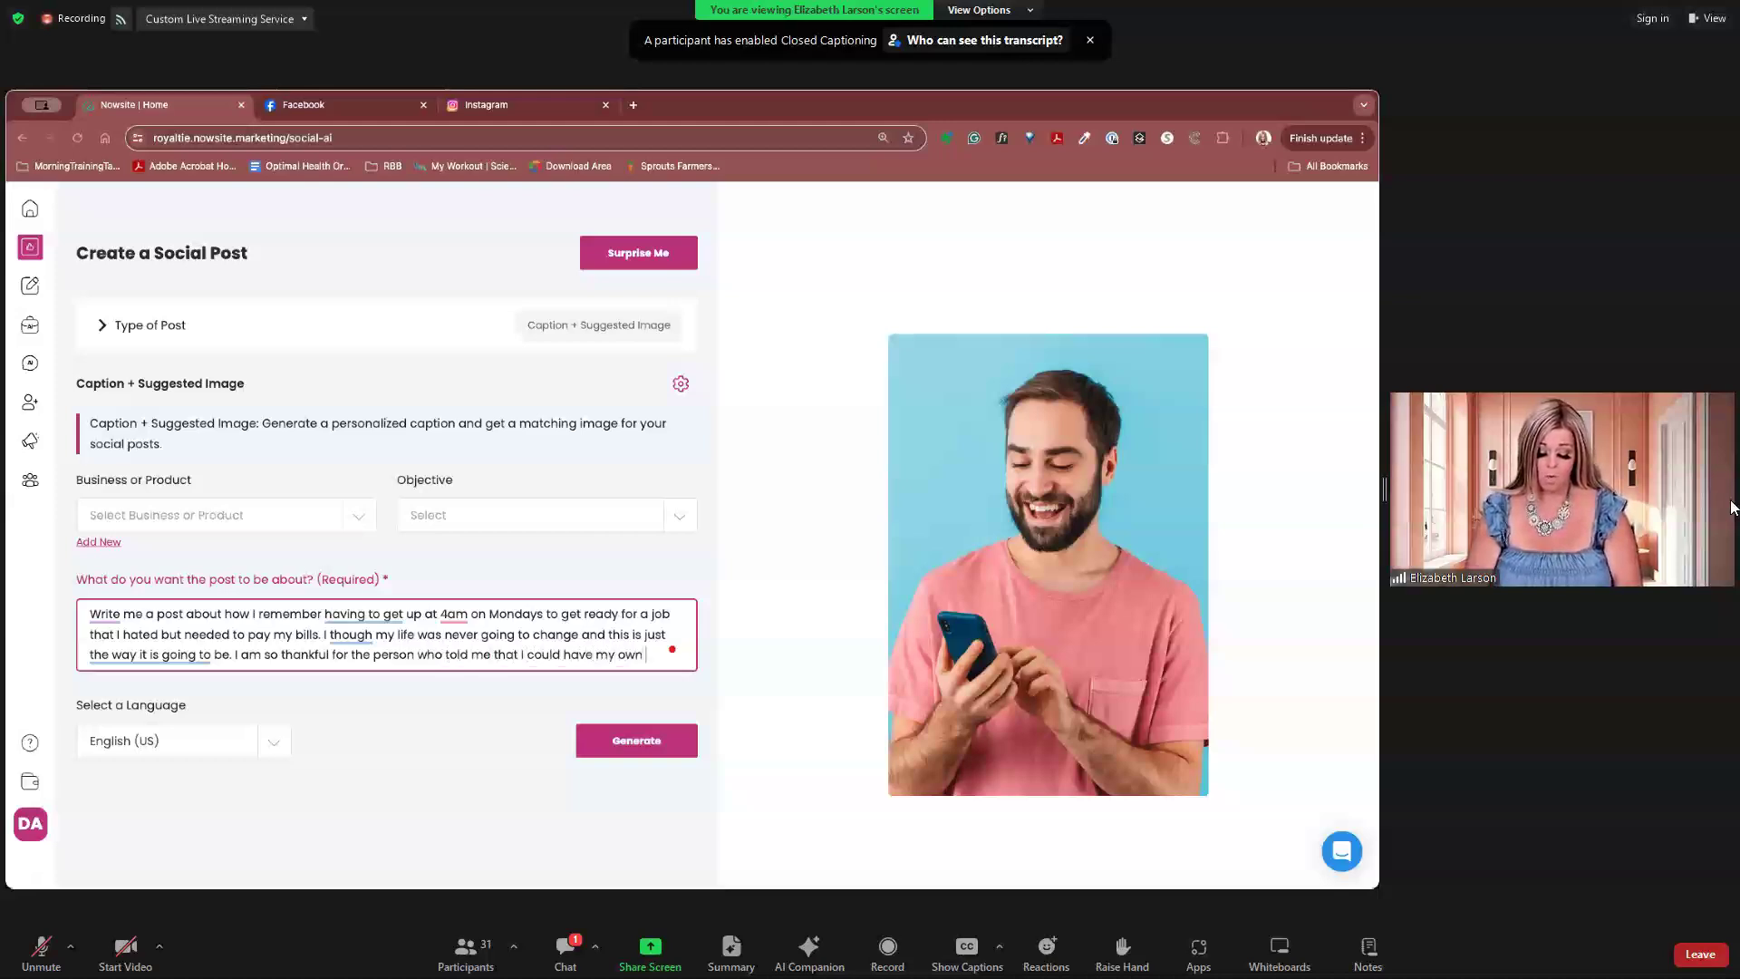
{"action": "type", "text": "business/side "}
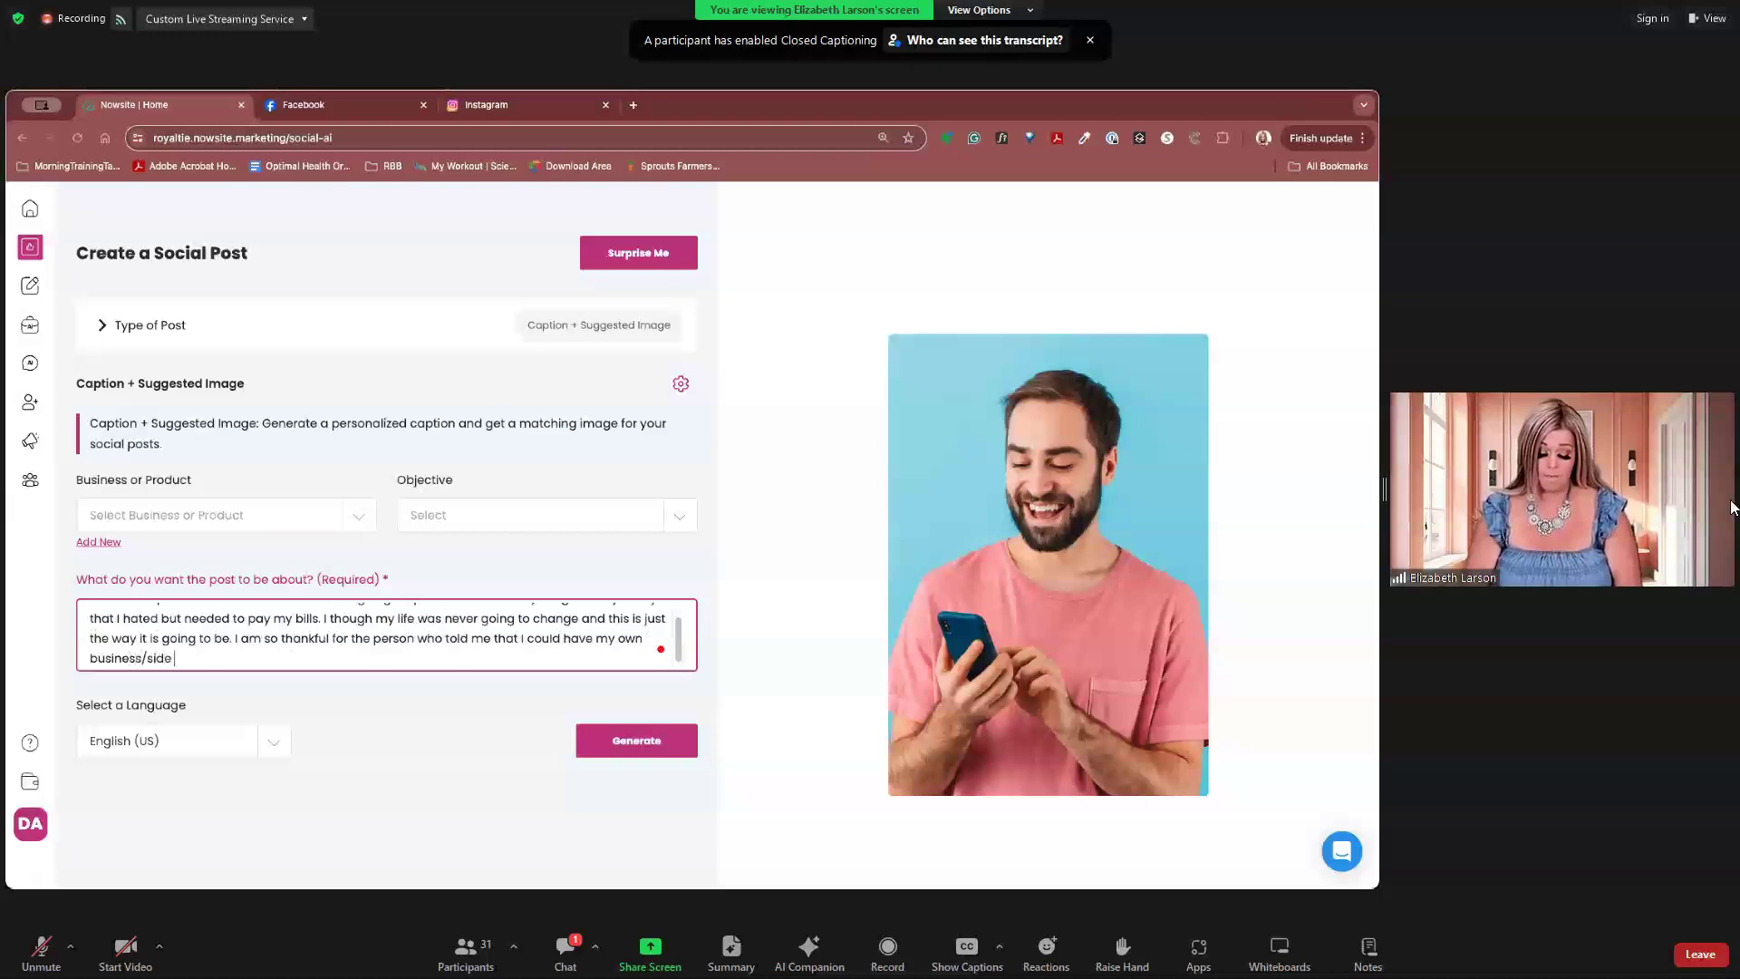
{"action": "type", "text": "gig"}
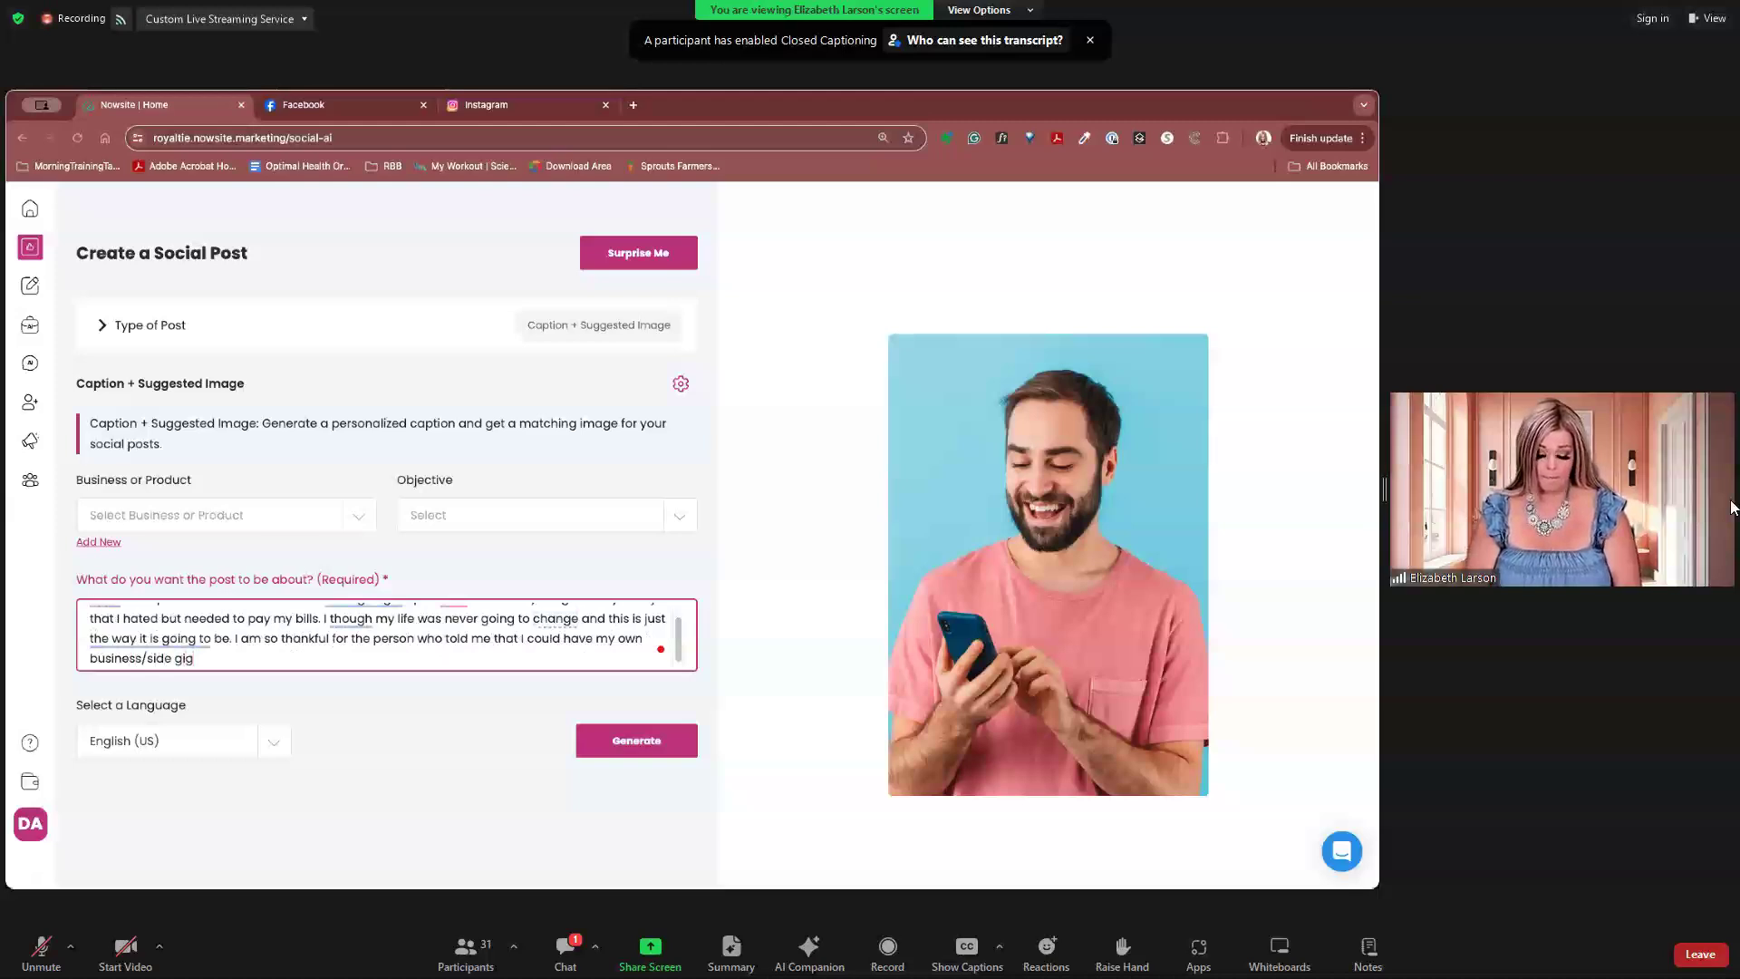
{"action": "type", "text": " and that "}
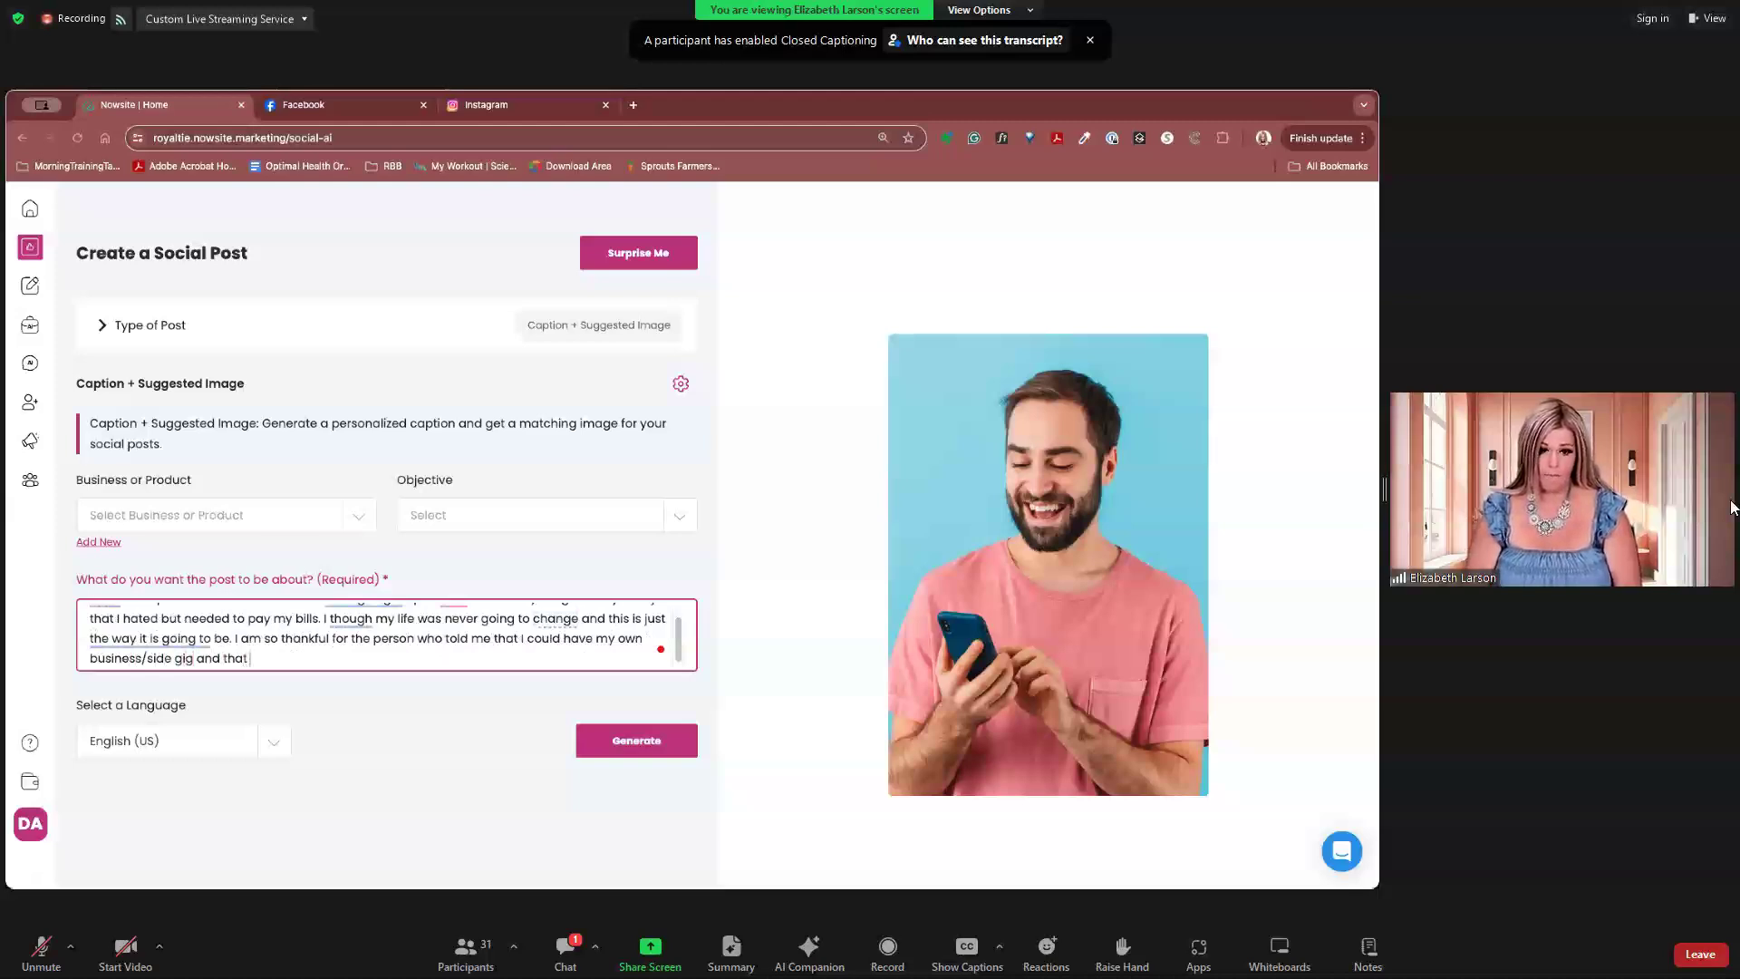
{"action": "type", "text": "I coul"}
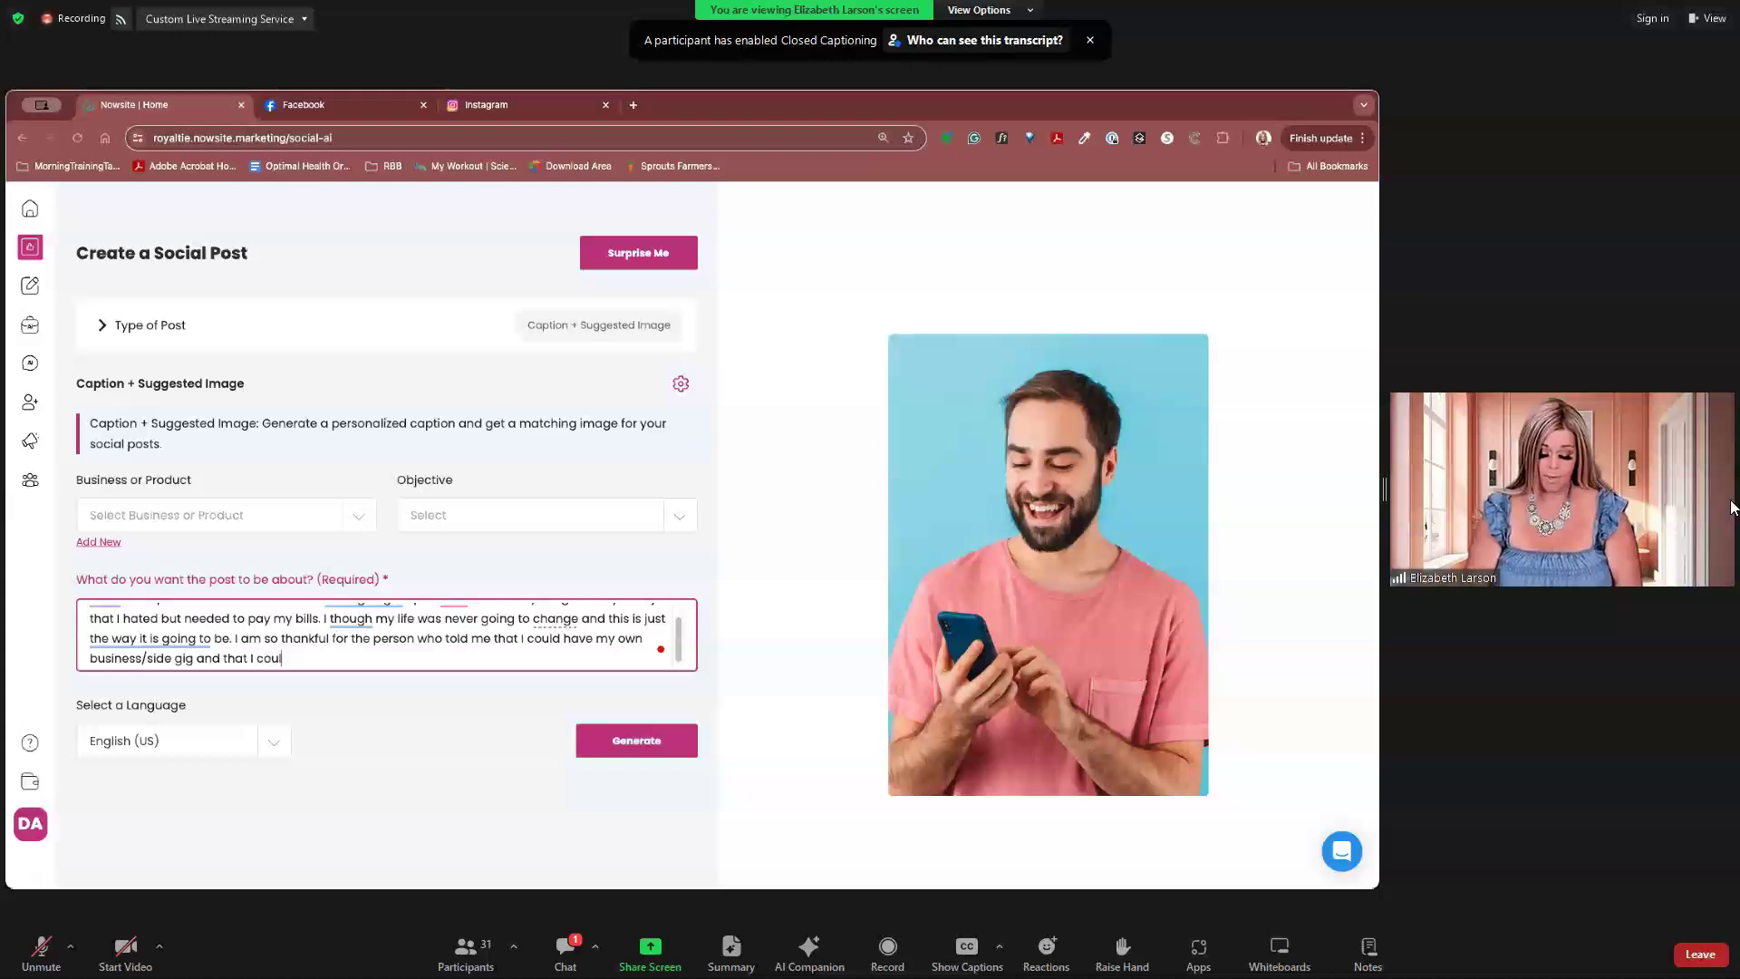
{"action": "type", "text": "d have a "}
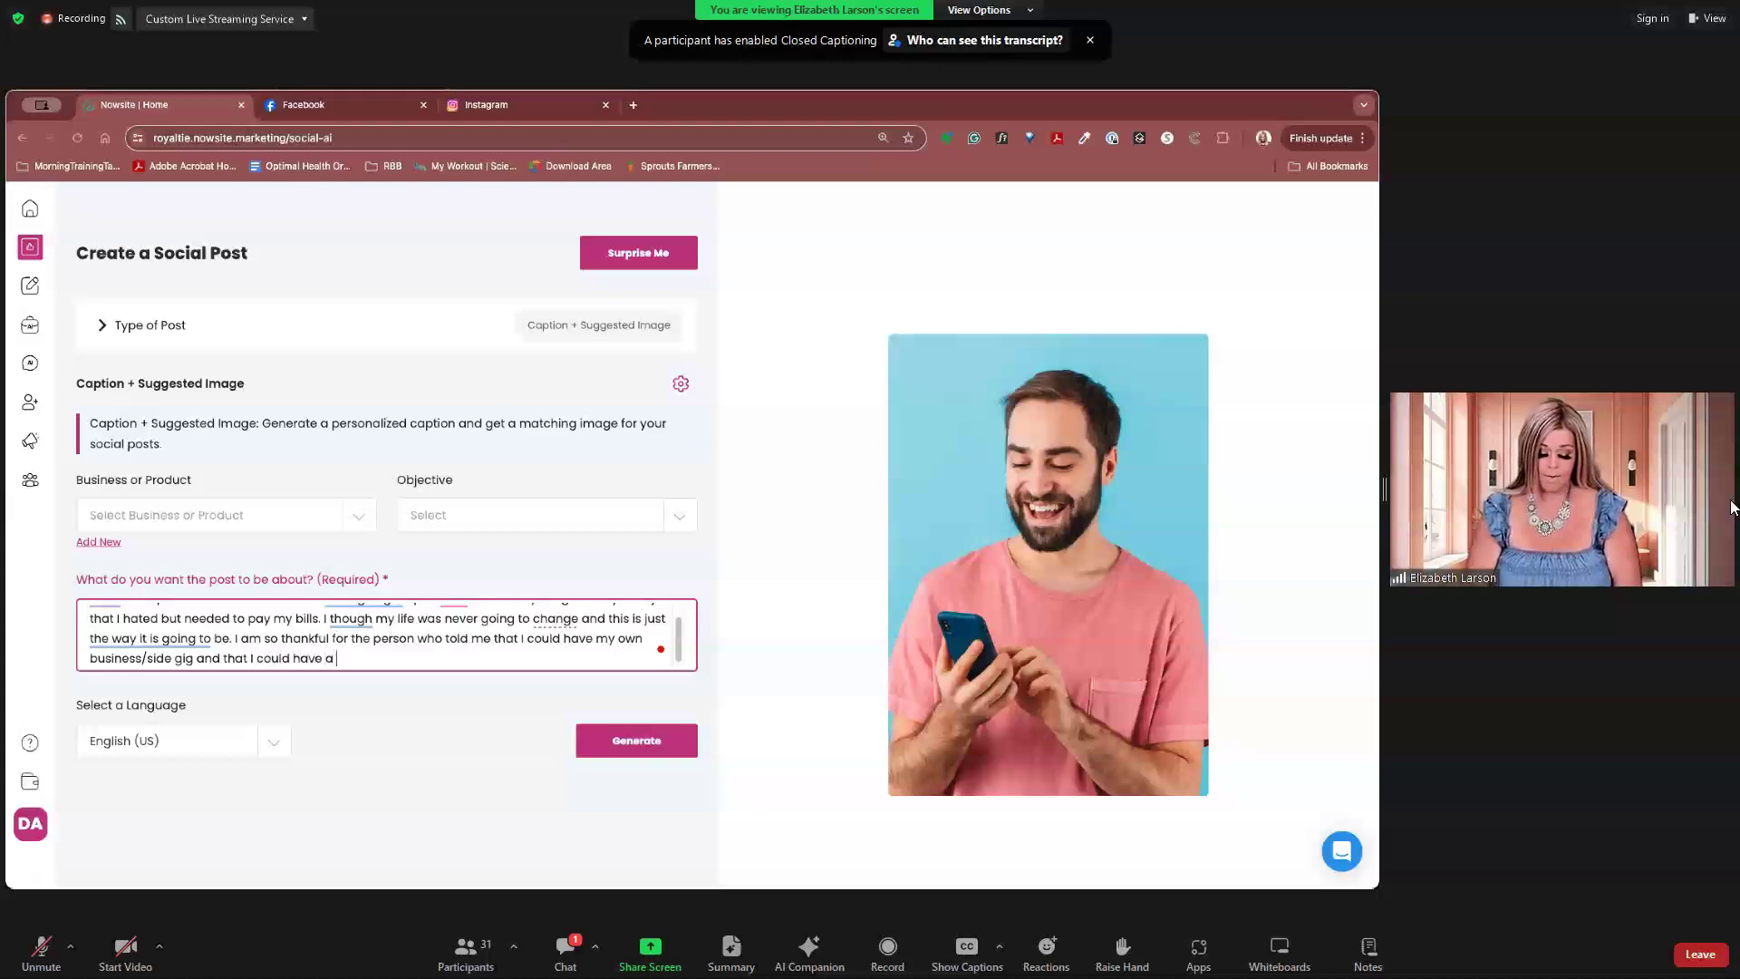
{"action": "type", "text": "different life. She was right! N"}
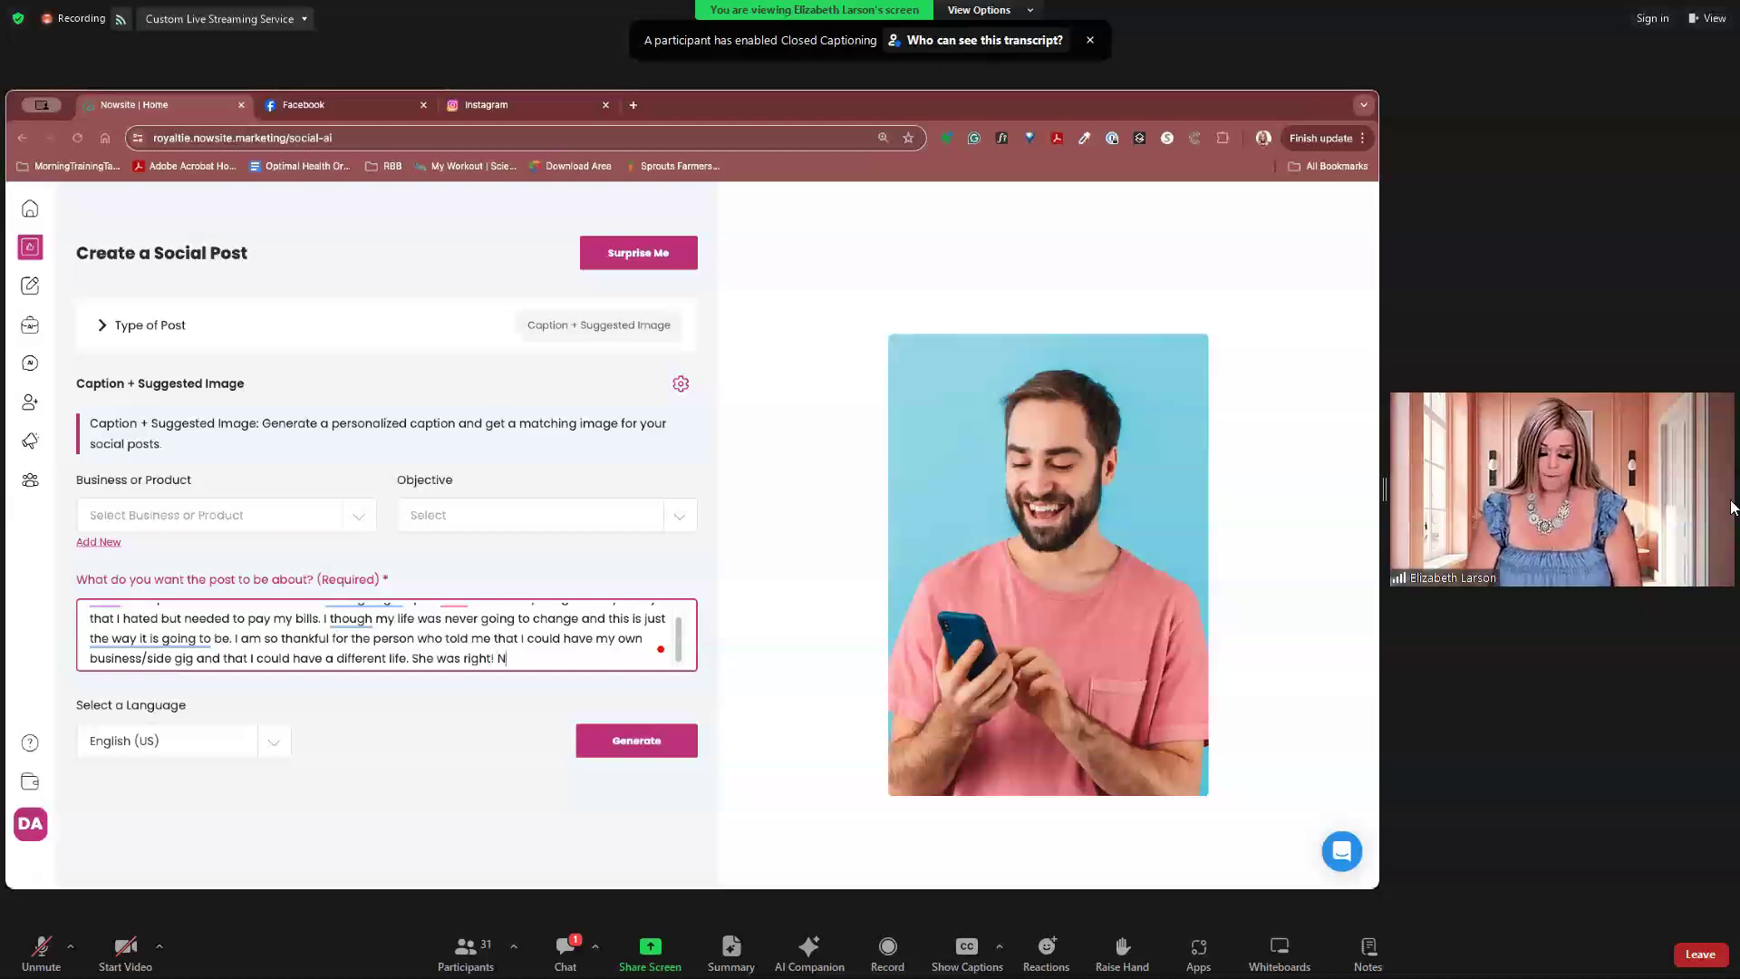
{"action": "type", "text": "ow "}
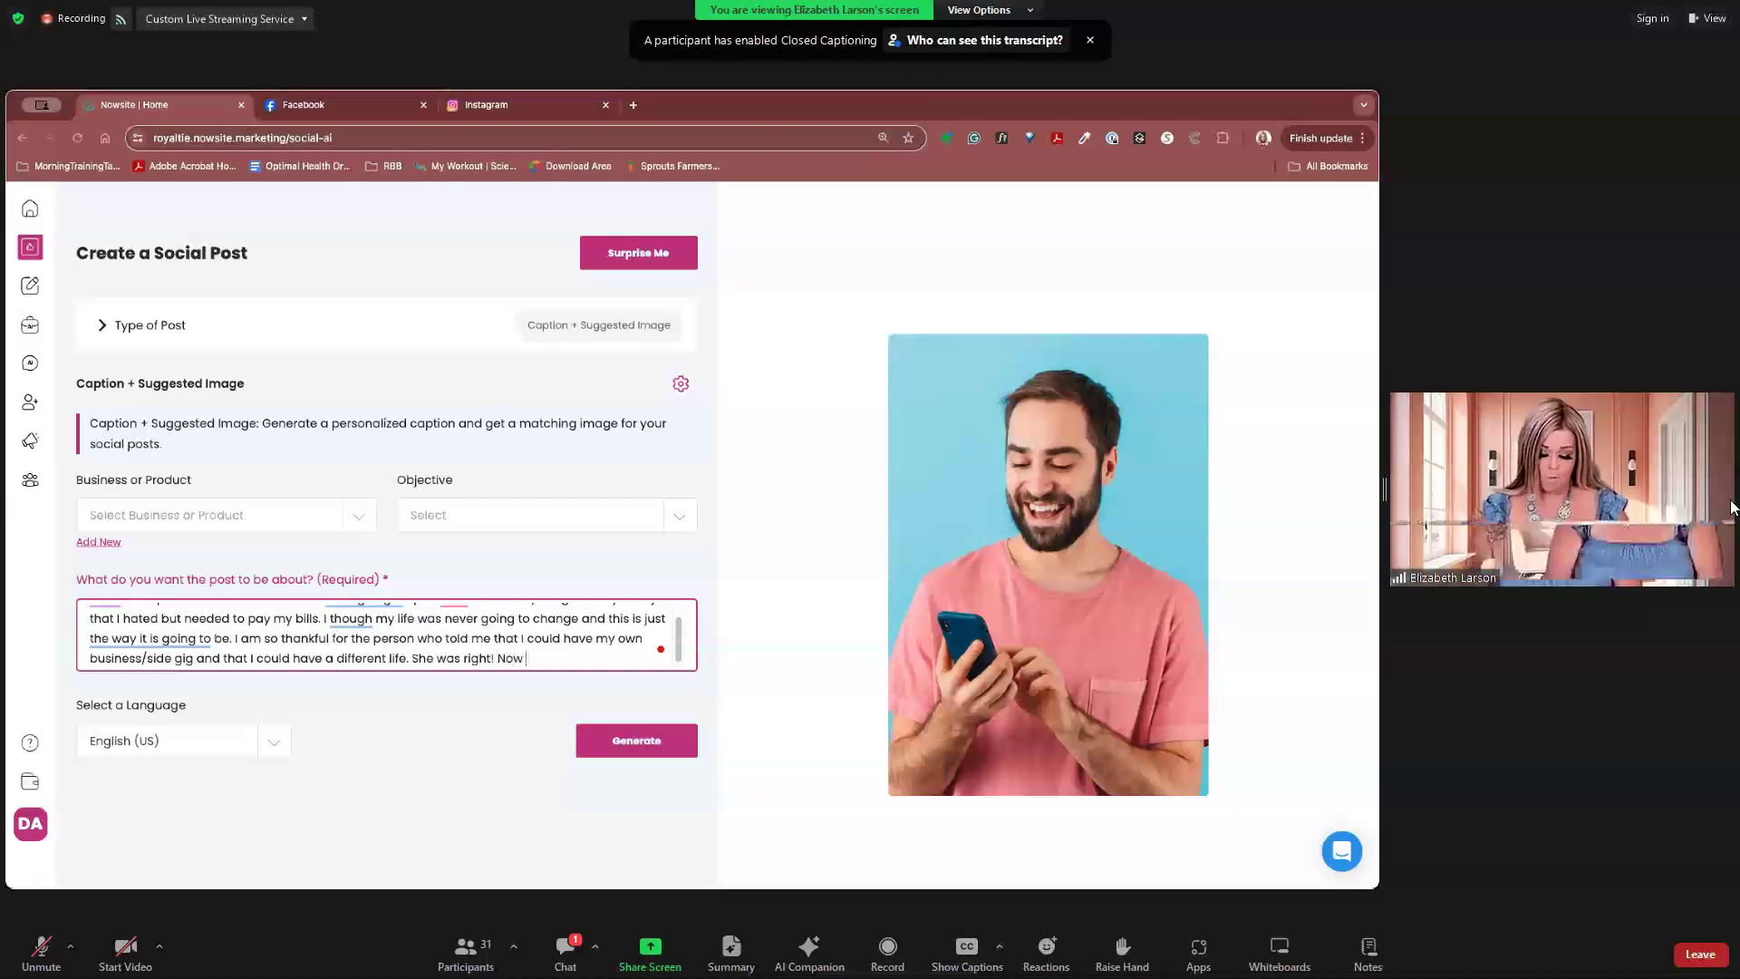
{"action": "type", "text": "I hav"}
{"action": "type", "text": "e a"}
{"action": "type", "text": "n amazing "}
{"action": "type", "text": "life and I "}
{"action": "type", "text": "get to hel"}
{"action": "type", "text": "p others"}
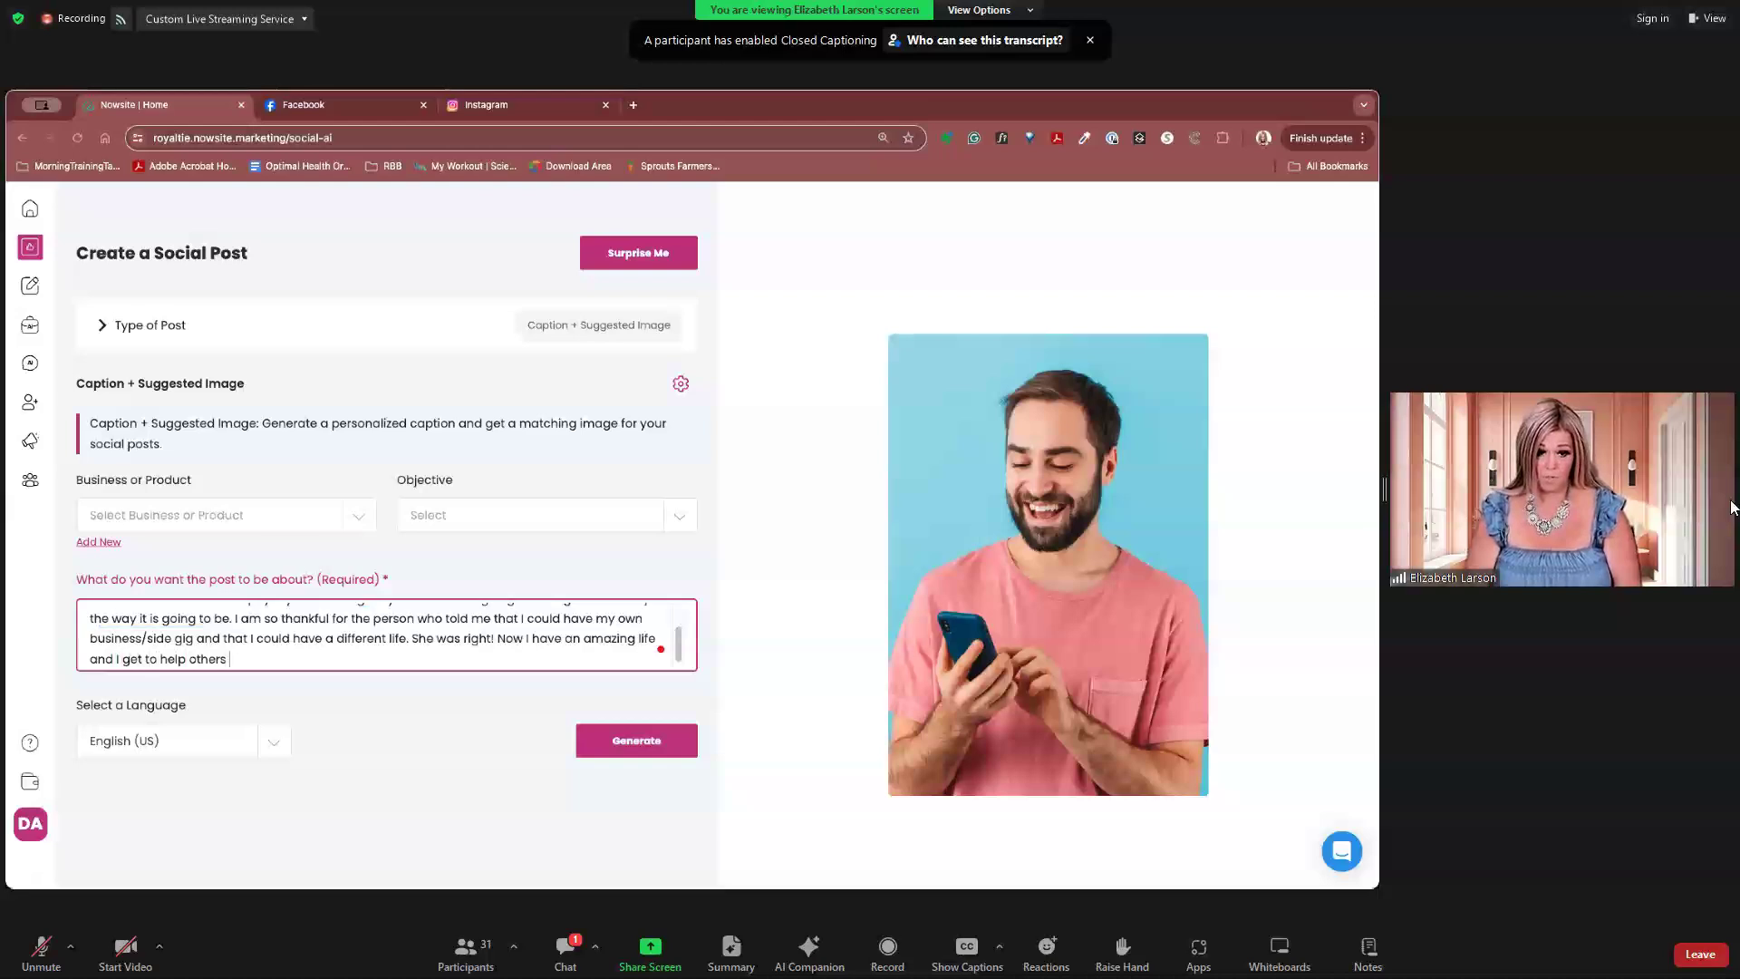
{"action": "type", "text": " start their new busine"}
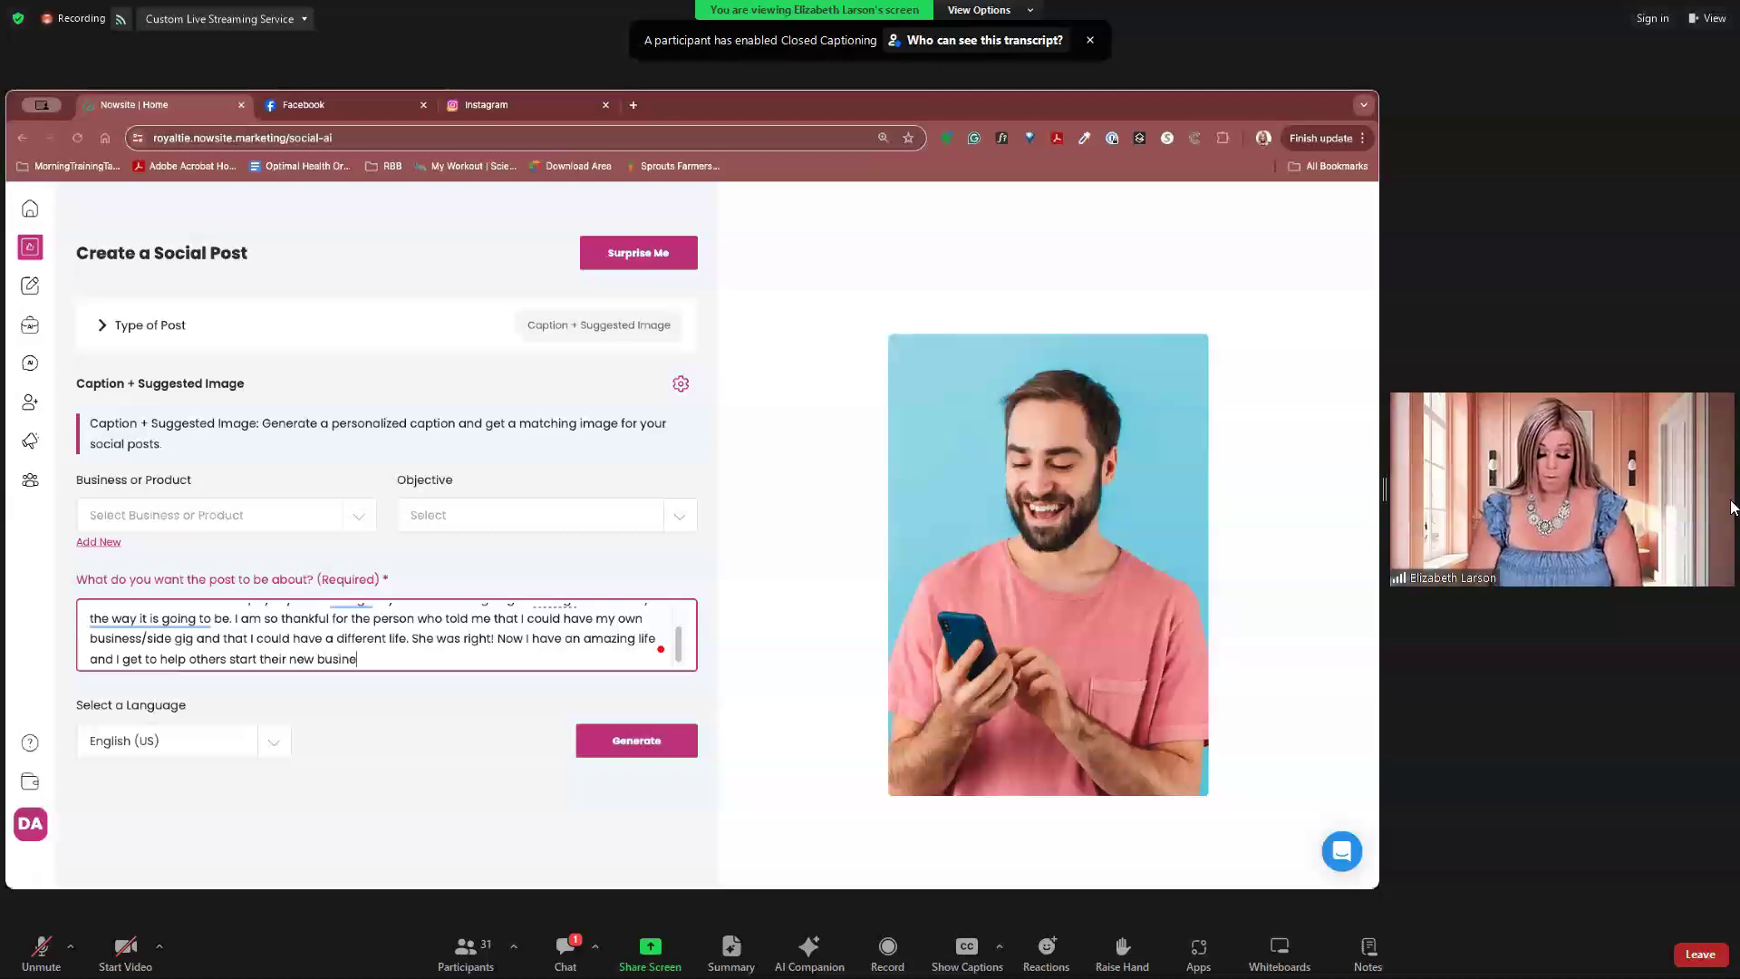
{"action": "type", "text": "ss a"}
{"action": "type", "text": "nd switch from be"}
{"action": "type", "text": "ig"}
{"action": "type", "text": "ng an "}
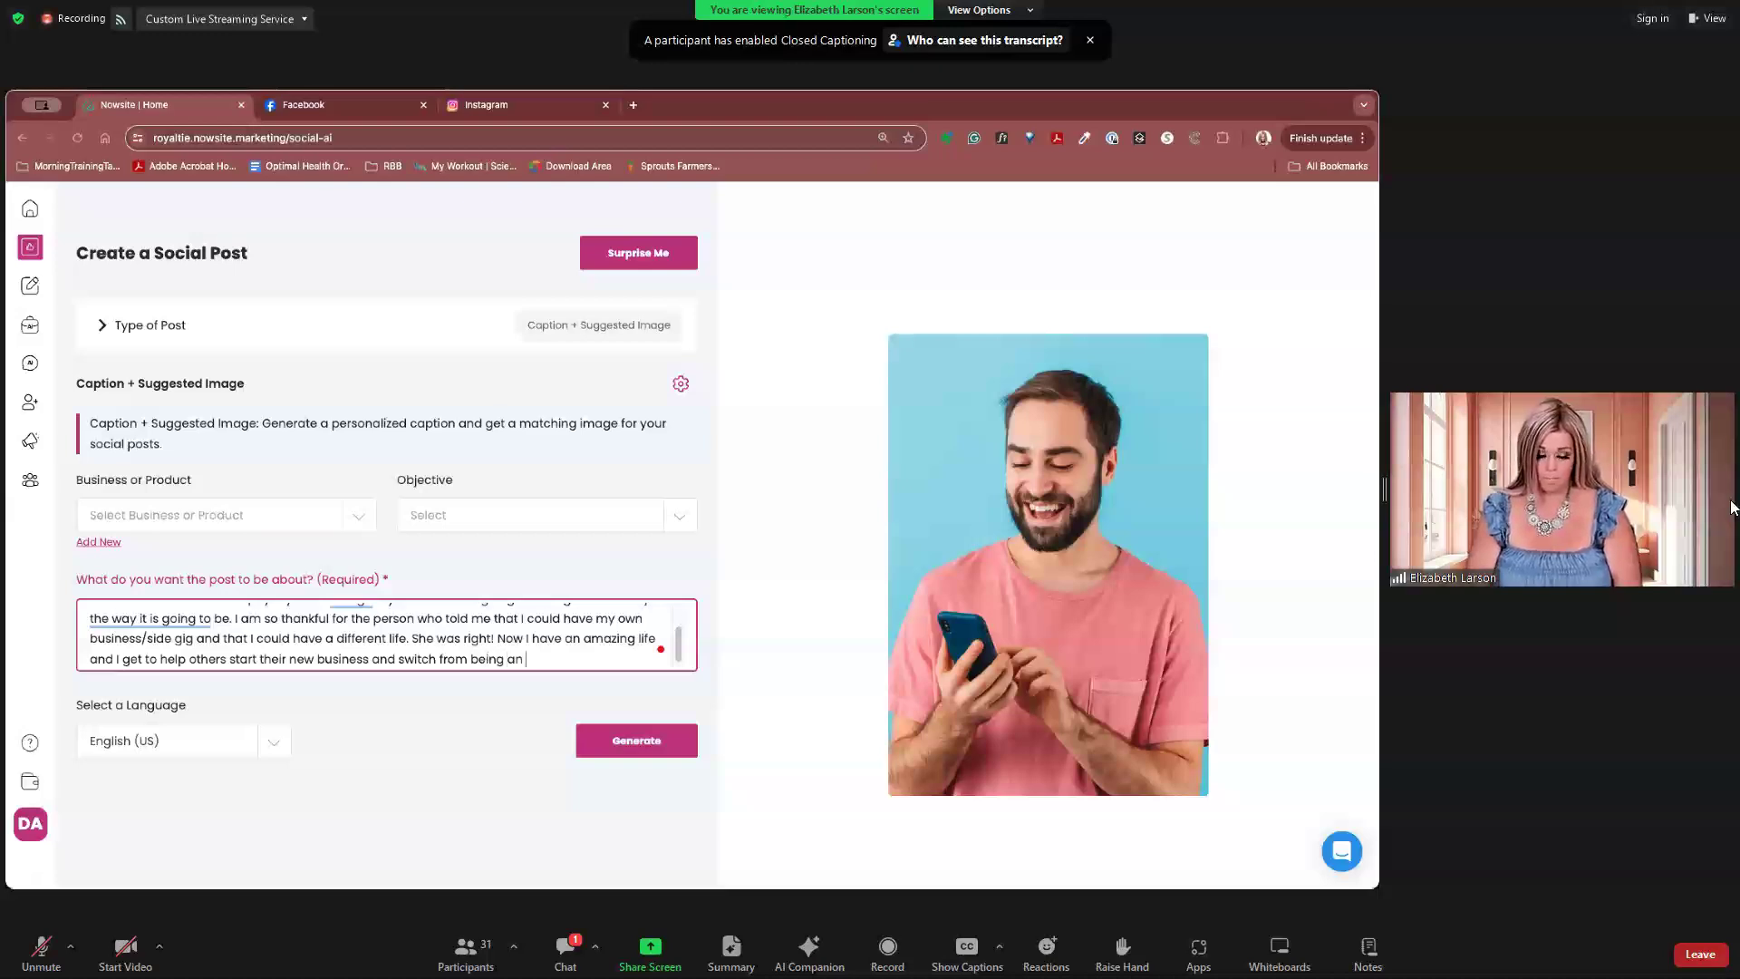
{"action": "type", "text": "emplo"}
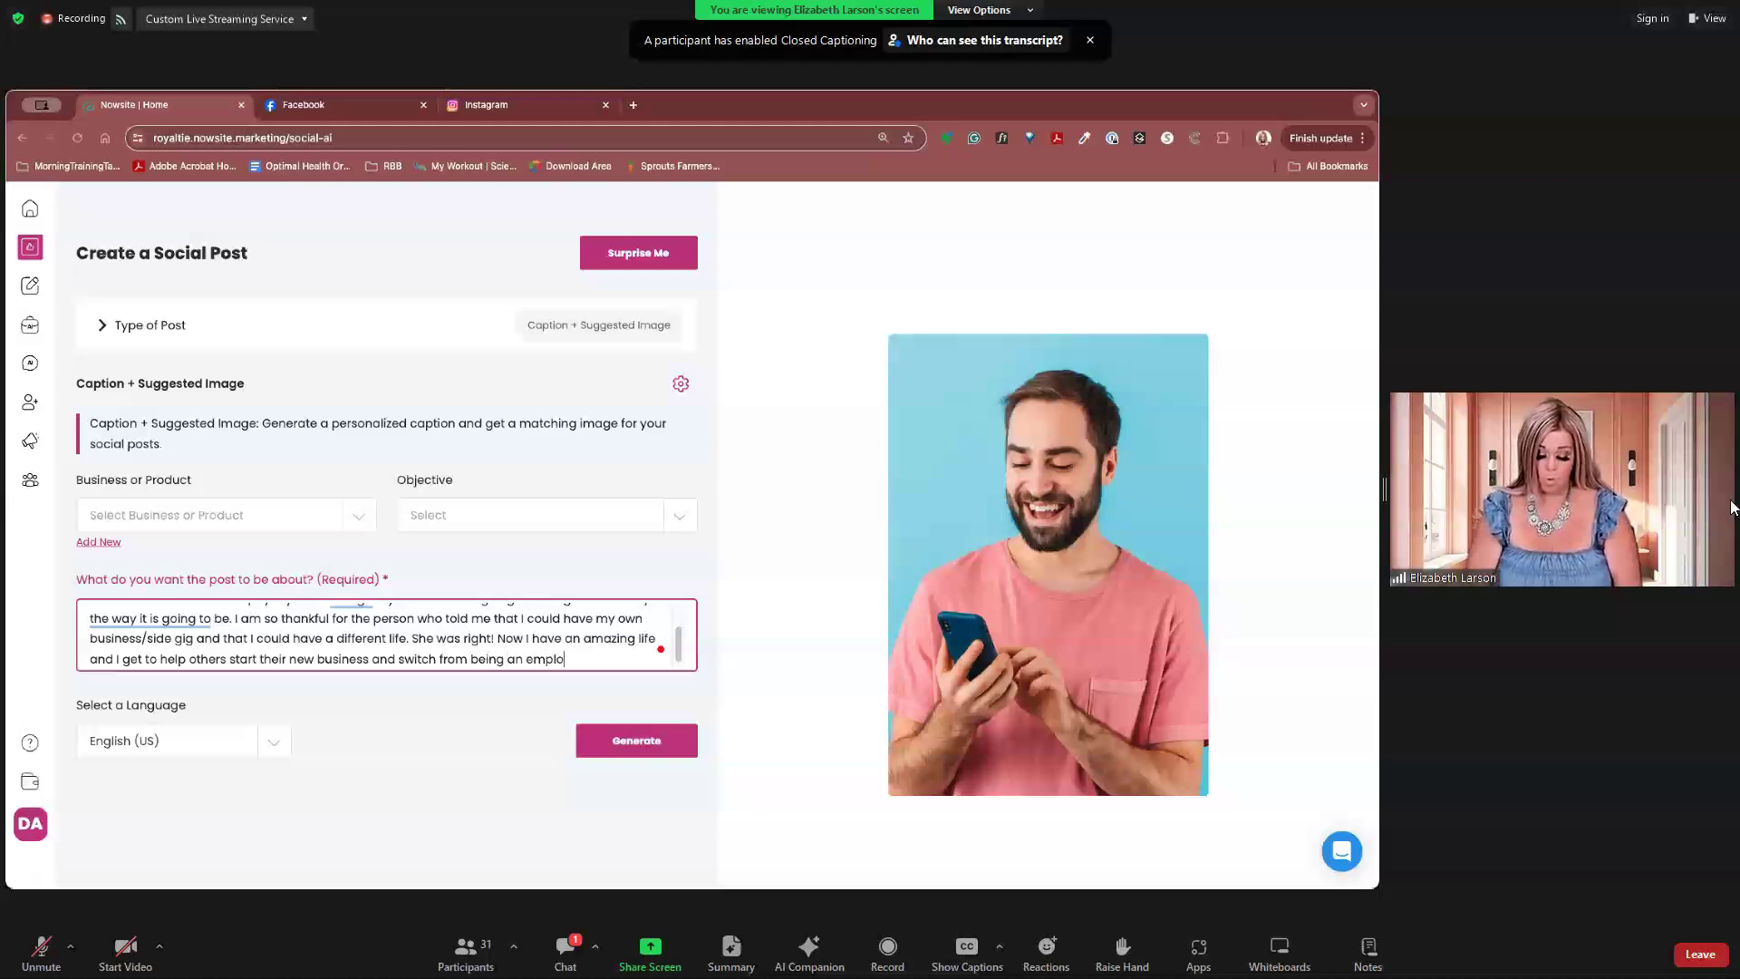
{"action": "type", "text": "yee to "}
{"action": "type", "text": "and entrepreneur. I "}
{"action": "type", "text": "am so thank"}
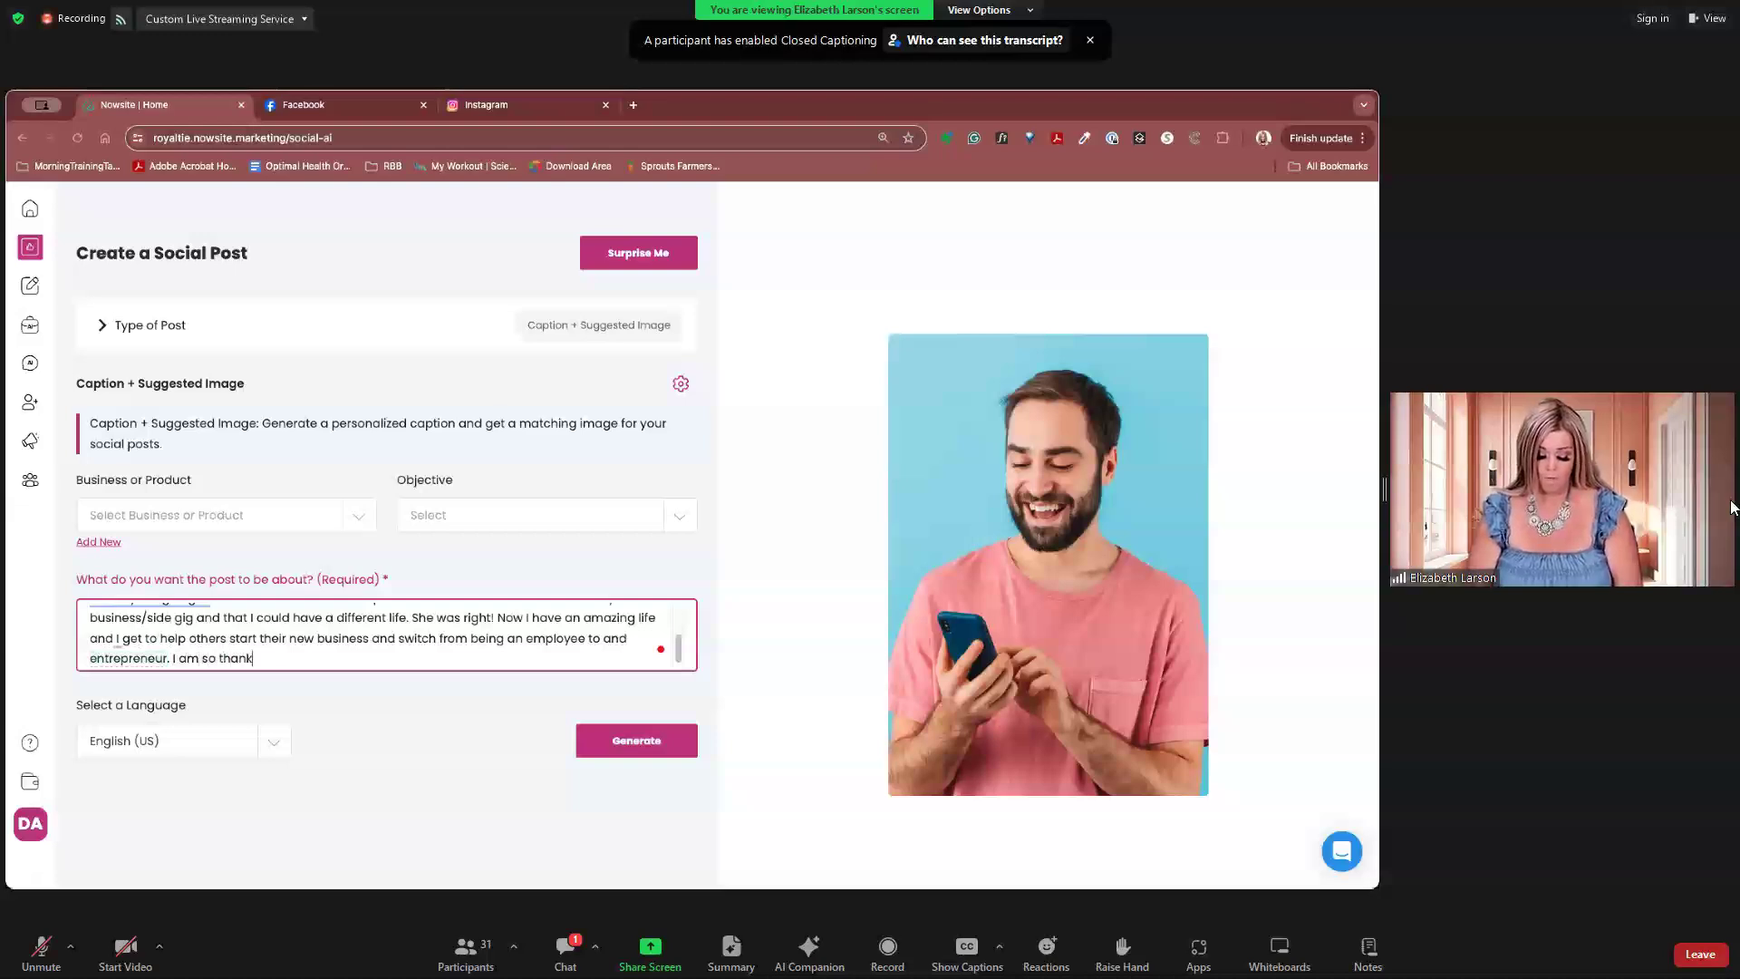
{"action": "type", "text": "ful for the woma"}
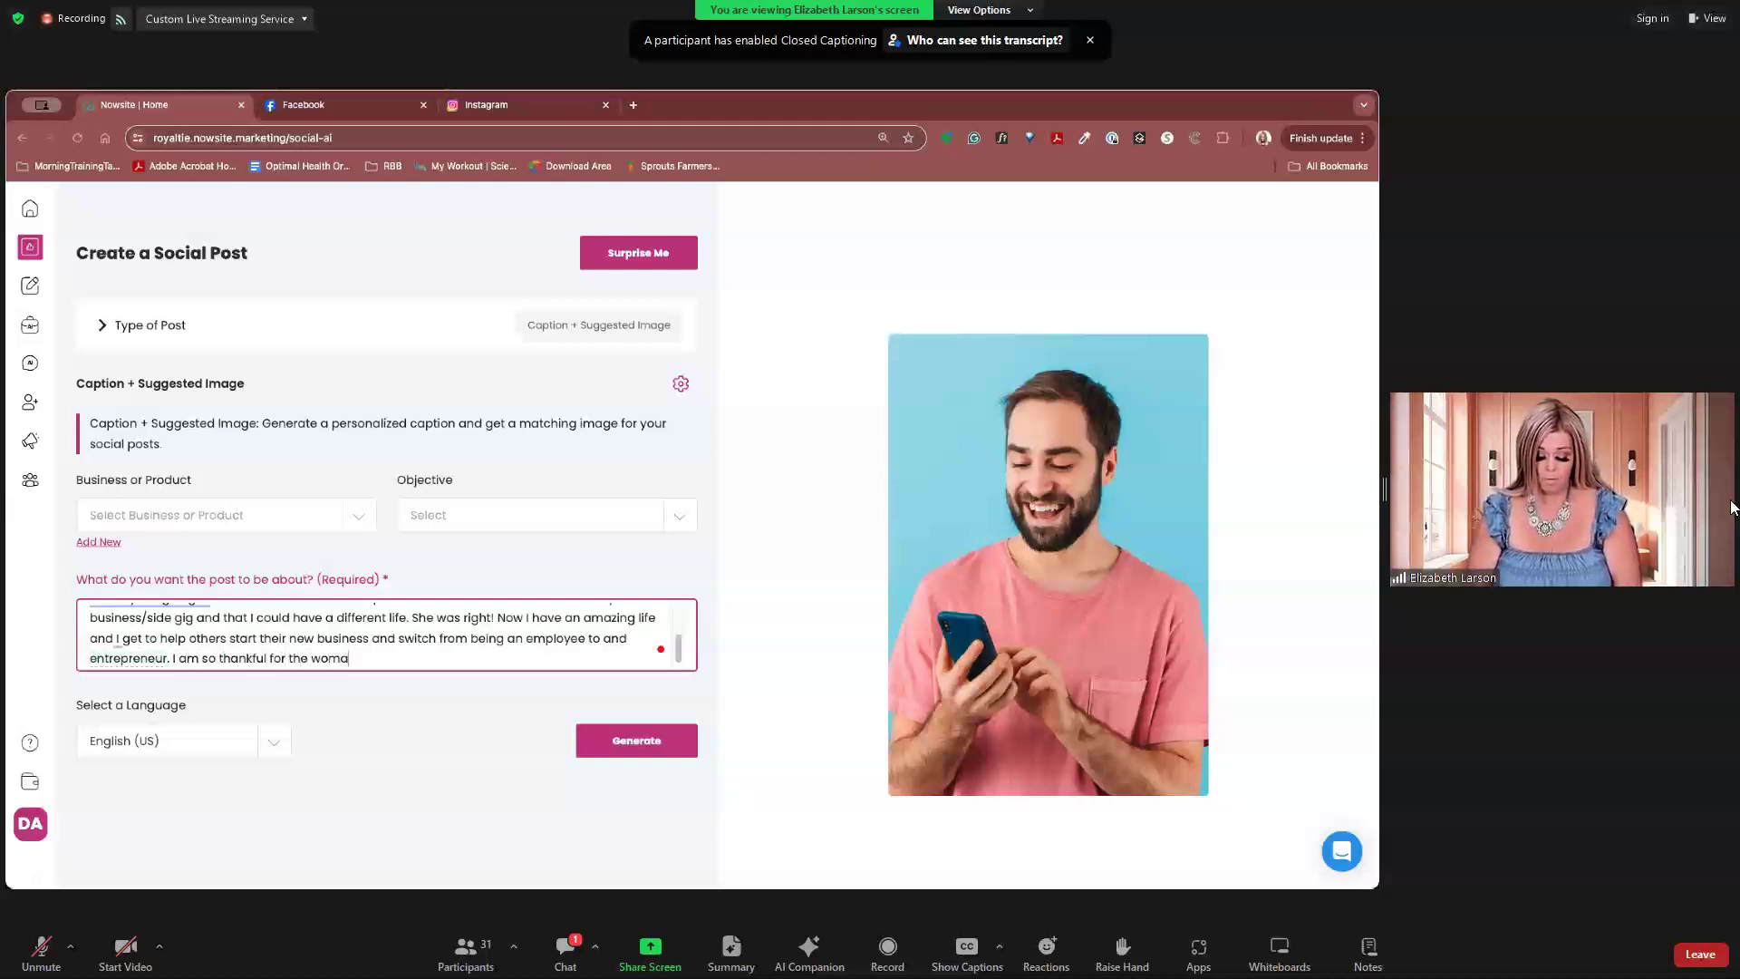
{"action": "type", "text": "n who wa"}
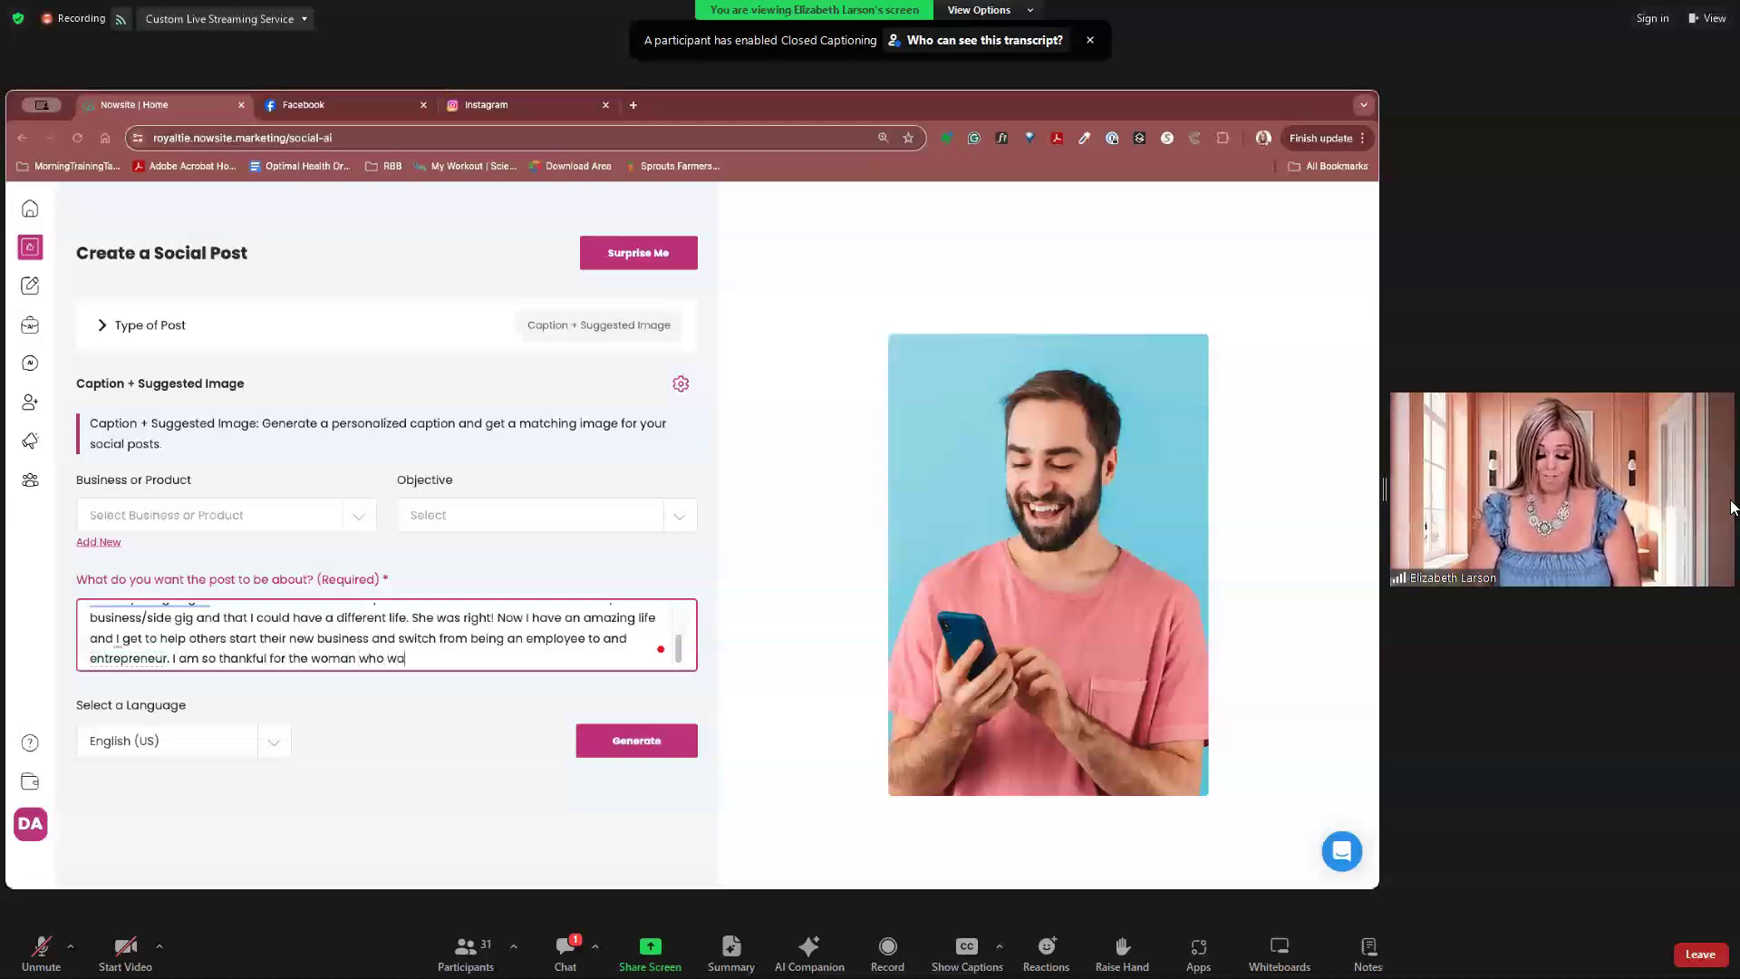
{"action": "type", "text": "s not scared tot"}
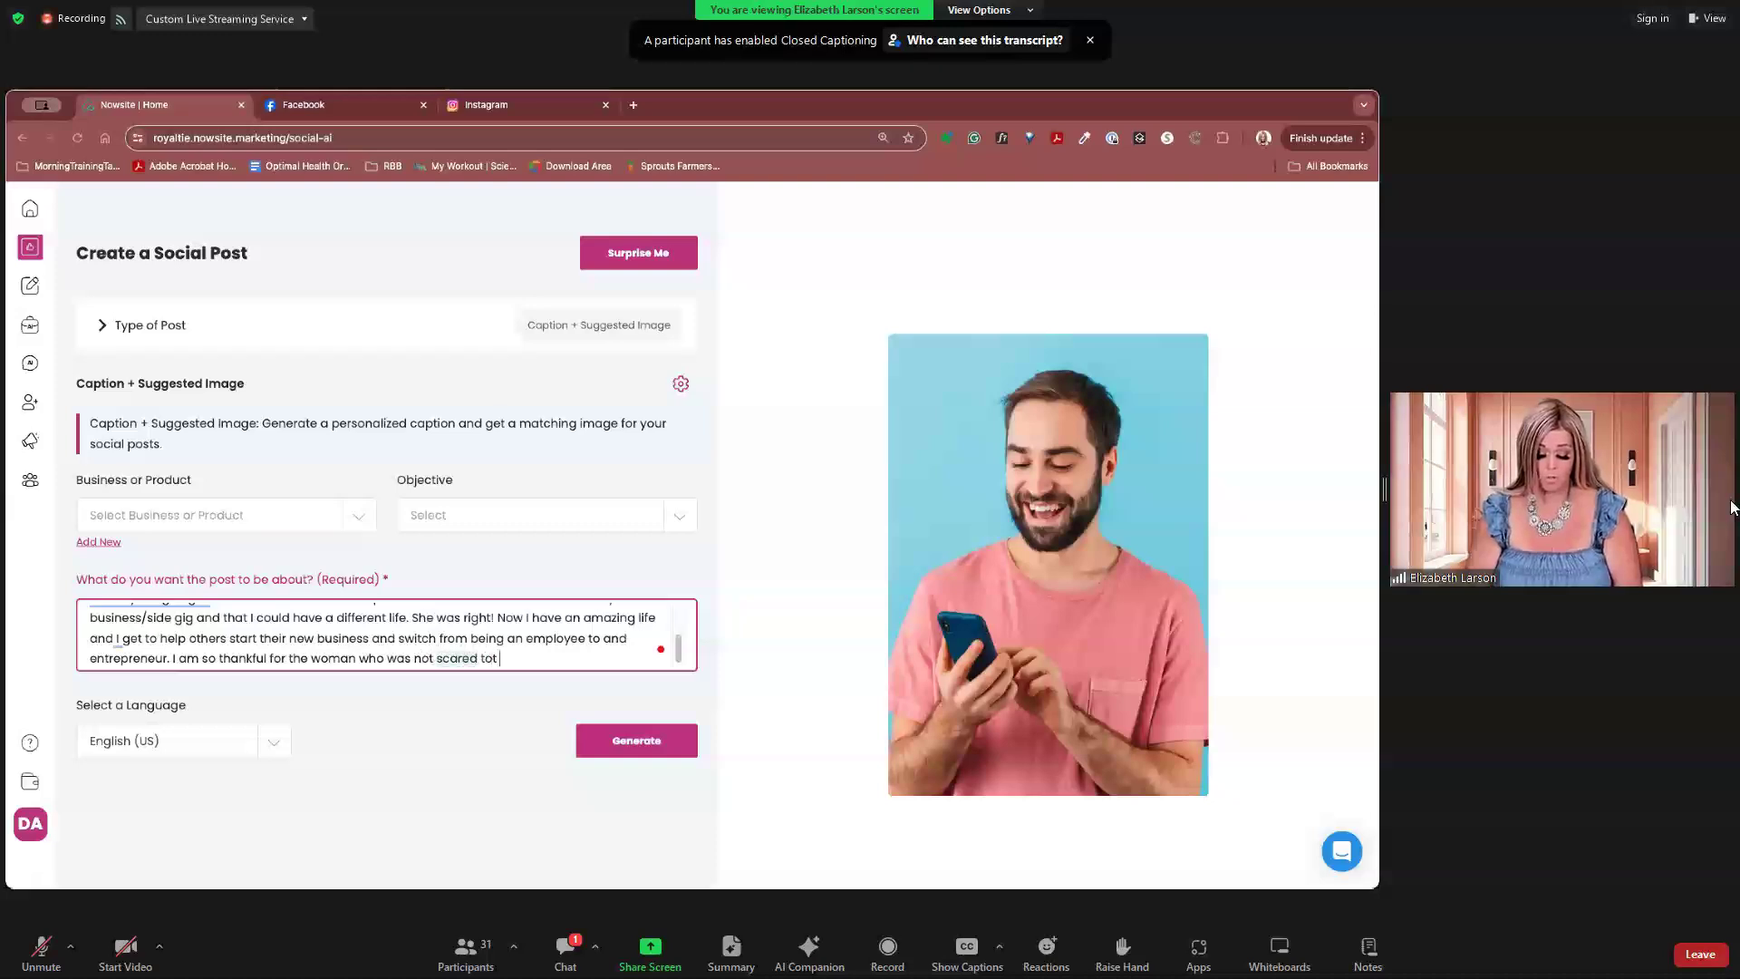
{"action": "type", "text": " alk to me"}
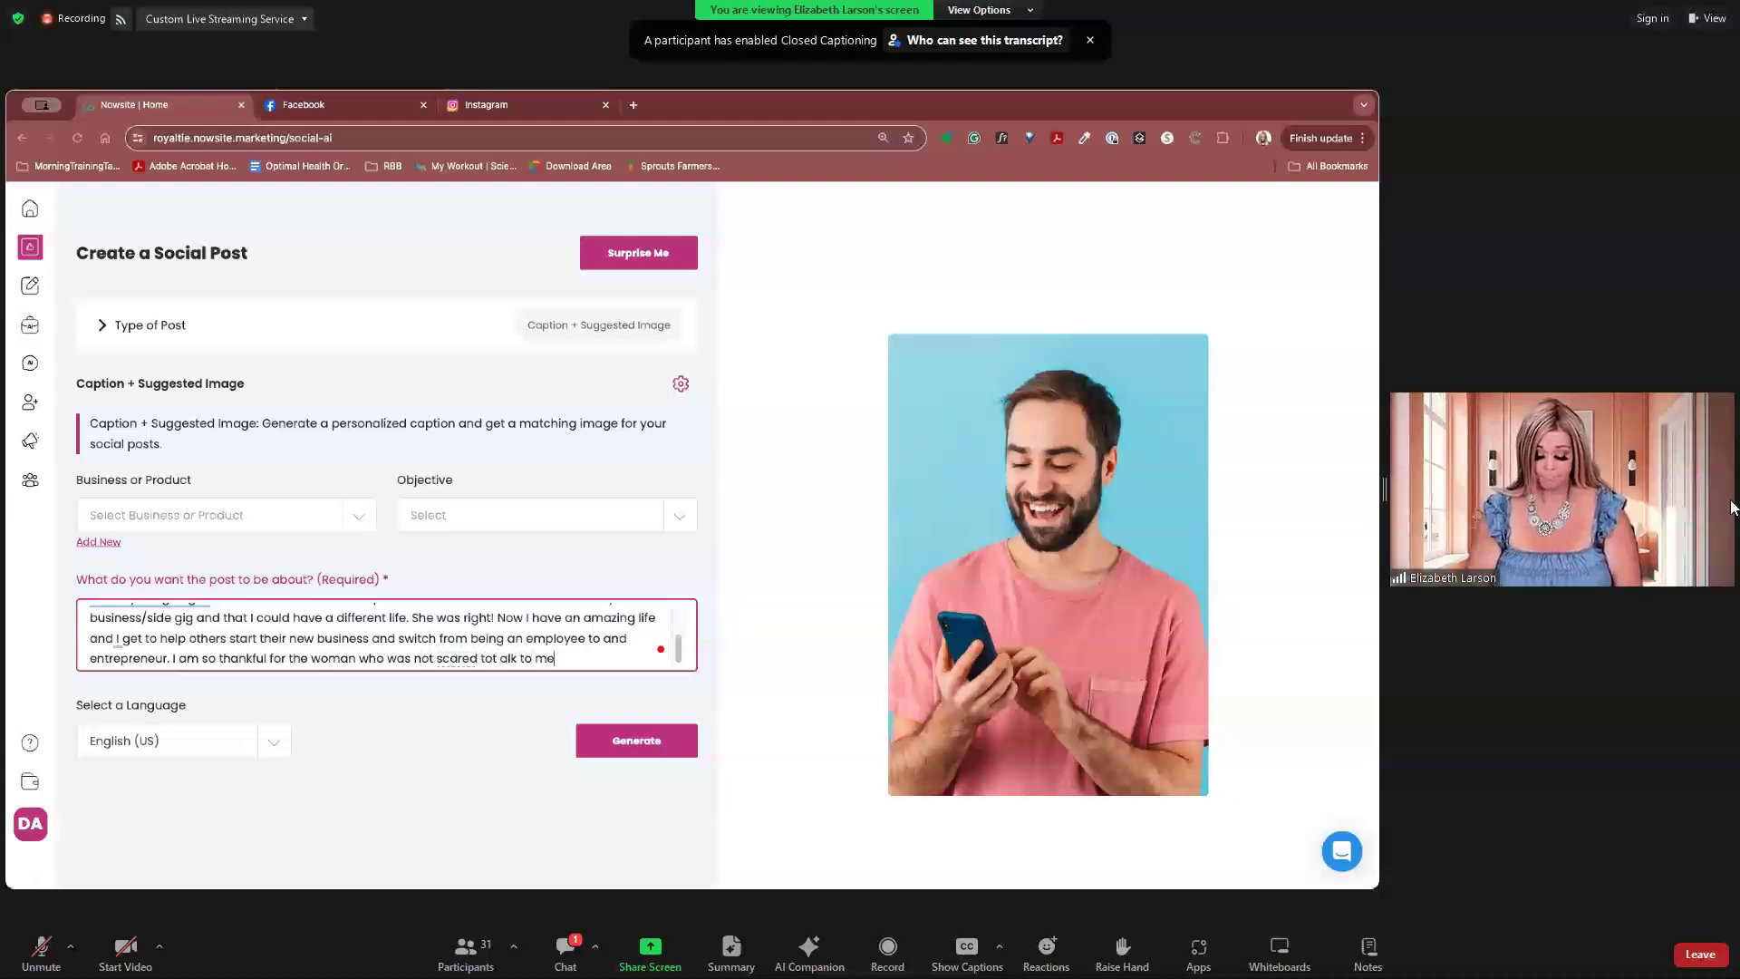
{"action": "type", "text": ". She"}
{"action": "type", "text": "hanged my life."}
Step: Fix the 'tot alk' typo and select all the topic text to review it
{"action": "left_click", "coordinate": [495, 638]}
{"action": "key", "text": "BackSpace"}
{"action": "type", "text": "t"}
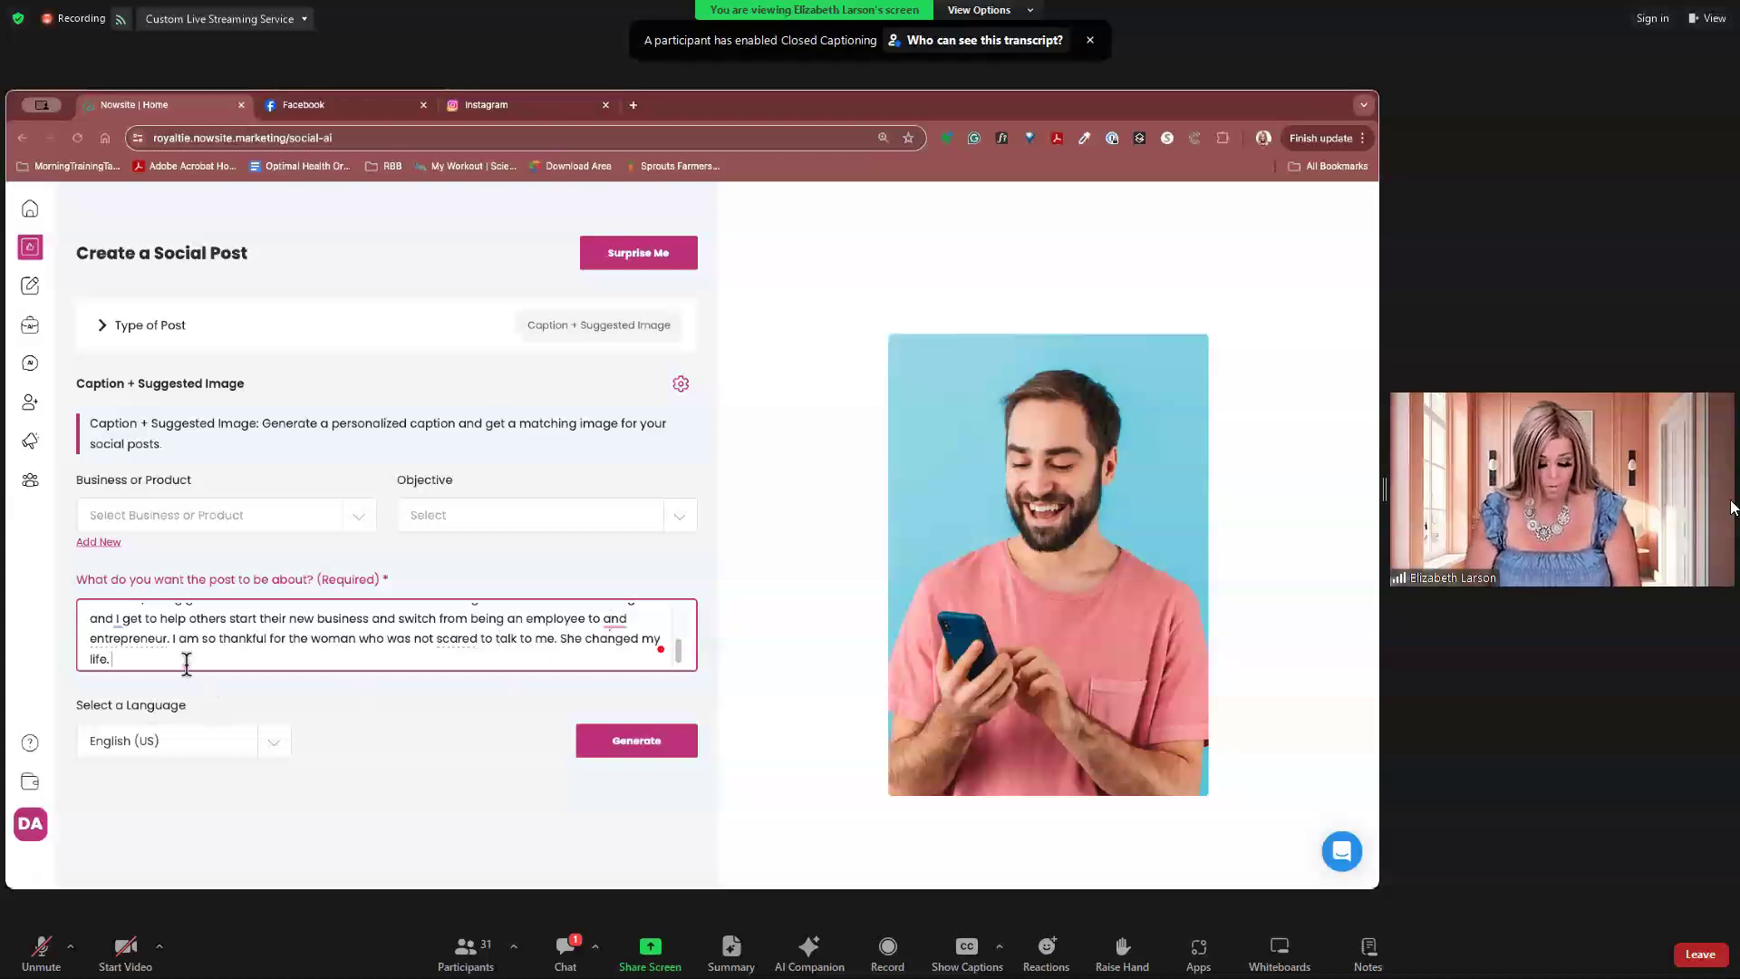
{"action": "key", "text": "ctrl+a"}
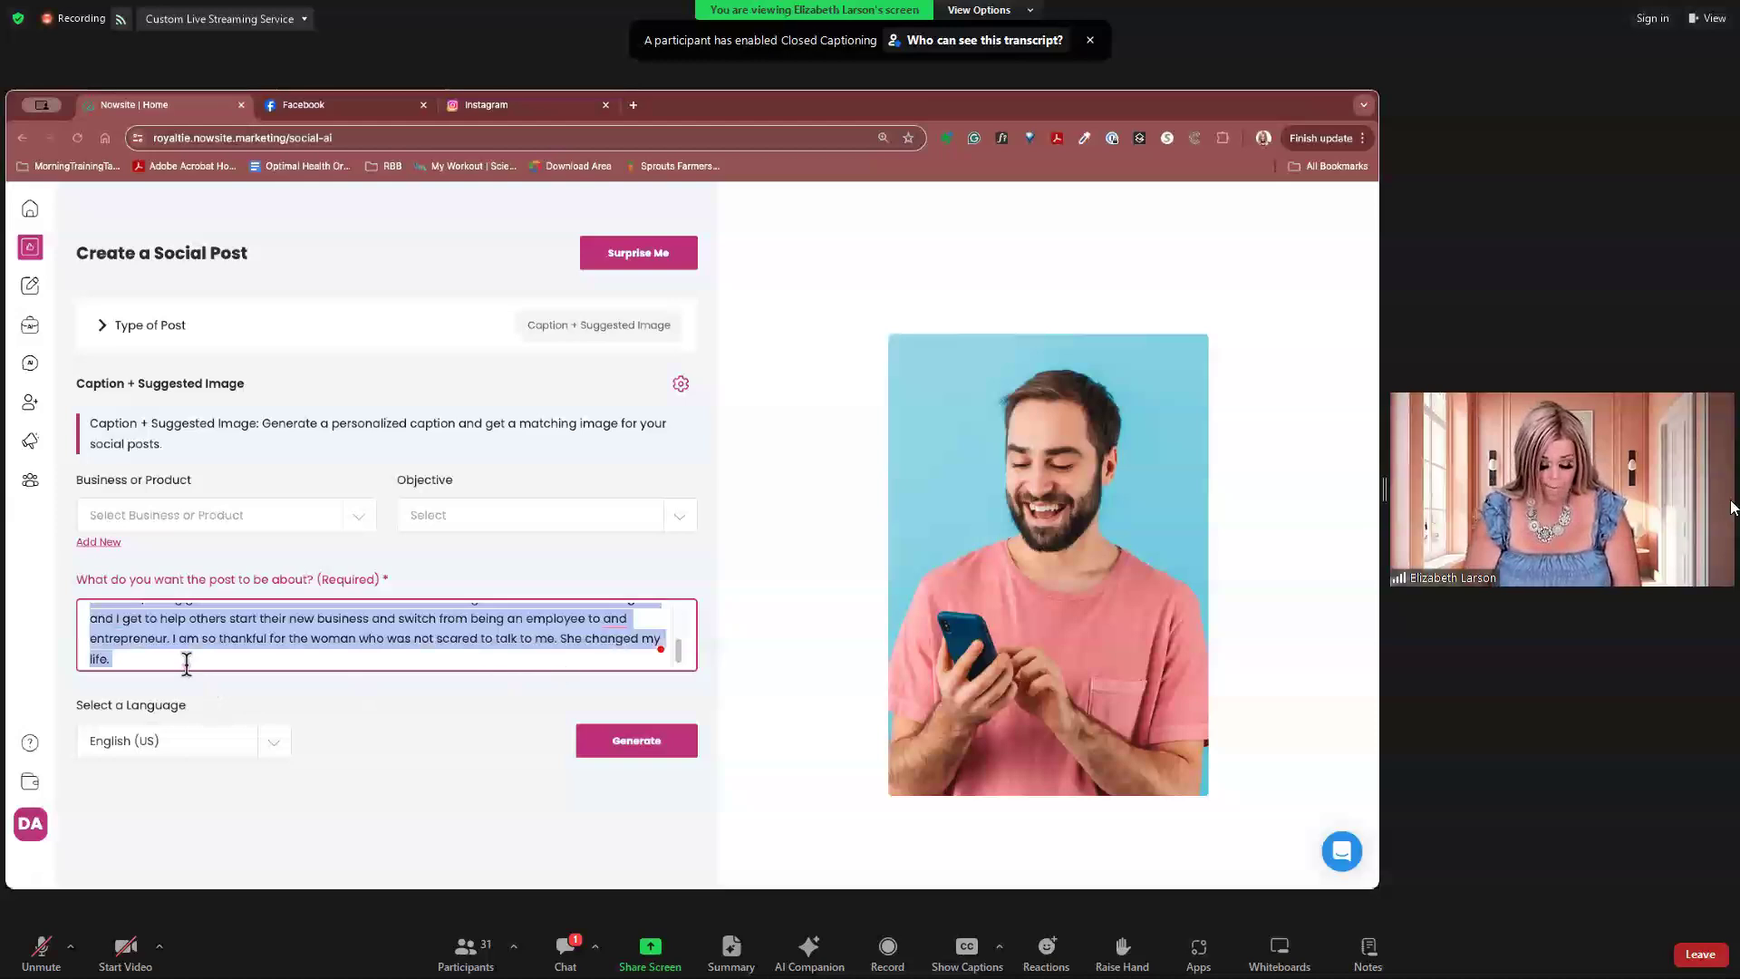
Step: Generate a Facebook post preview from the story
{"action": "left_click", "coordinate": [389, 681]}
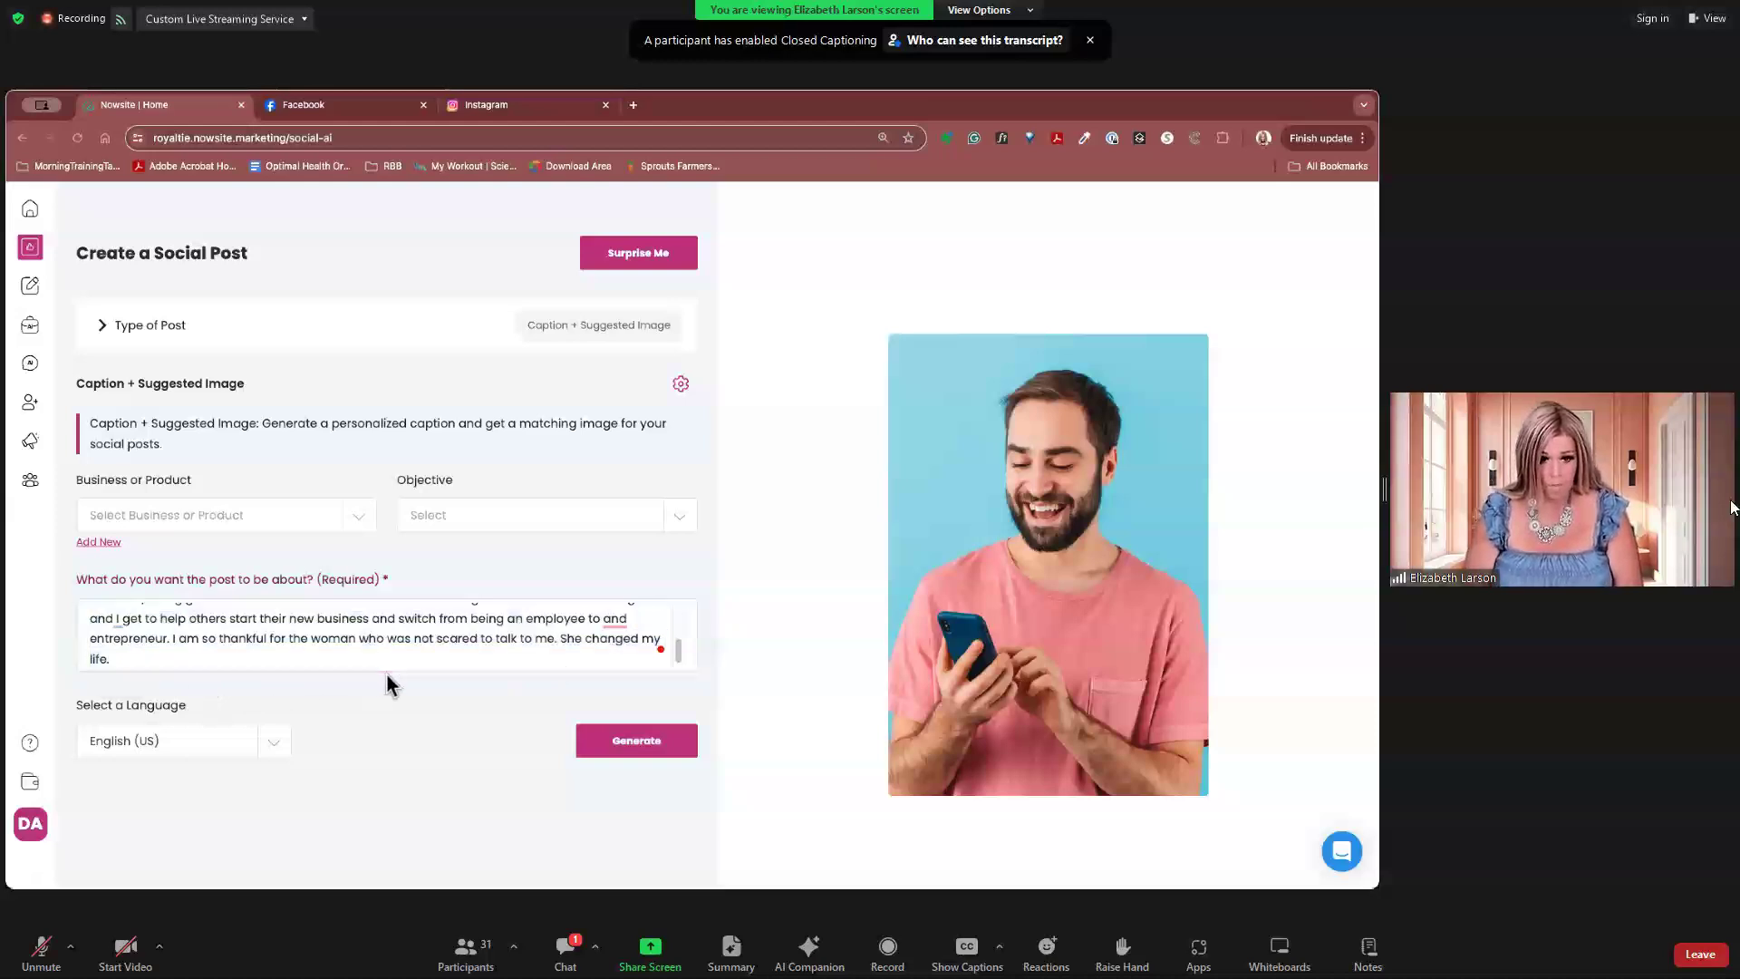
{"action": "left_click", "coordinate": [624, 744]}
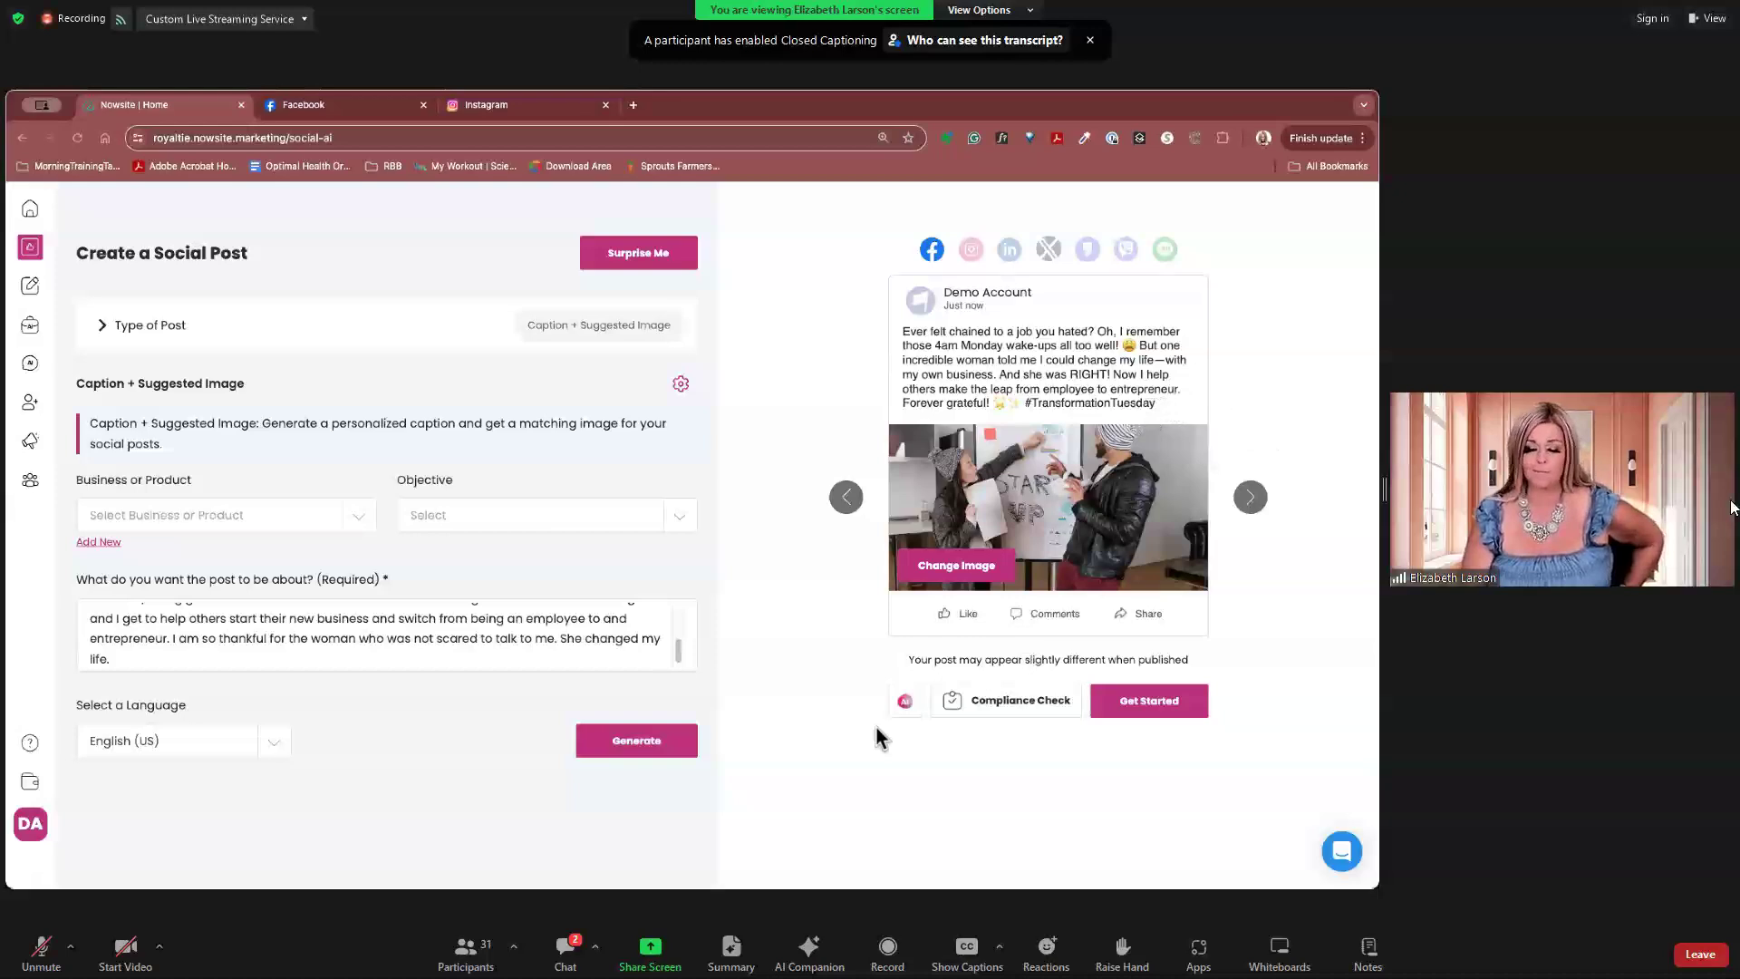
Step: Choose Make Longer and ask to include more of what she originally wrote about her story
{"action": "left_click", "coordinate": [904, 703]}
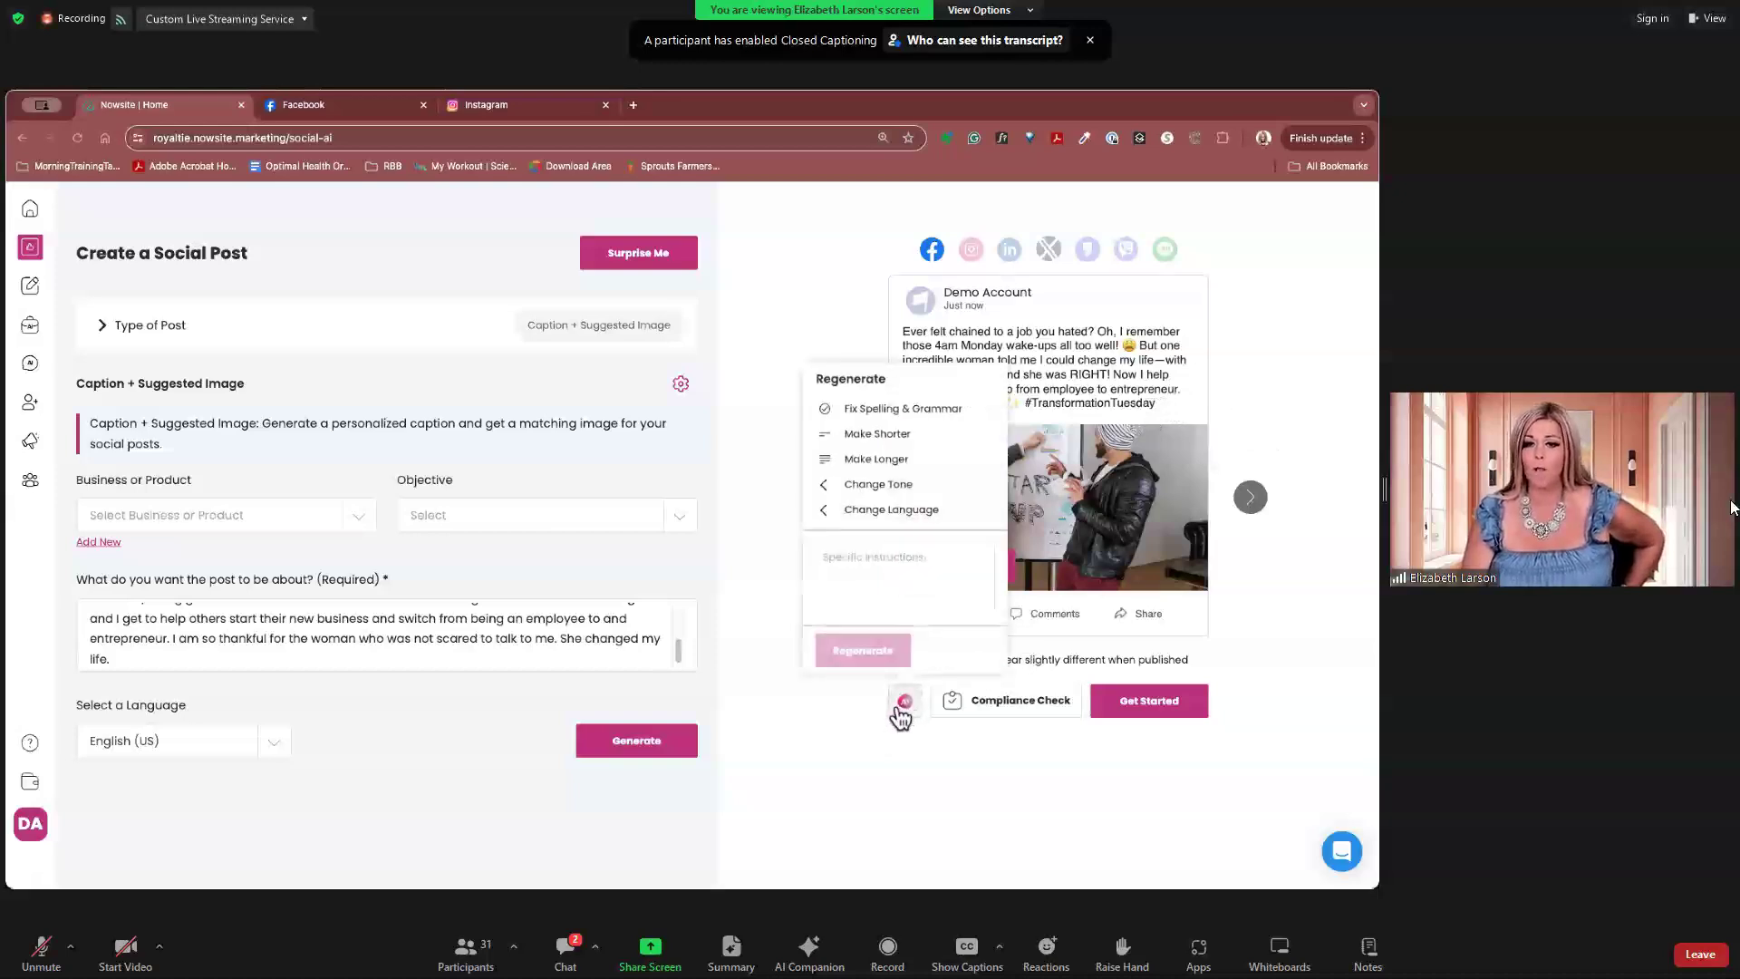
{"action": "left_click", "coordinate": [895, 460]}
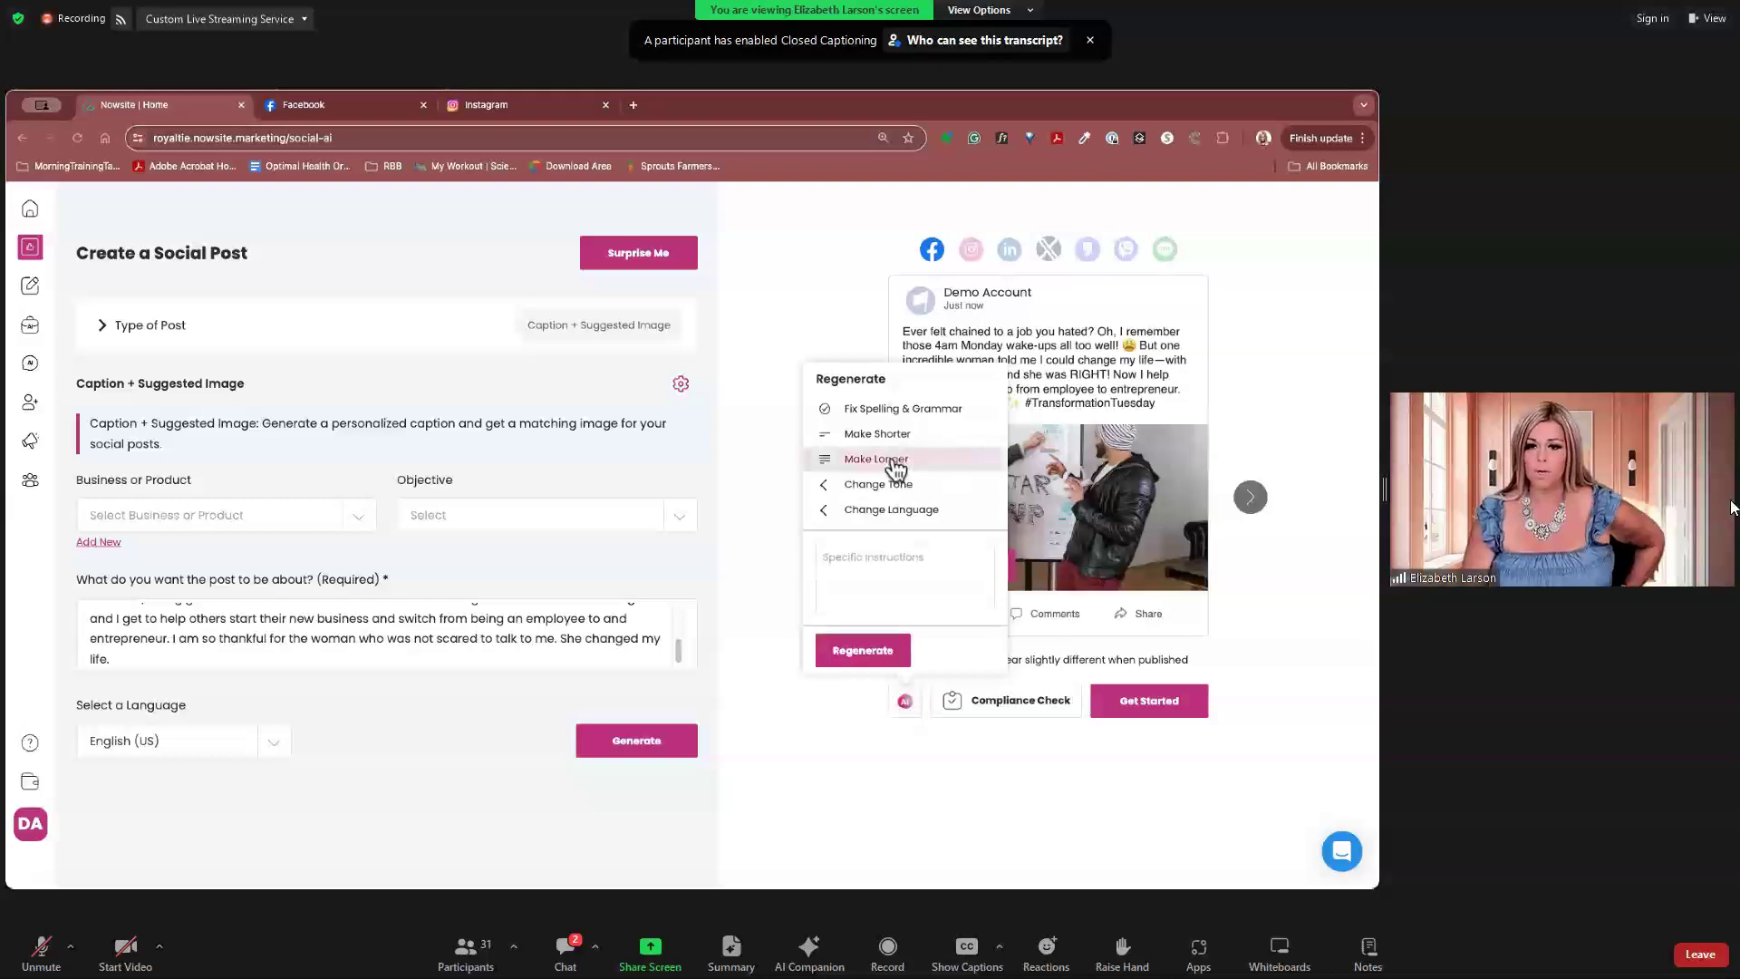
{"action": "left_click", "coordinate": [885, 577]}
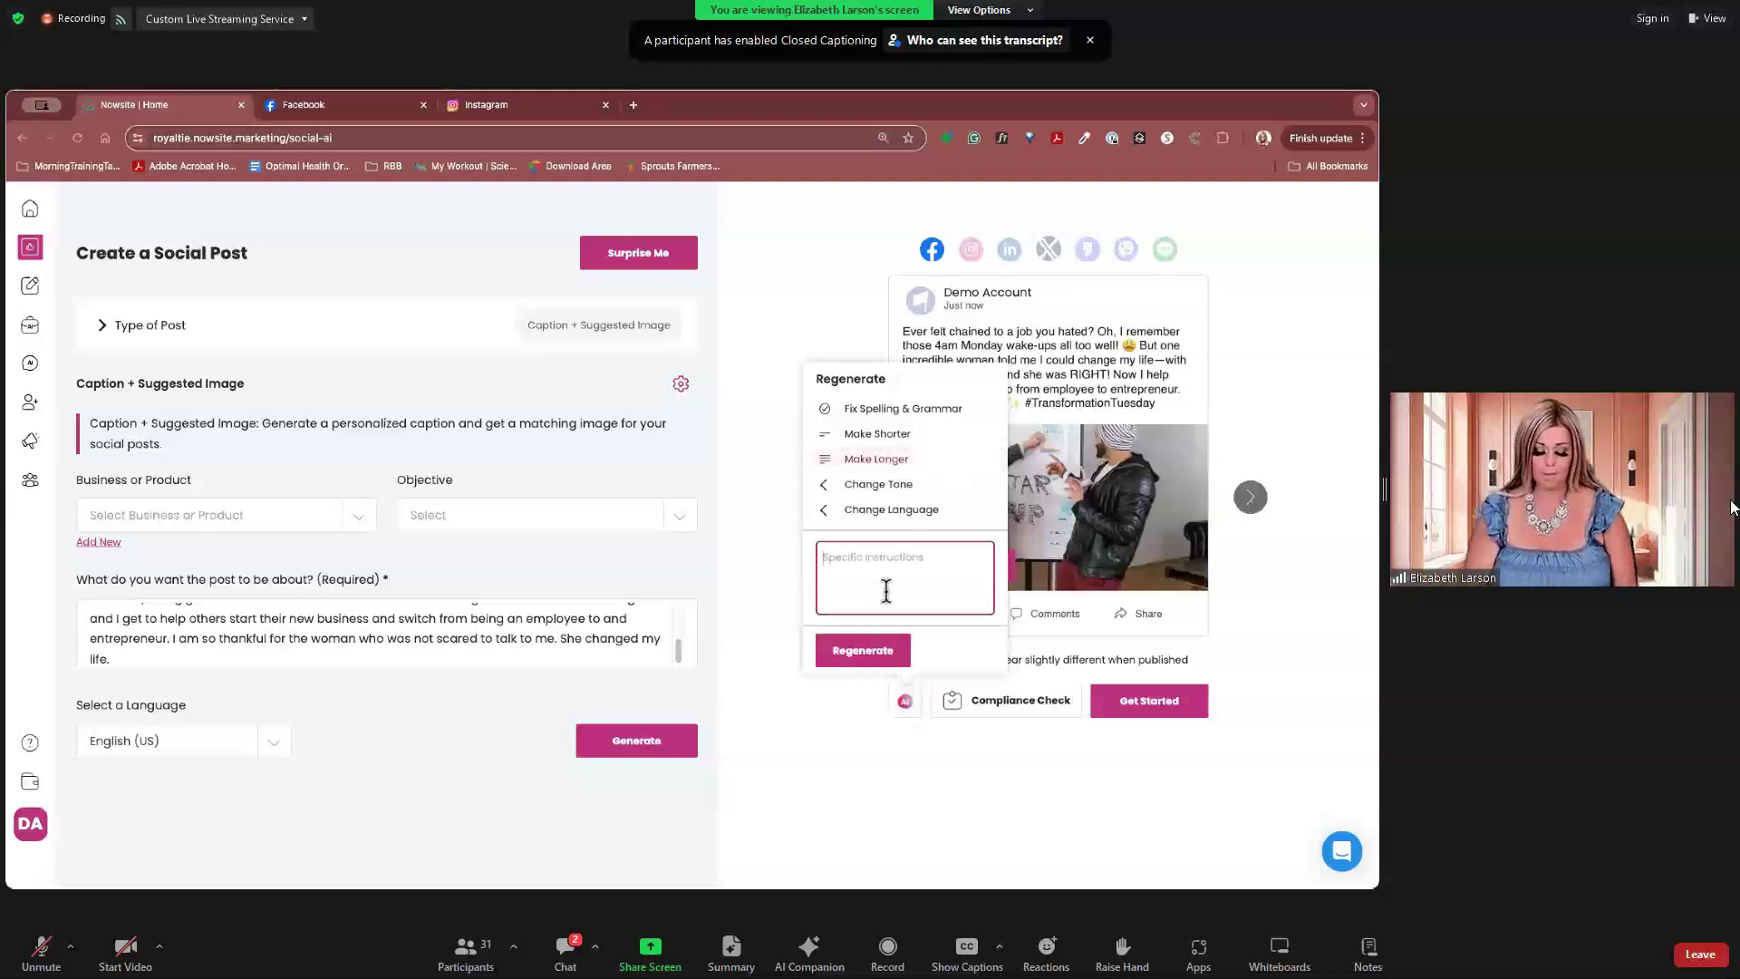
{"action": "type", "text": "Pleas"}
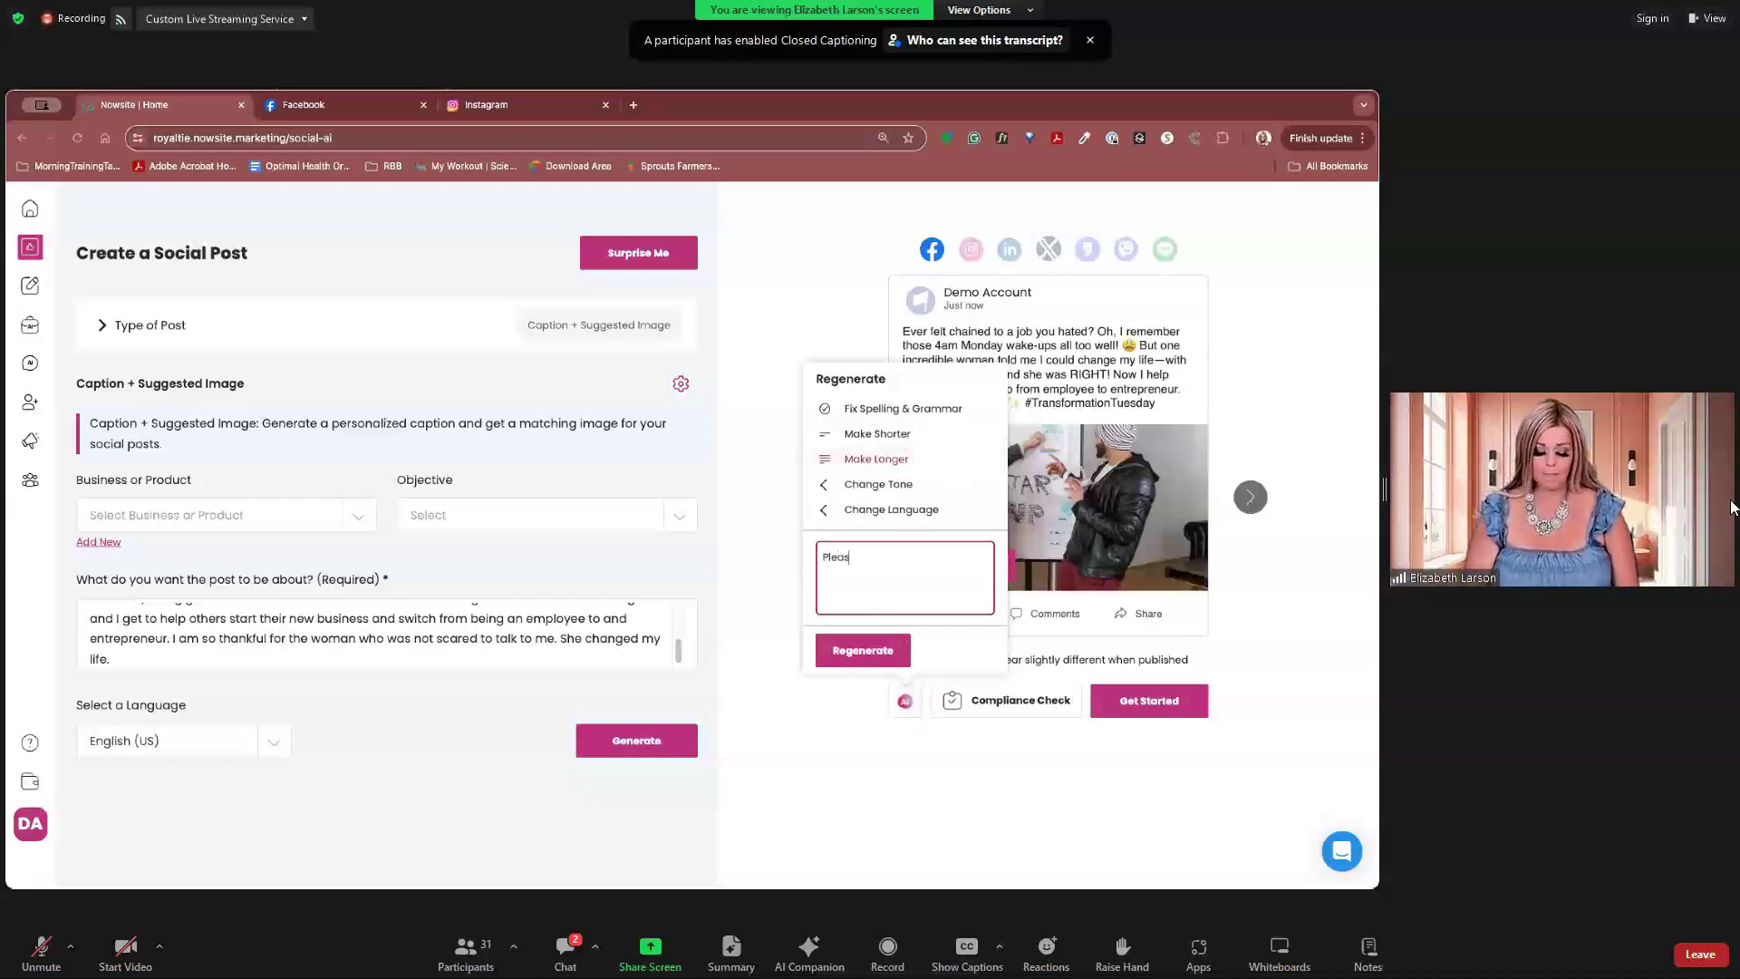
{"action": "type", "text": "e ut int"}
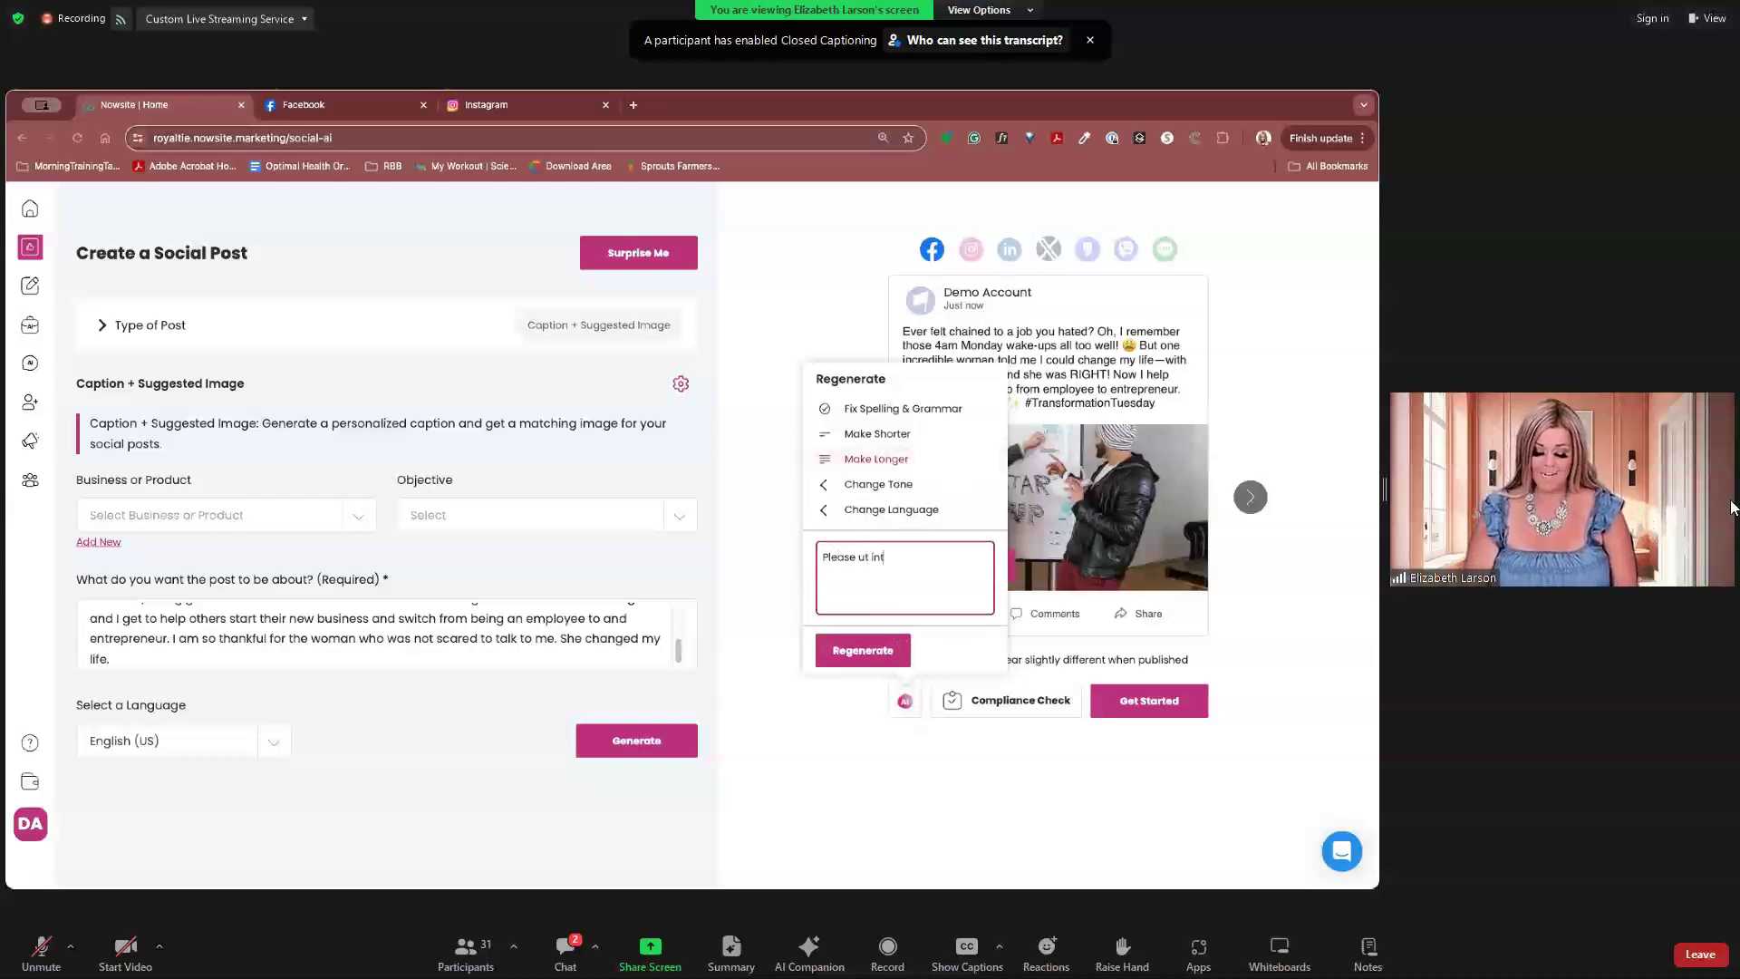
{"action": "type", "text": "o the post"}
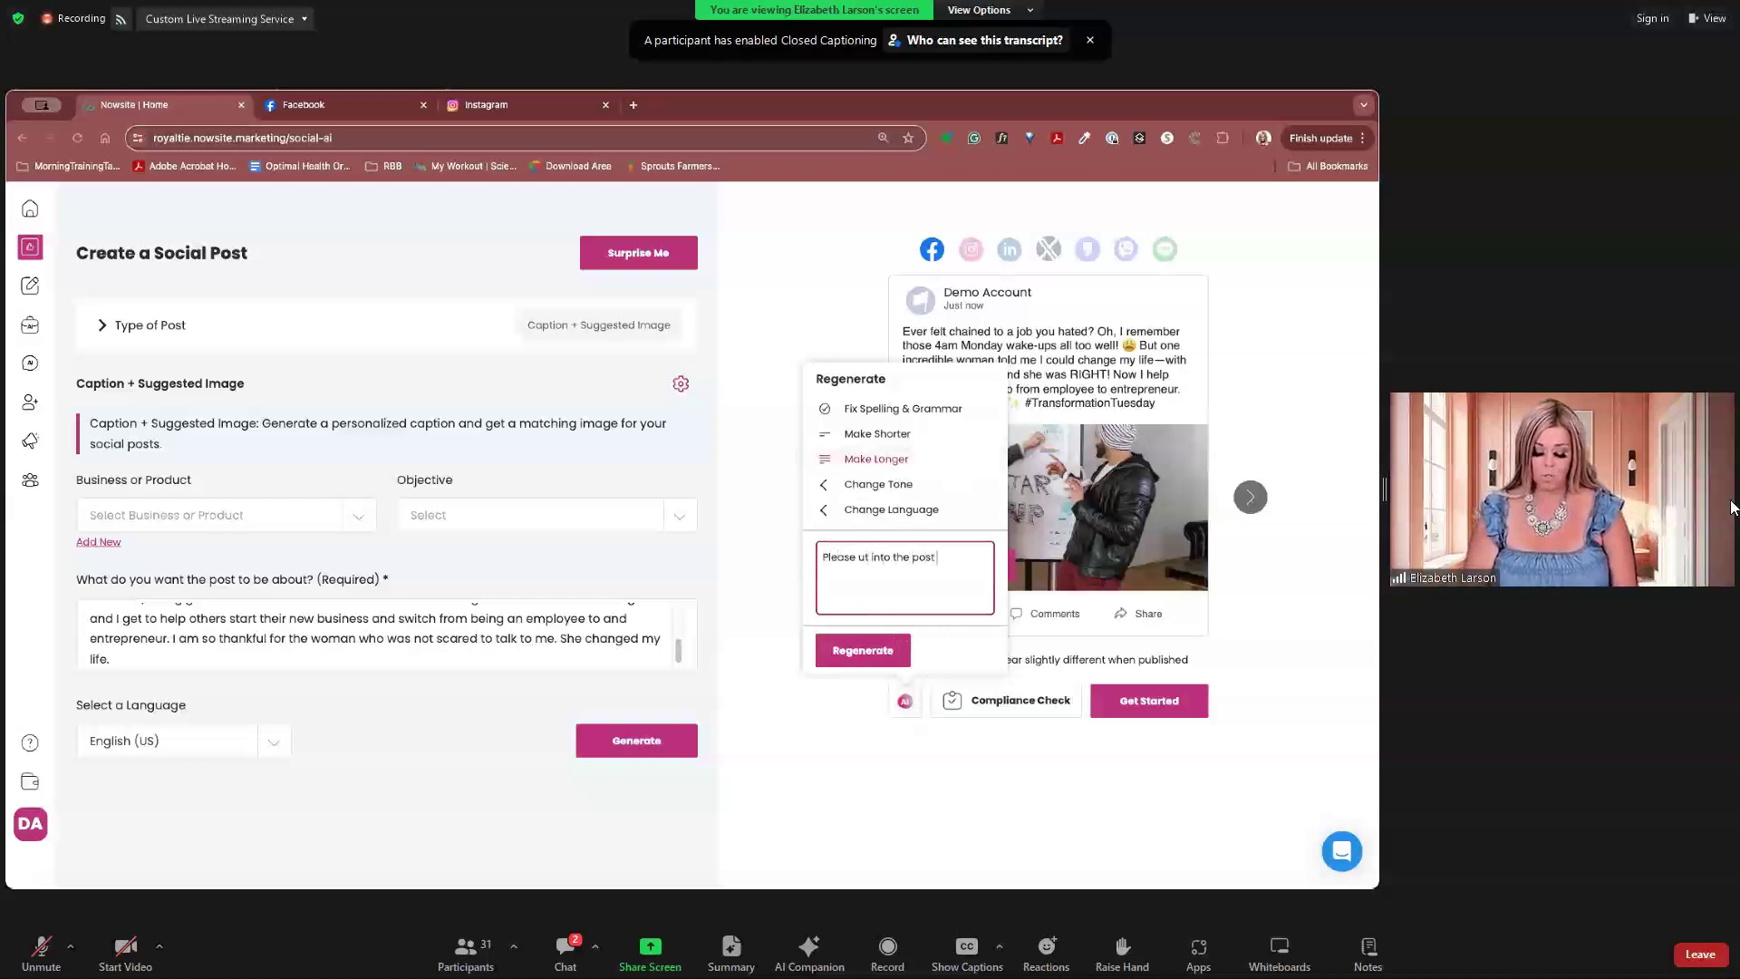
{"action": "type", "text": " more of"}
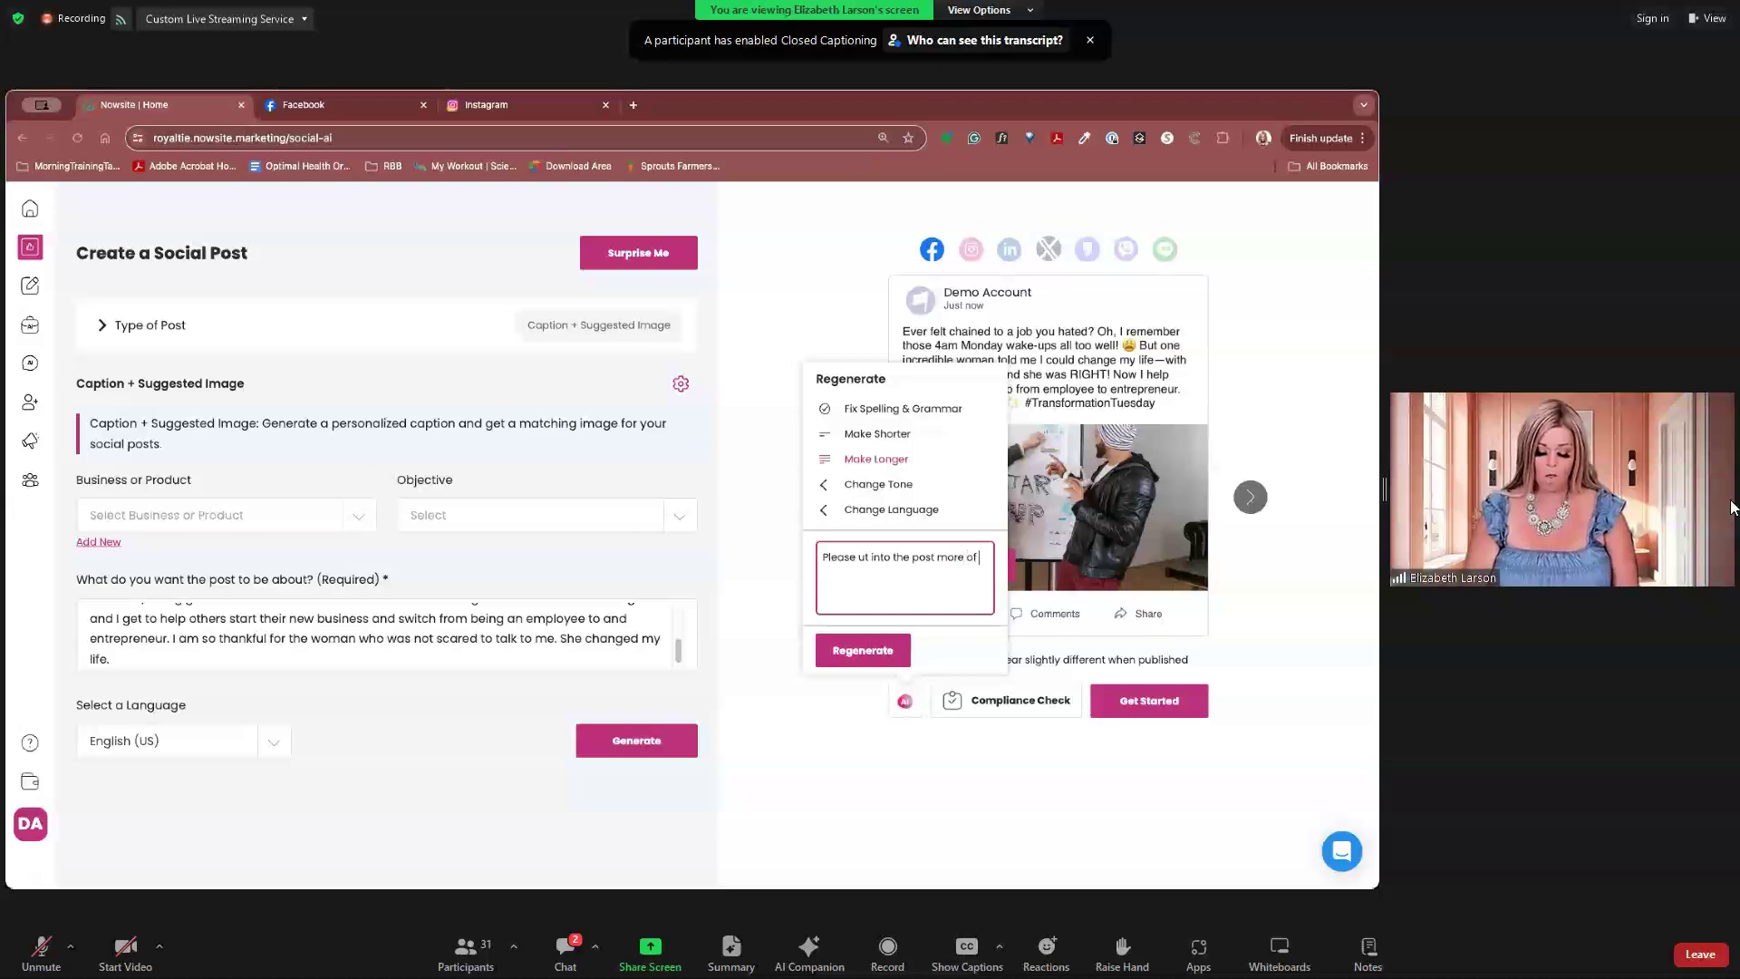
{"action": "type", "text": " what I d"}
{"action": "type", "text": "rrigin"}
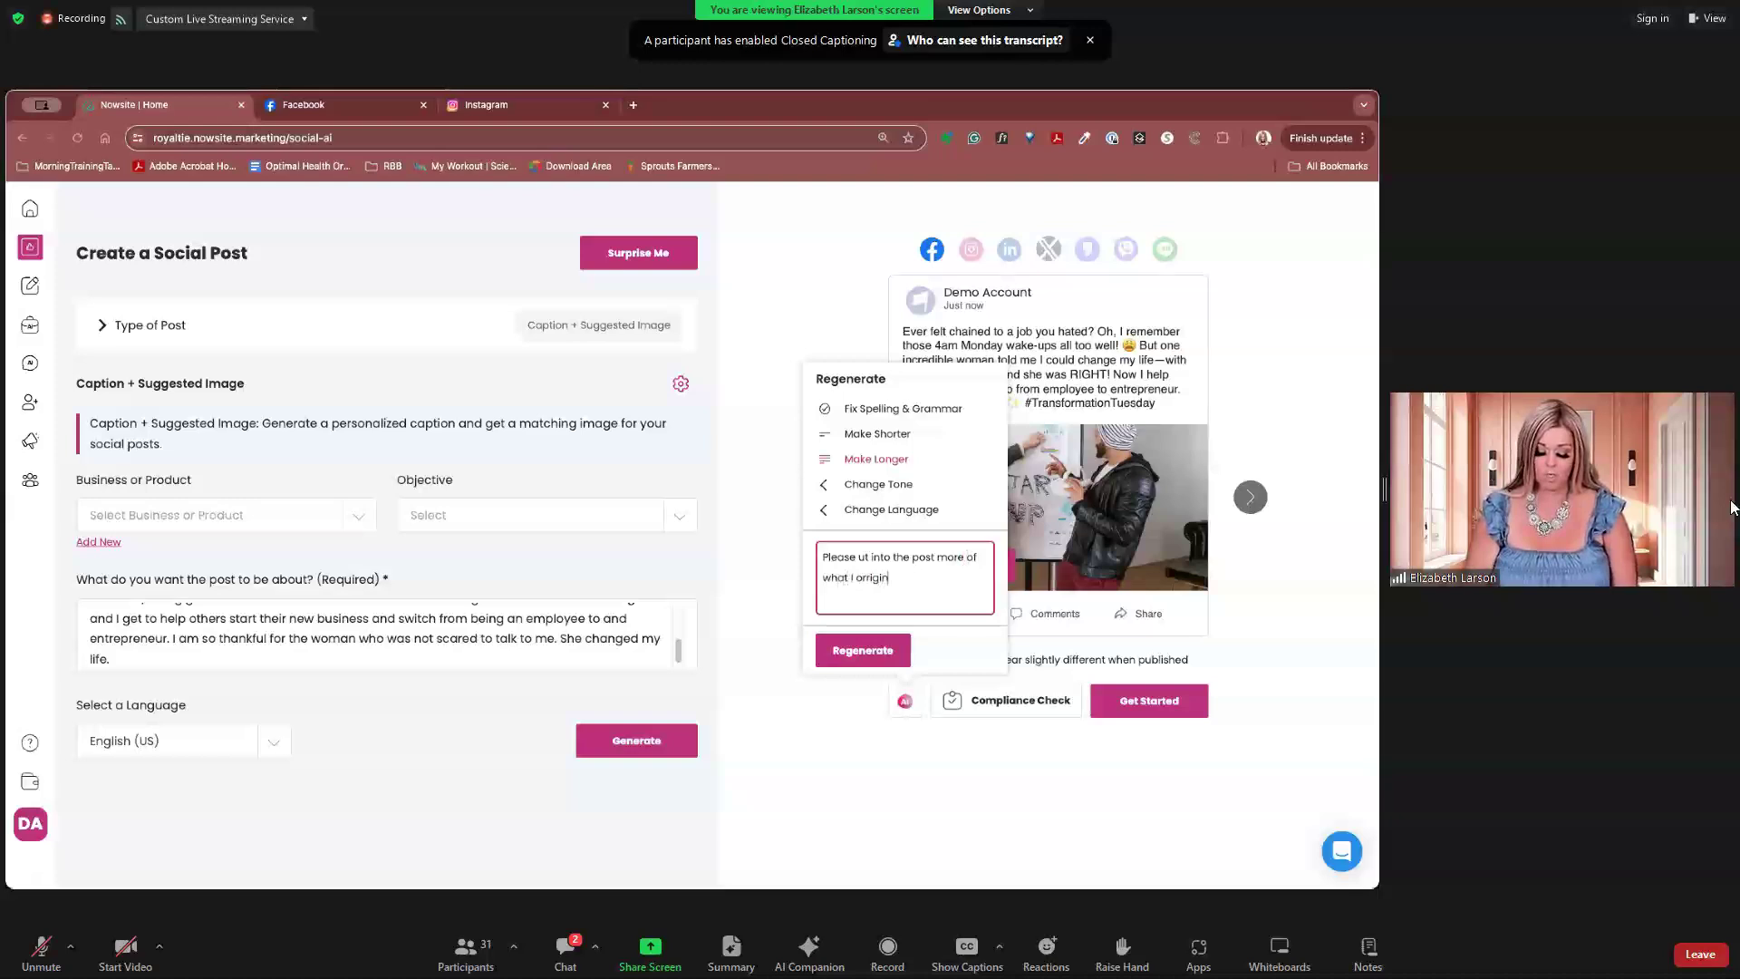
{"action": "key", "text": "BackSpace"}
{"action": "key", "text": "BackSpace"}
{"action": "key", "text": "BackSpace"}
{"action": "key", "text": "BackSpace"}
{"action": "key", "text": "BackSpace"}
{"action": "type", "text": "iginally"}
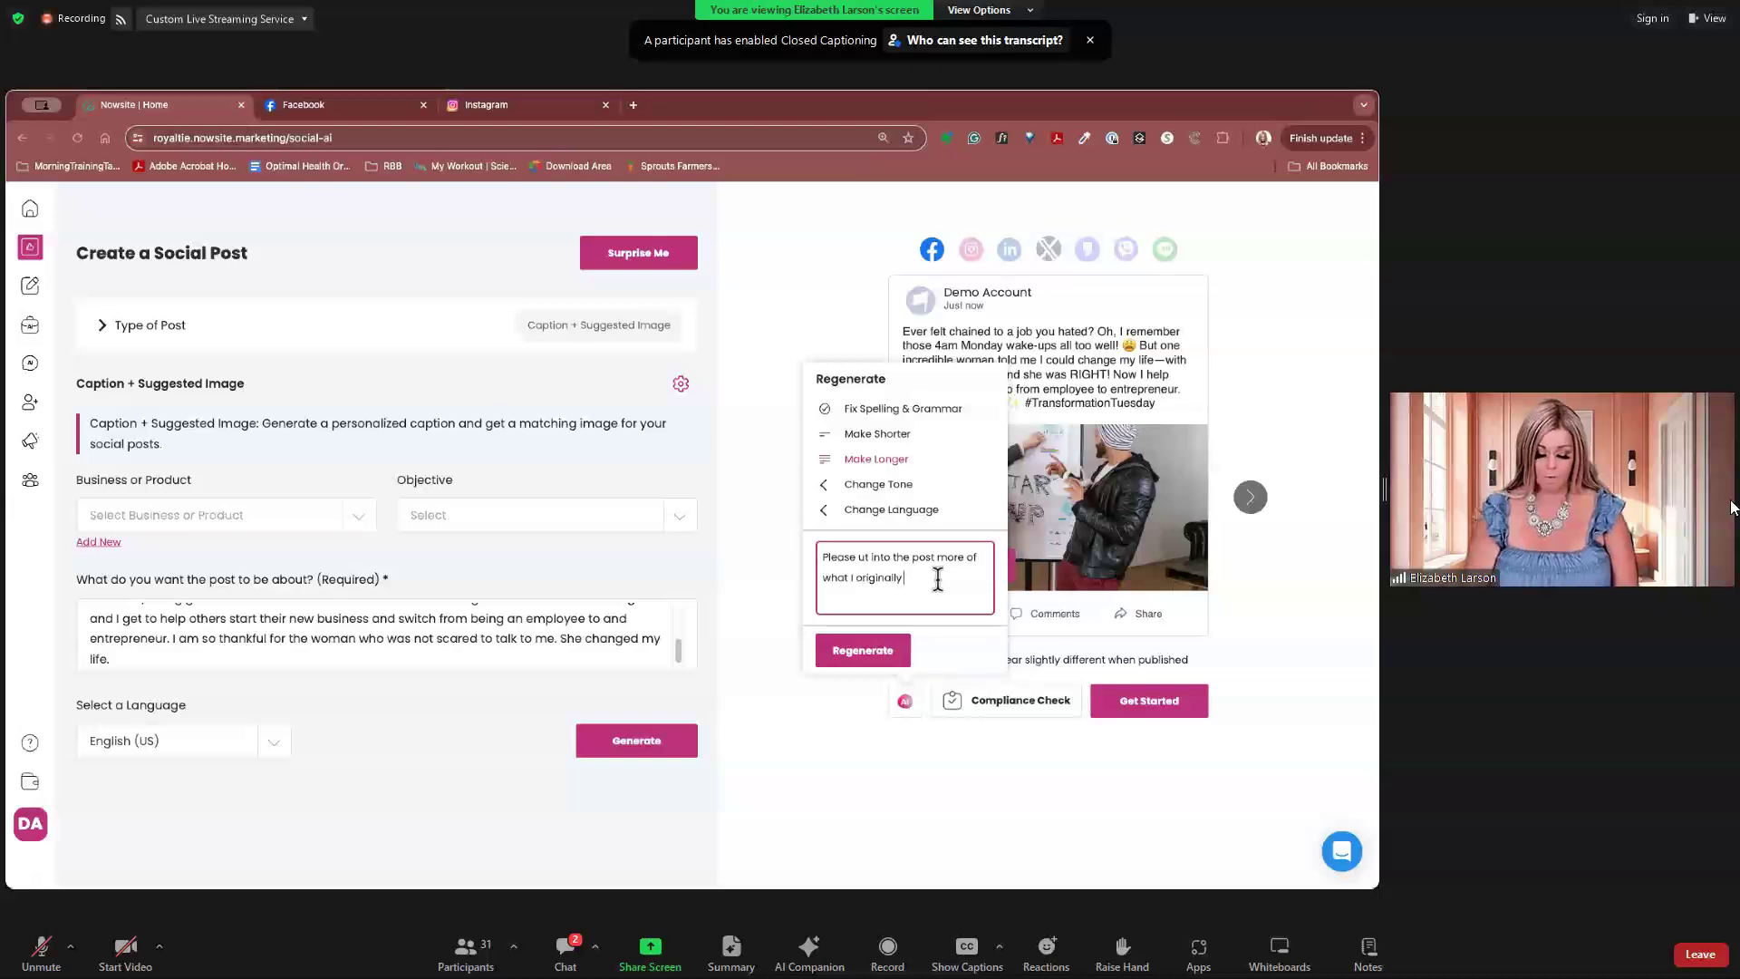
{"action": "type", "text": "rote."}
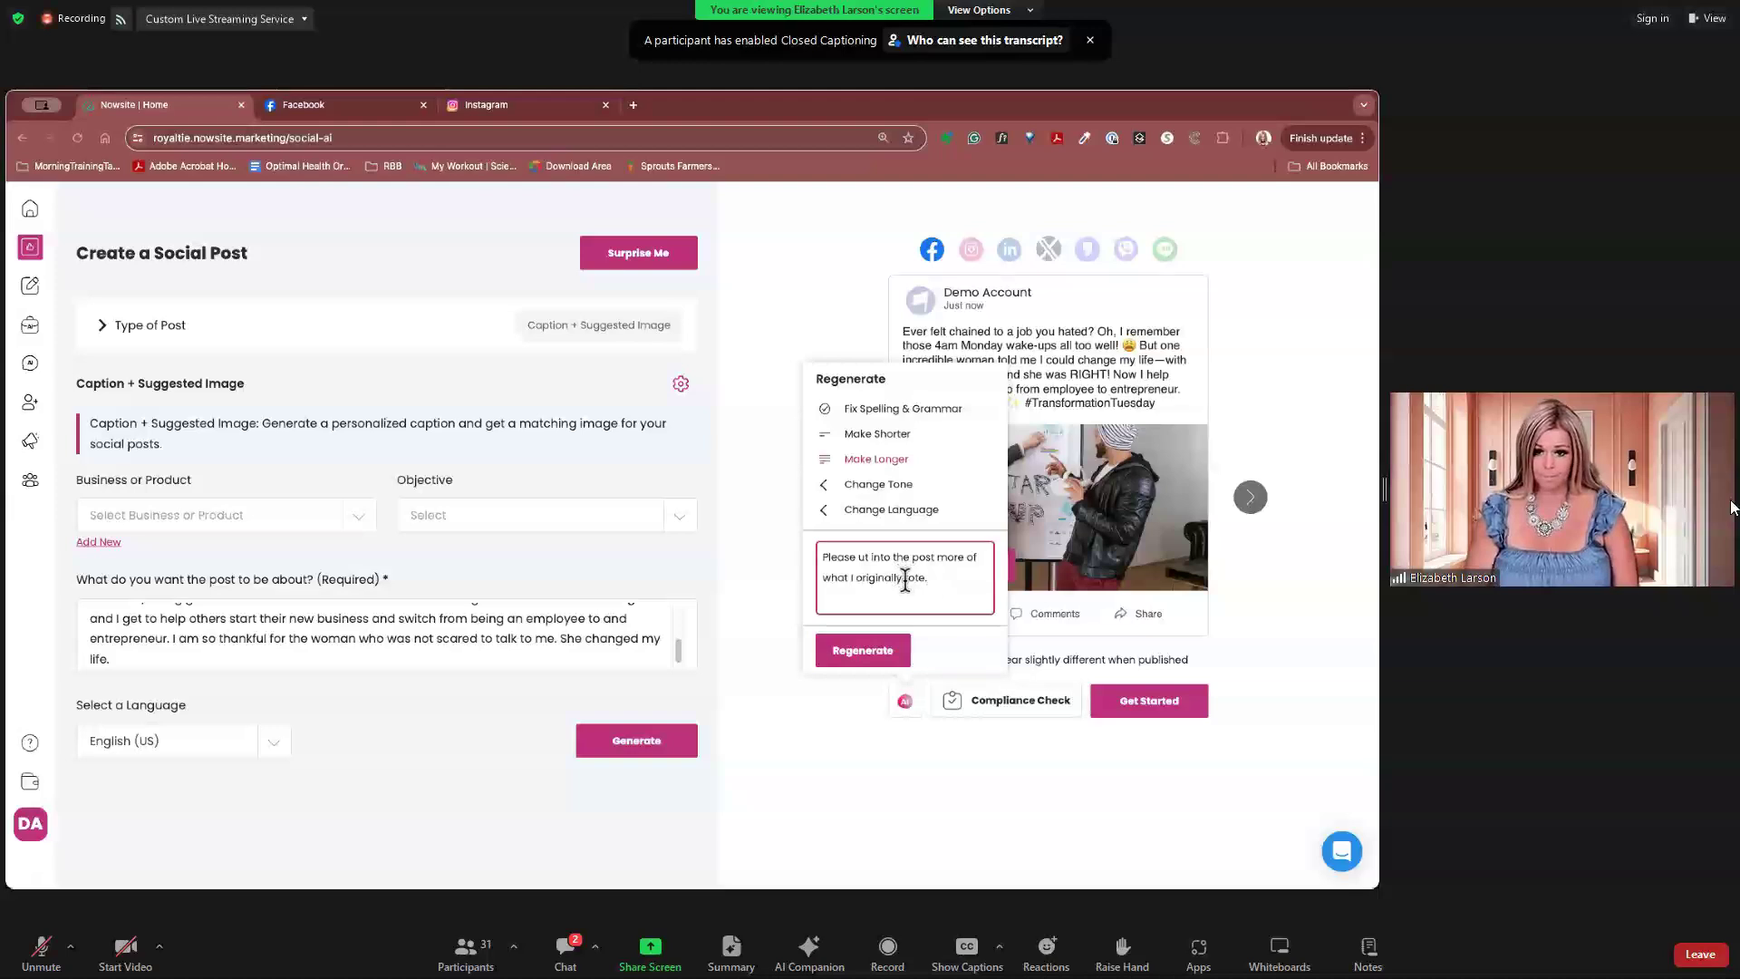
{"action": "type", "text": "w"}
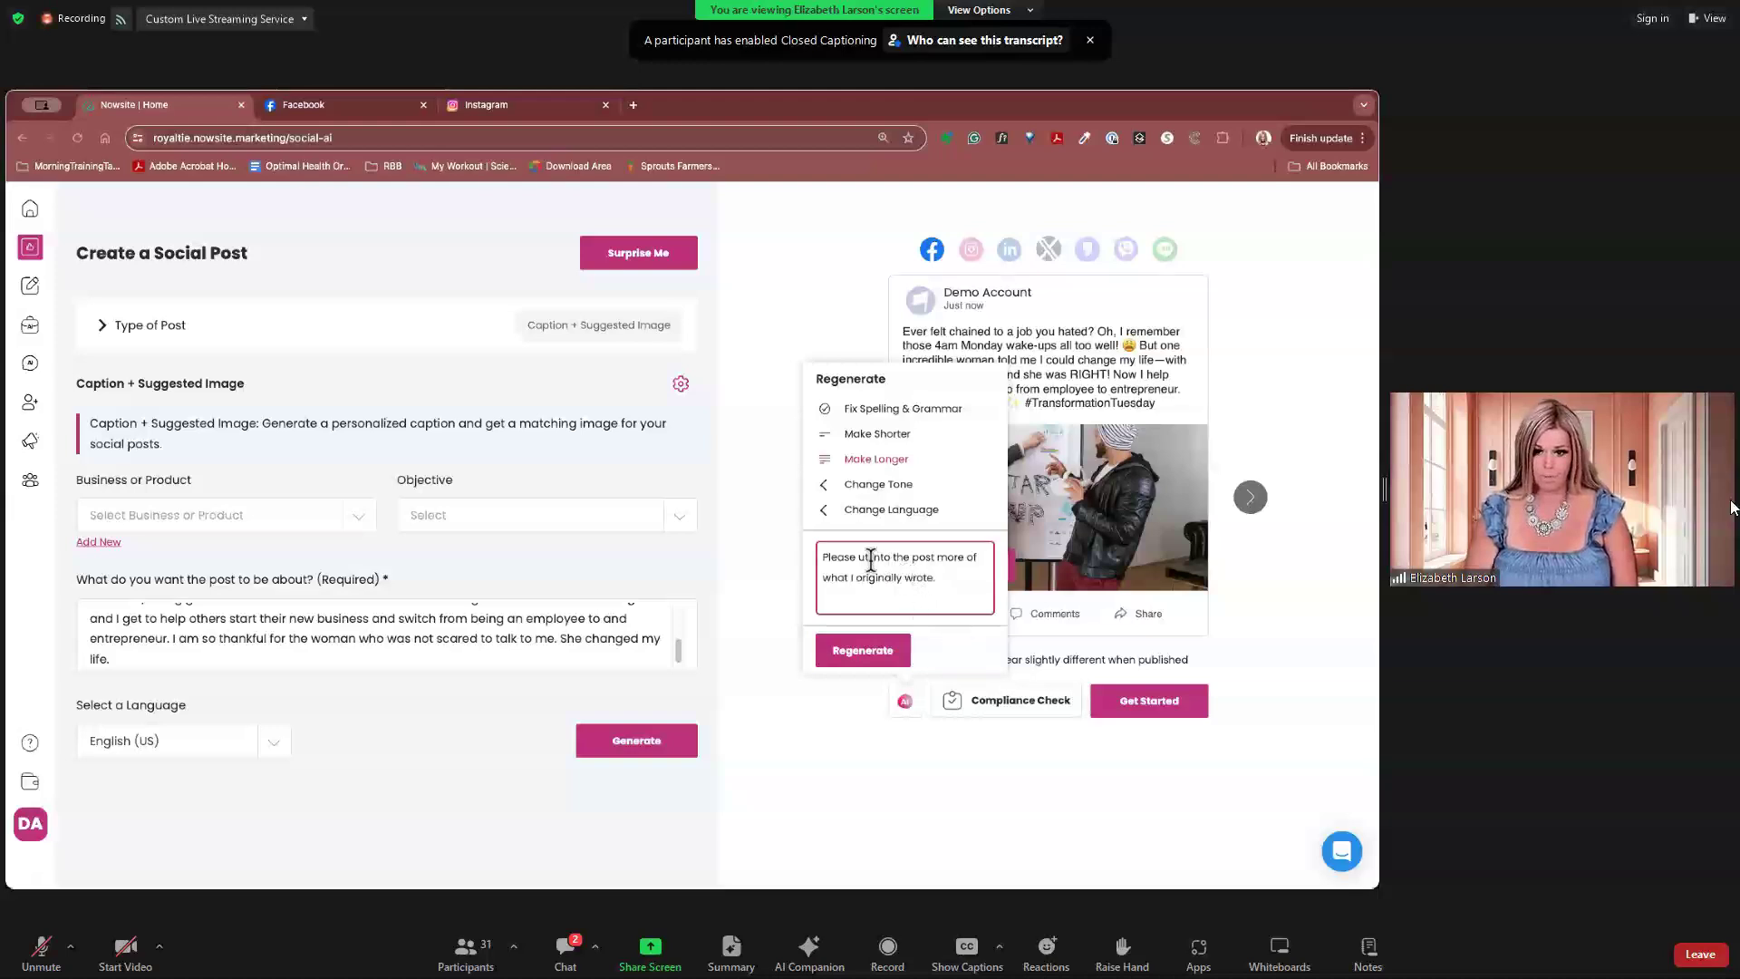
{"action": "left_click", "coordinate": [860, 557]}
{"action": "type", "text": "p"}
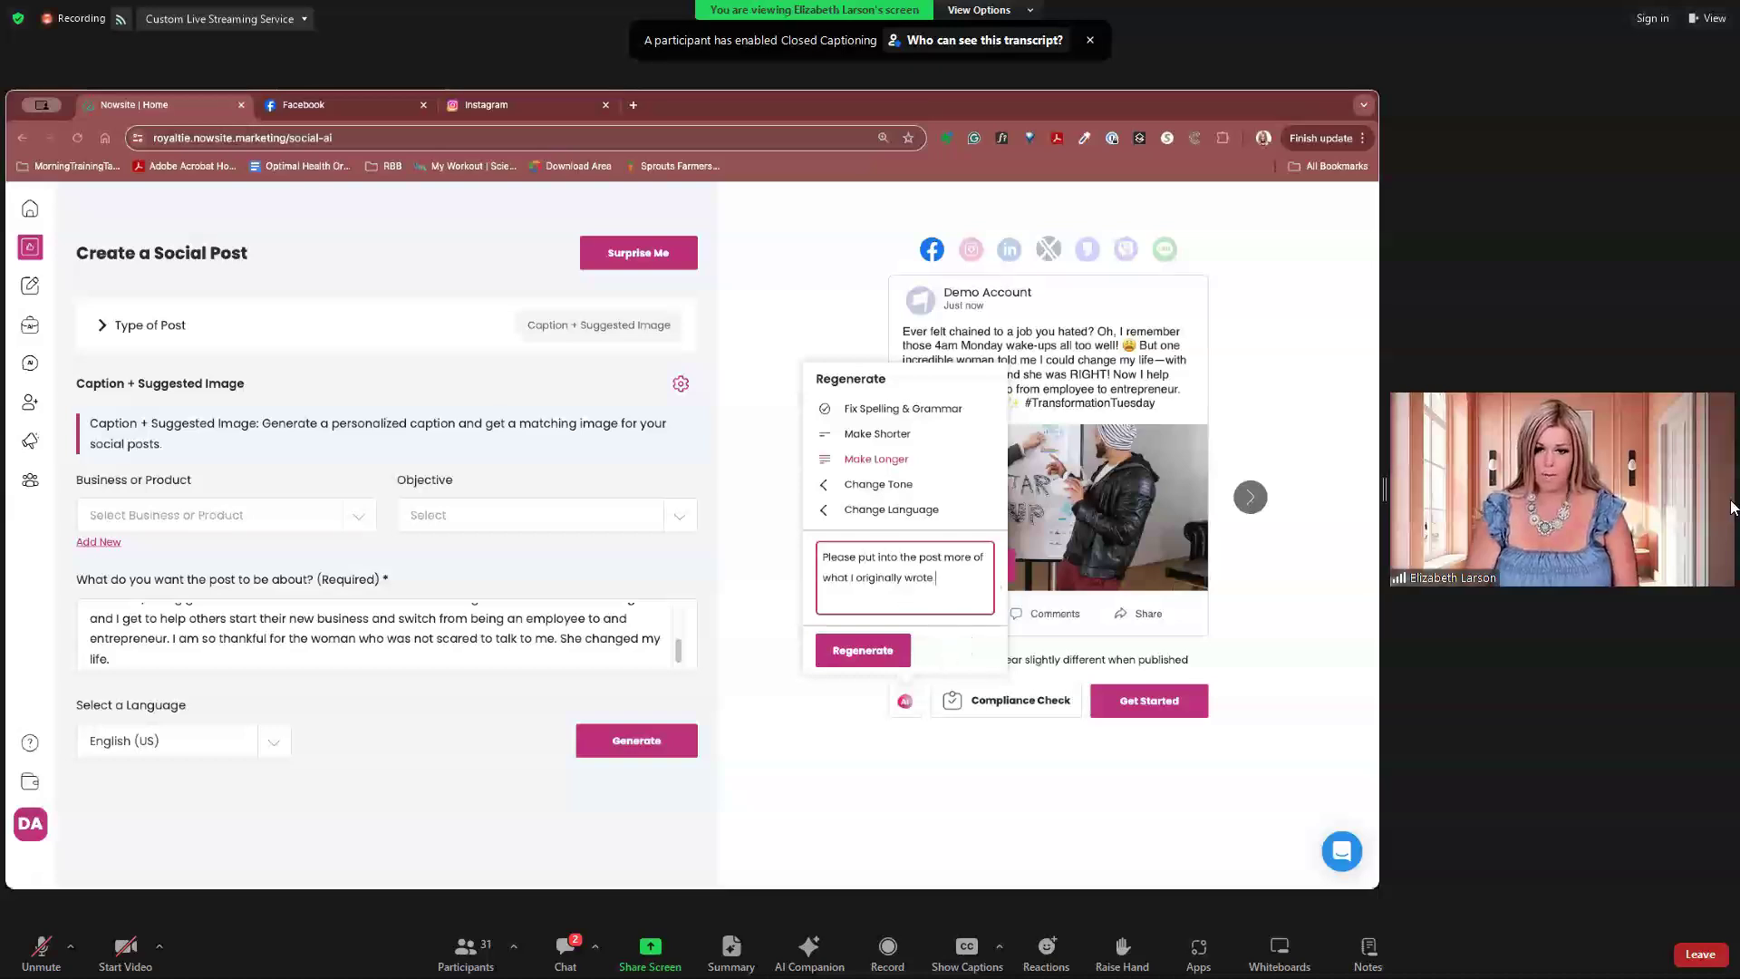
{"action": "type", "text": "out m"}
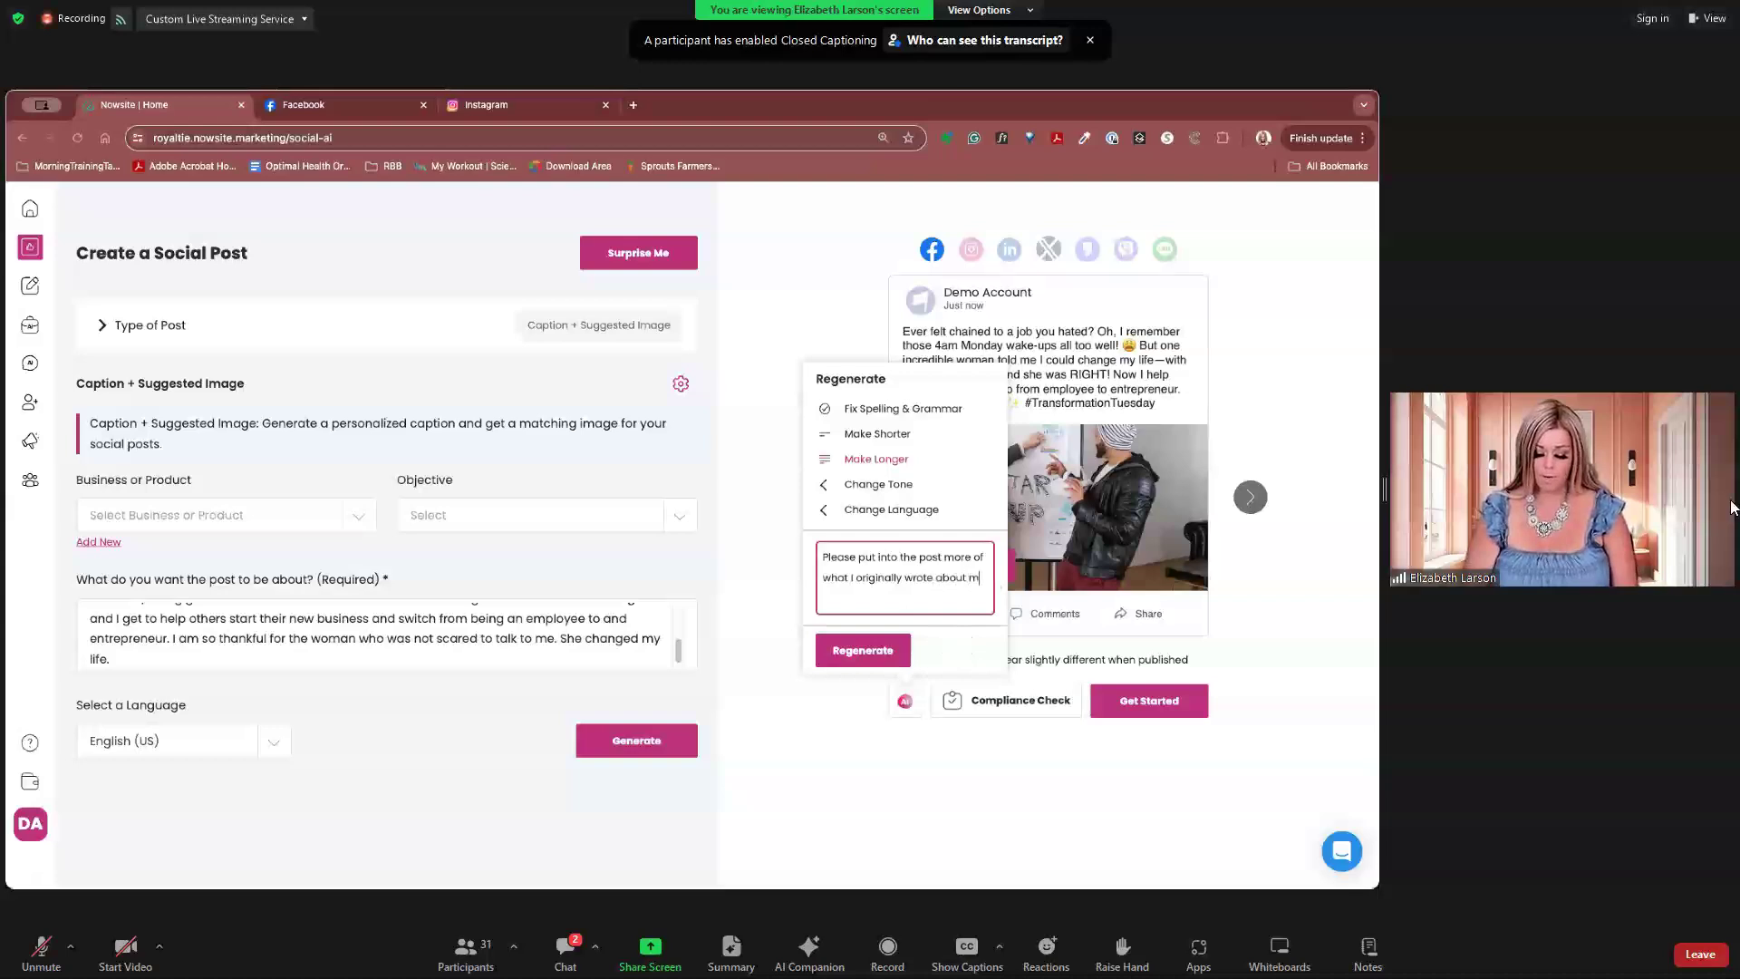
{"action": "type", "text": "y star"}
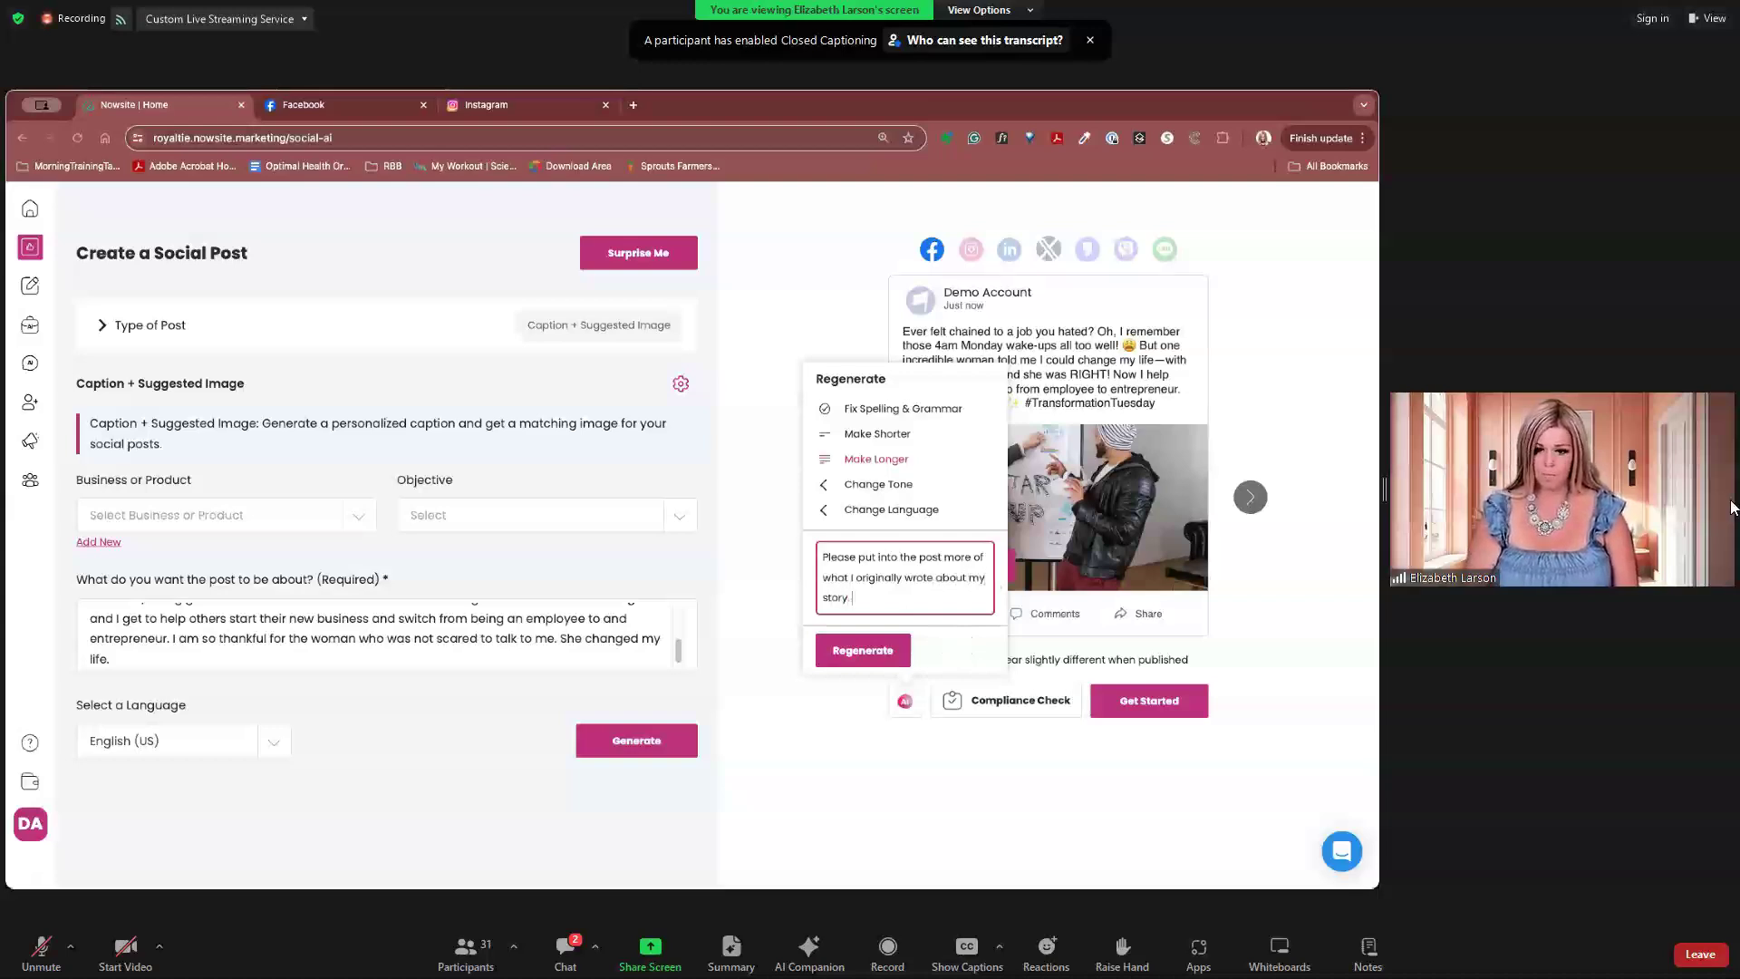
Step: Regenerate the caption using the Make Longer instructions
{"action": "left_click", "coordinate": [894, 649]}
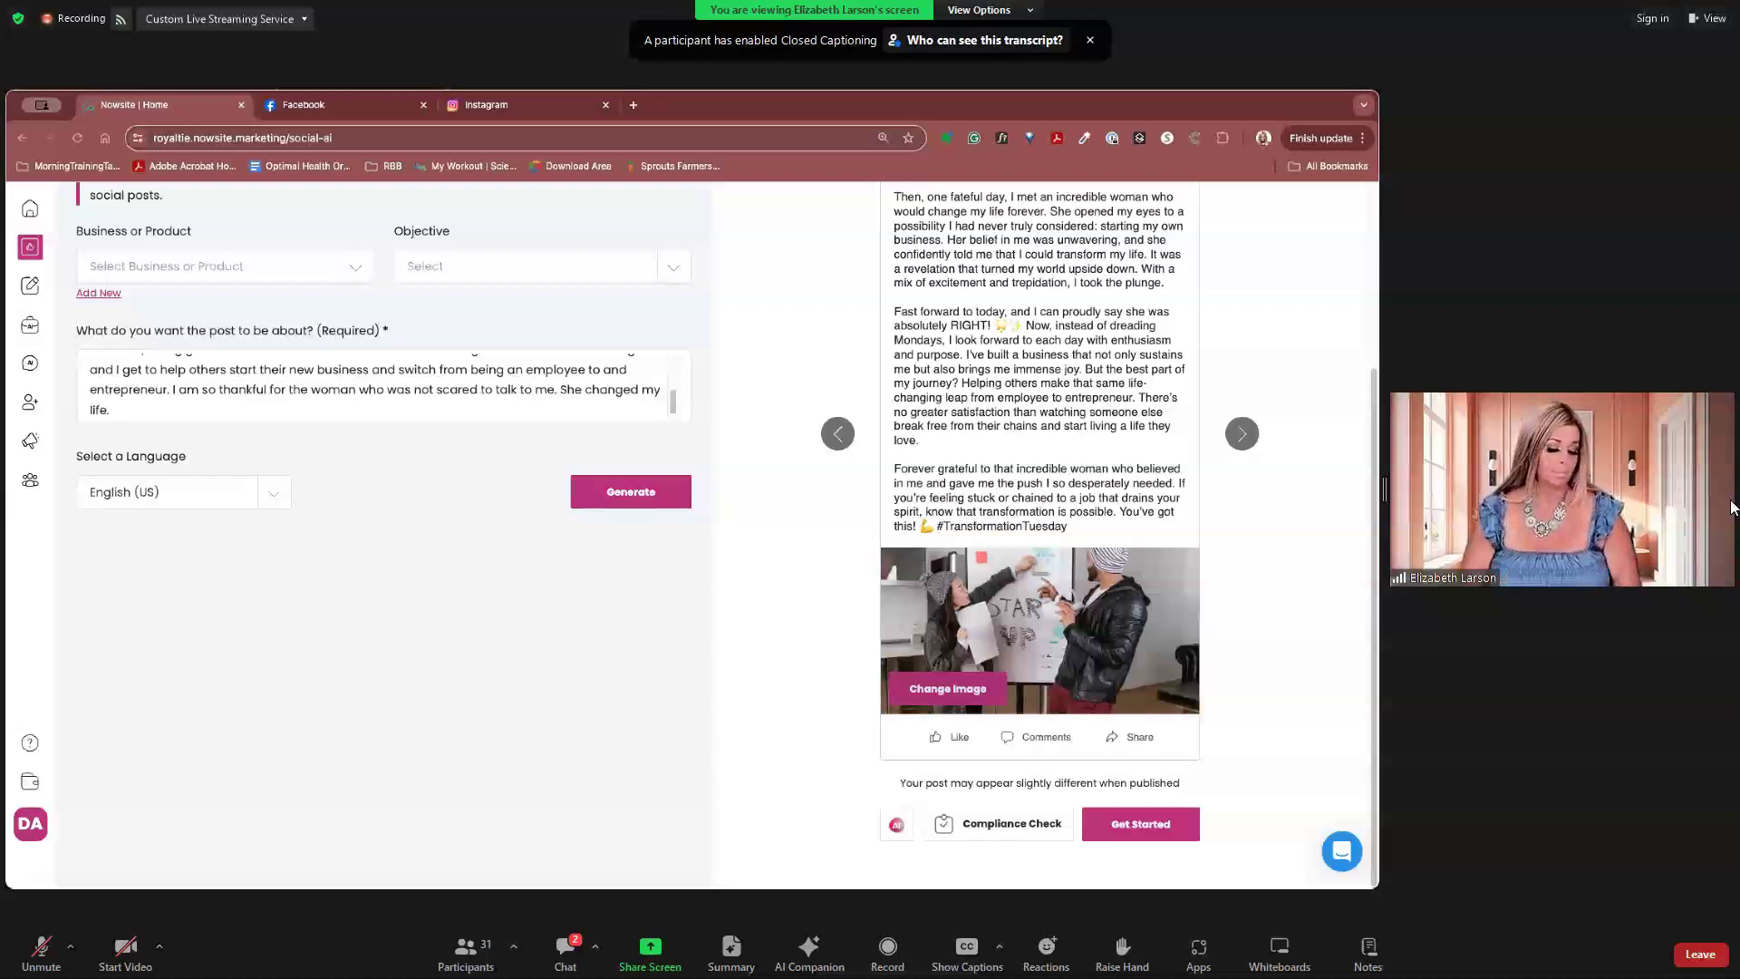
Step: Post to Facebook from Nowsite, copying the caption and downloading the image
{"action": "left_click", "coordinate": [370, 108]}
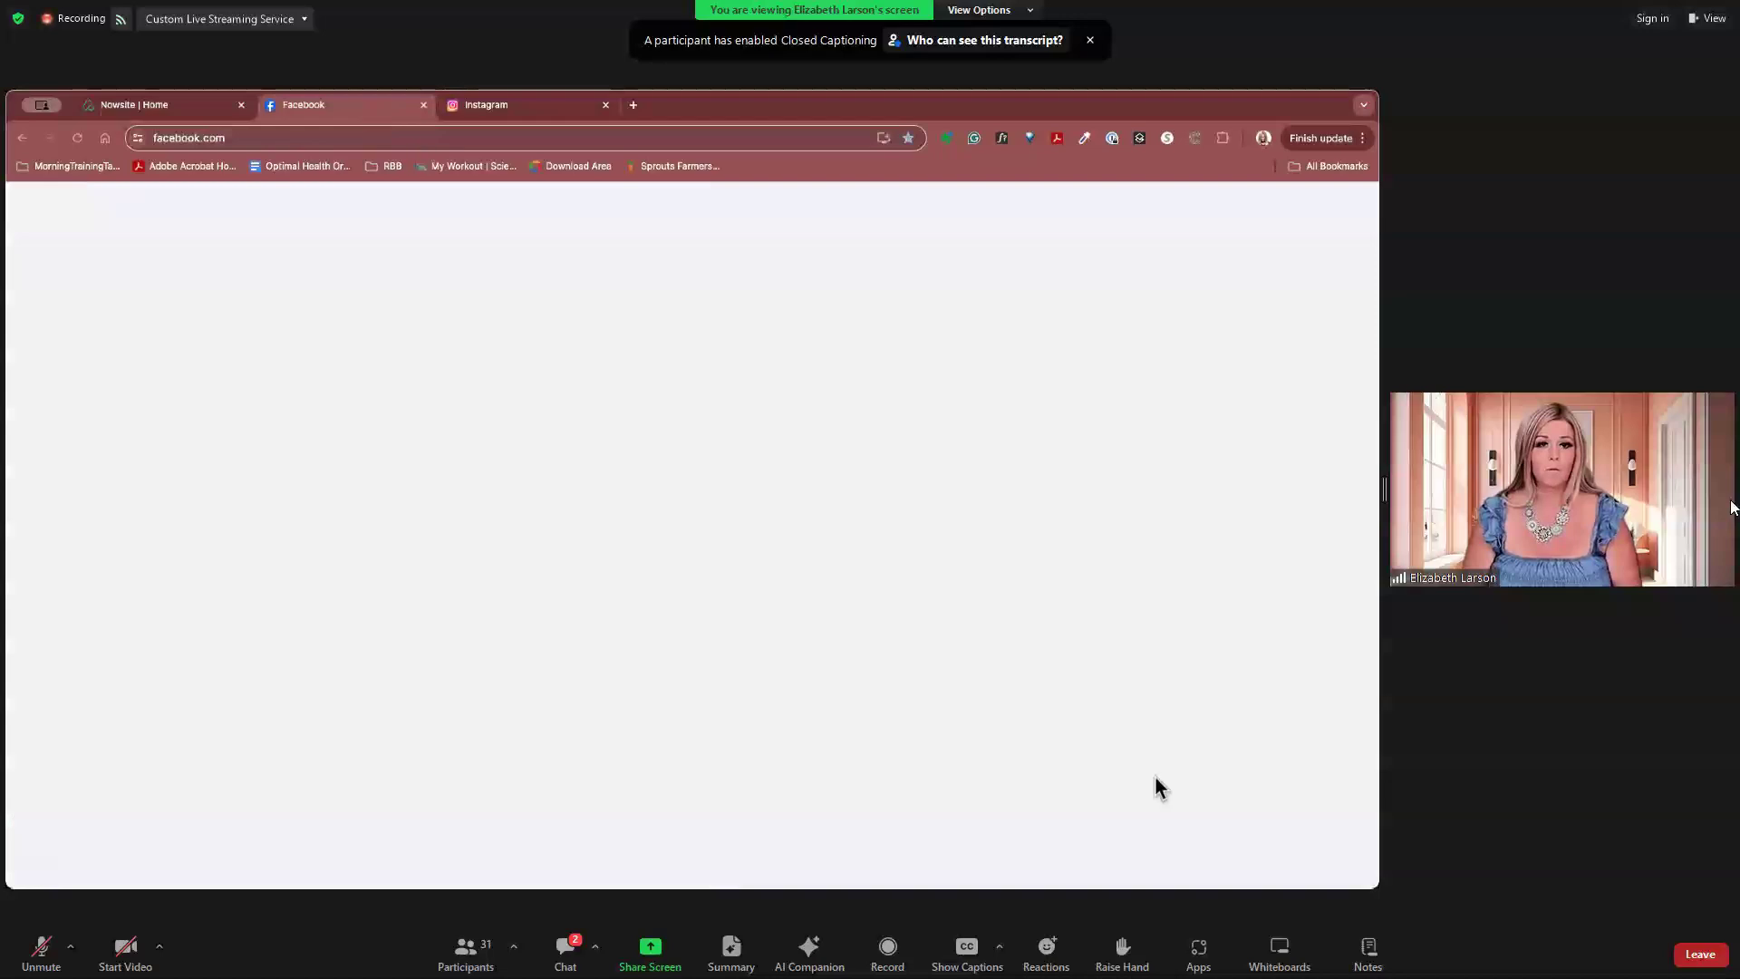
{"action": "key", "text": "ctrl+1"}
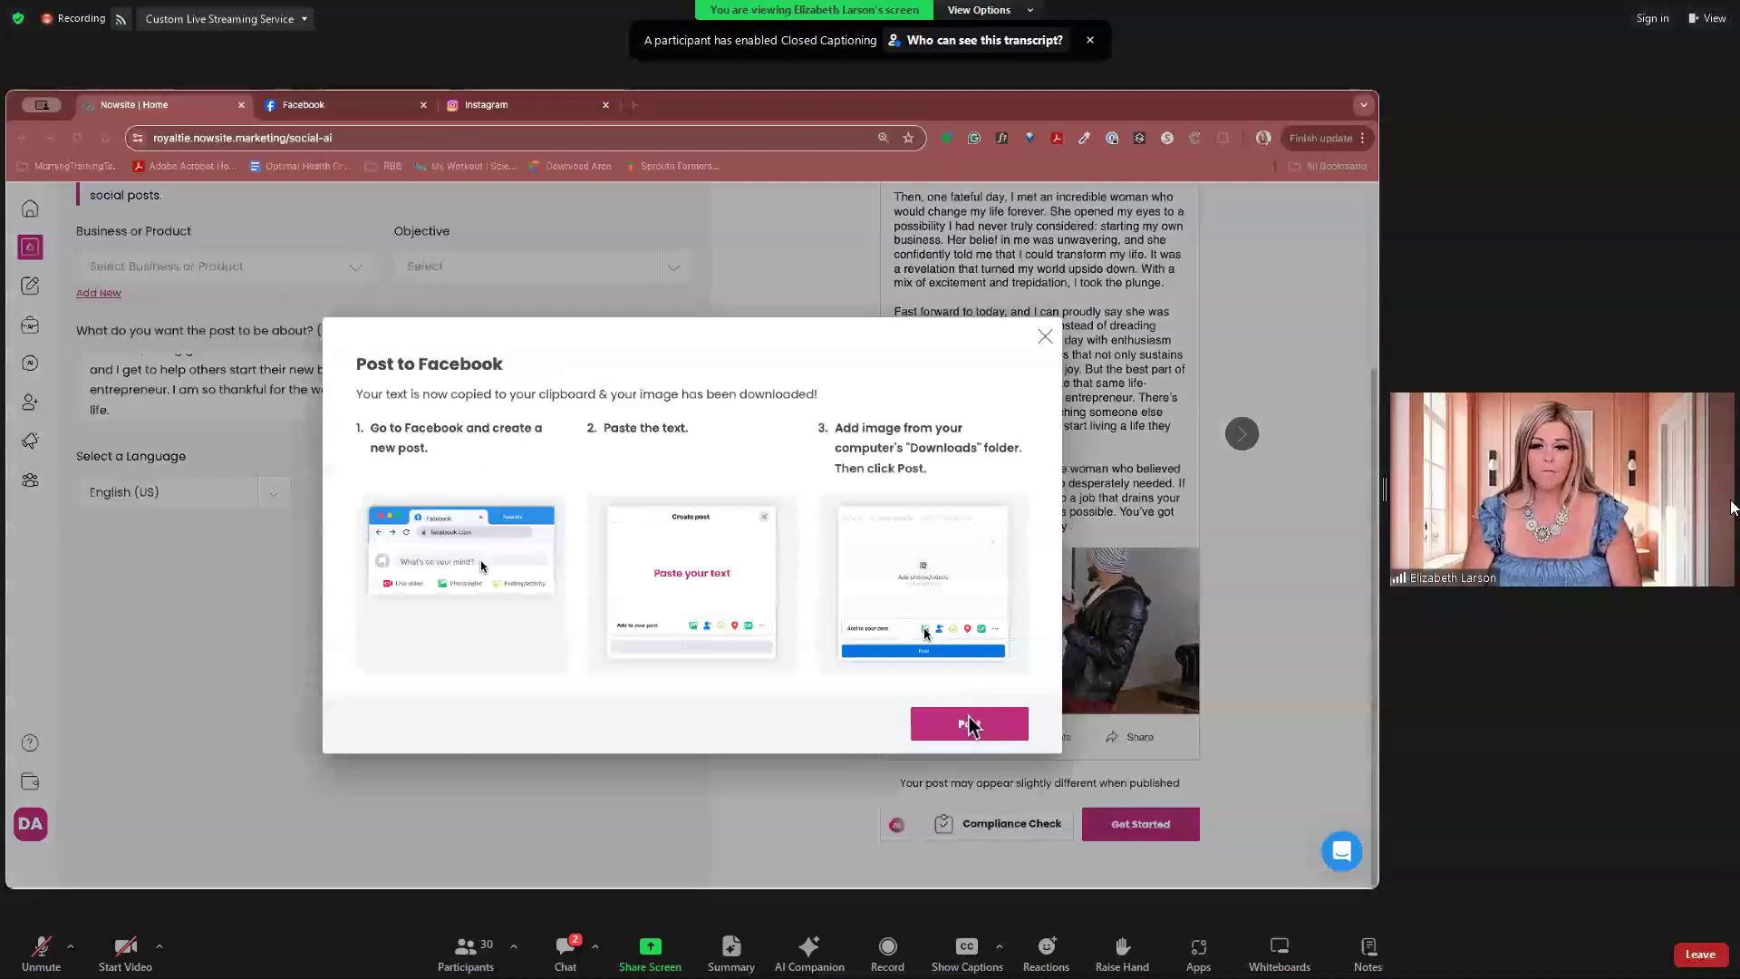
{"action": "left_click", "coordinate": [969, 725]}
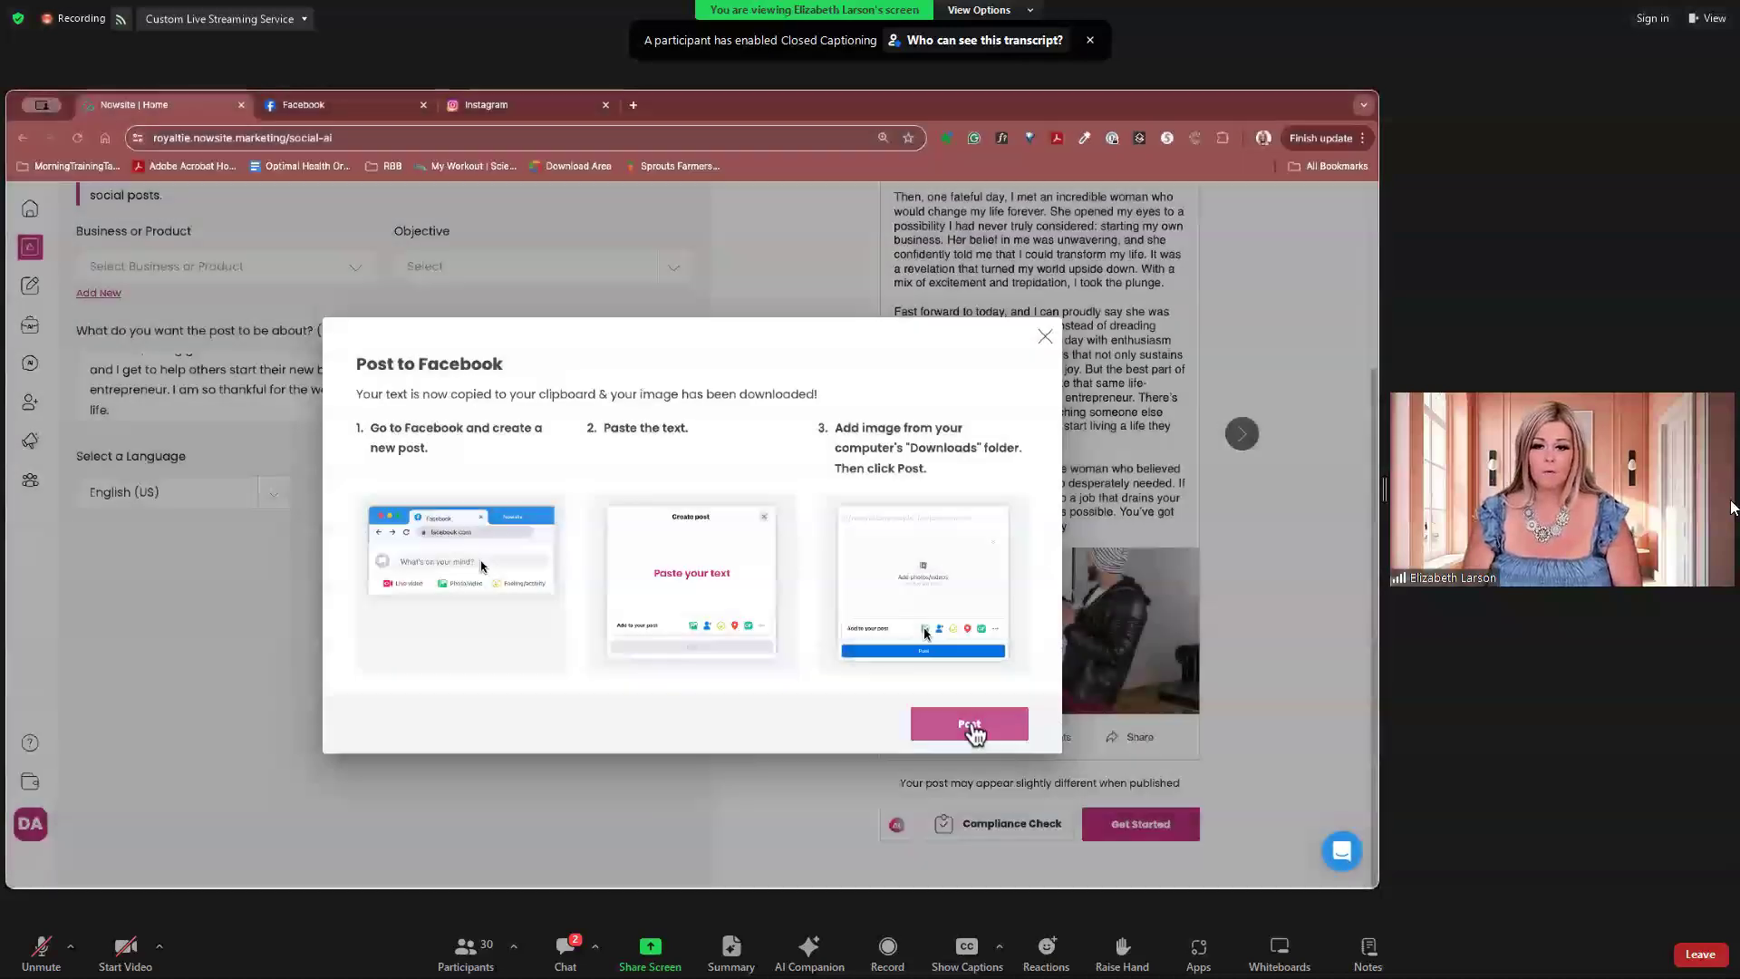
{"action": "left_click", "coordinate": [966, 724]}
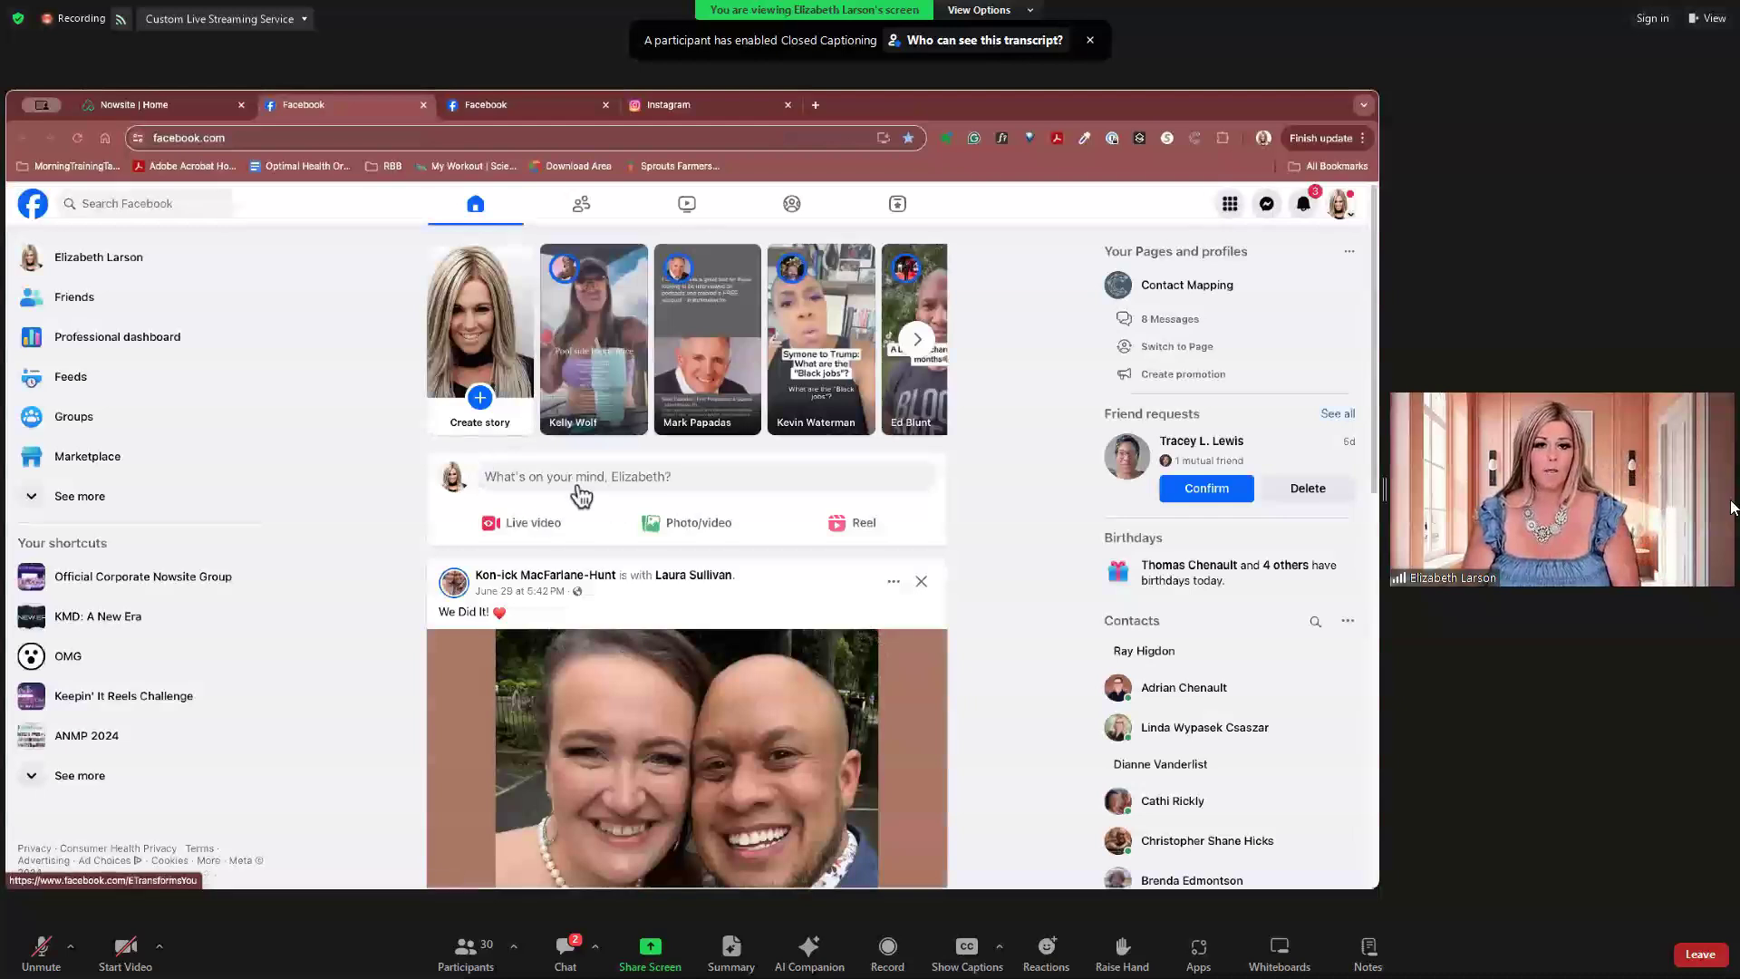
Step: Start a new public Facebook post holding the 'Ever felt chained to a job…' caption, adding a photo
{"action": "left_click", "coordinate": [544, 477]}
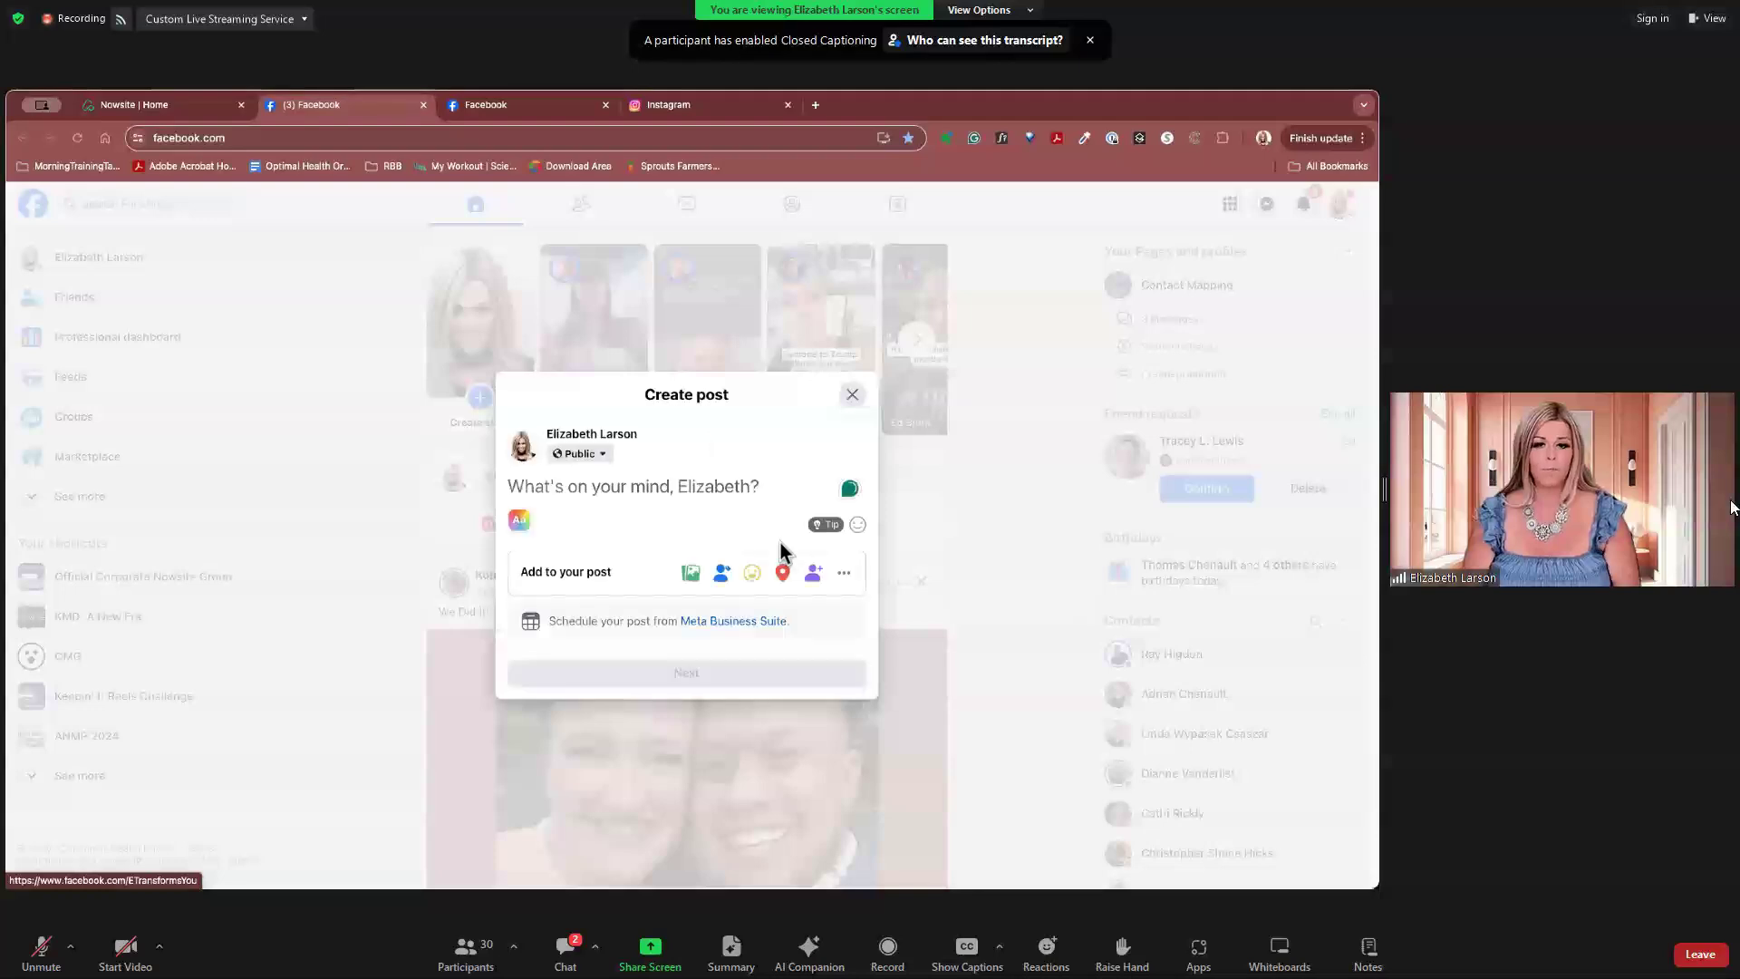
{"action": "left_click", "coordinate": [693, 577]}
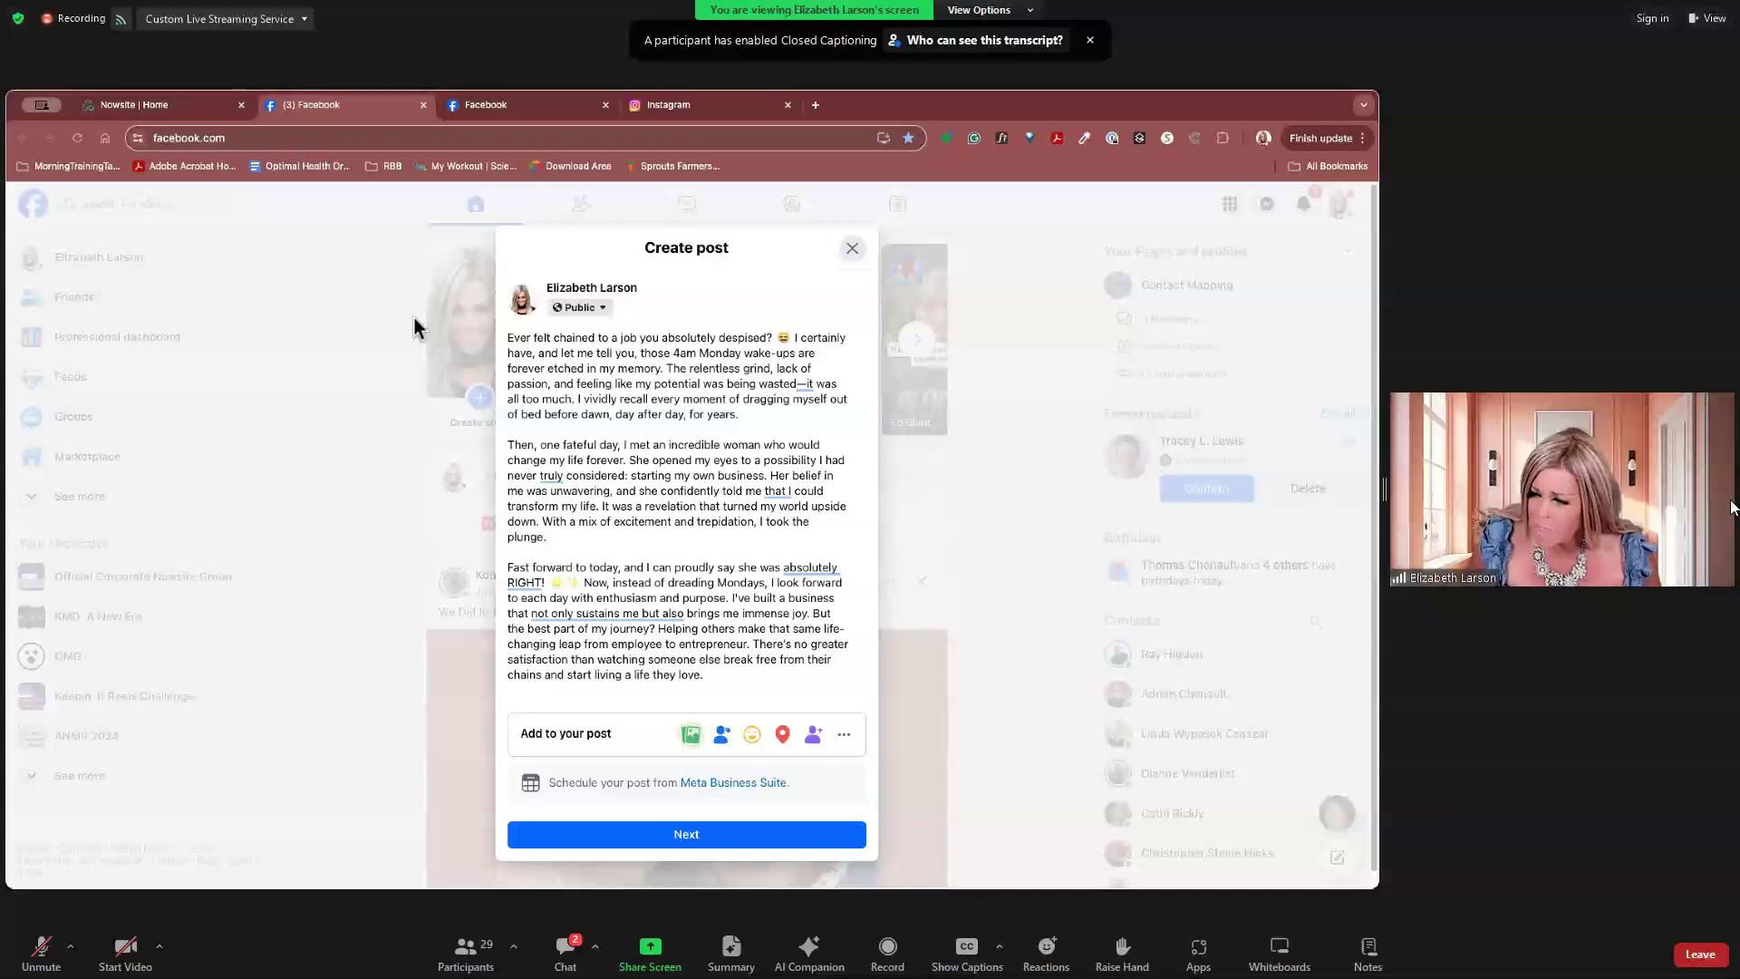
Step: Break the opening question, 'I vividly recall' and 'She opened my eyes' into separate paragraphs
{"action": "left_click", "coordinate": [554, 352]}
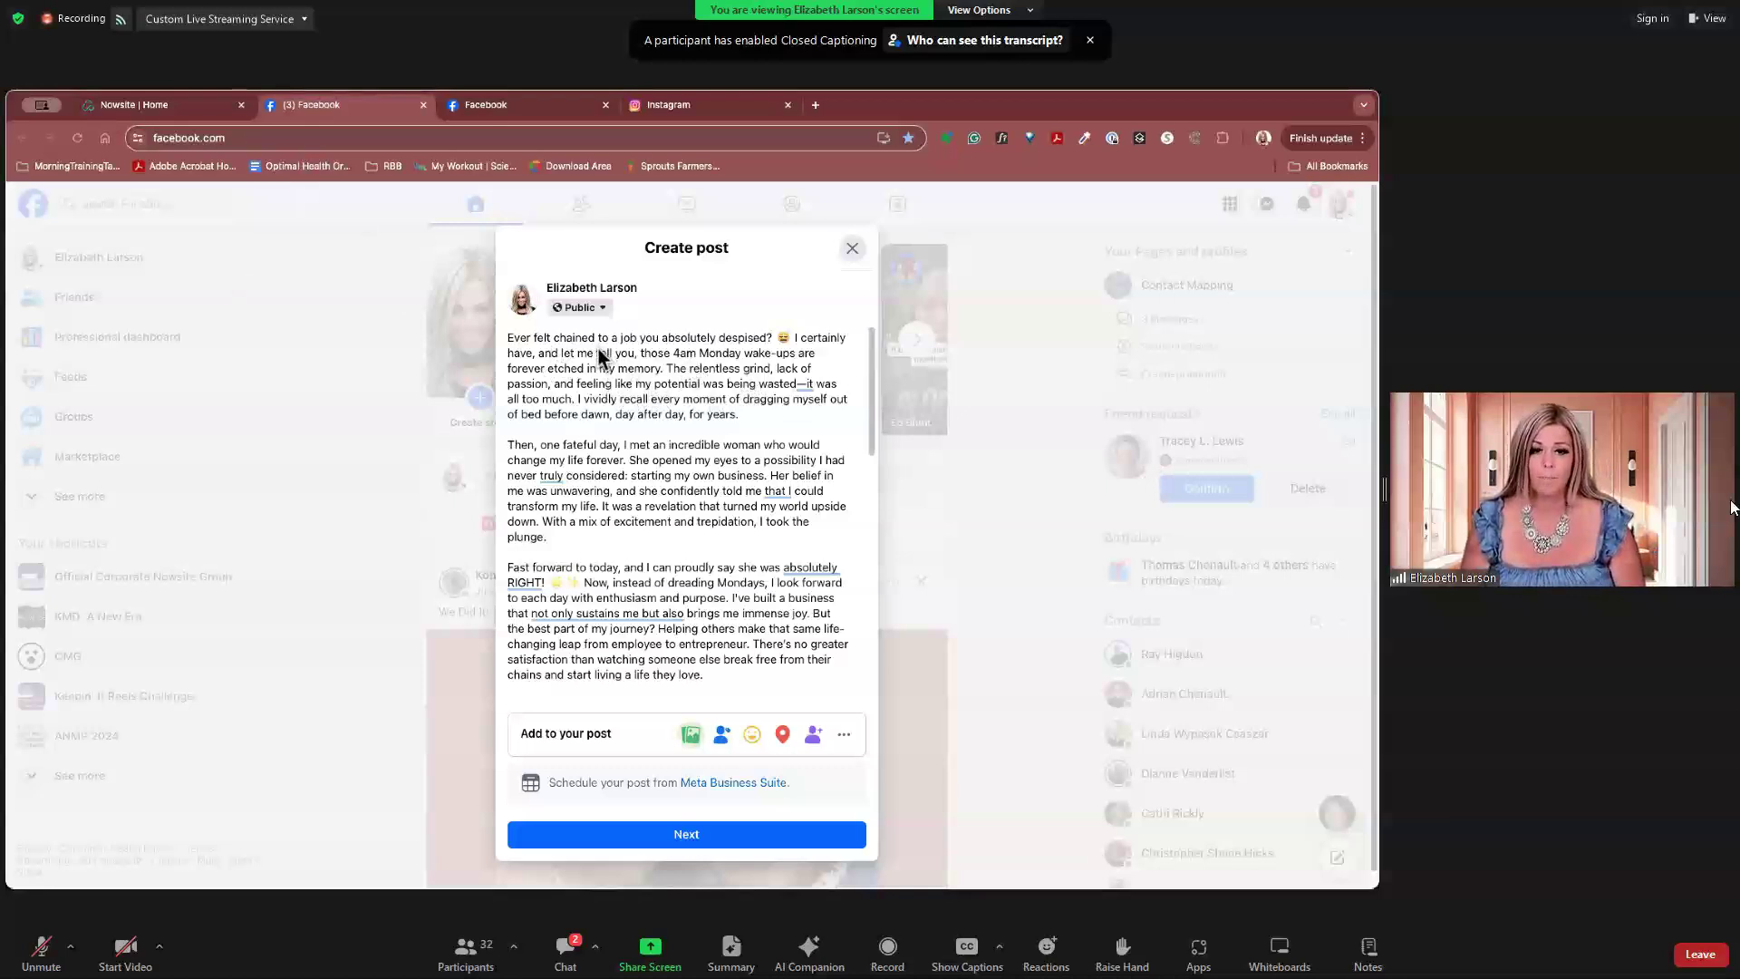
{"action": "left_click", "coordinate": [792, 339]}
{"action": "key", "text": "Return"}
{"action": "key", "text": "Return"}
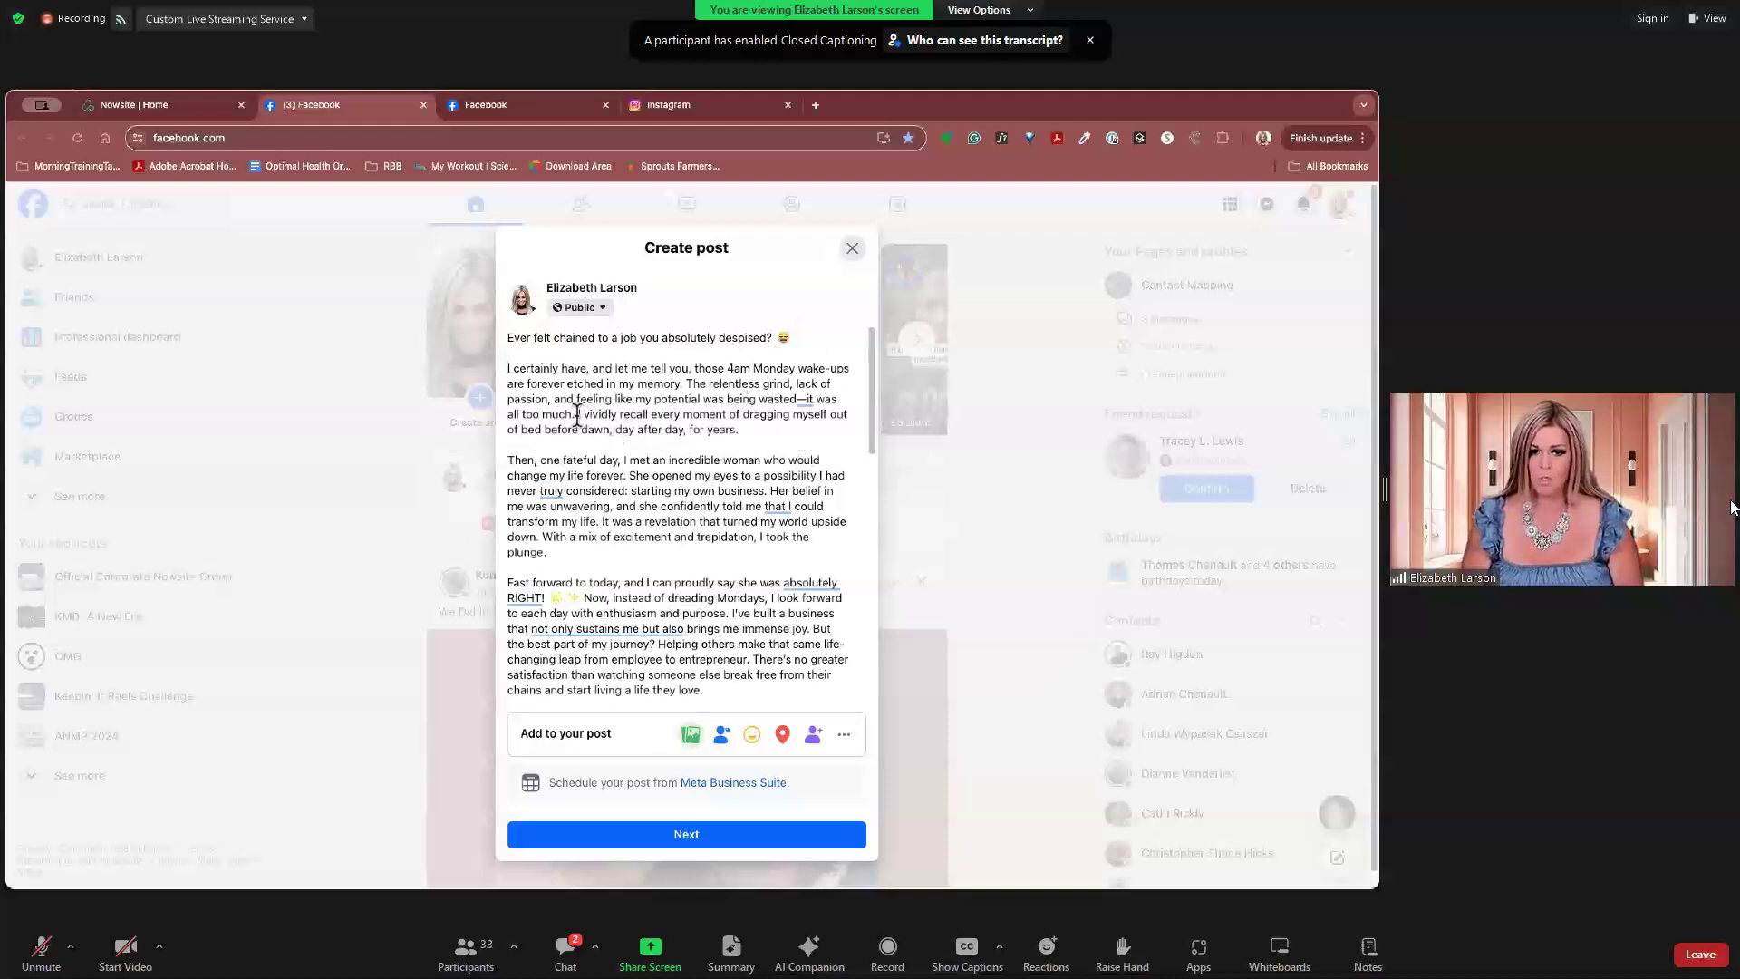
{"action": "left_click", "coordinate": [577, 414]}
{"action": "key", "text": "Return"}
{"action": "key", "text": "Return"}
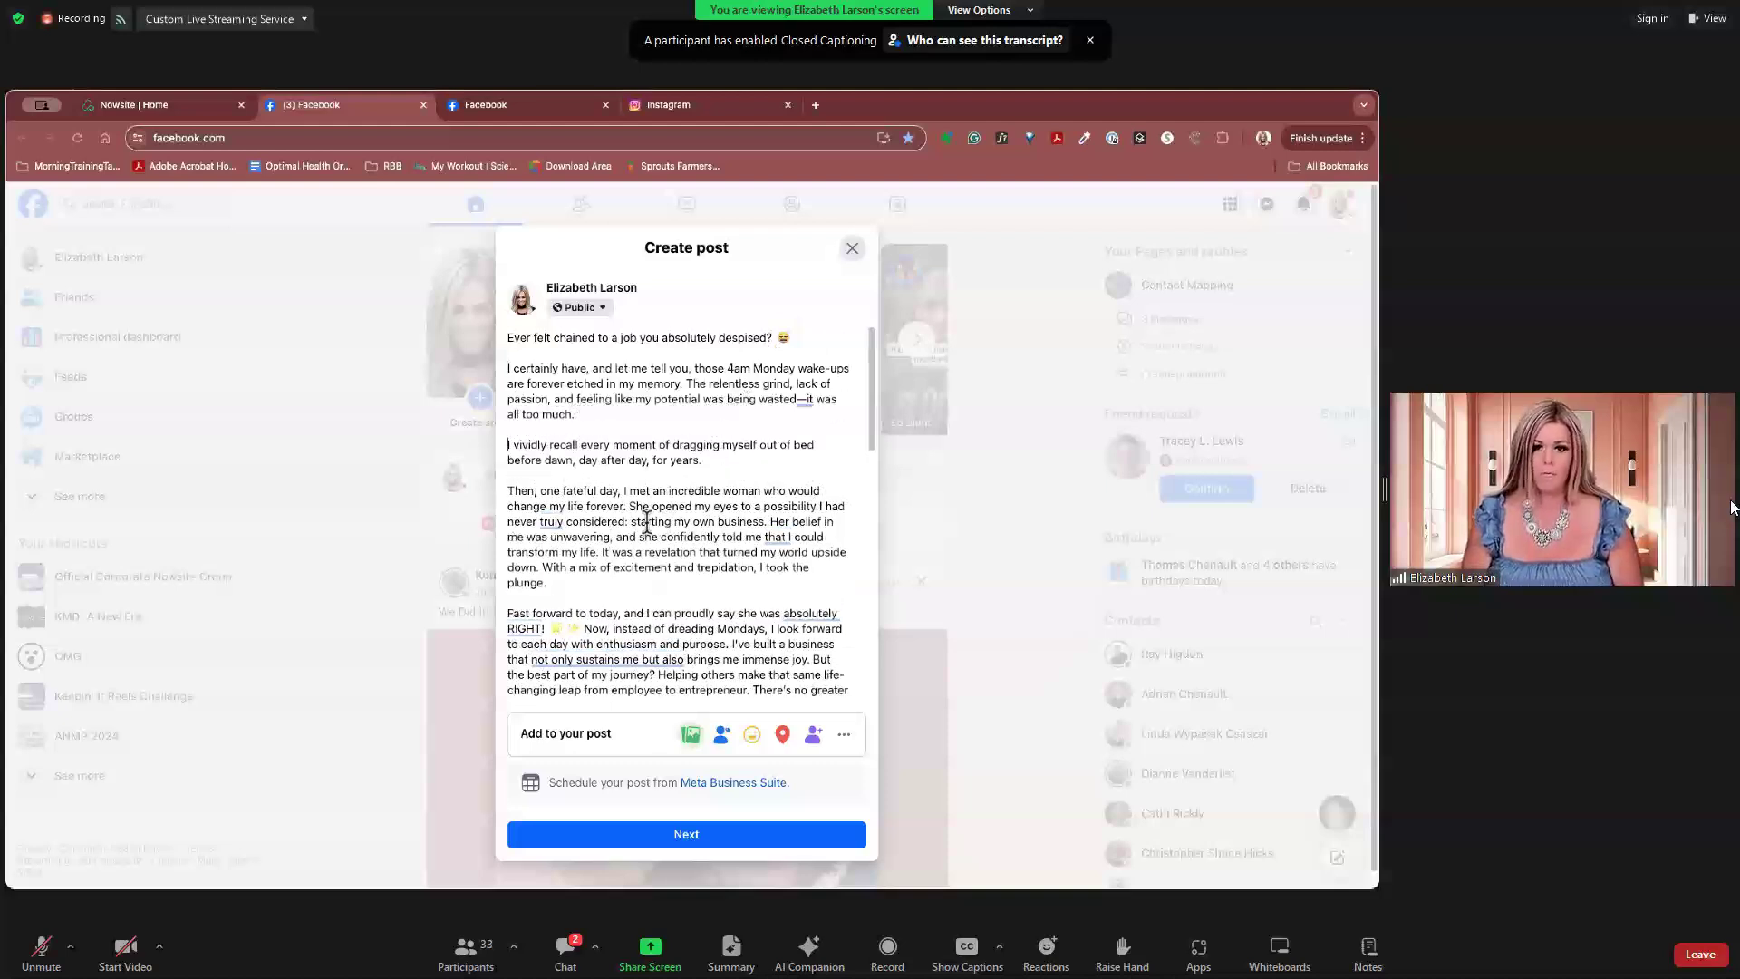
{"action": "scroll", "coordinate": [661, 514], "scroll_direction": "down", "scroll_amount": 2}
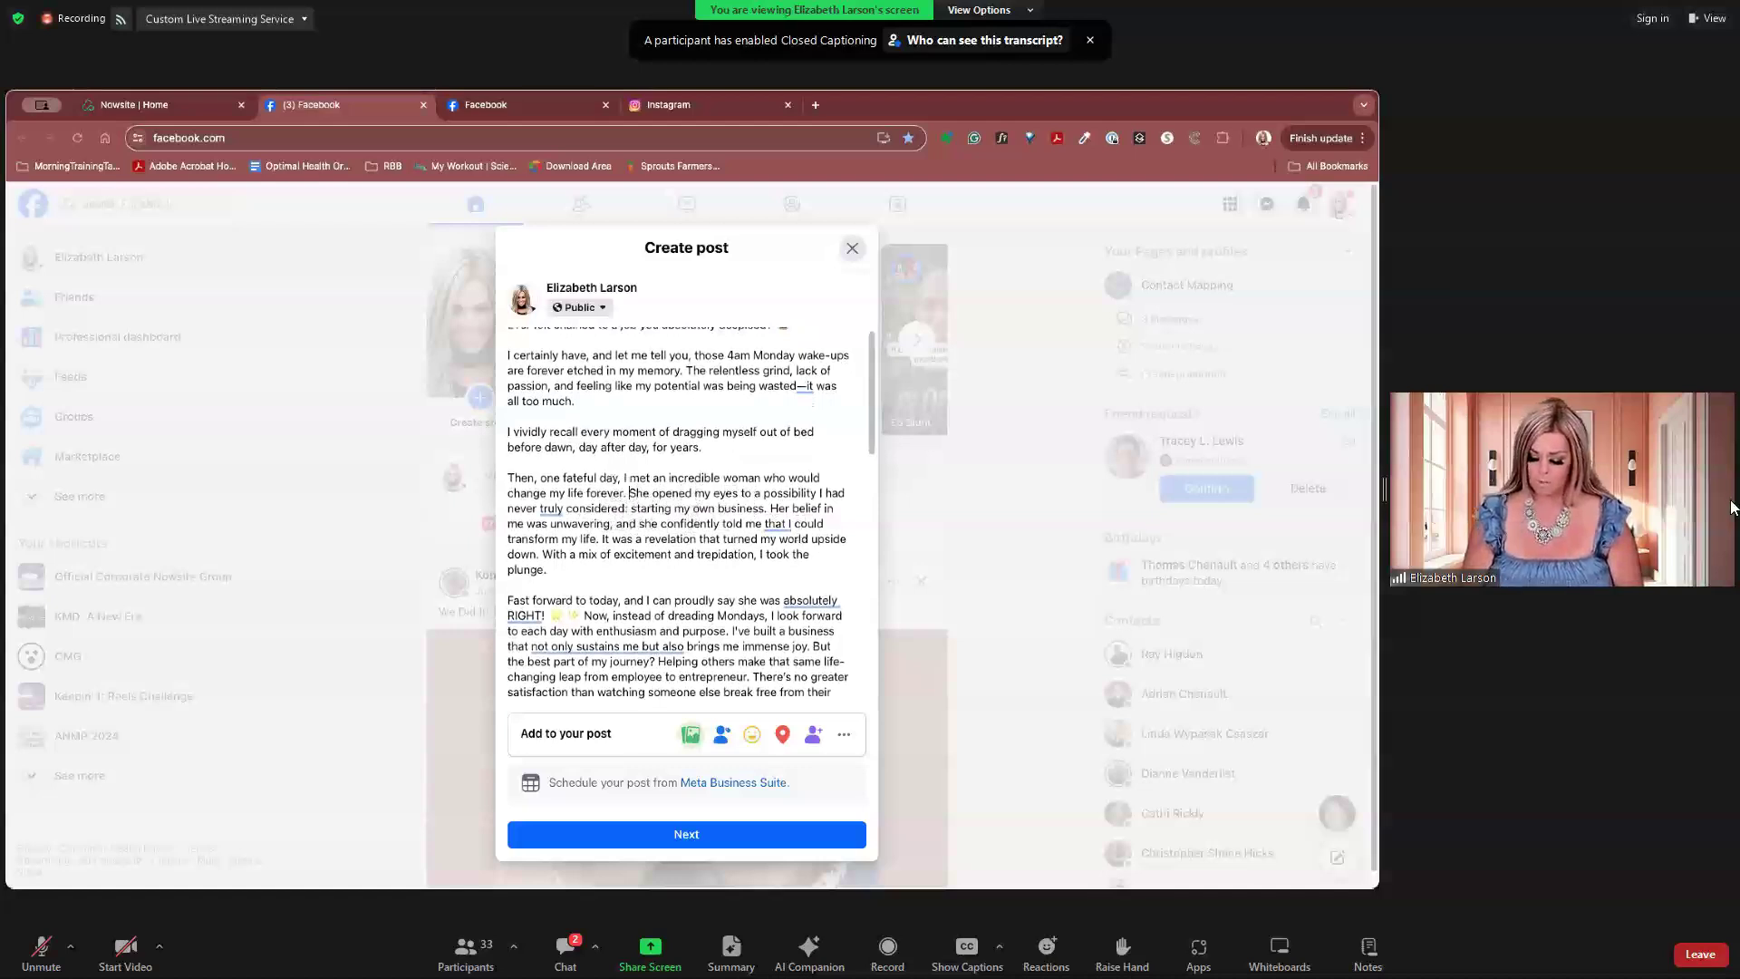
{"action": "key", "text": "Return"}
{"action": "key", "text": "Return"}
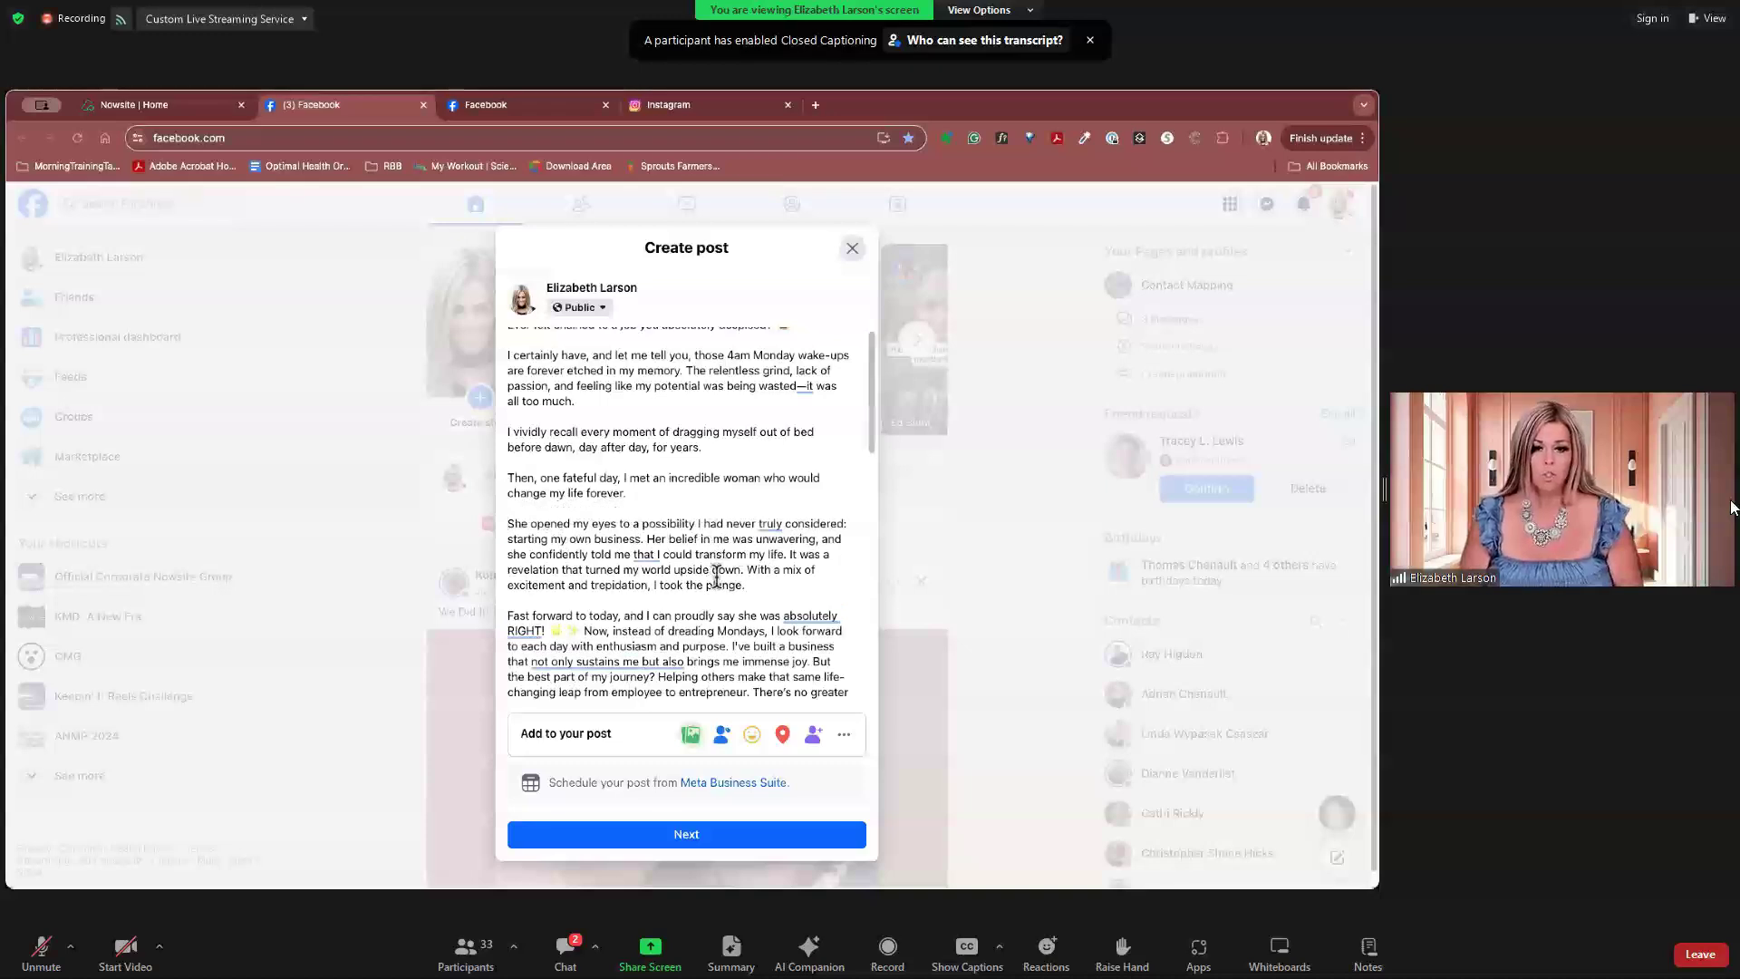
Step: Start new paragraphs at 'Her belief', 'It was a revelation' and 'Now, instead of dreading Mondays'
{"action": "scroll", "coordinate": [723, 567], "scroll_direction": "down", "scroll_amount": 1}
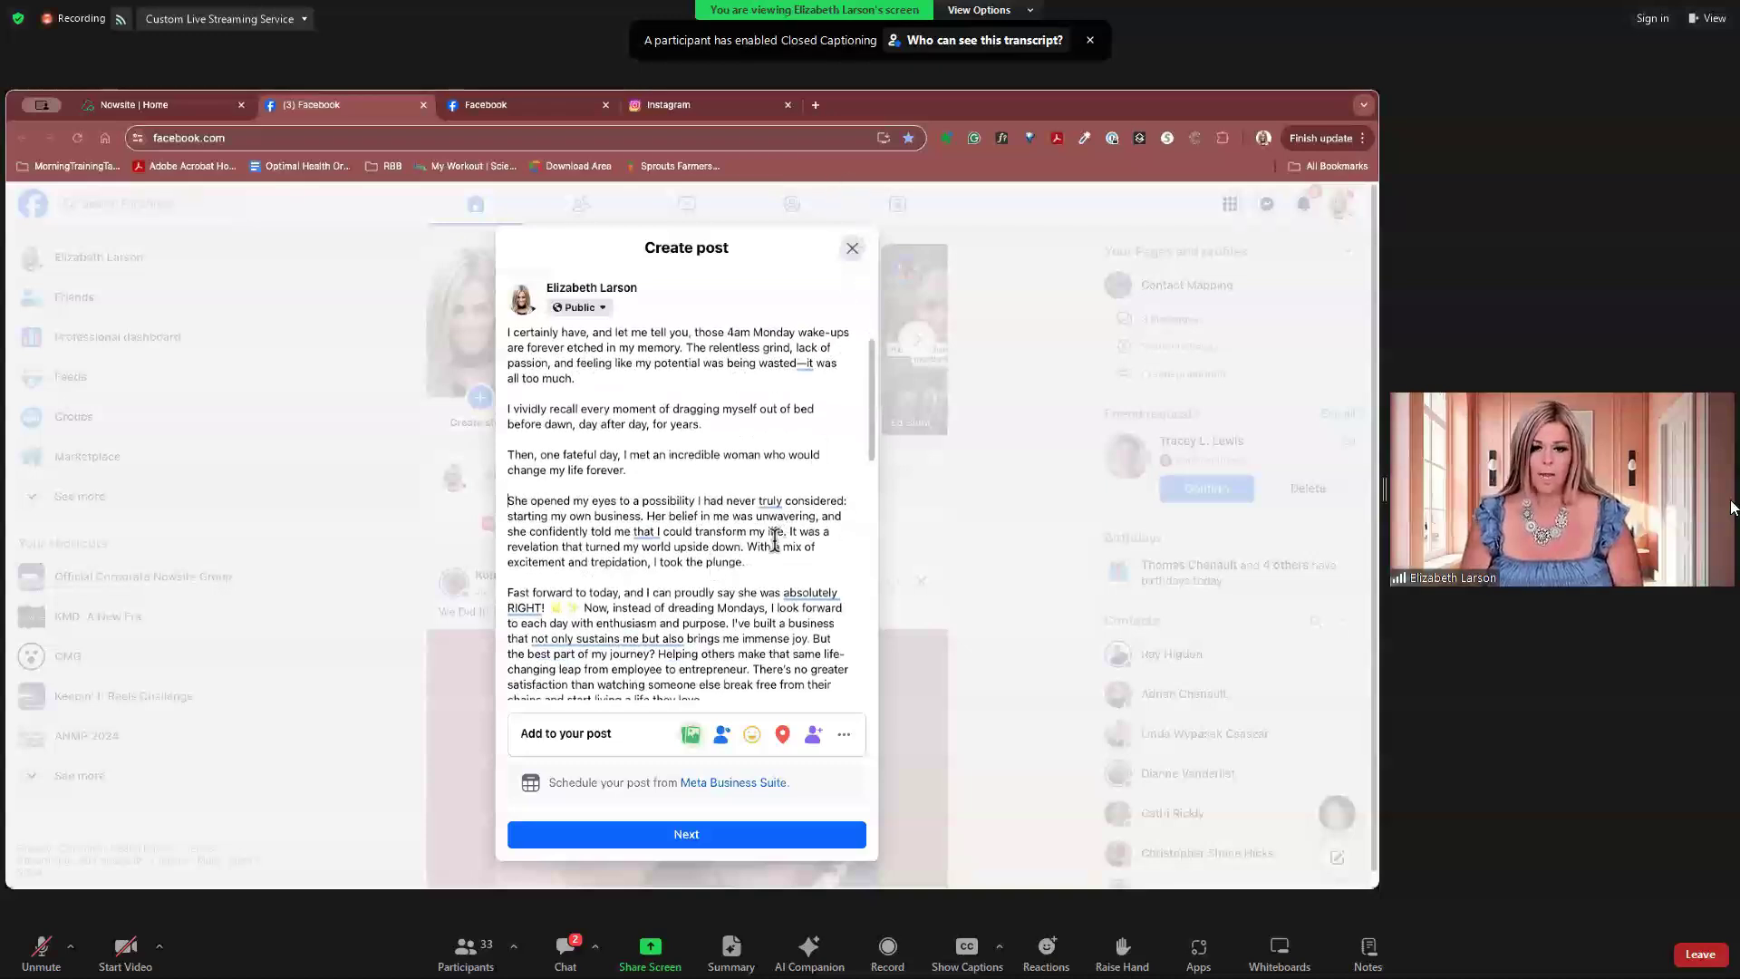
{"action": "scroll", "coordinate": [775, 537], "scroll_direction": "down", "scroll_amount": 1}
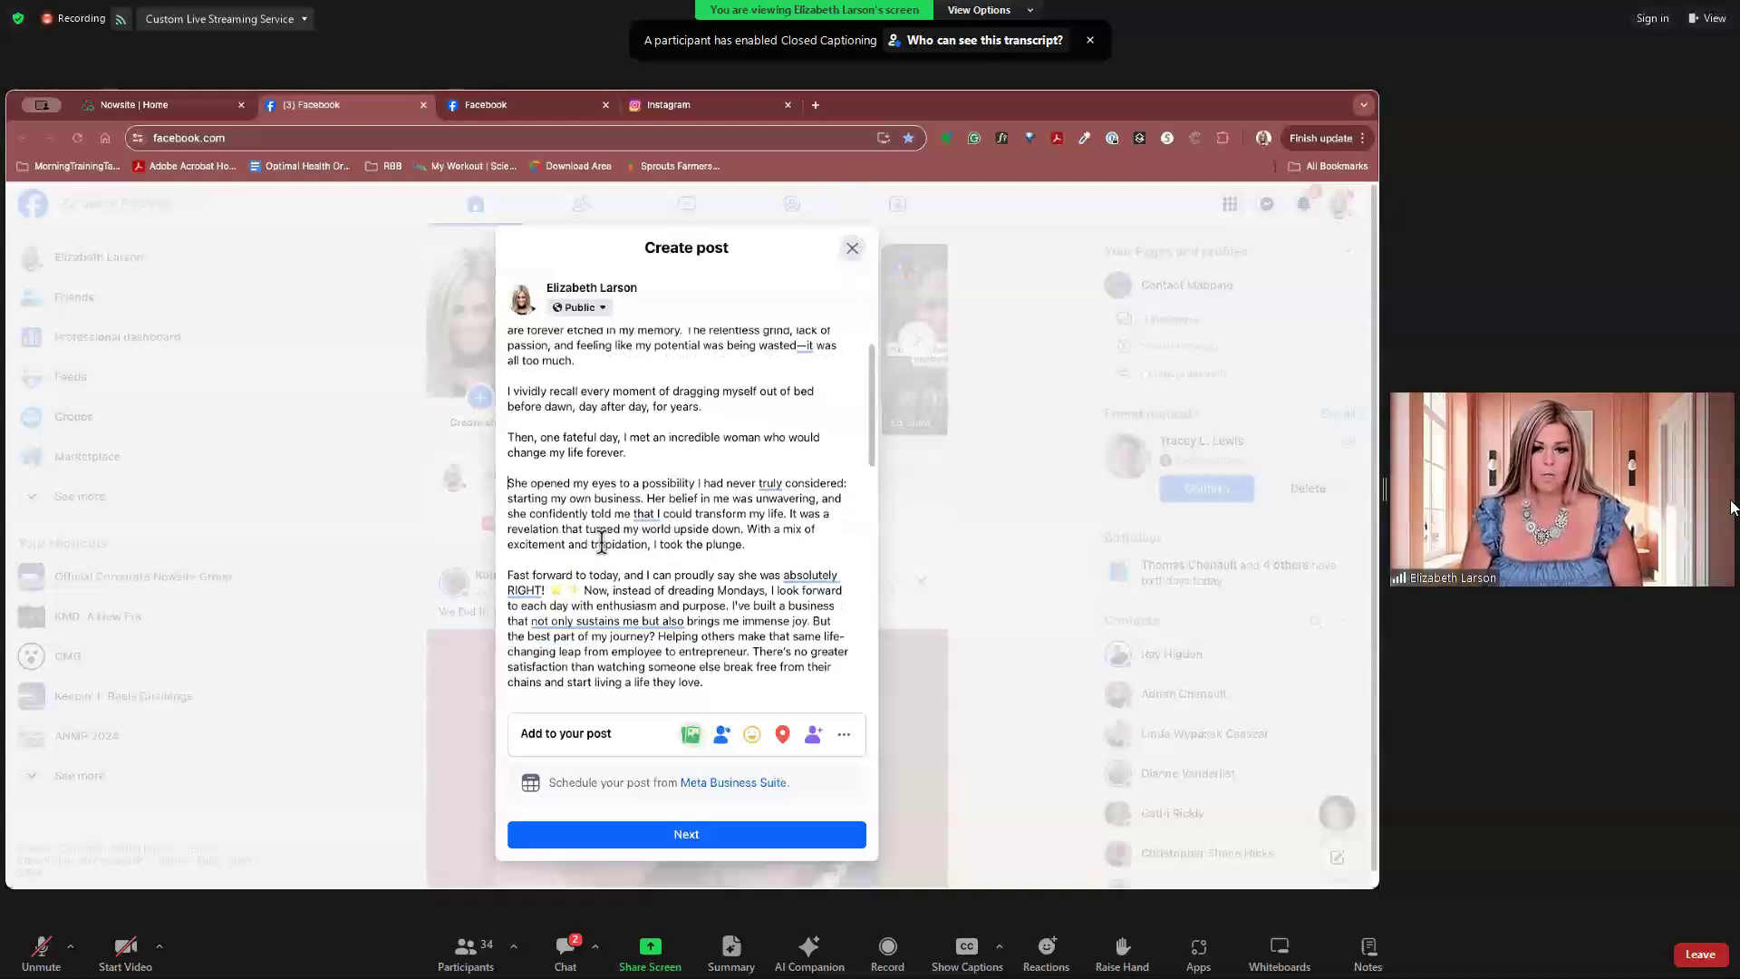
{"action": "left_click", "coordinate": [647, 497]}
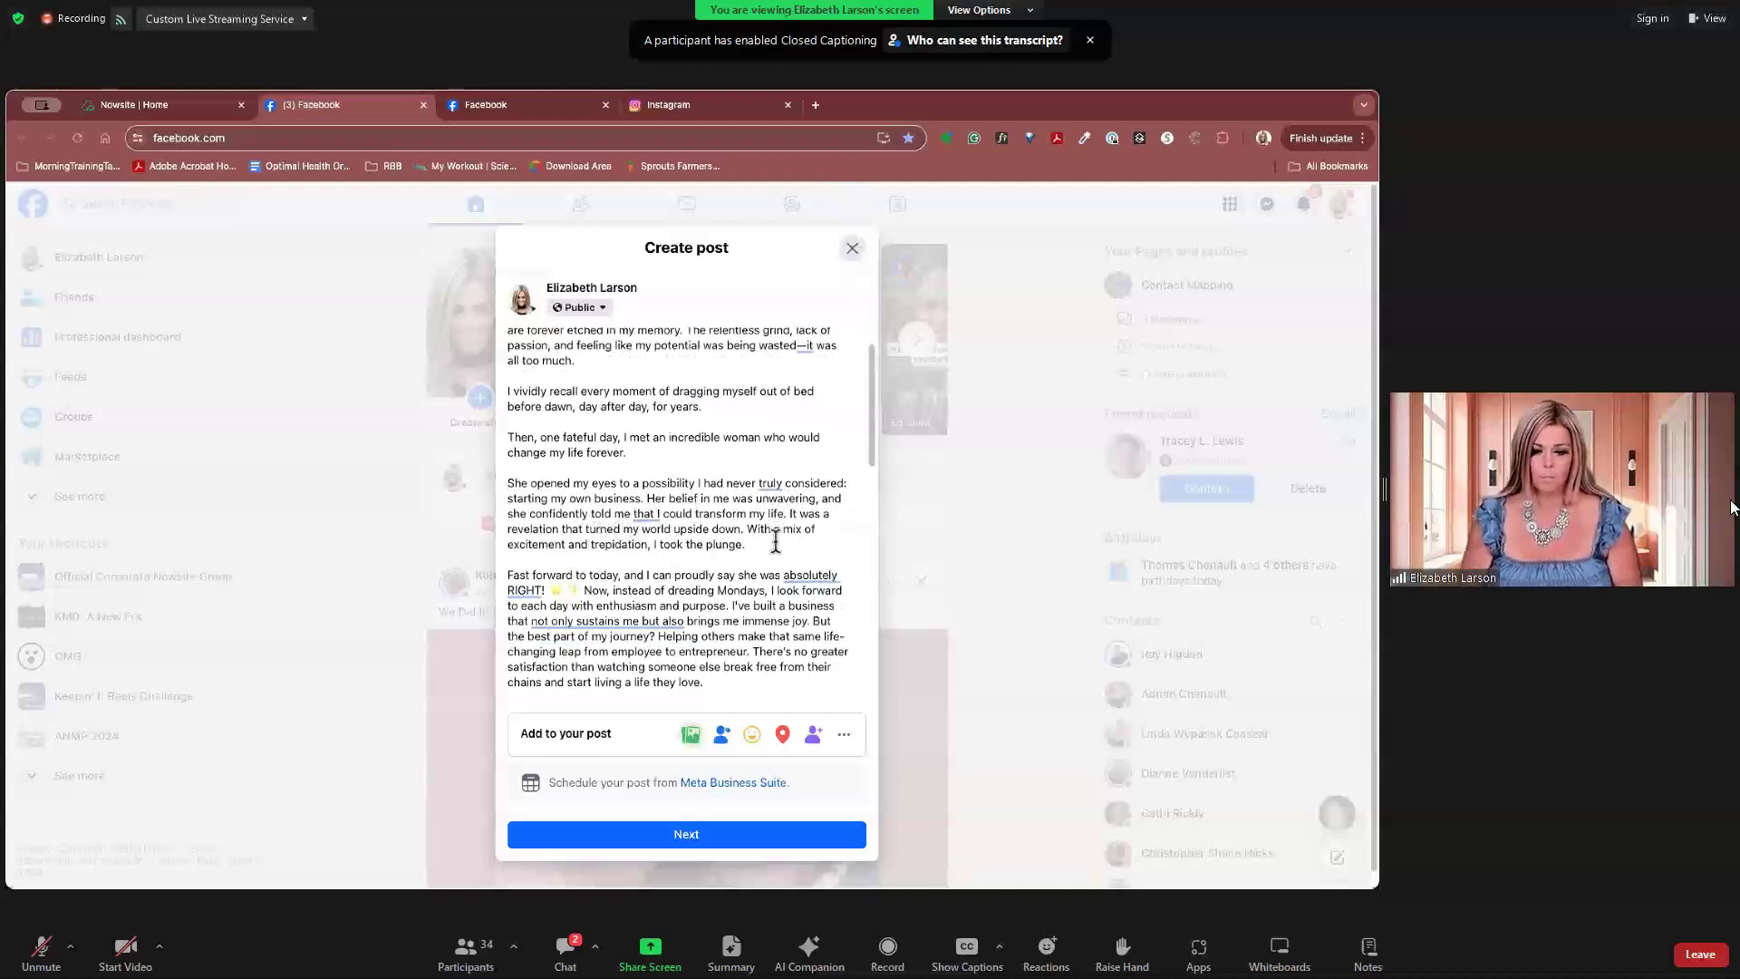
{"action": "key", "text": "Return"}
{"action": "key", "text": "Return"}
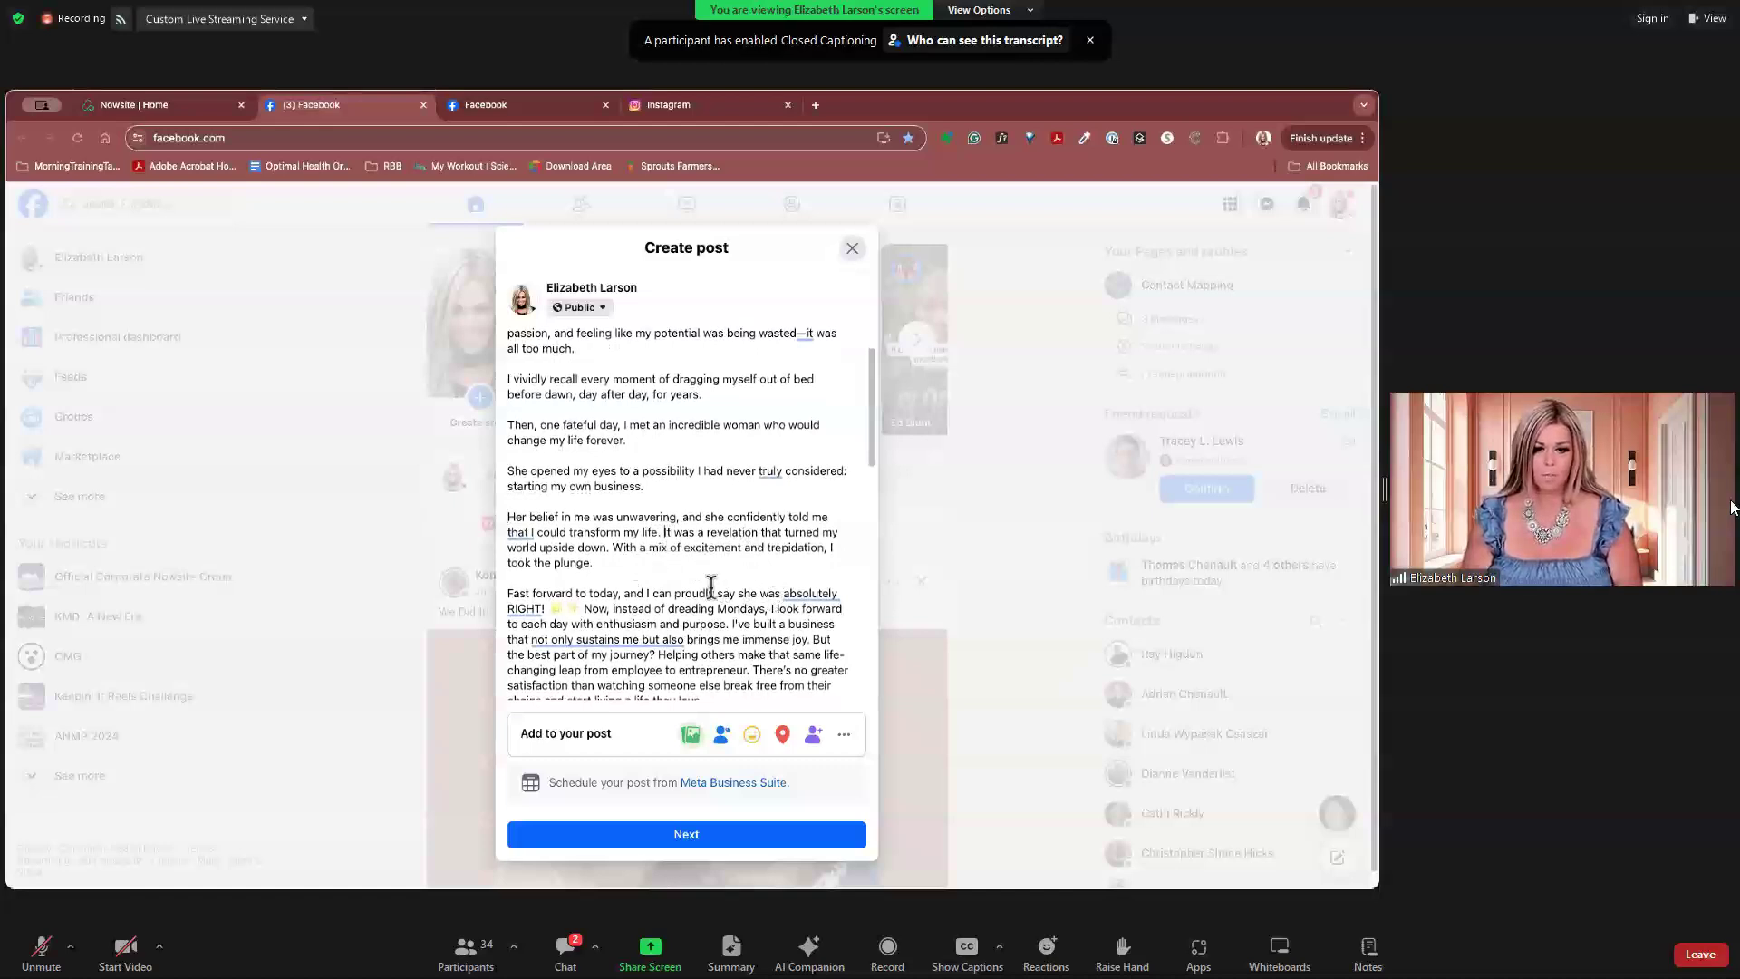
{"action": "key", "text": "Return"}
{"action": "key", "text": "Return"}
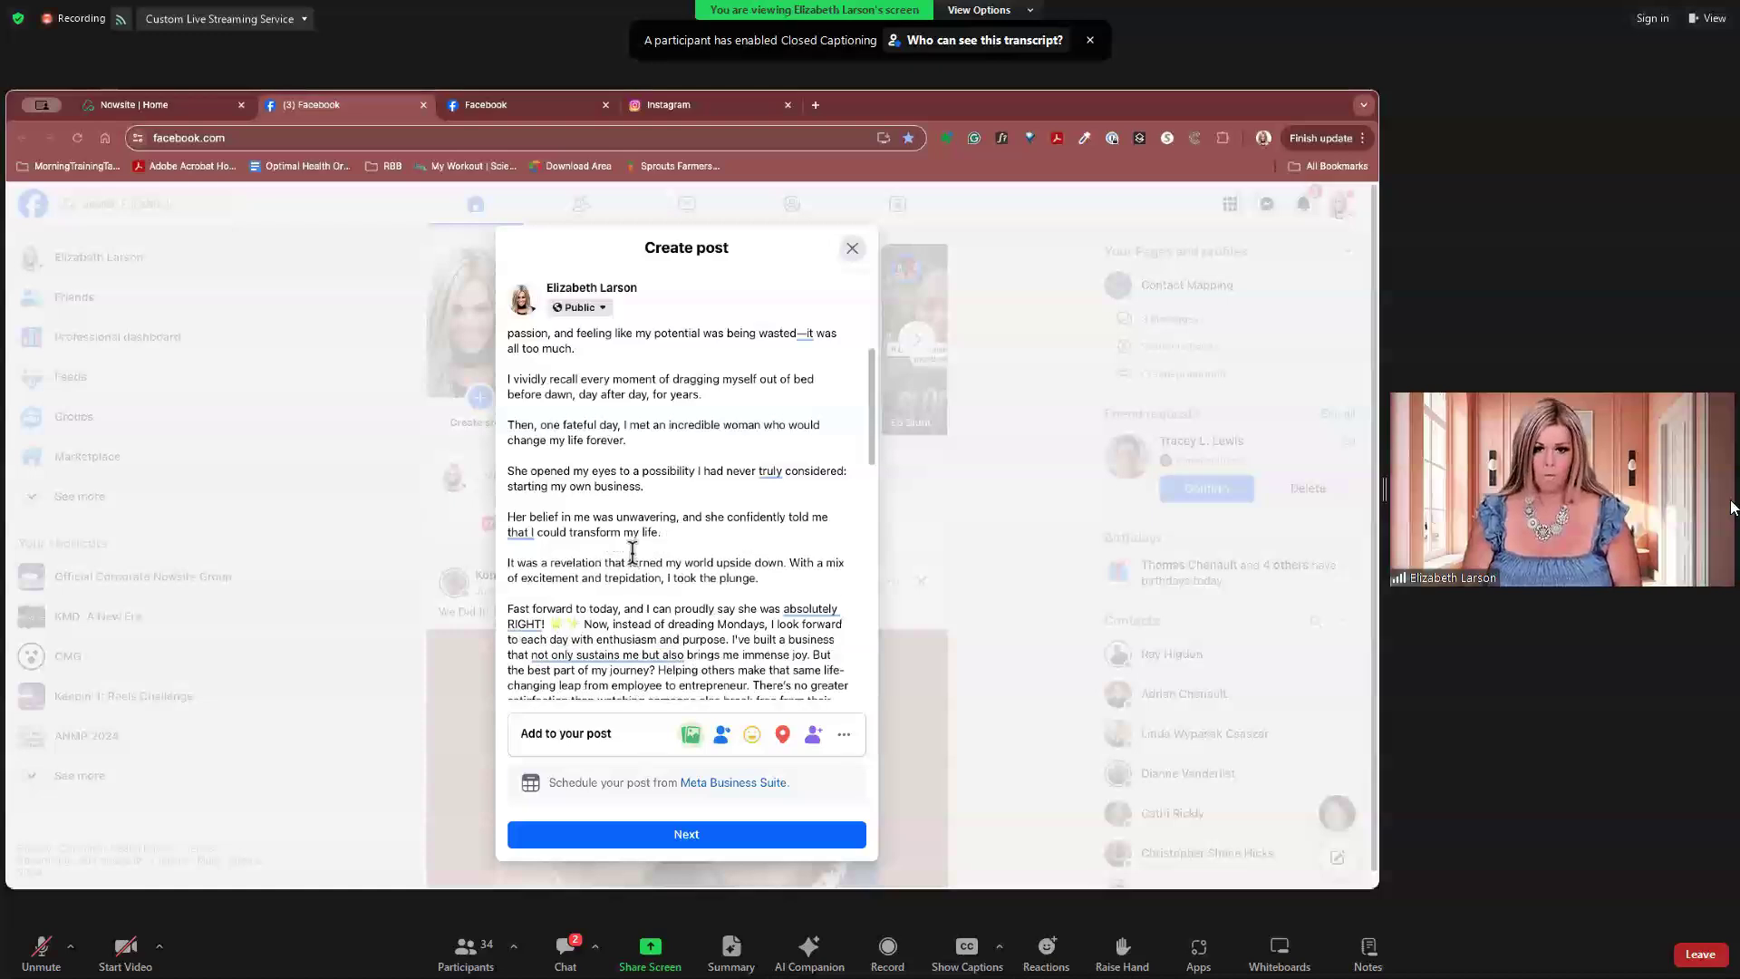
{"action": "scroll", "coordinate": [644, 569], "scroll_direction": "down", "scroll_amount": 1}
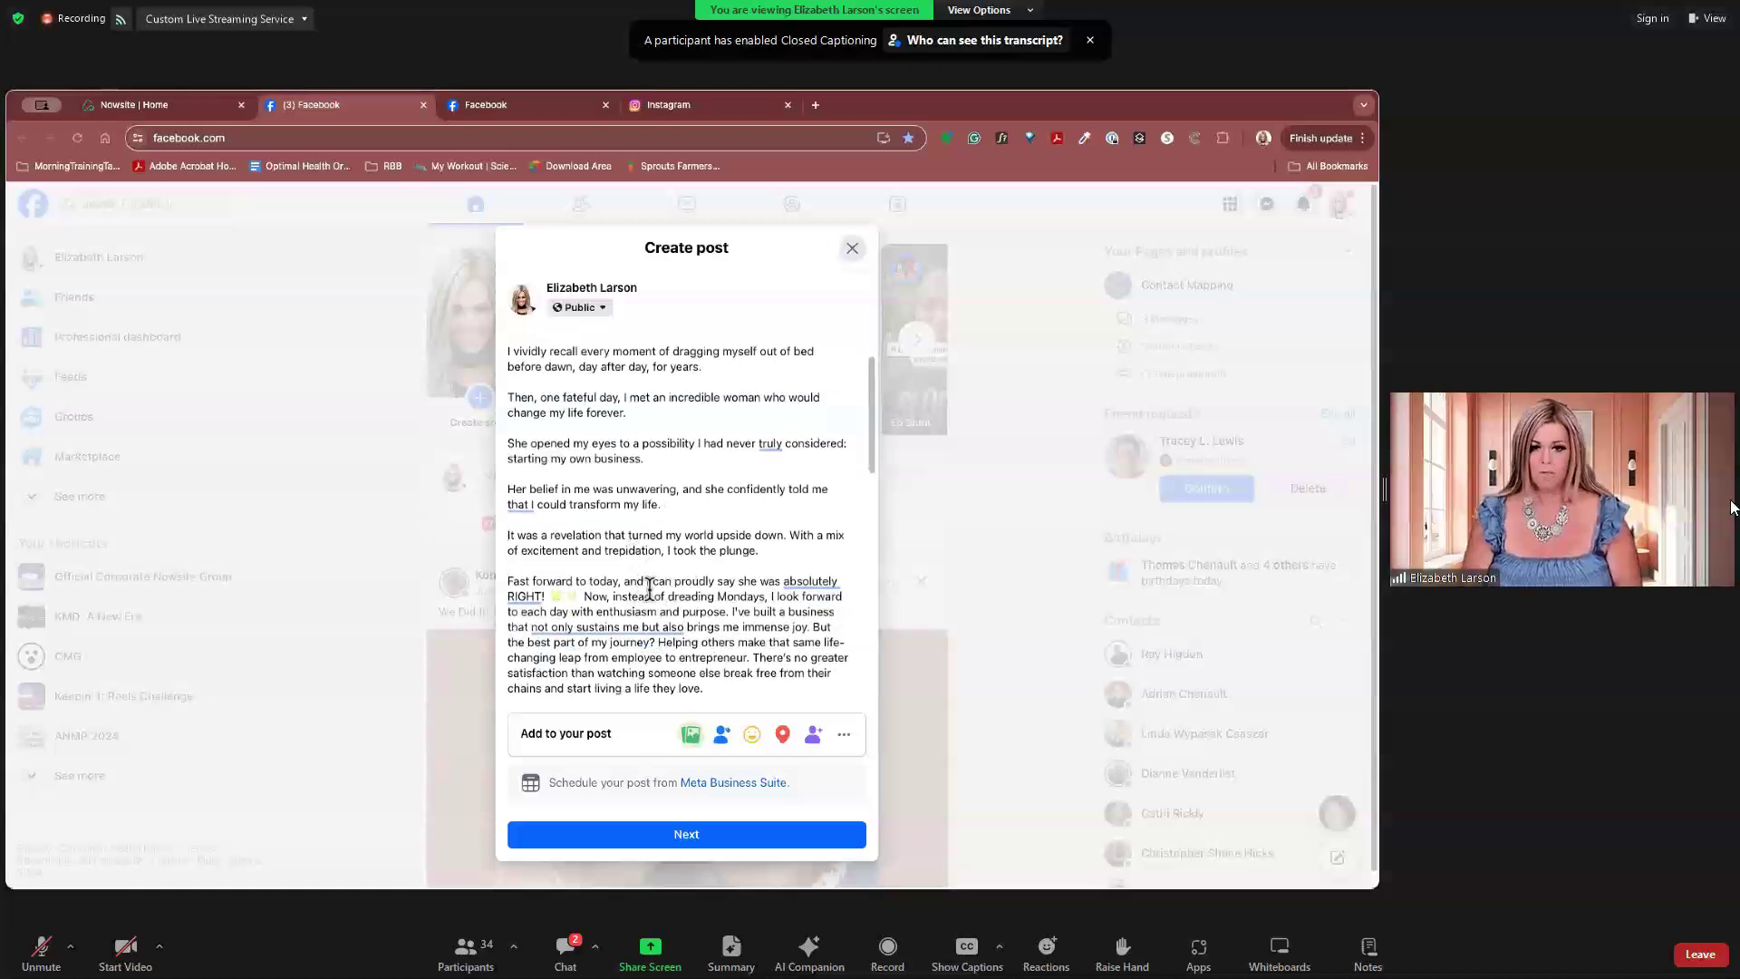
{"action": "scroll", "coordinate": [667, 596], "scroll_direction": "down", "scroll_amount": 1}
{"action": "scroll", "coordinate": [666, 596], "scroll_direction": "down", "scroll_amount": 1}
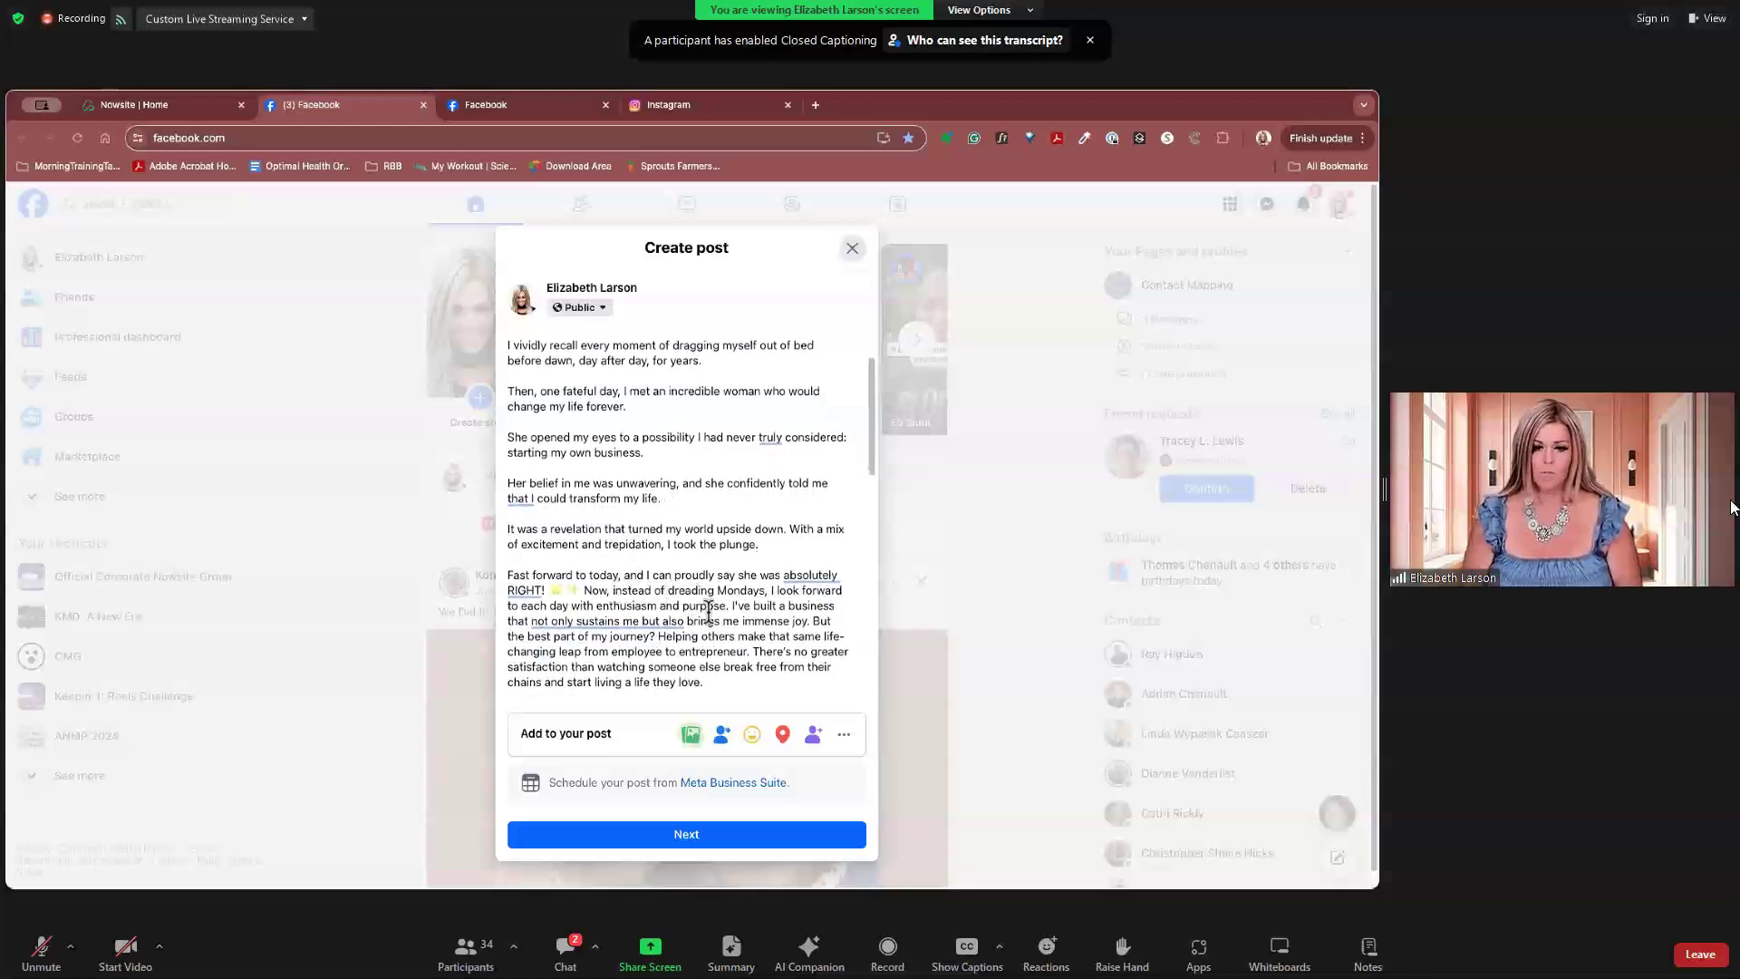
{"action": "left_click", "coordinate": [584, 591]}
{"action": "key", "text": "Return"}
{"action": "key", "text": "Return"}
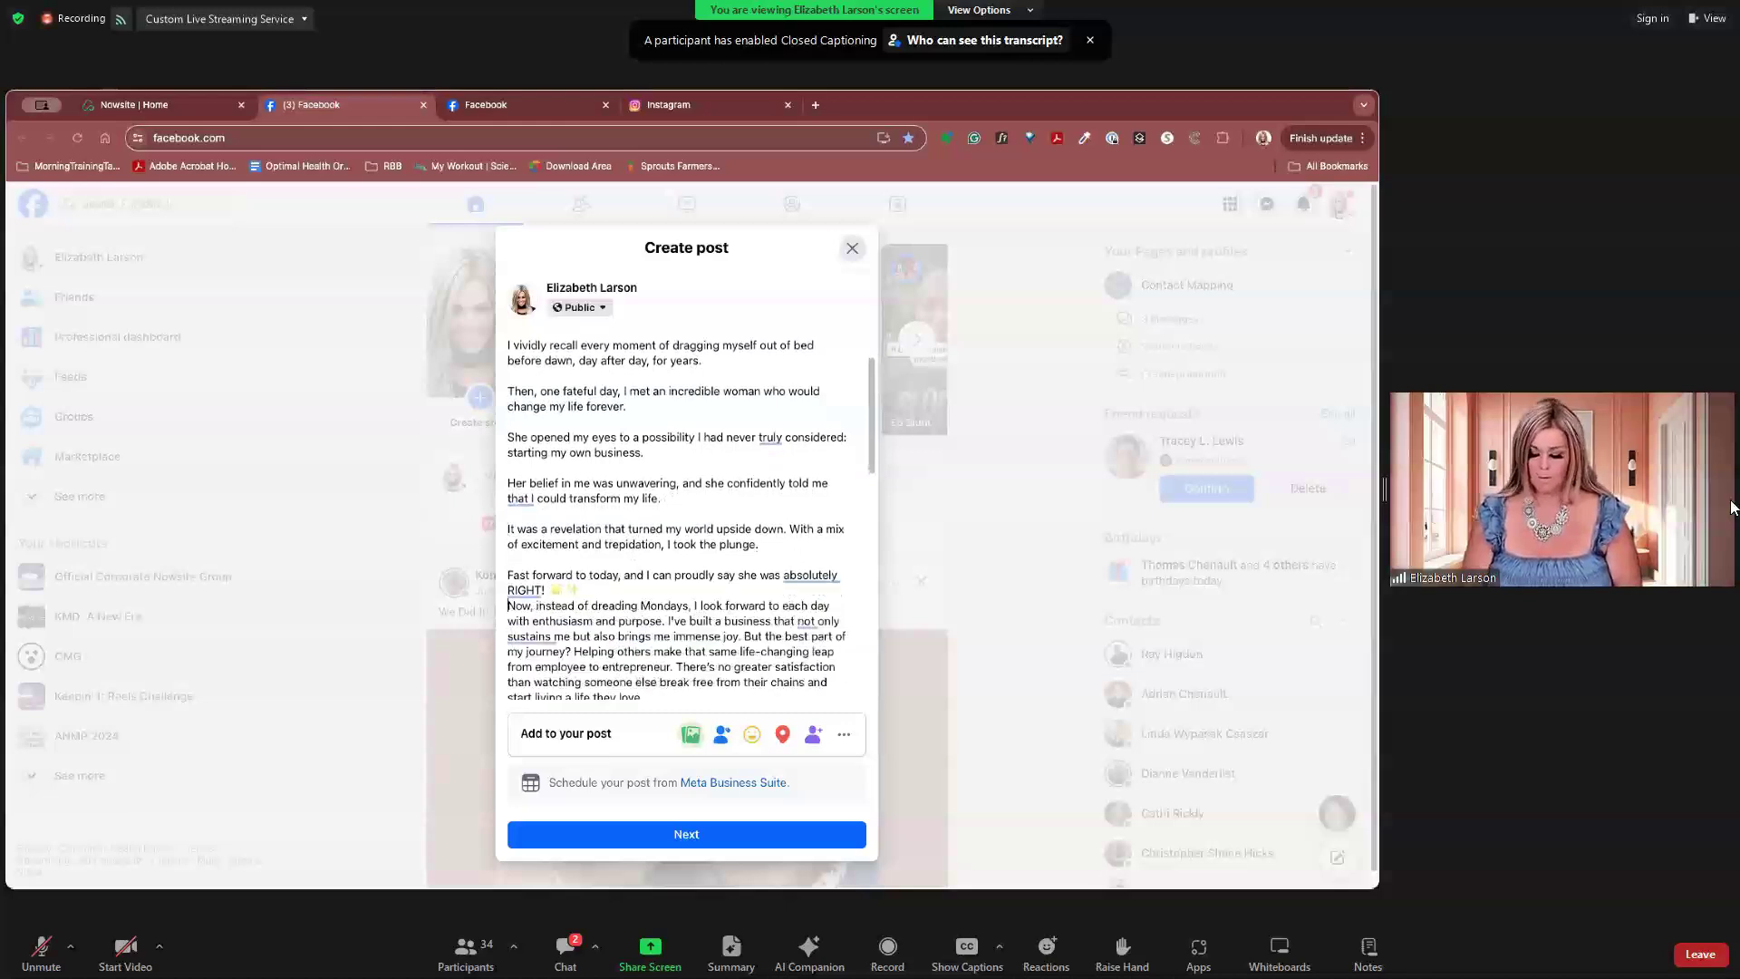
Step: Give 'I've built a business', 'But the best part' and 'There's no greater satisfaction' their own paragraphs
{"action": "scroll", "coordinate": [643, 599], "scroll_direction": "down", "scroll_amount": 2}
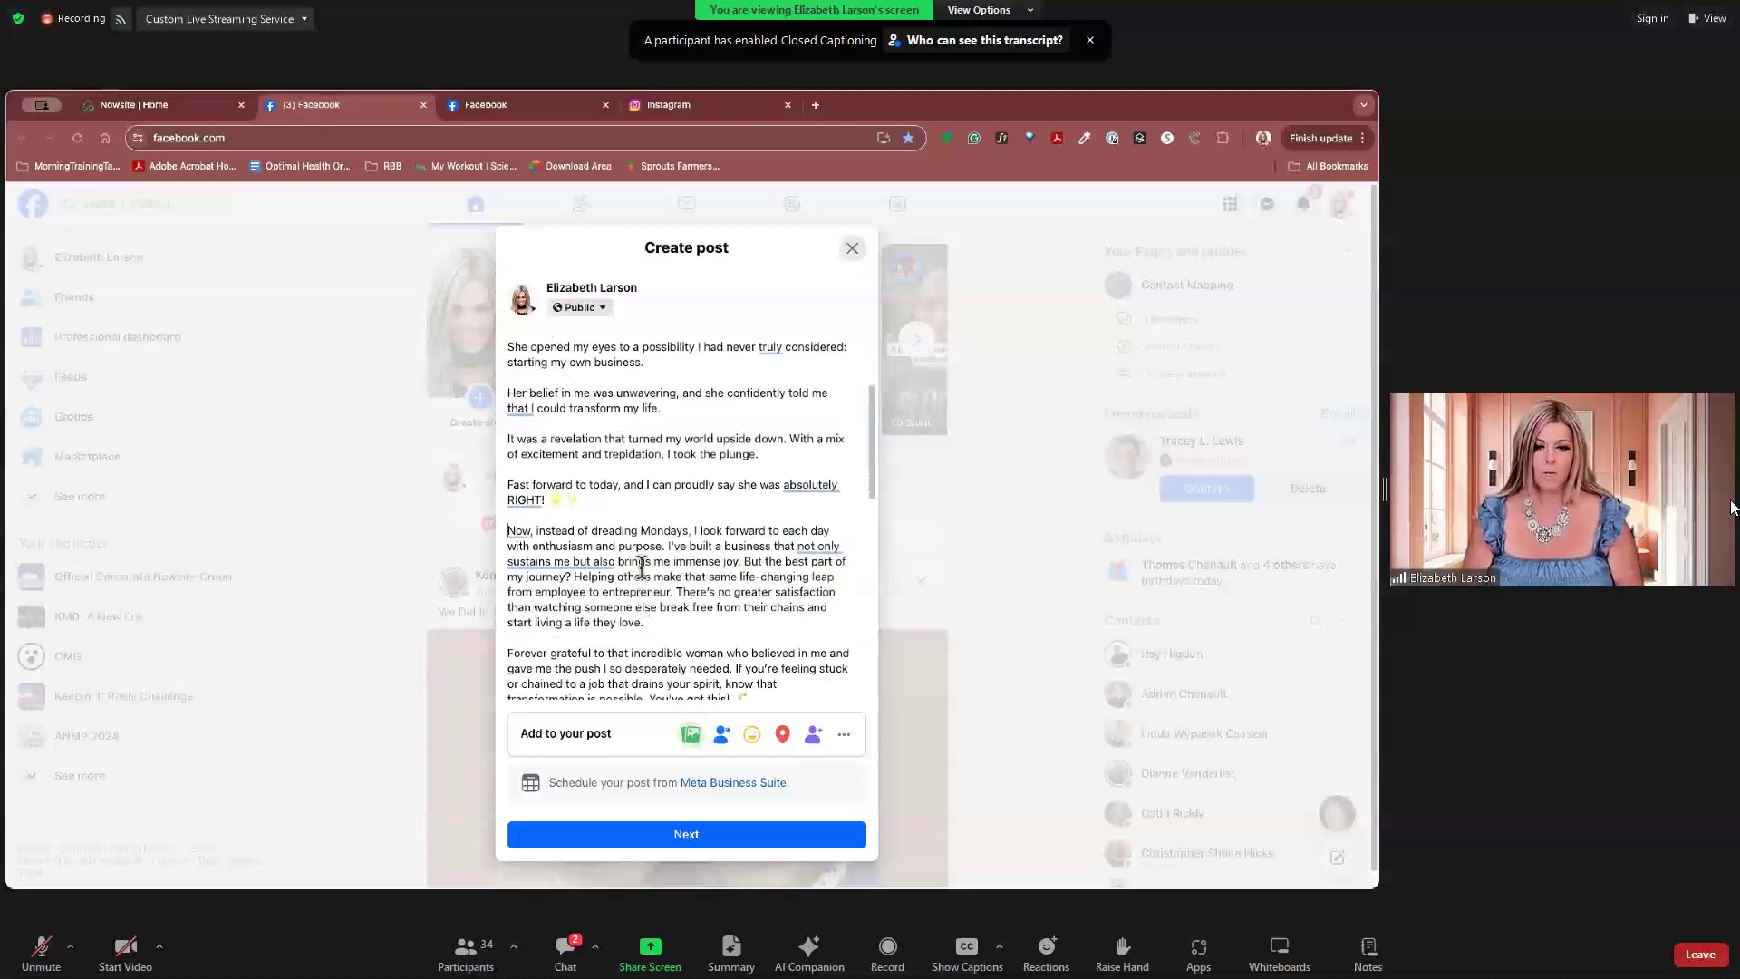
{"action": "left_click", "coordinate": [671, 546]}
{"action": "key", "text": "Return"}
{"action": "key", "text": "Return"}
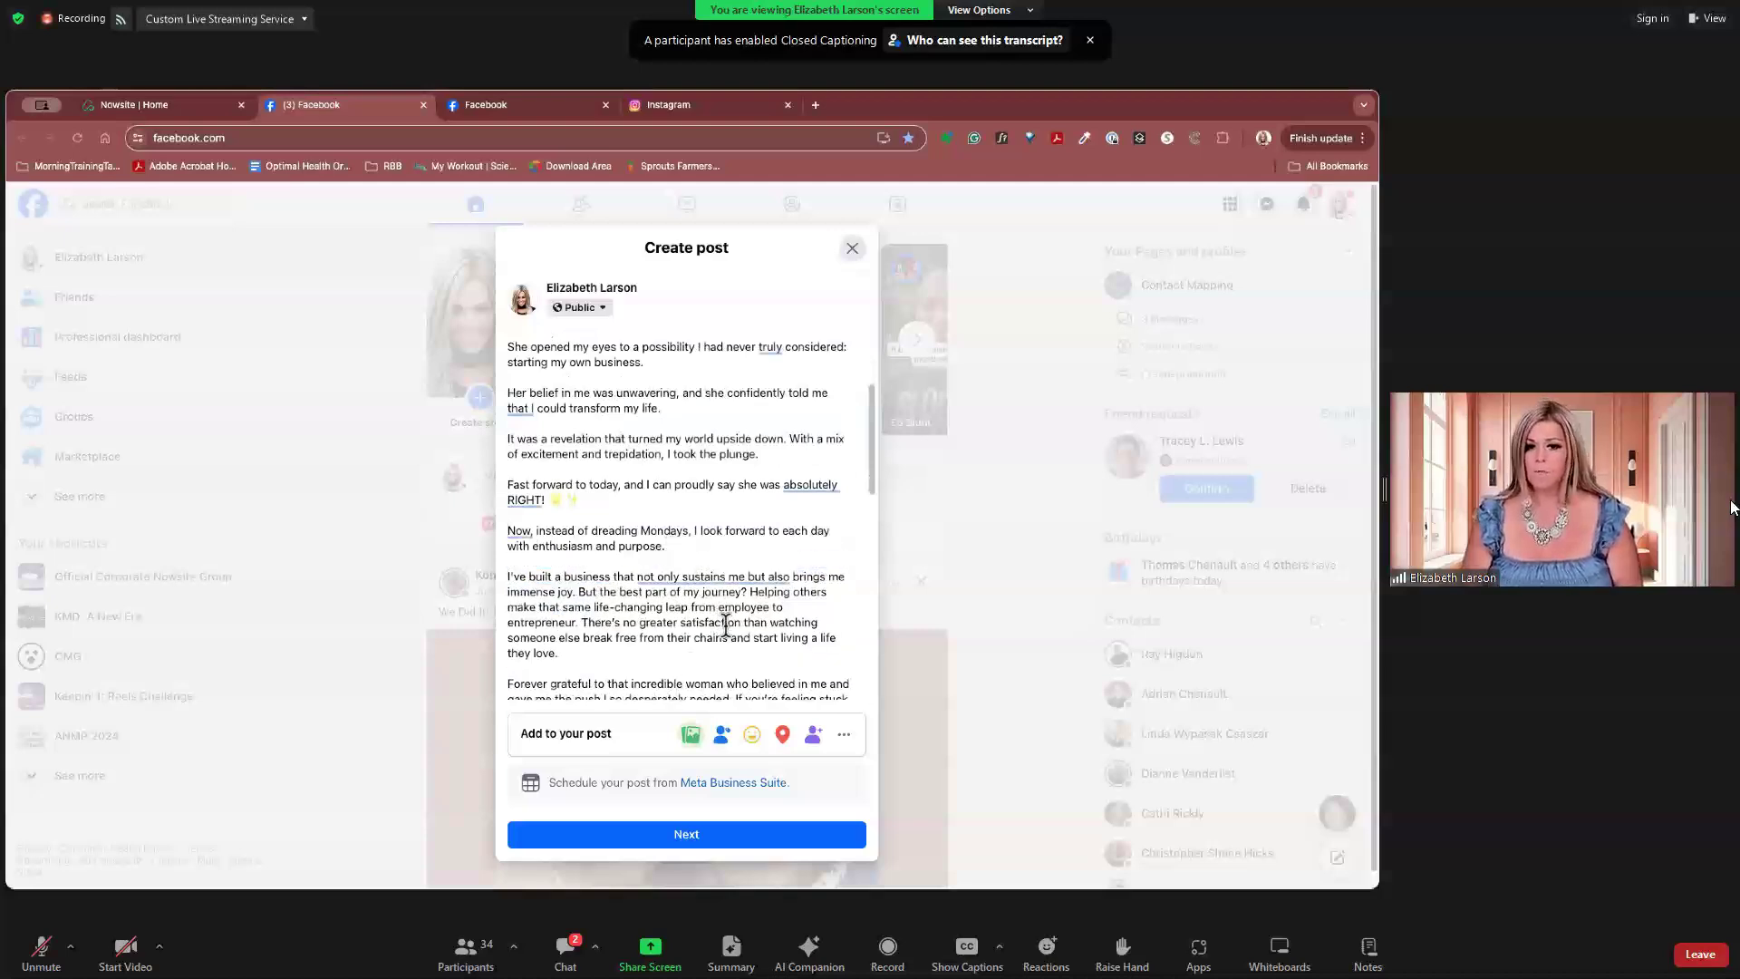
{"action": "scroll", "coordinate": [639, 596], "scroll_direction": "down", "scroll_amount": 1}
{"action": "left_click", "coordinate": [580, 585]}
{"action": "key", "text": "Return"}
{"action": "key", "text": "Return"}
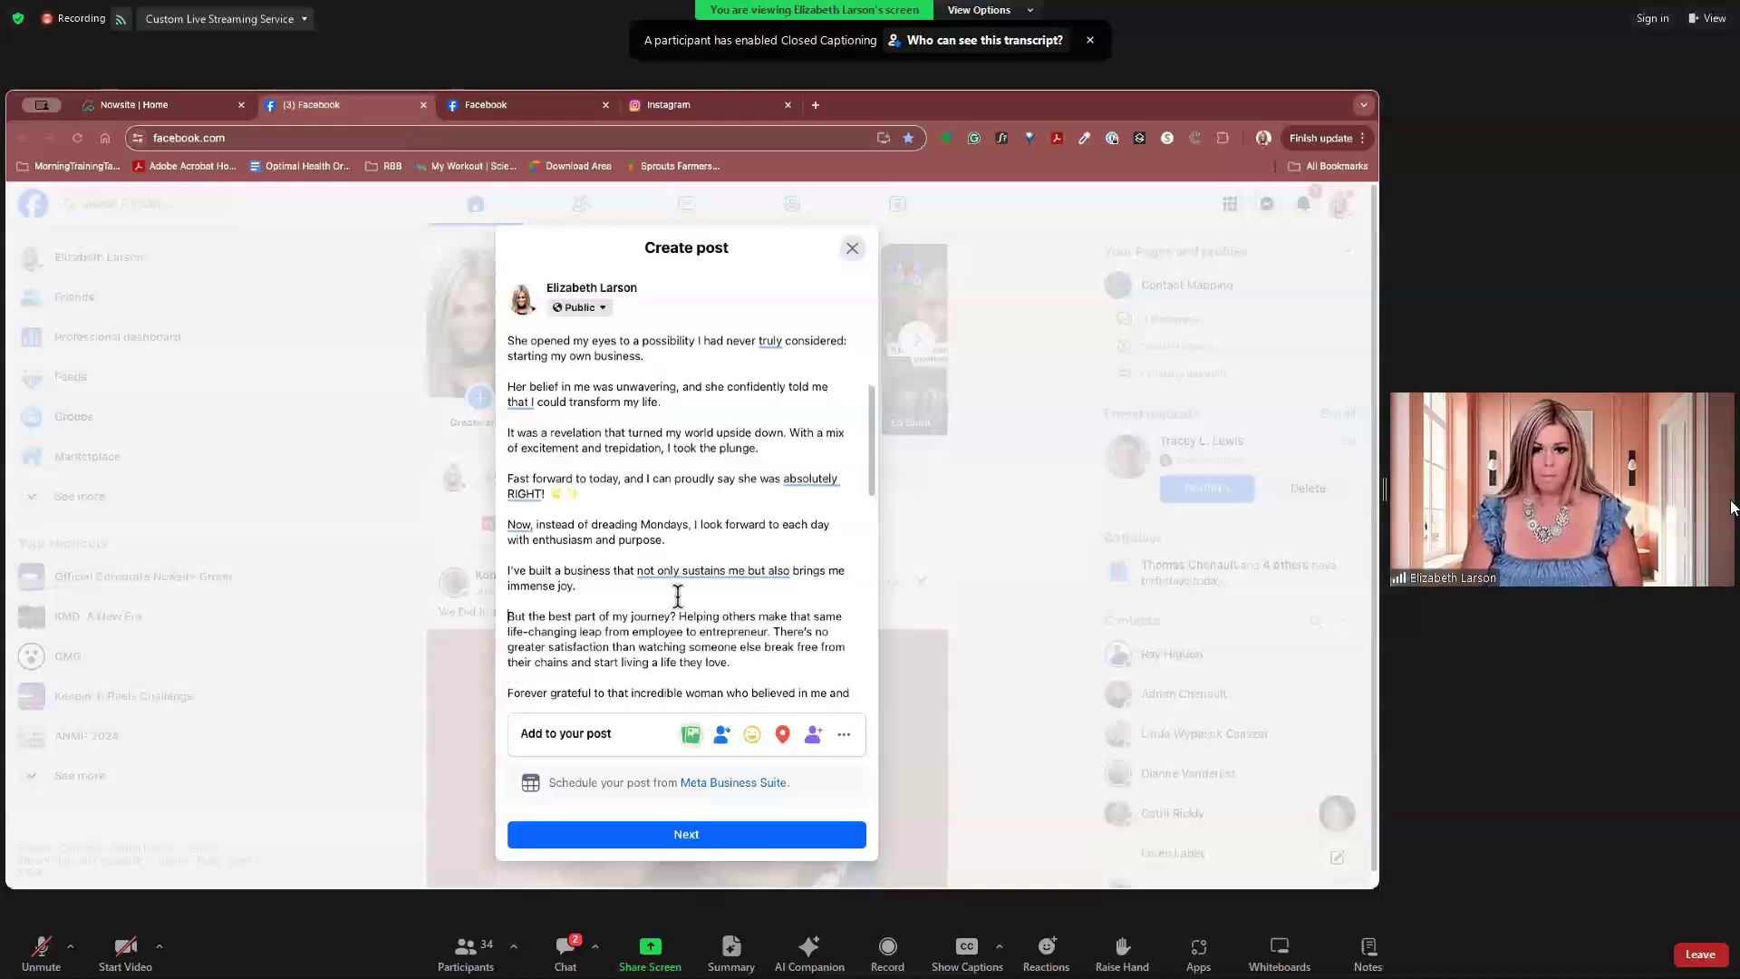
{"action": "scroll", "coordinate": [575, 599], "scroll_direction": "down", "scroll_amount": 1}
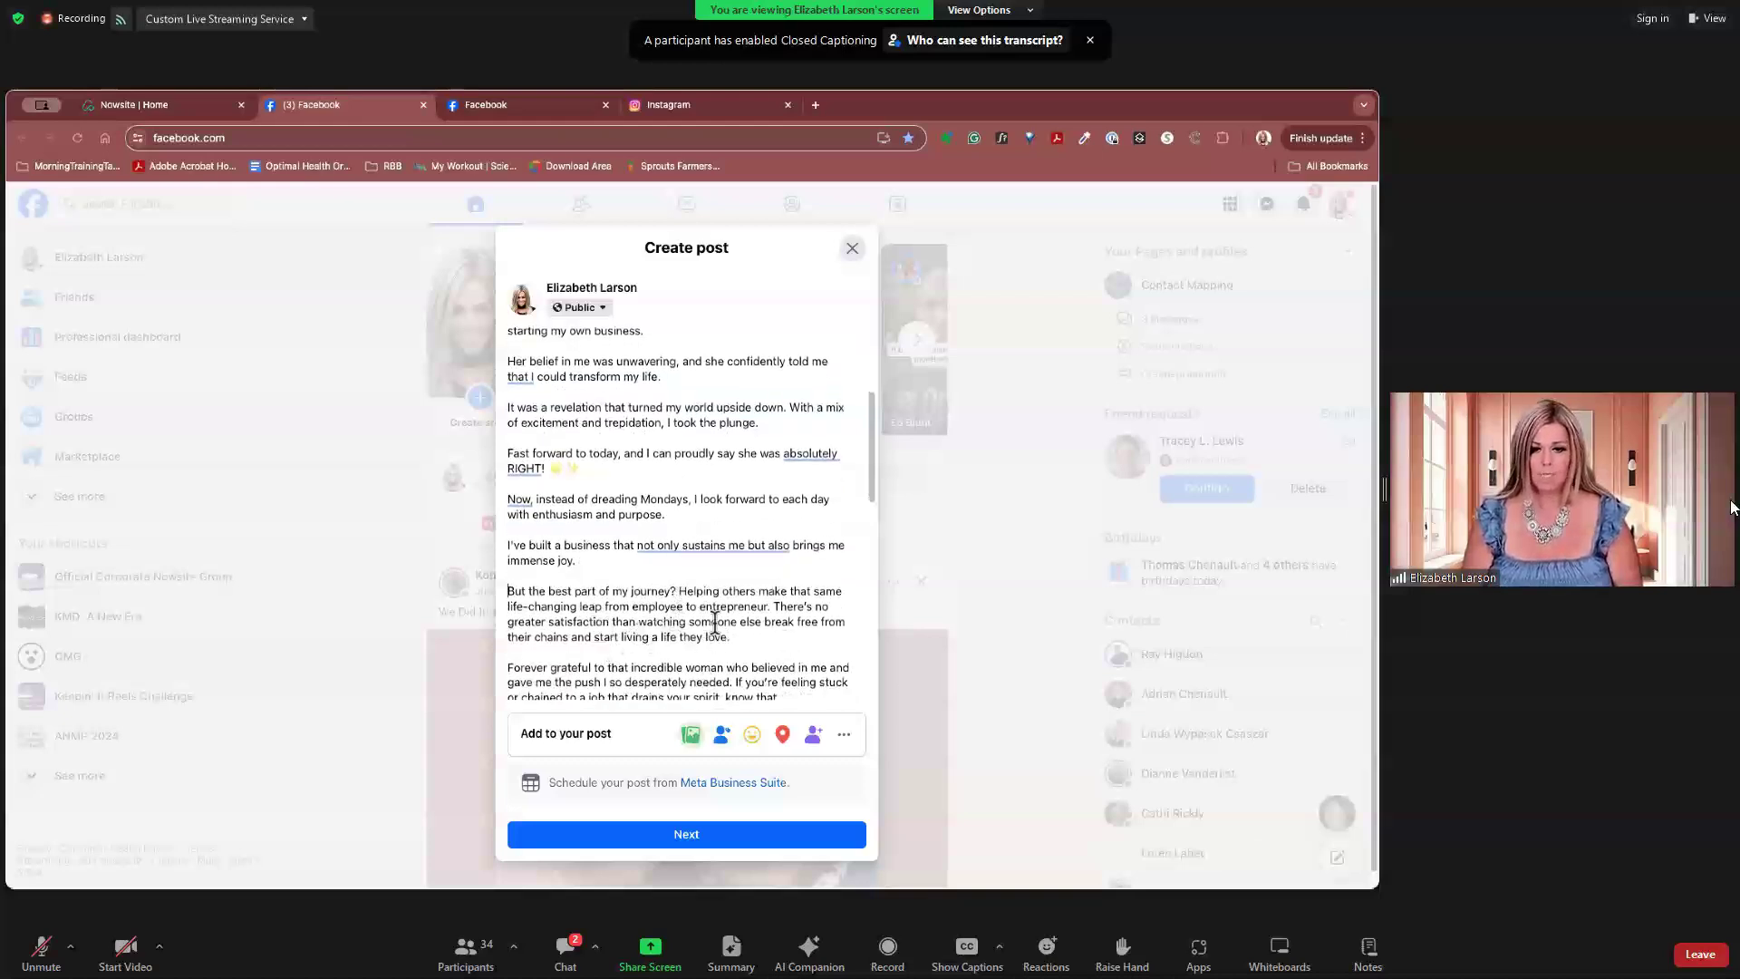
{"action": "left_click", "coordinate": [771, 606]}
{"action": "key", "text": "Return"}
{"action": "key", "text": "Return"}
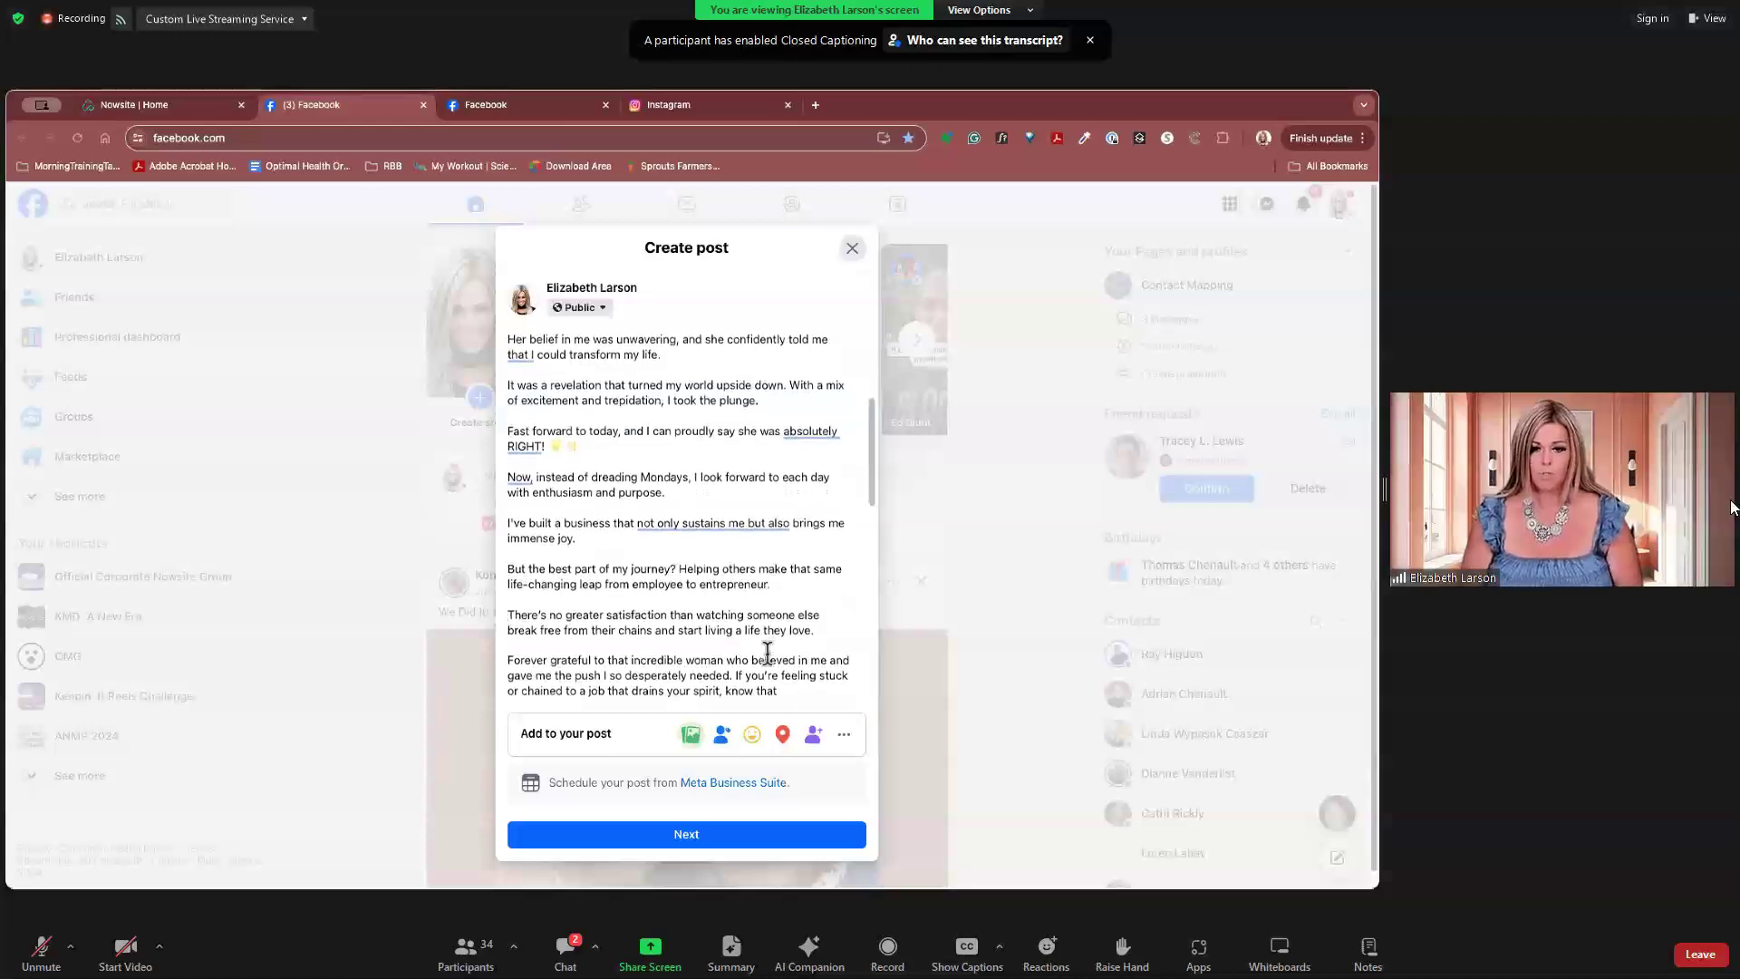
Step: Add a blank line before 'If you're feeling stuck' and position before 'You've got this!'
{"action": "scroll", "coordinate": [766, 651], "scroll_direction": "down", "scroll_amount": 2}
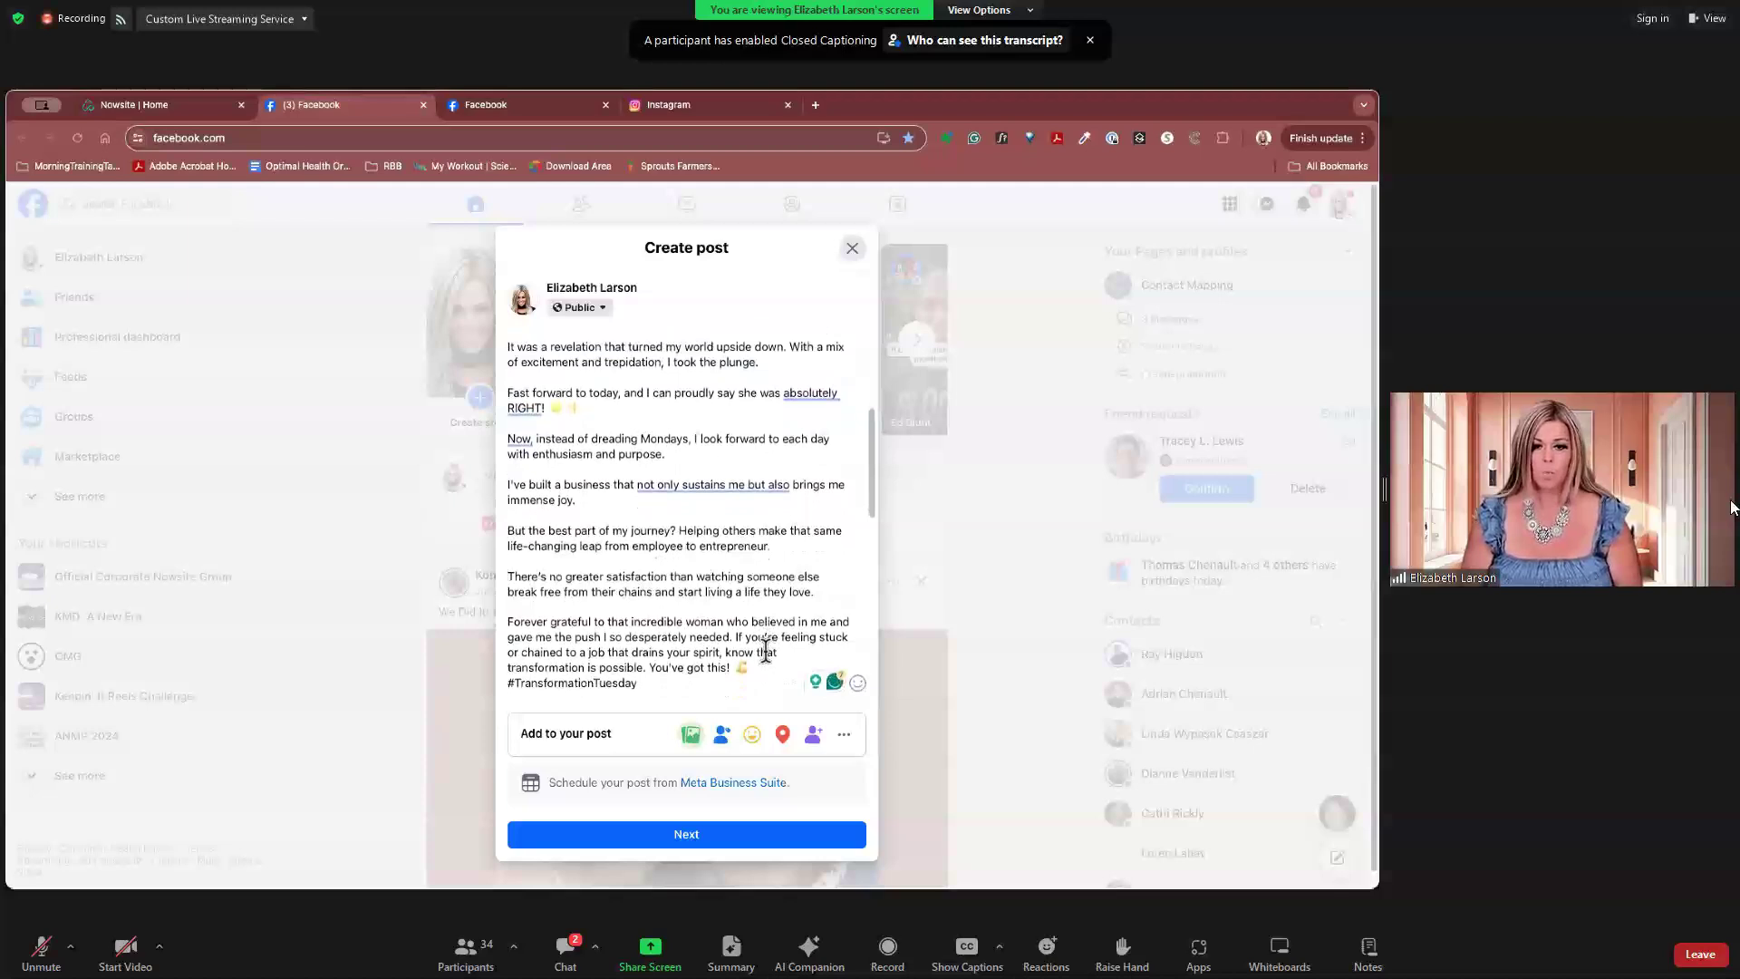
{"action": "scroll", "coordinate": [766, 651], "scroll_direction": "down", "scroll_amount": 1}
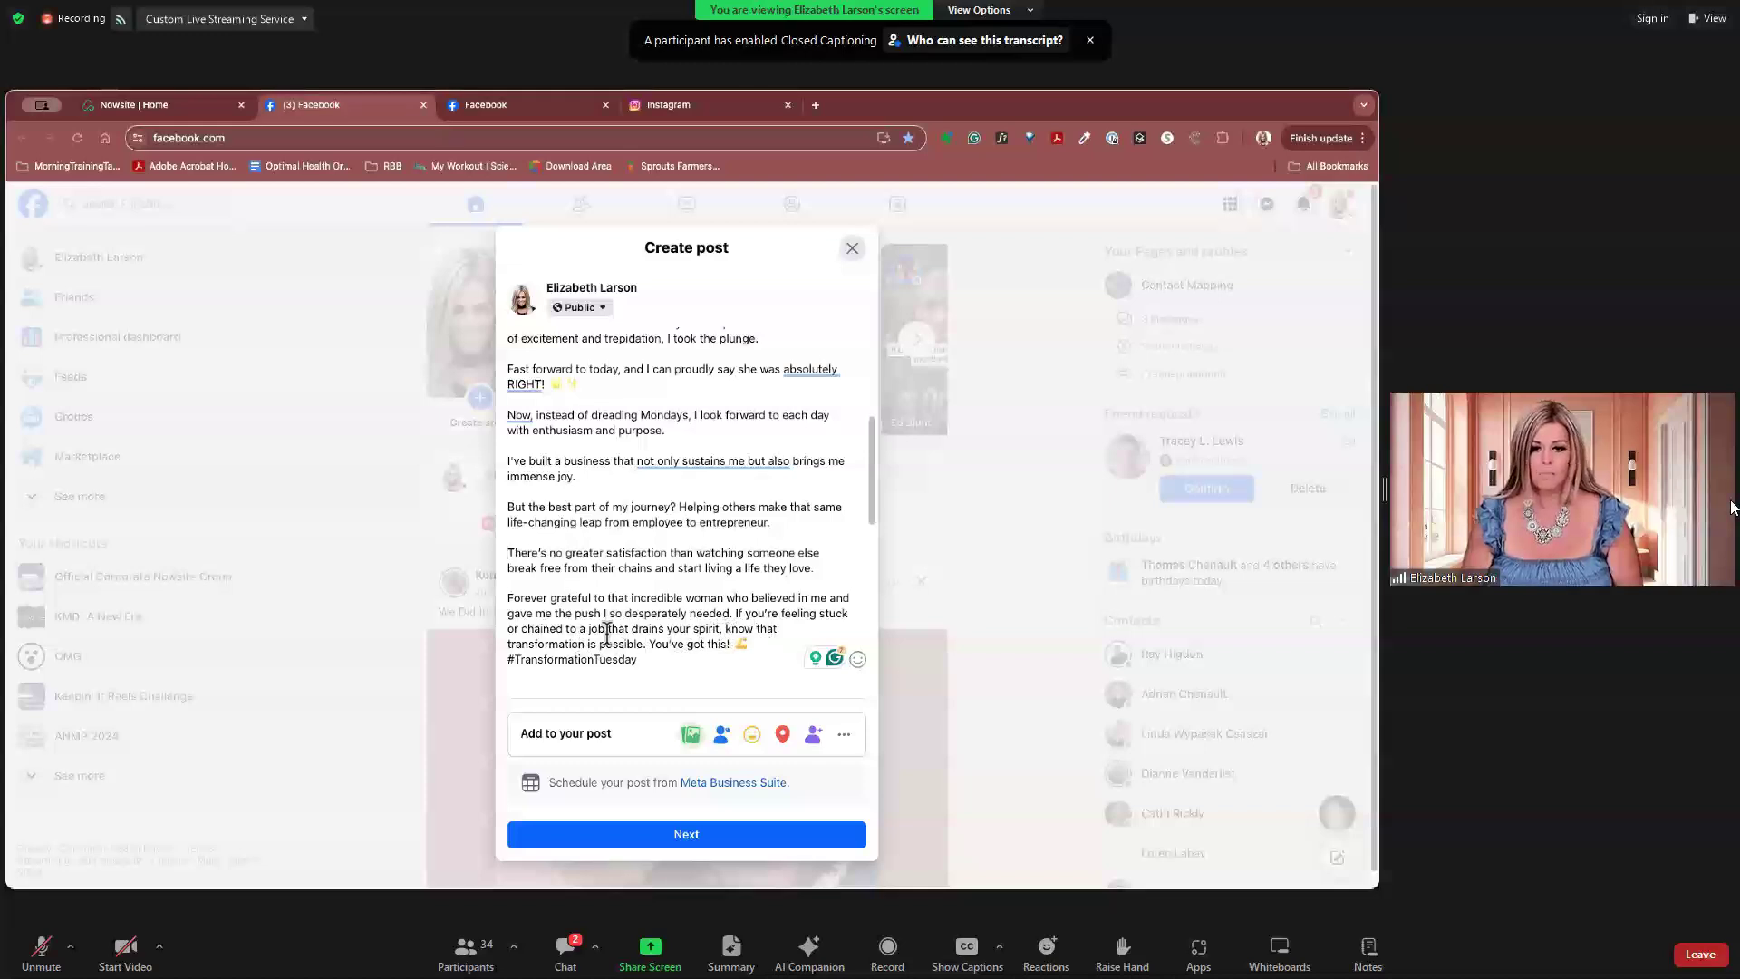
{"action": "left_click", "coordinate": [731, 614]}
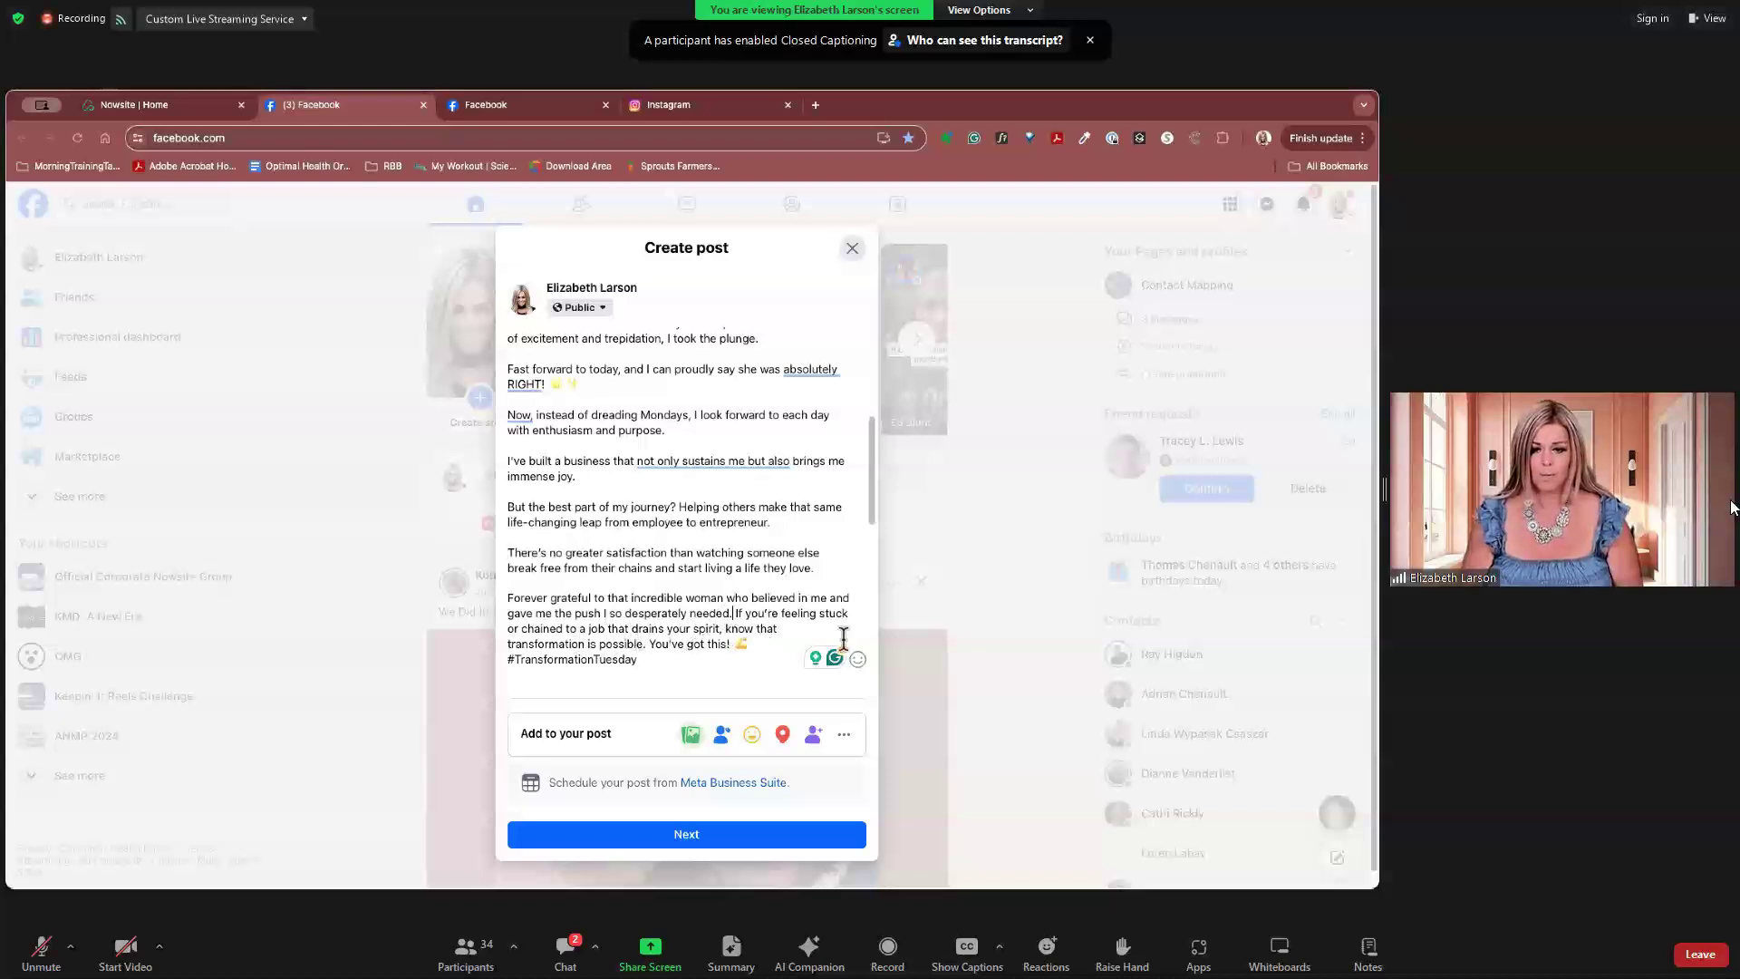
{"action": "key", "text": "Return"}
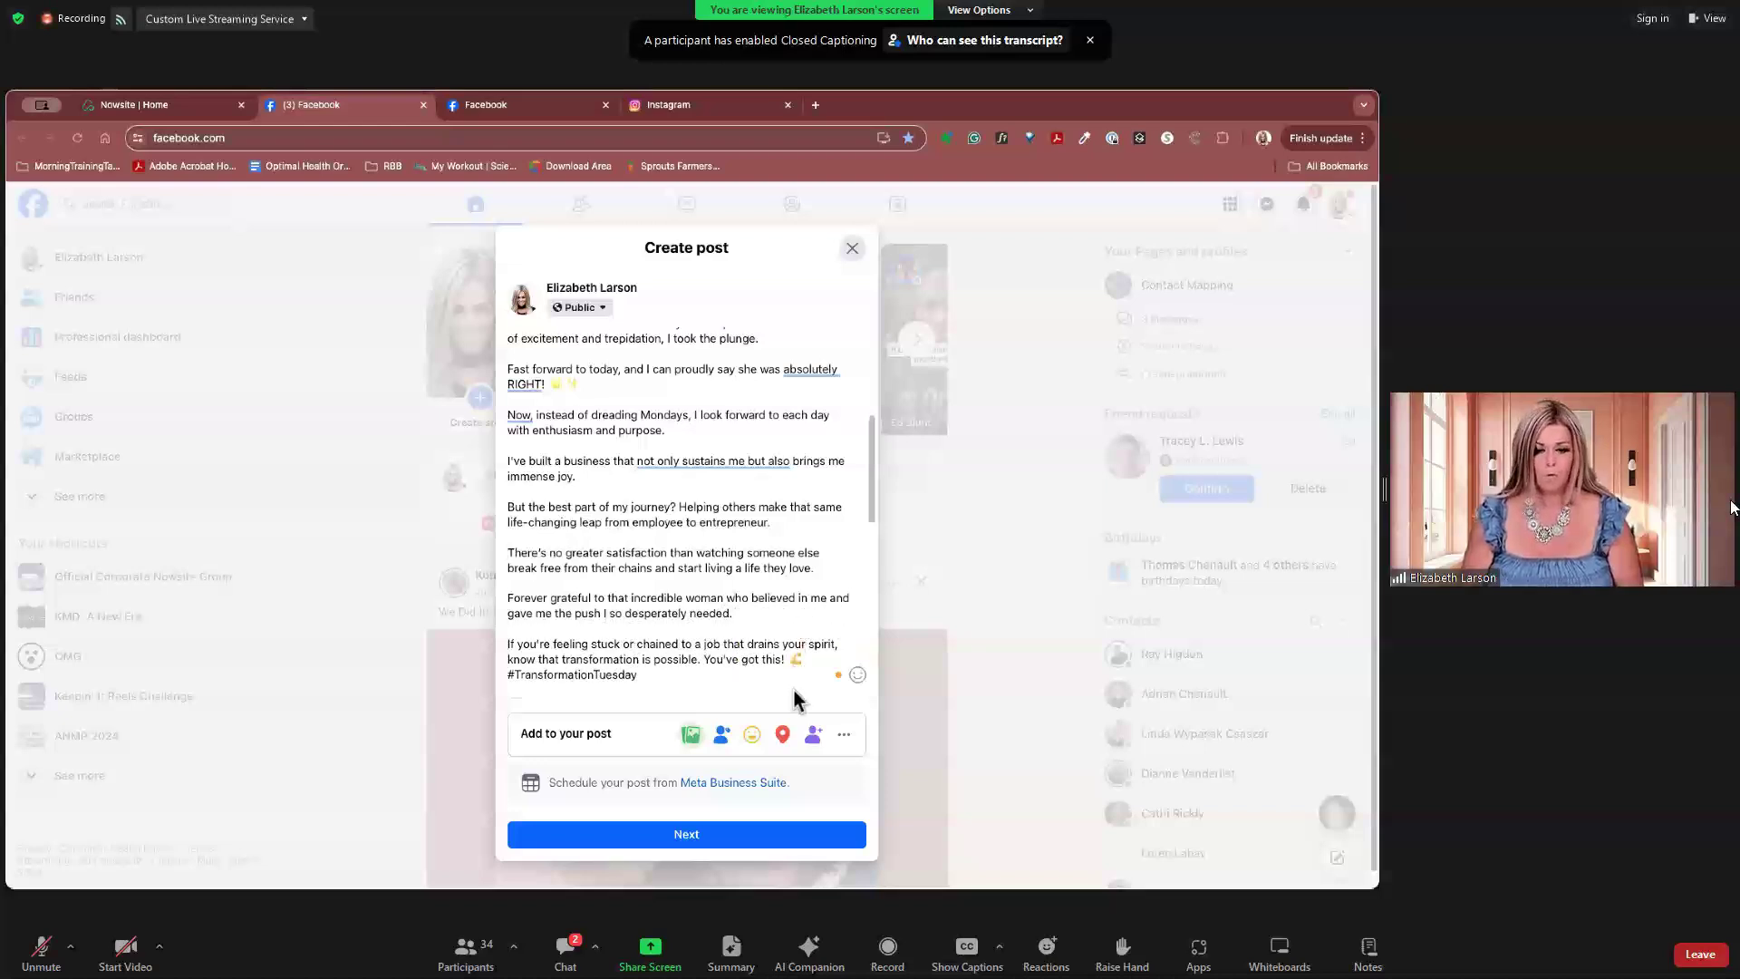
{"action": "key", "text": "Return"}
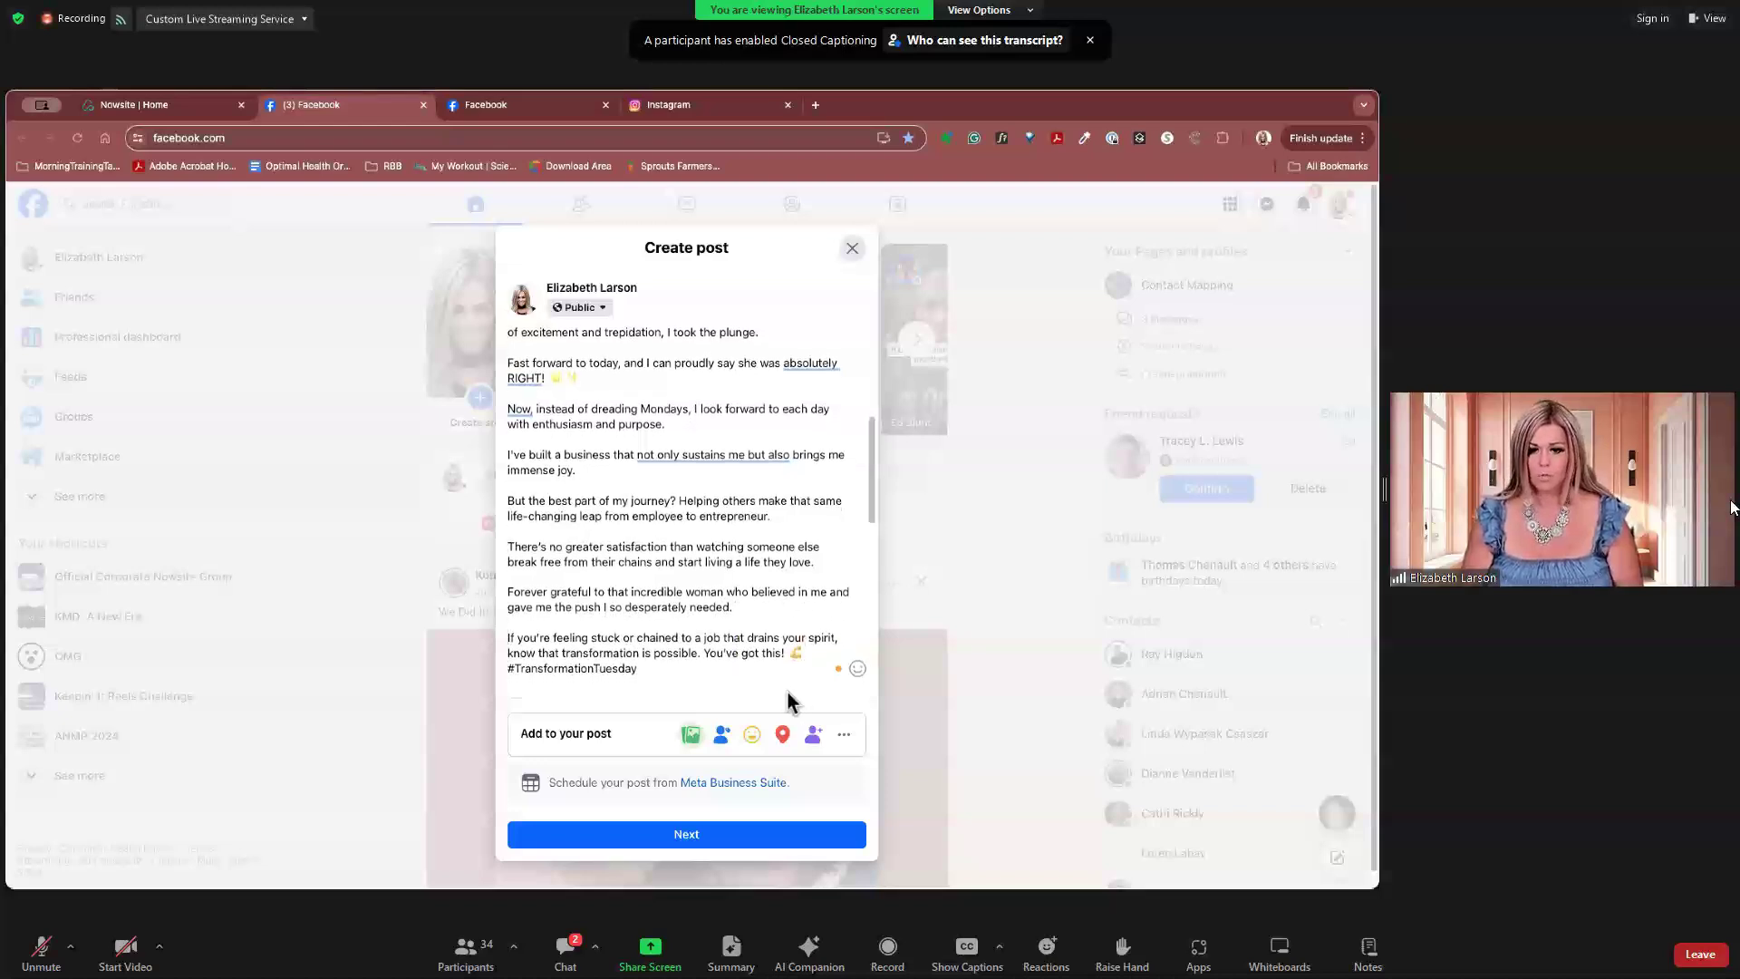
{"action": "left_click", "coordinate": [704, 652]}
Step: Set 'You've got this!' apart and add a closing paragraph offering openings to build a business, ending 'Let's talk!'
{"action": "key", "text": "Return"}
{"action": "key", "text": "Return"}
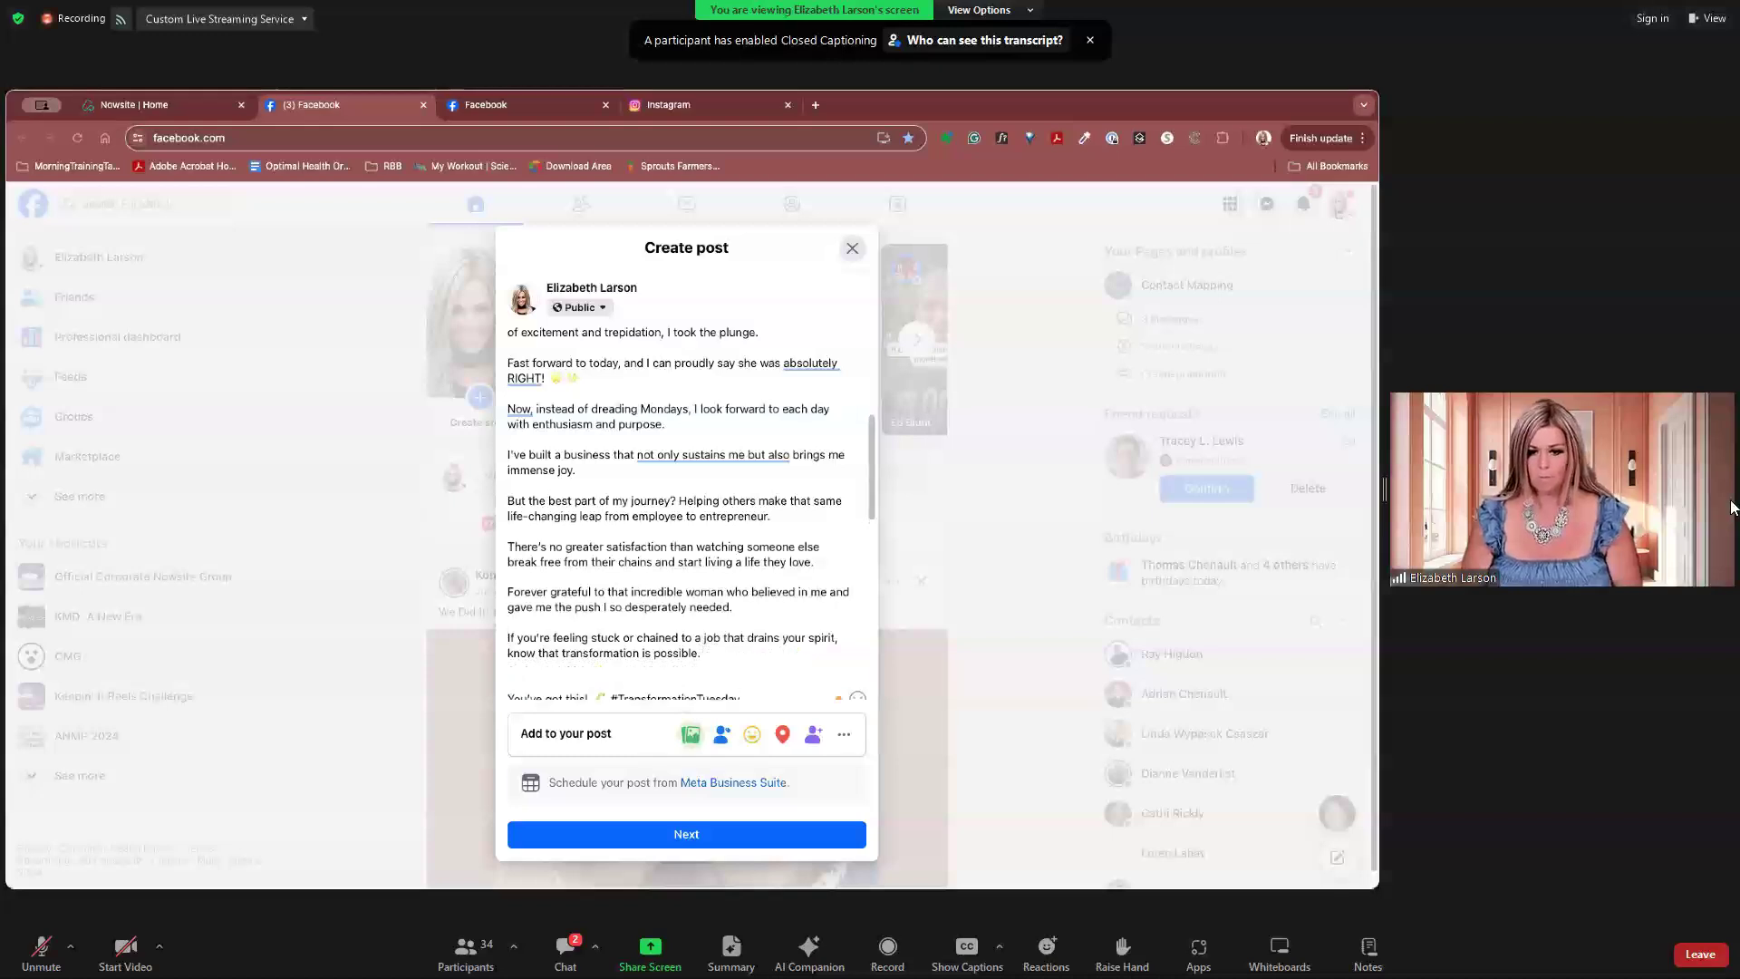
{"action": "left_click", "coordinate": [773, 655]}
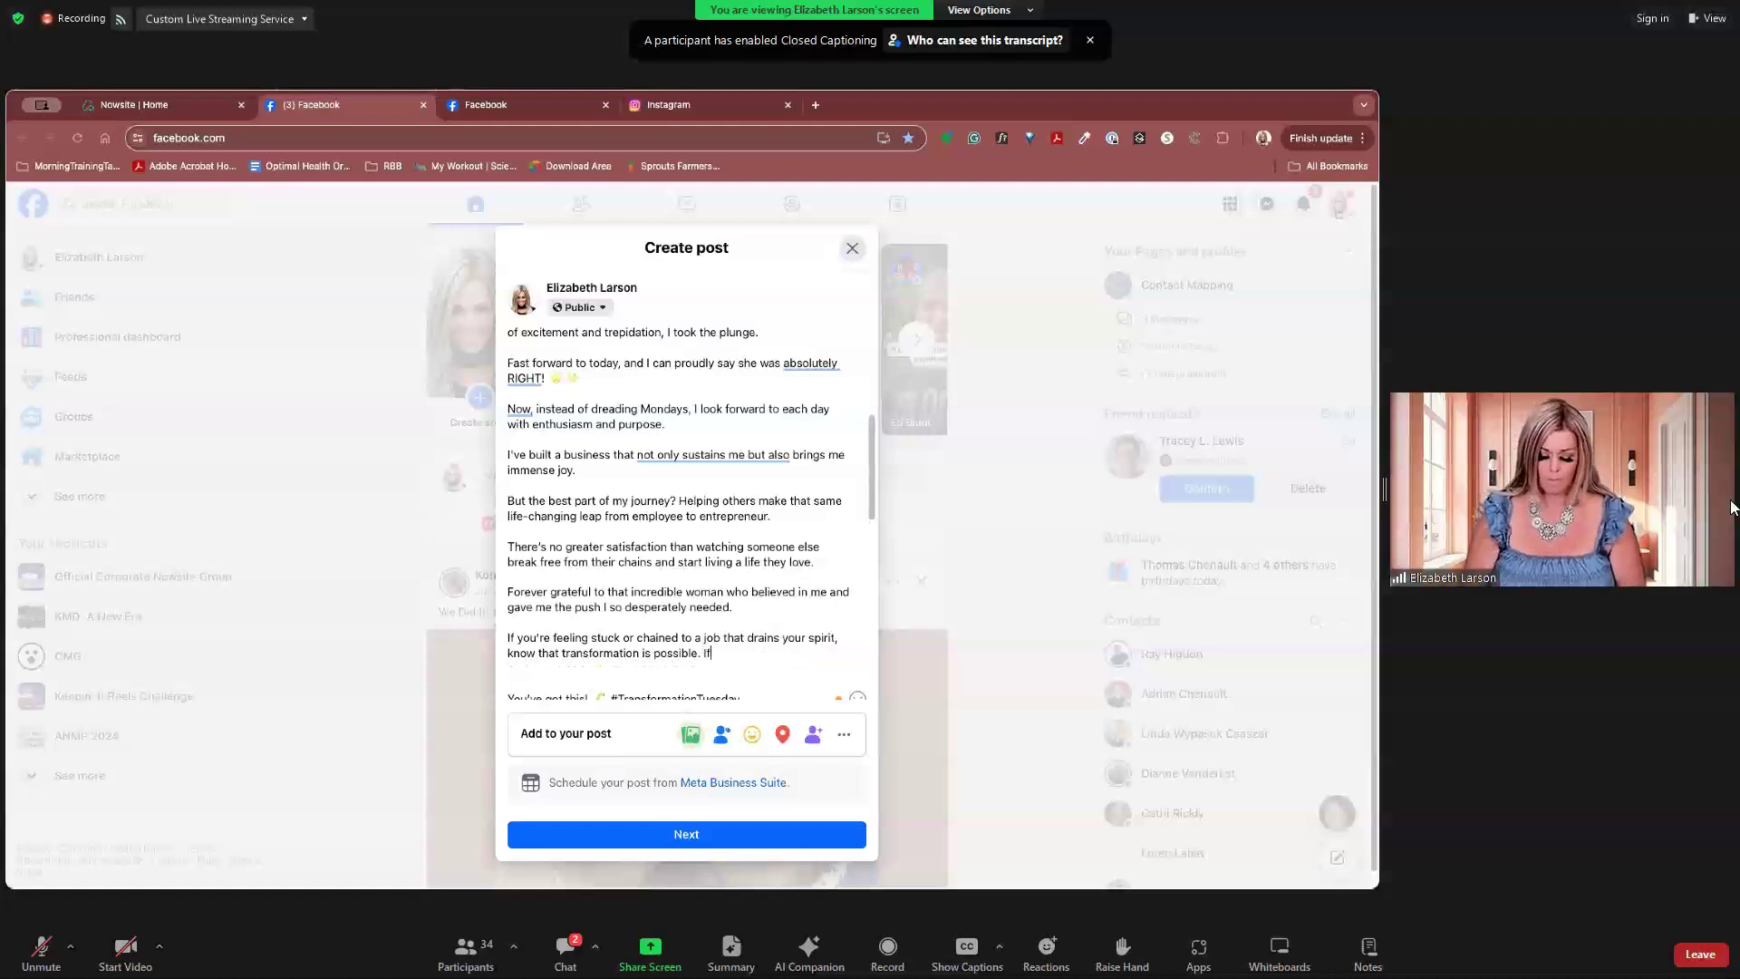
{"action": "type", "text": "can do "}
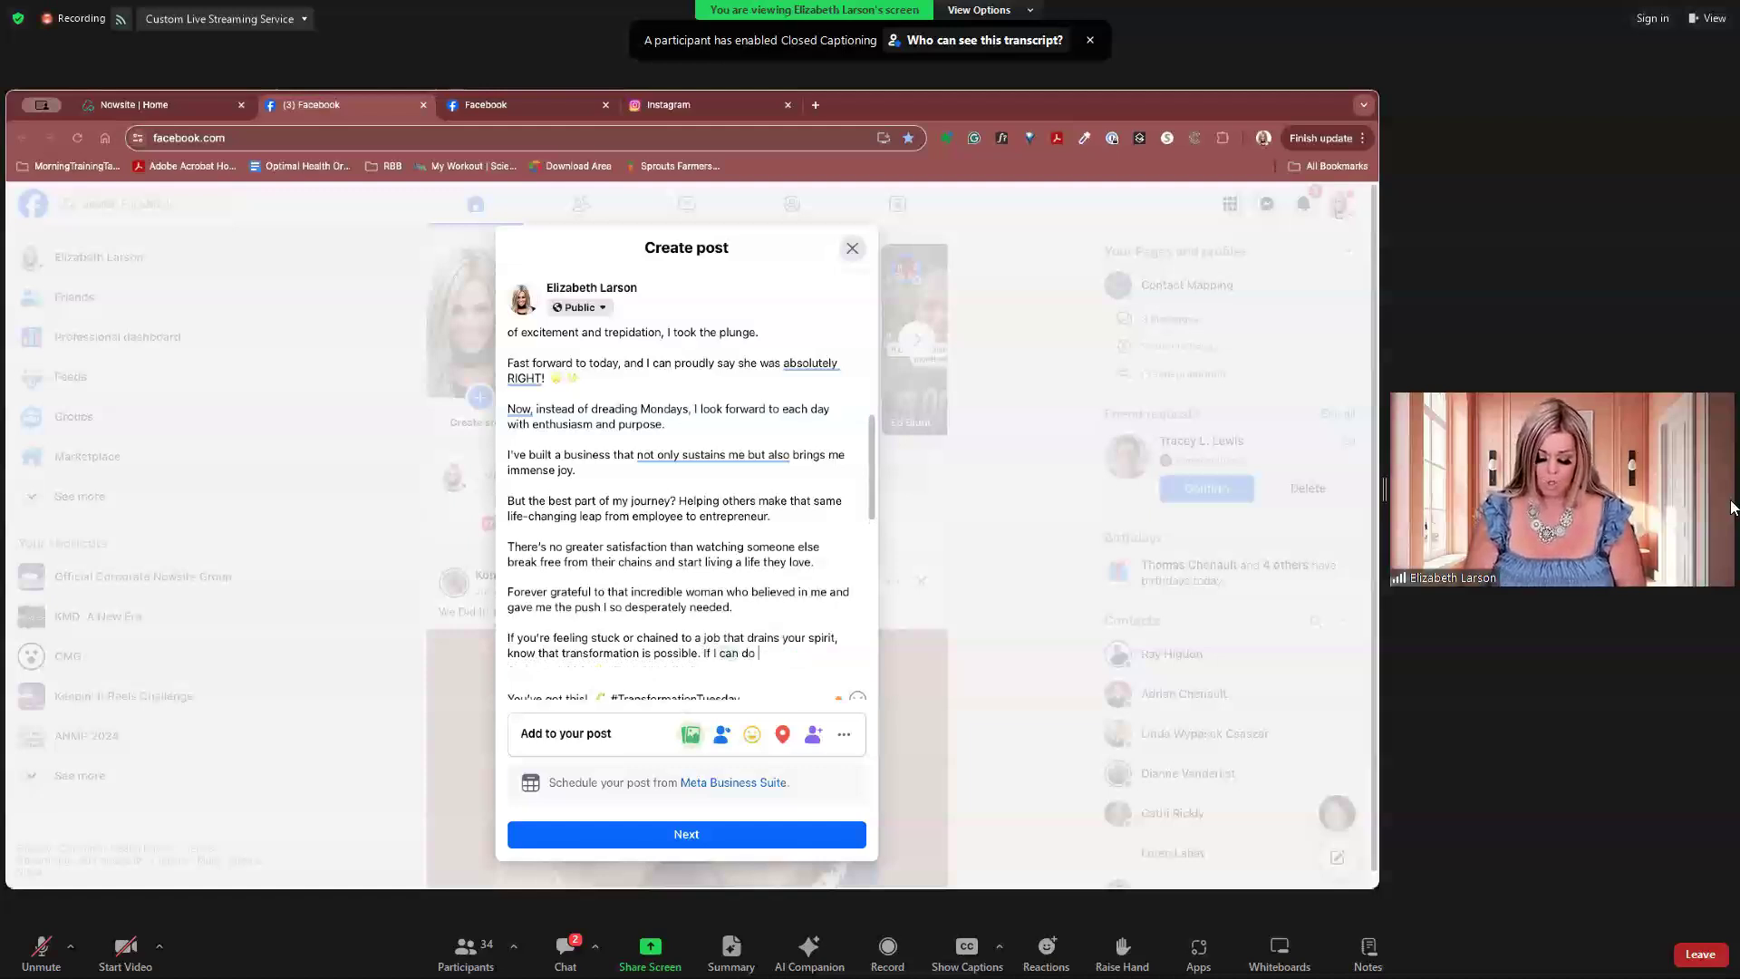
{"action": "type", "text": "this, so can you"}
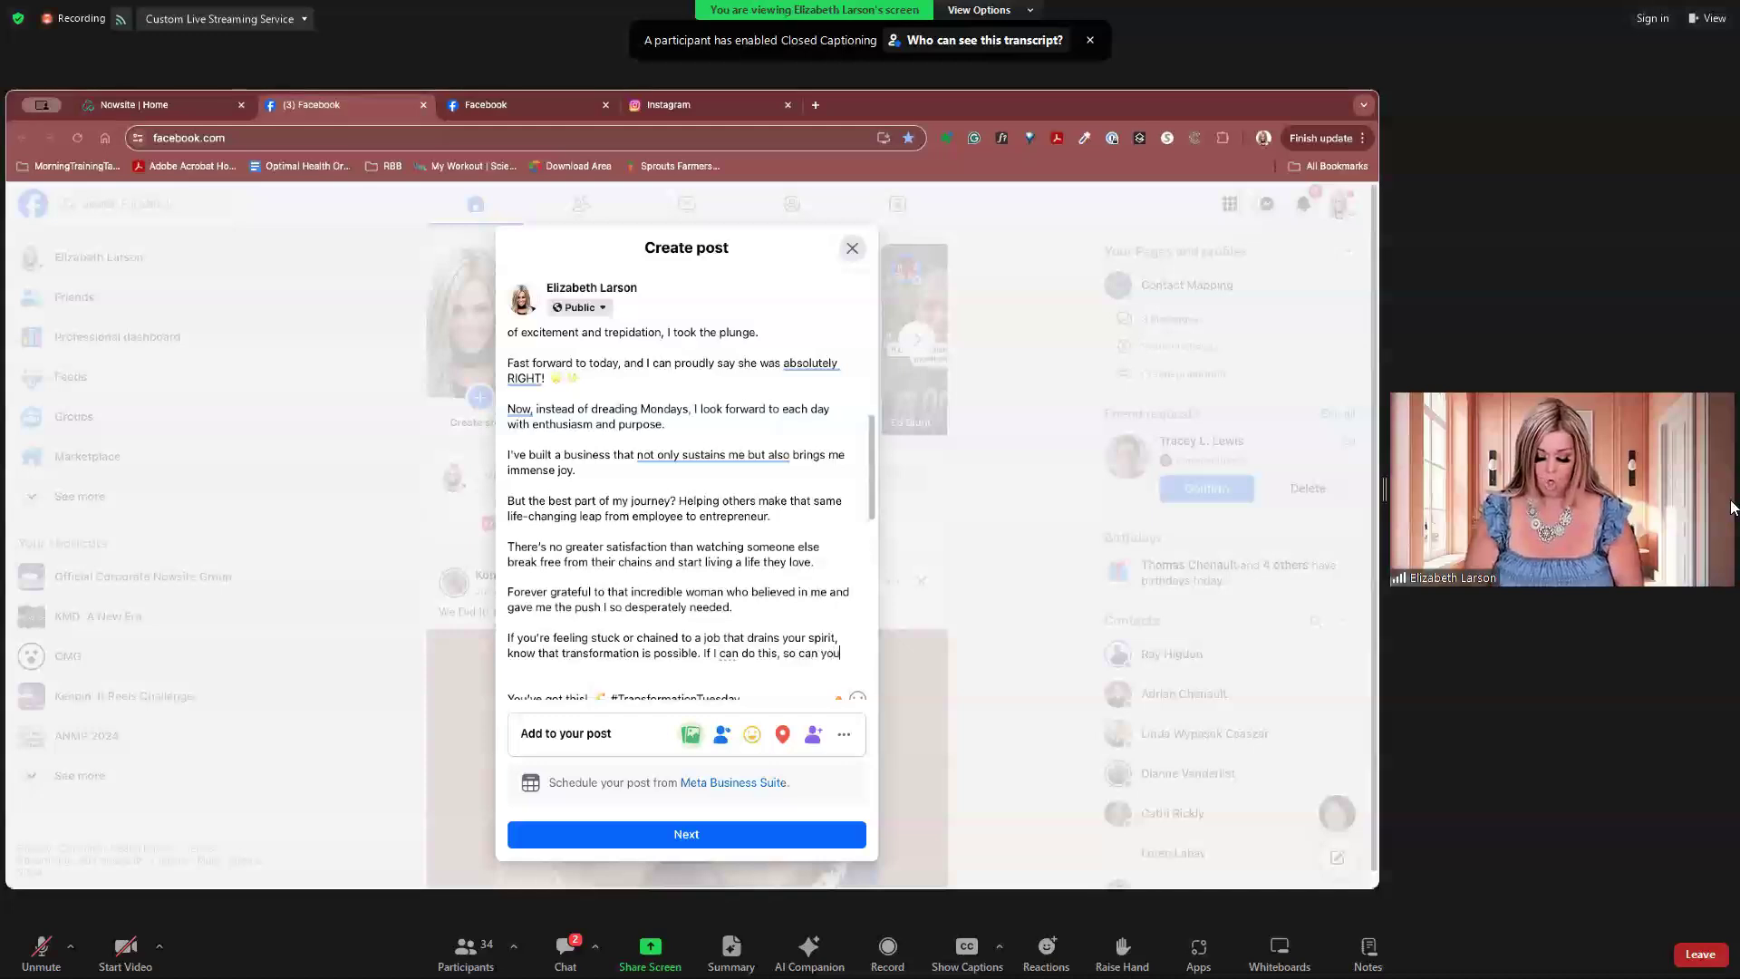
{"action": "type", "text": "! If you"}
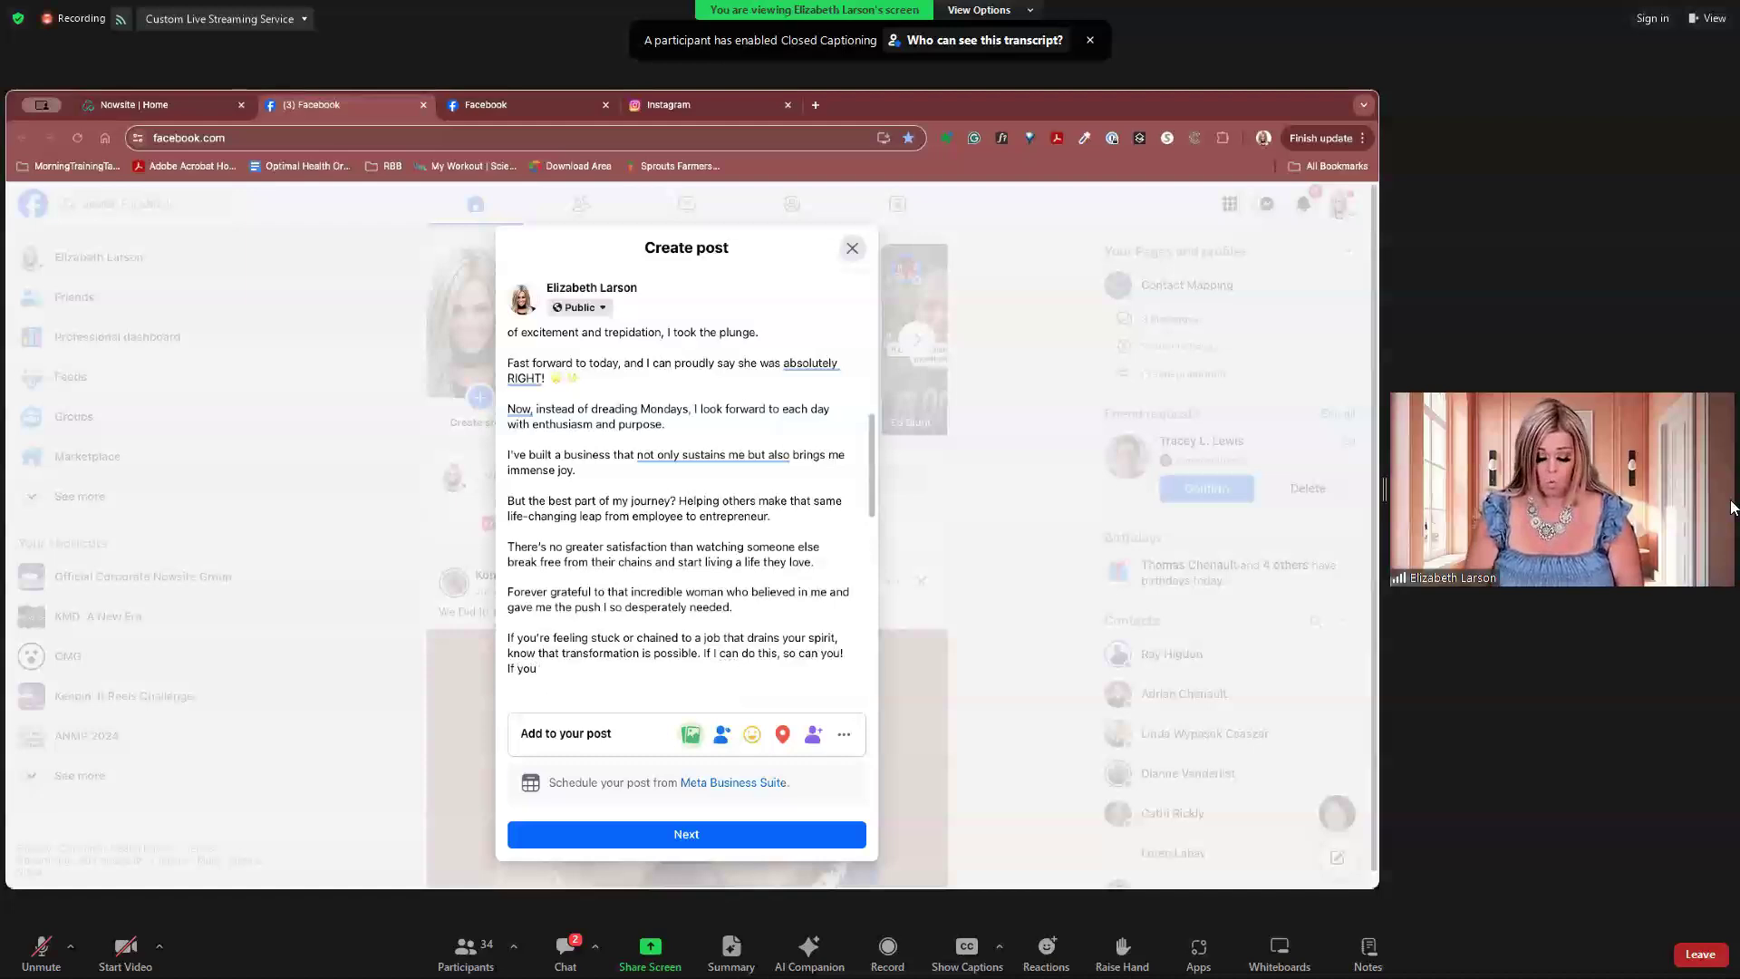
{"action": "type", "text": " want to take the plu"}
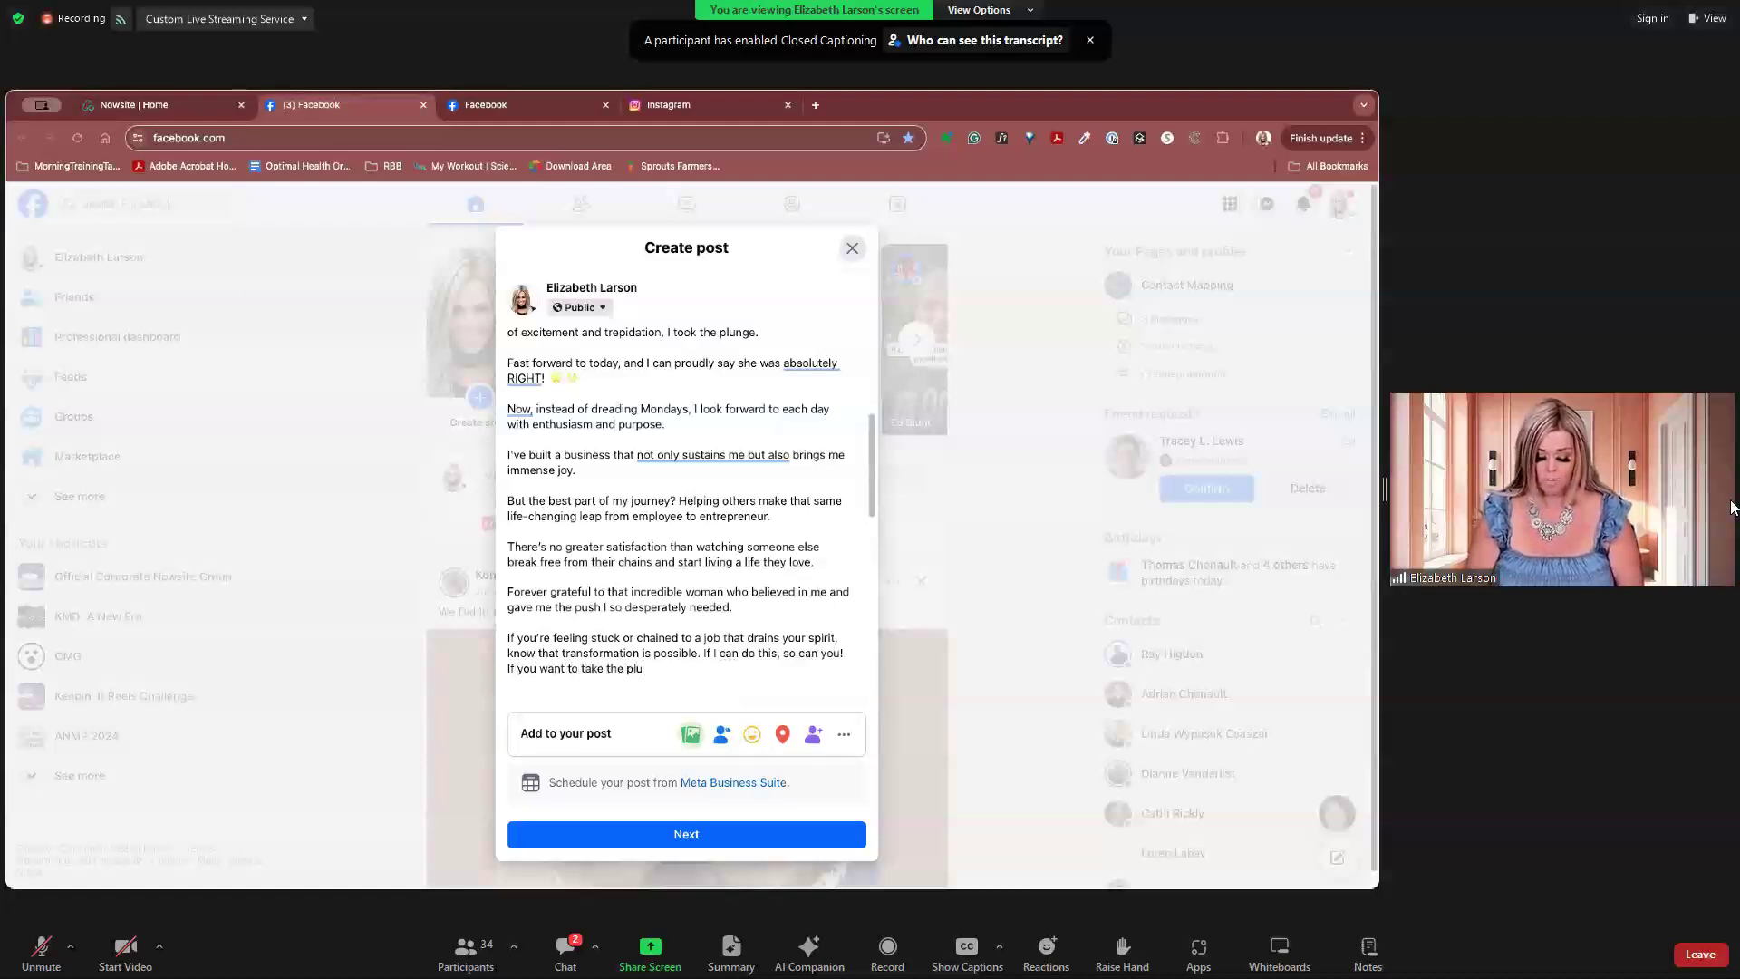
{"action": "type", "text": "n"}
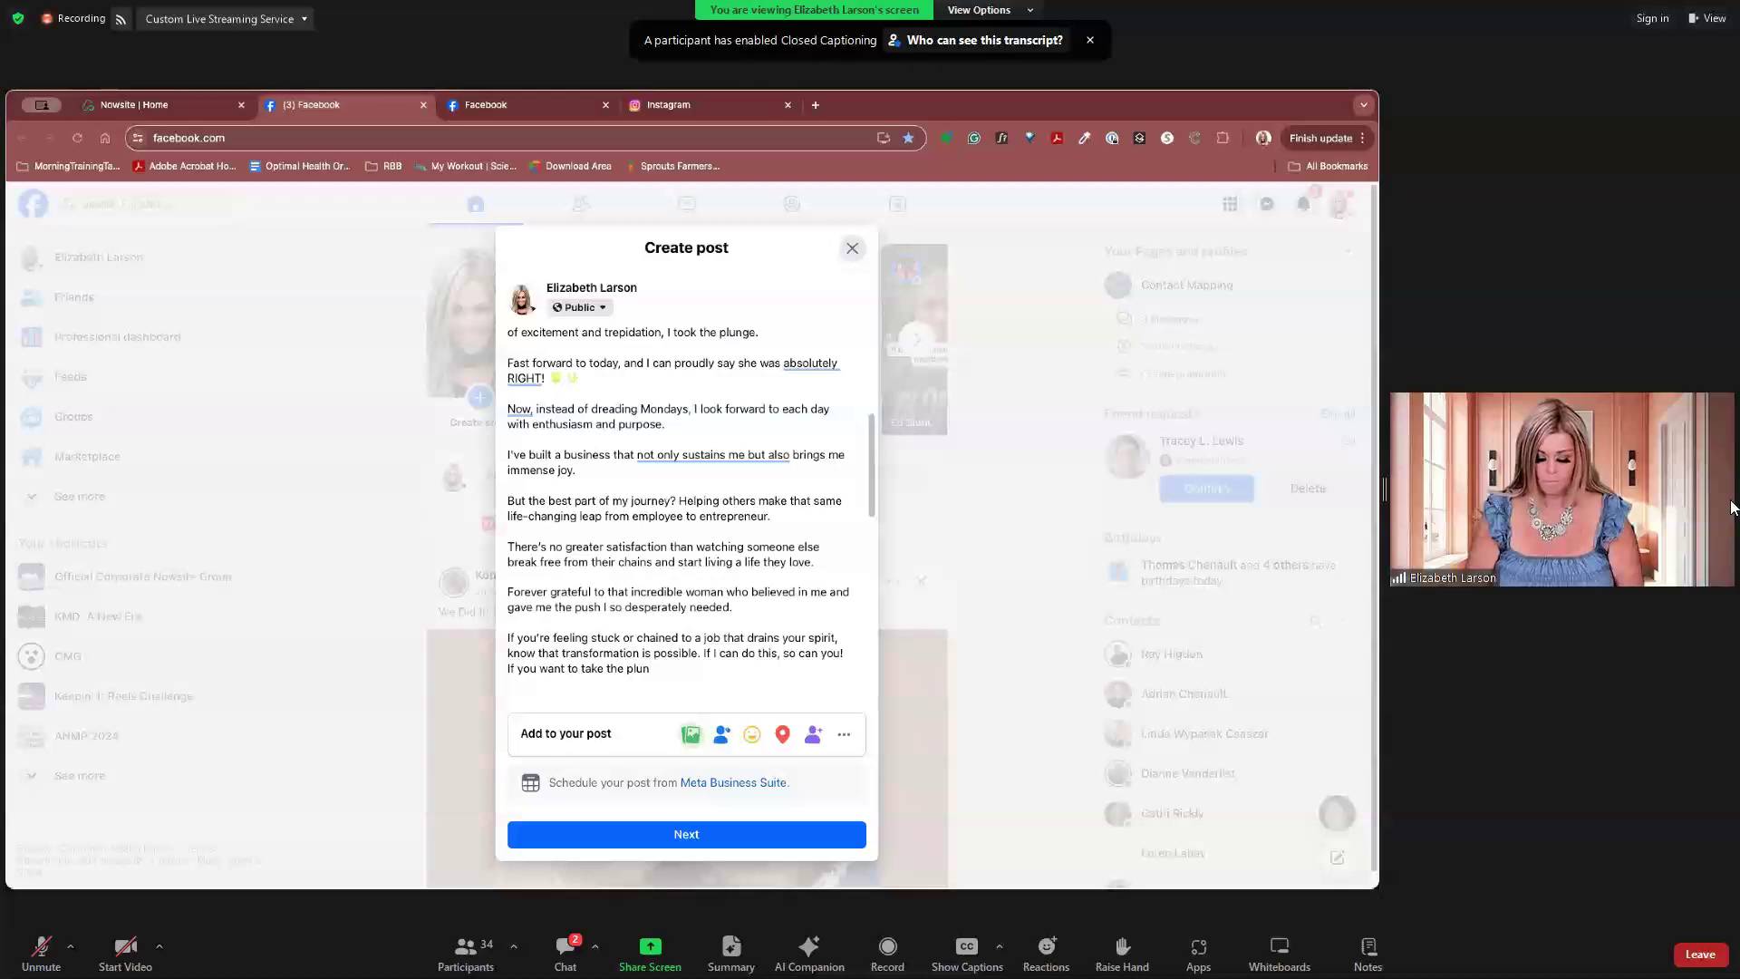
{"action": "type", "text": "ge or "}
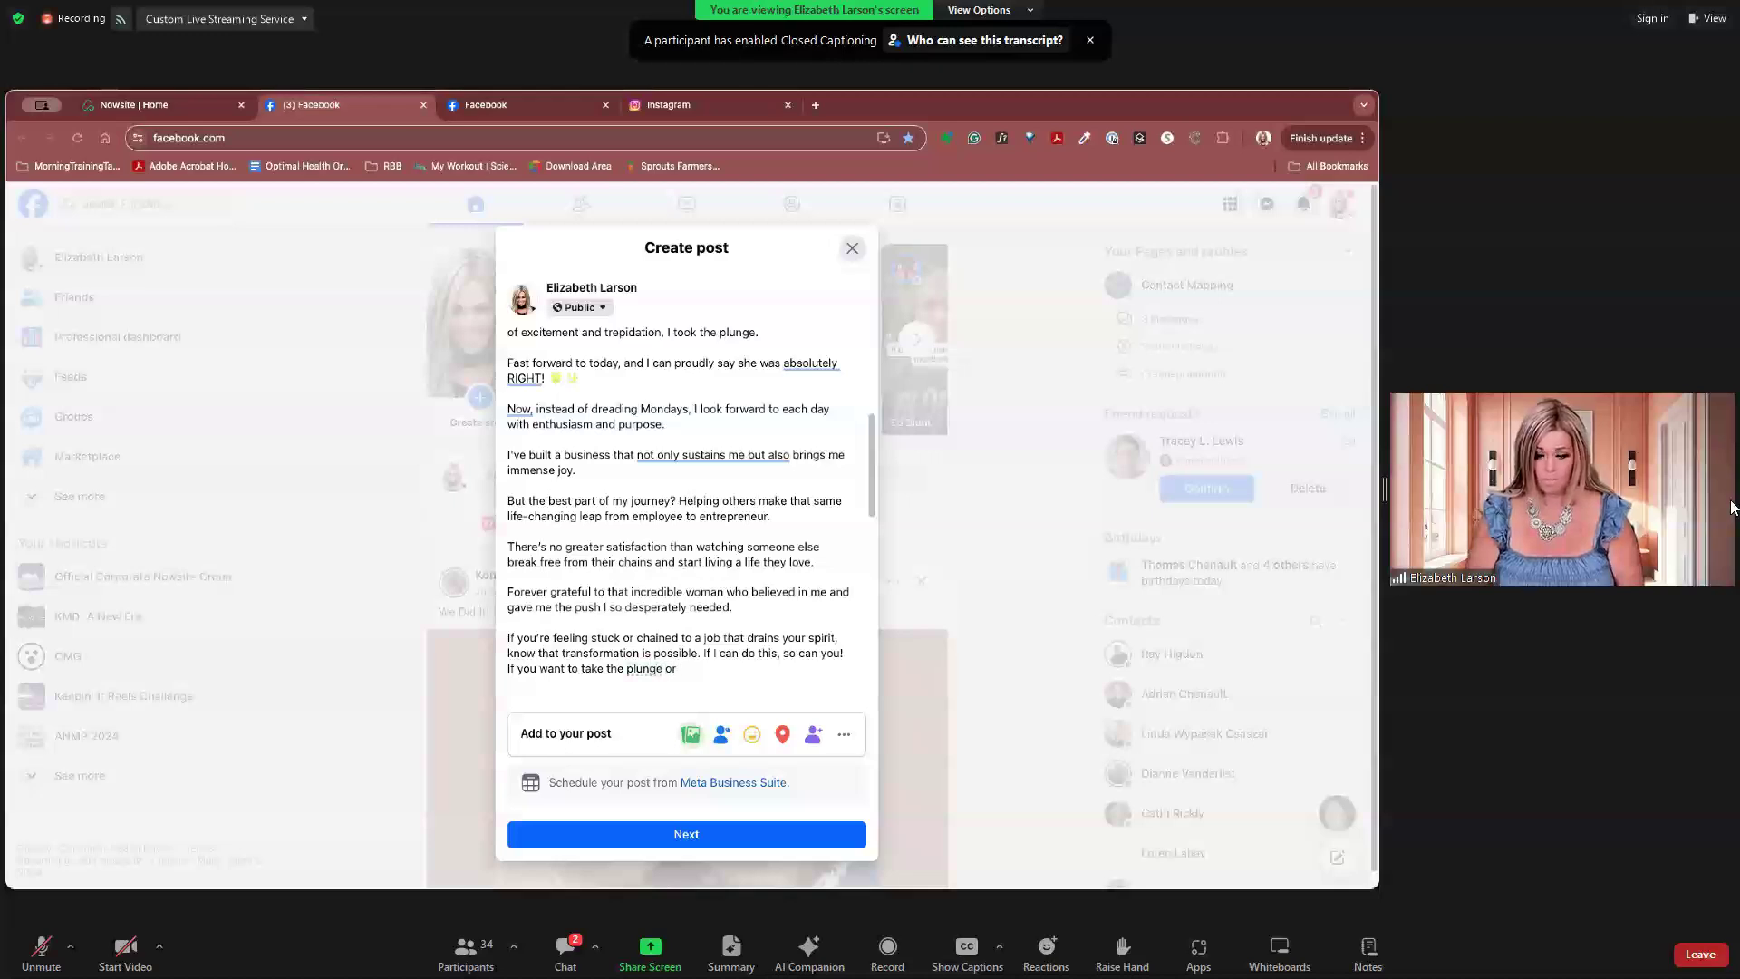
{"action": "type", "text": "if you are "}
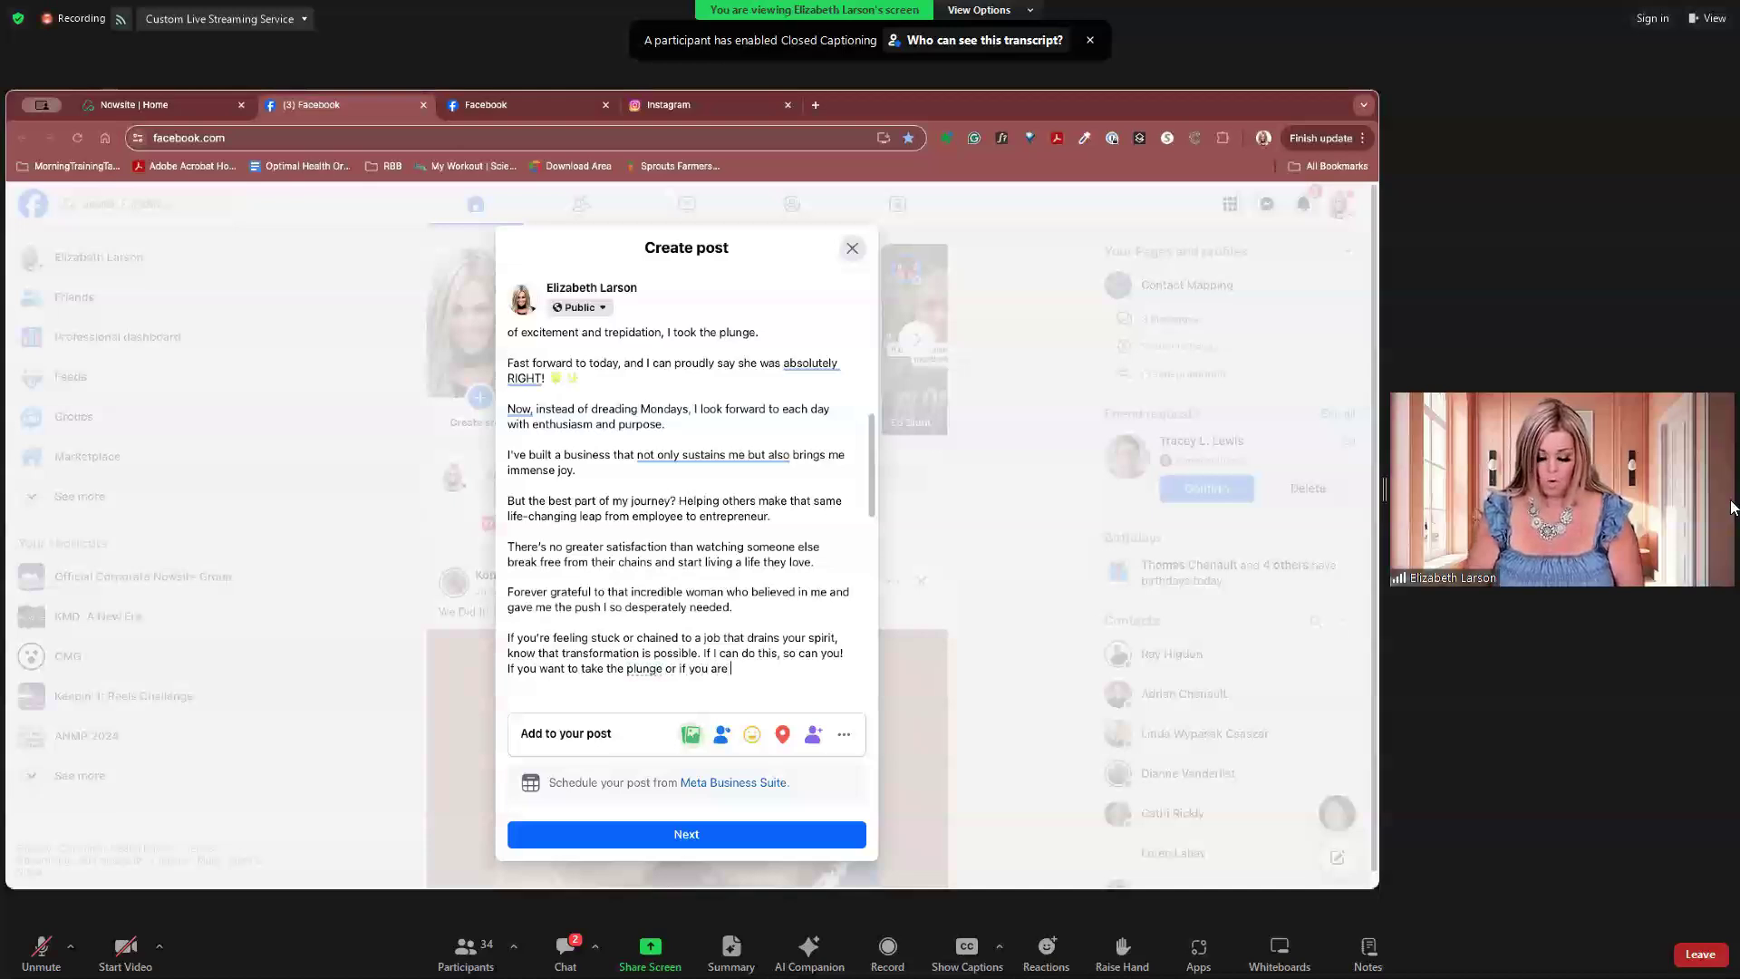
{"action": "type", "text": "wondering if you could do this too"}
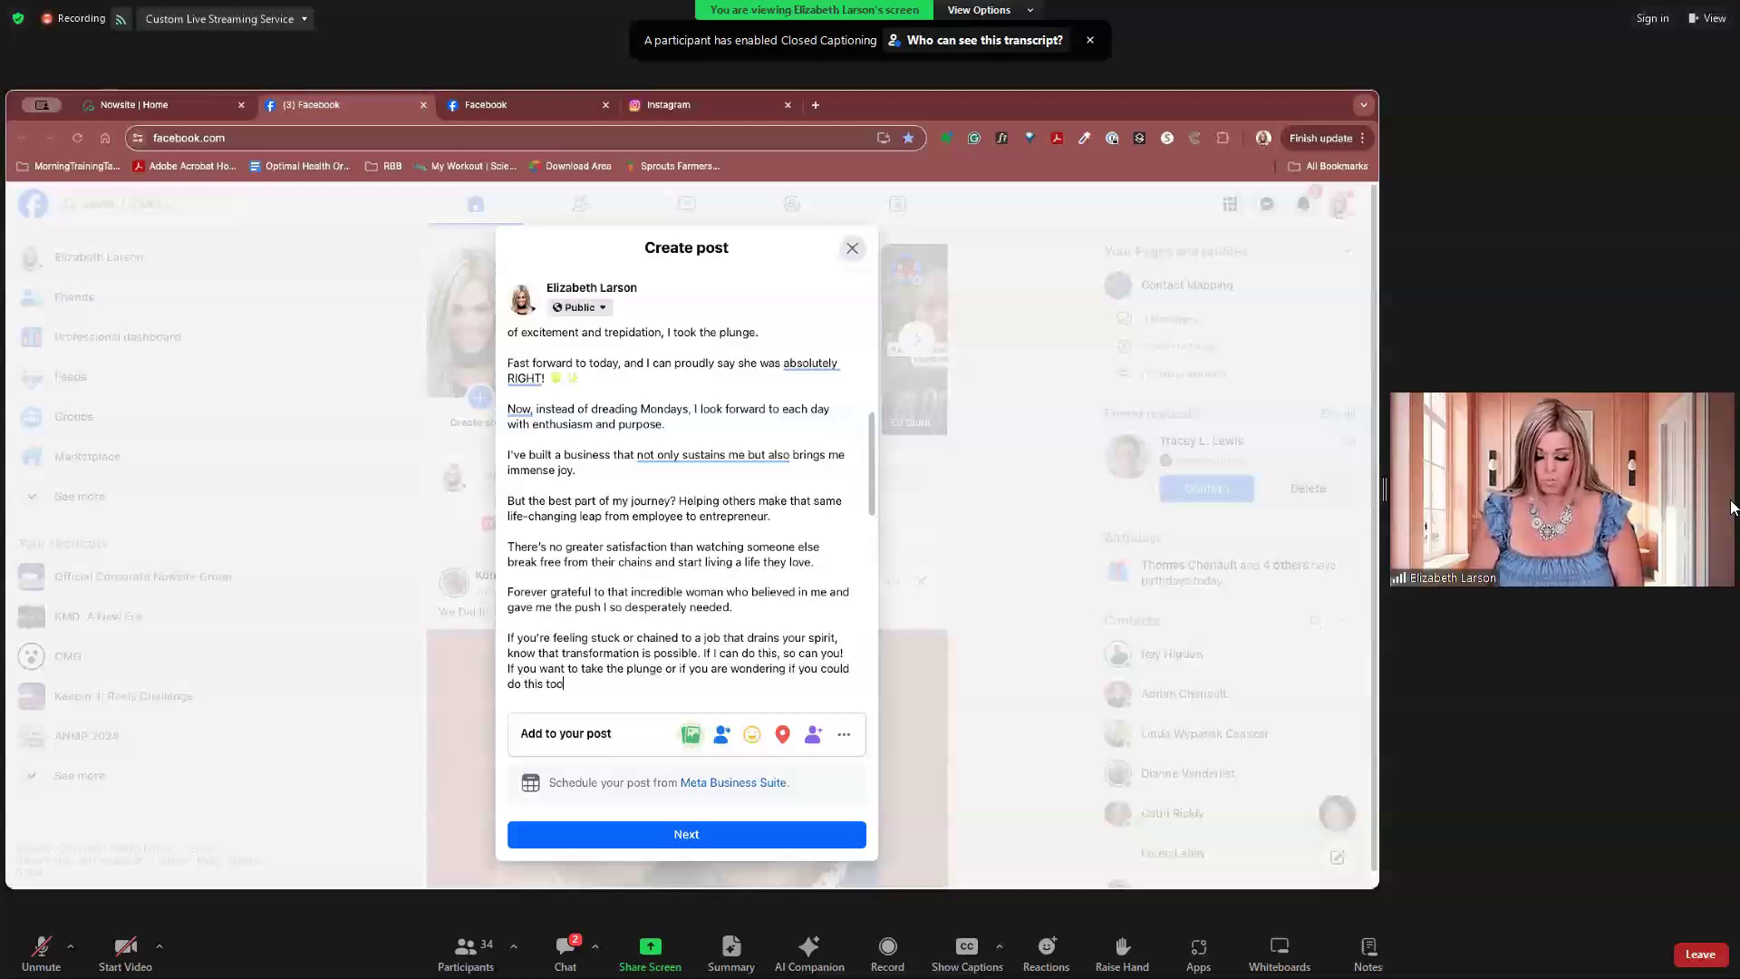
{"action": "type", "text": ". I would love to"}
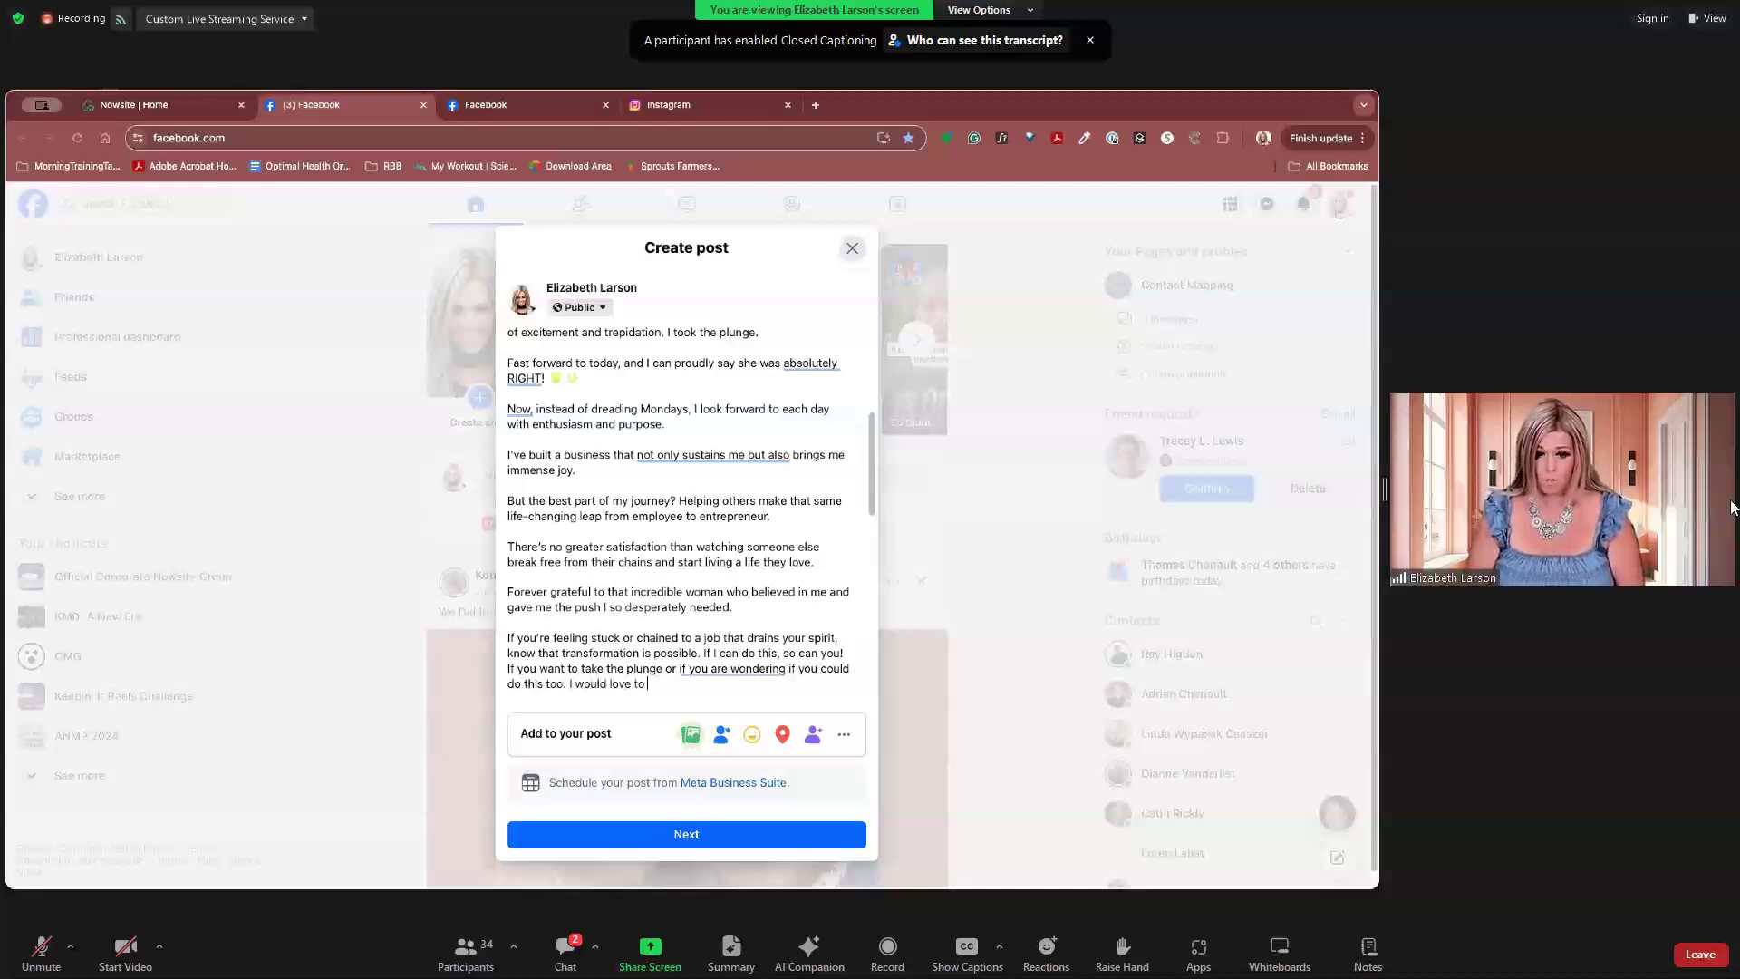
{"action": "type", "text": " talk with you. "}
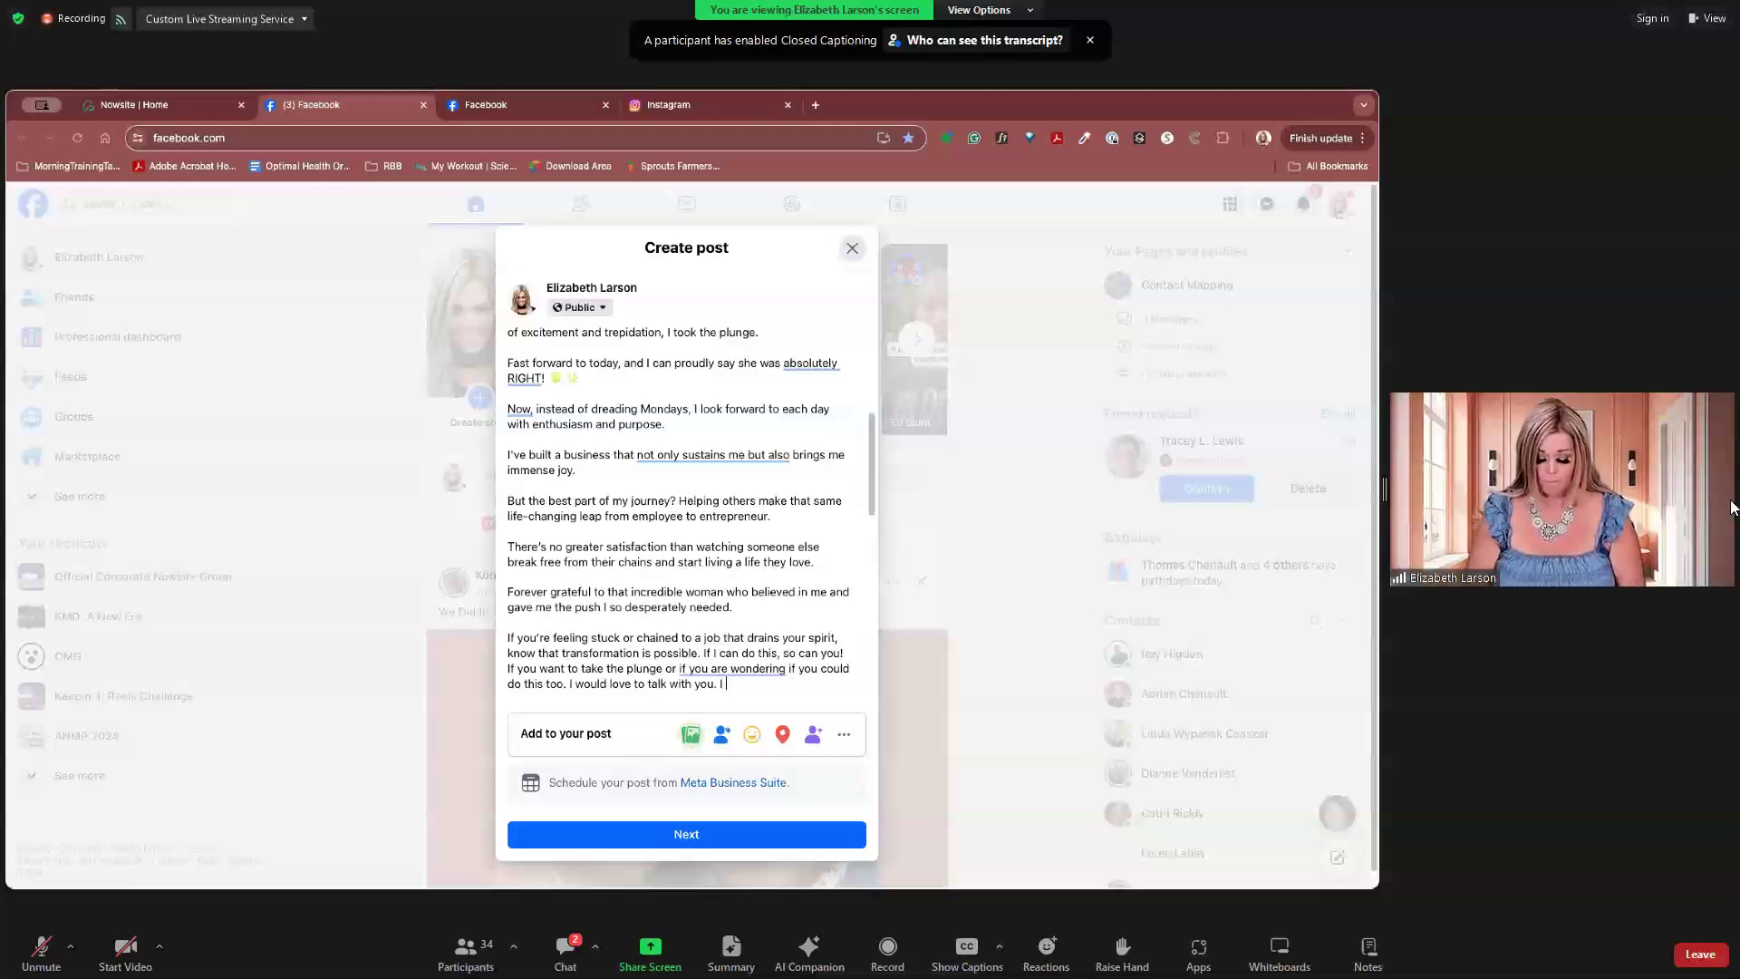
{"action": "type", "text": "I currnt"}
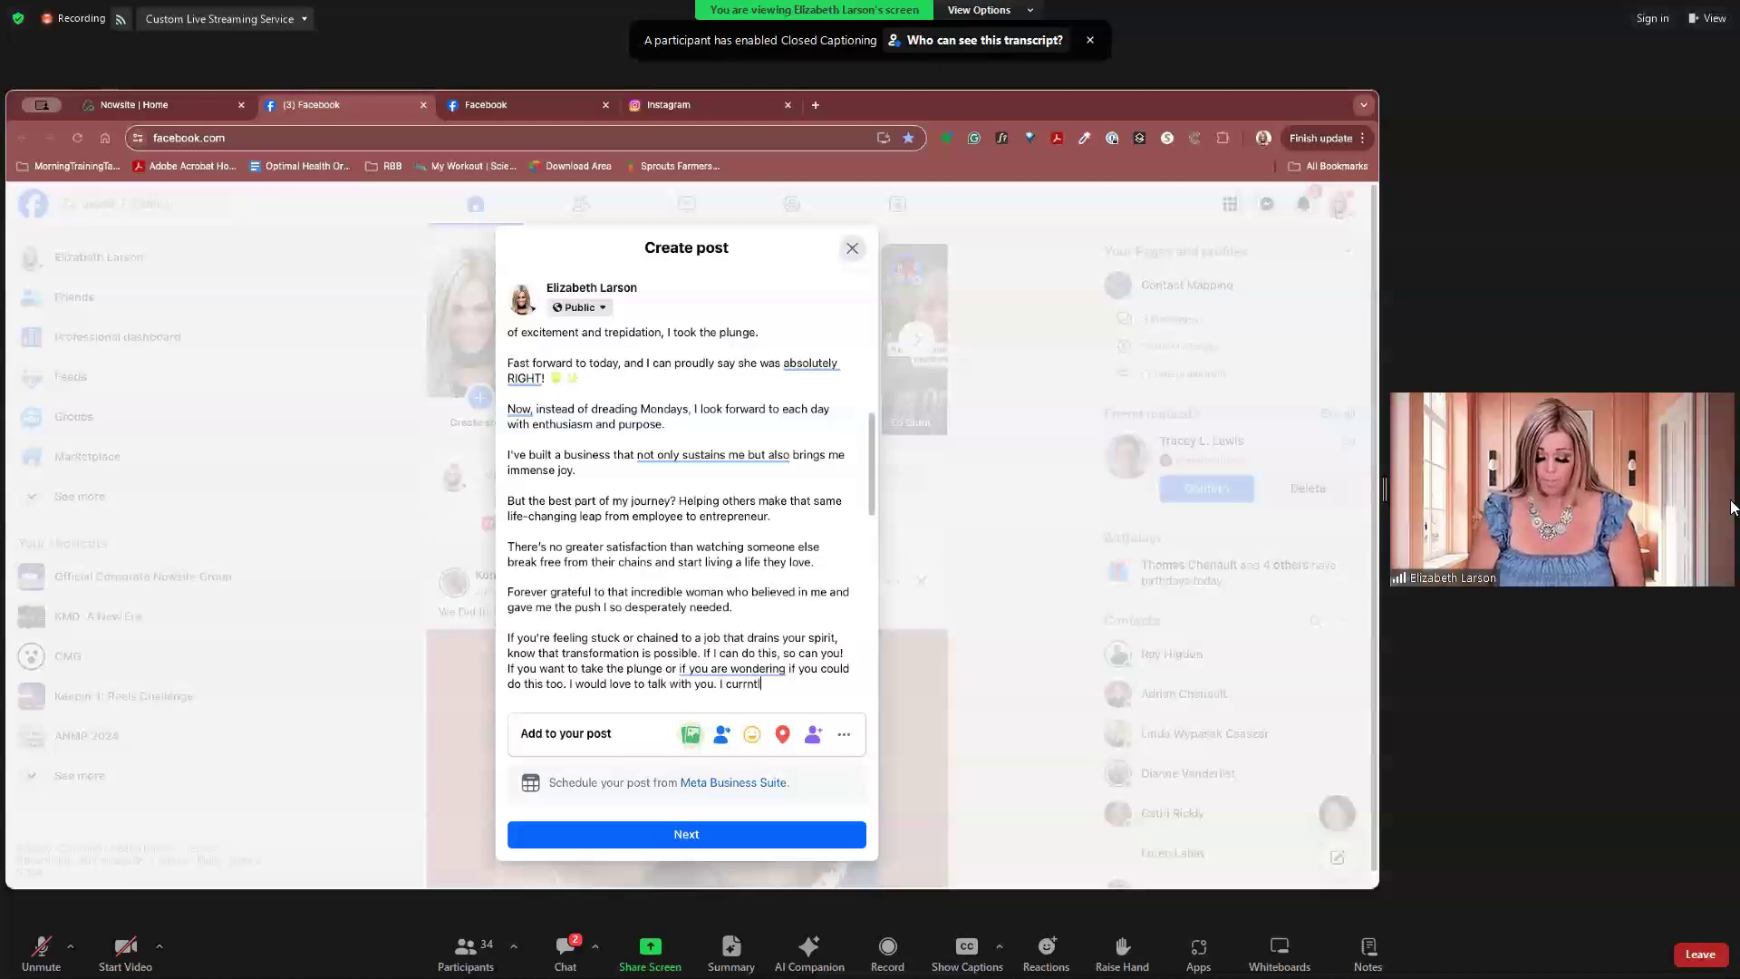
{"action": "key", "text": "BackSpace"}
{"action": "key", "text": "BackSpace"}
{"action": "type", "text": "ently have a"}
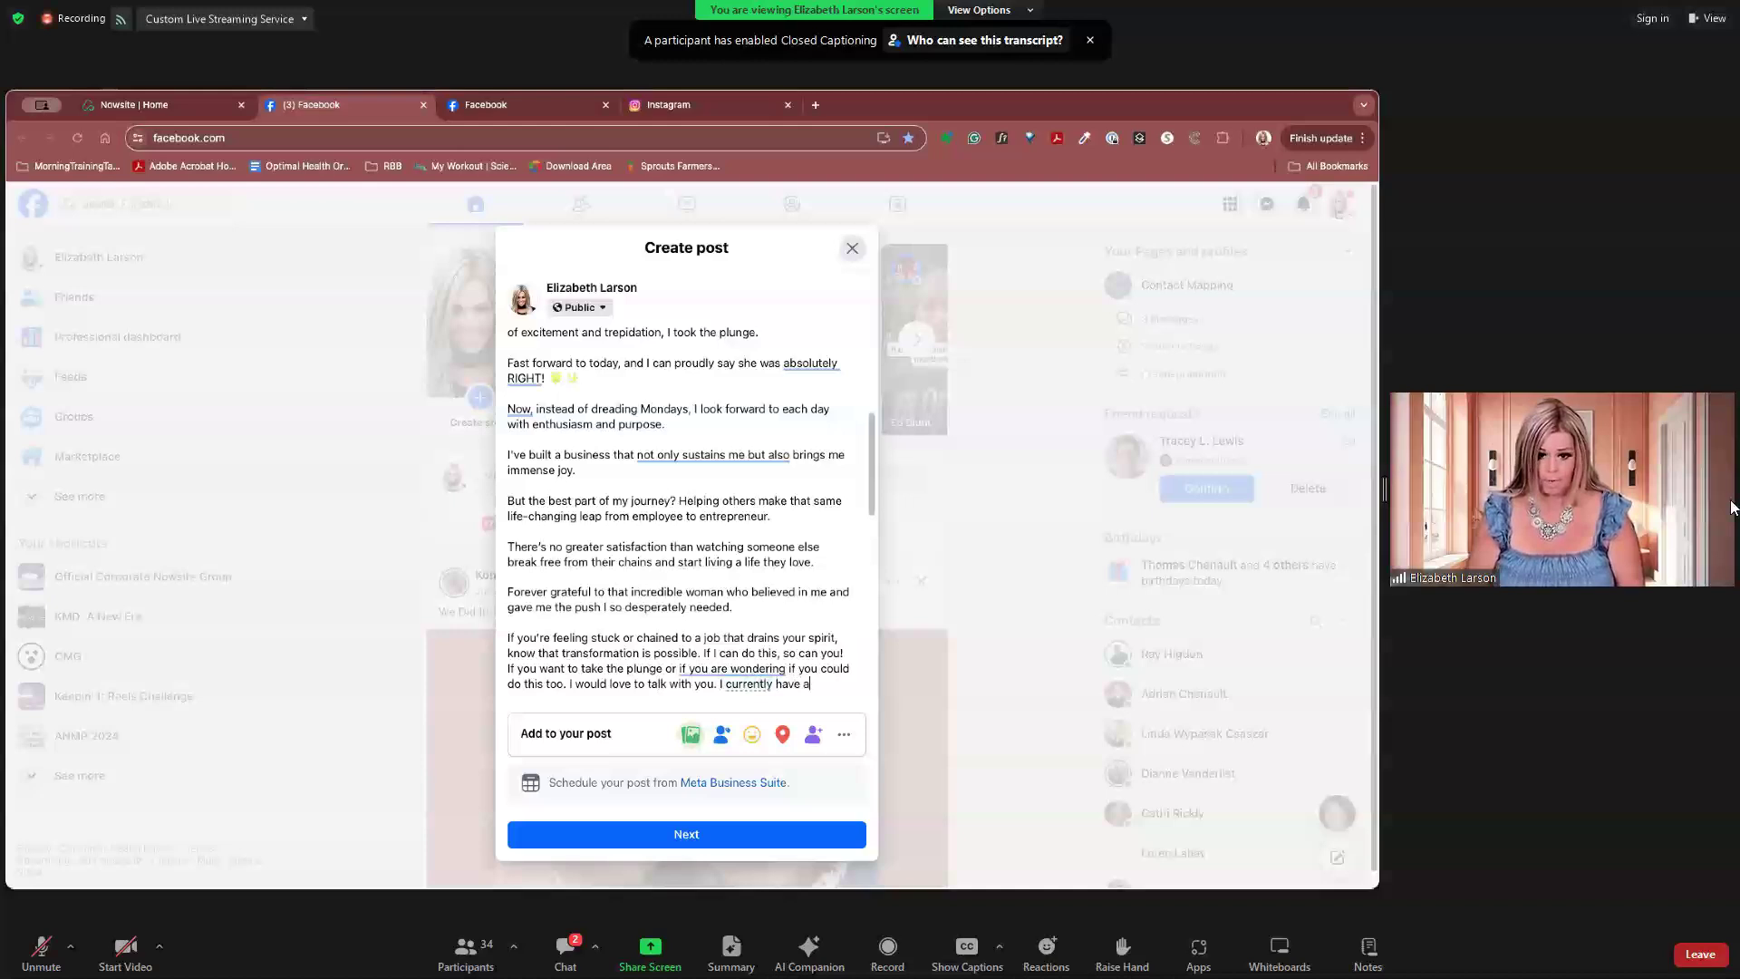
{"action": "type", "text": " couple of op"}
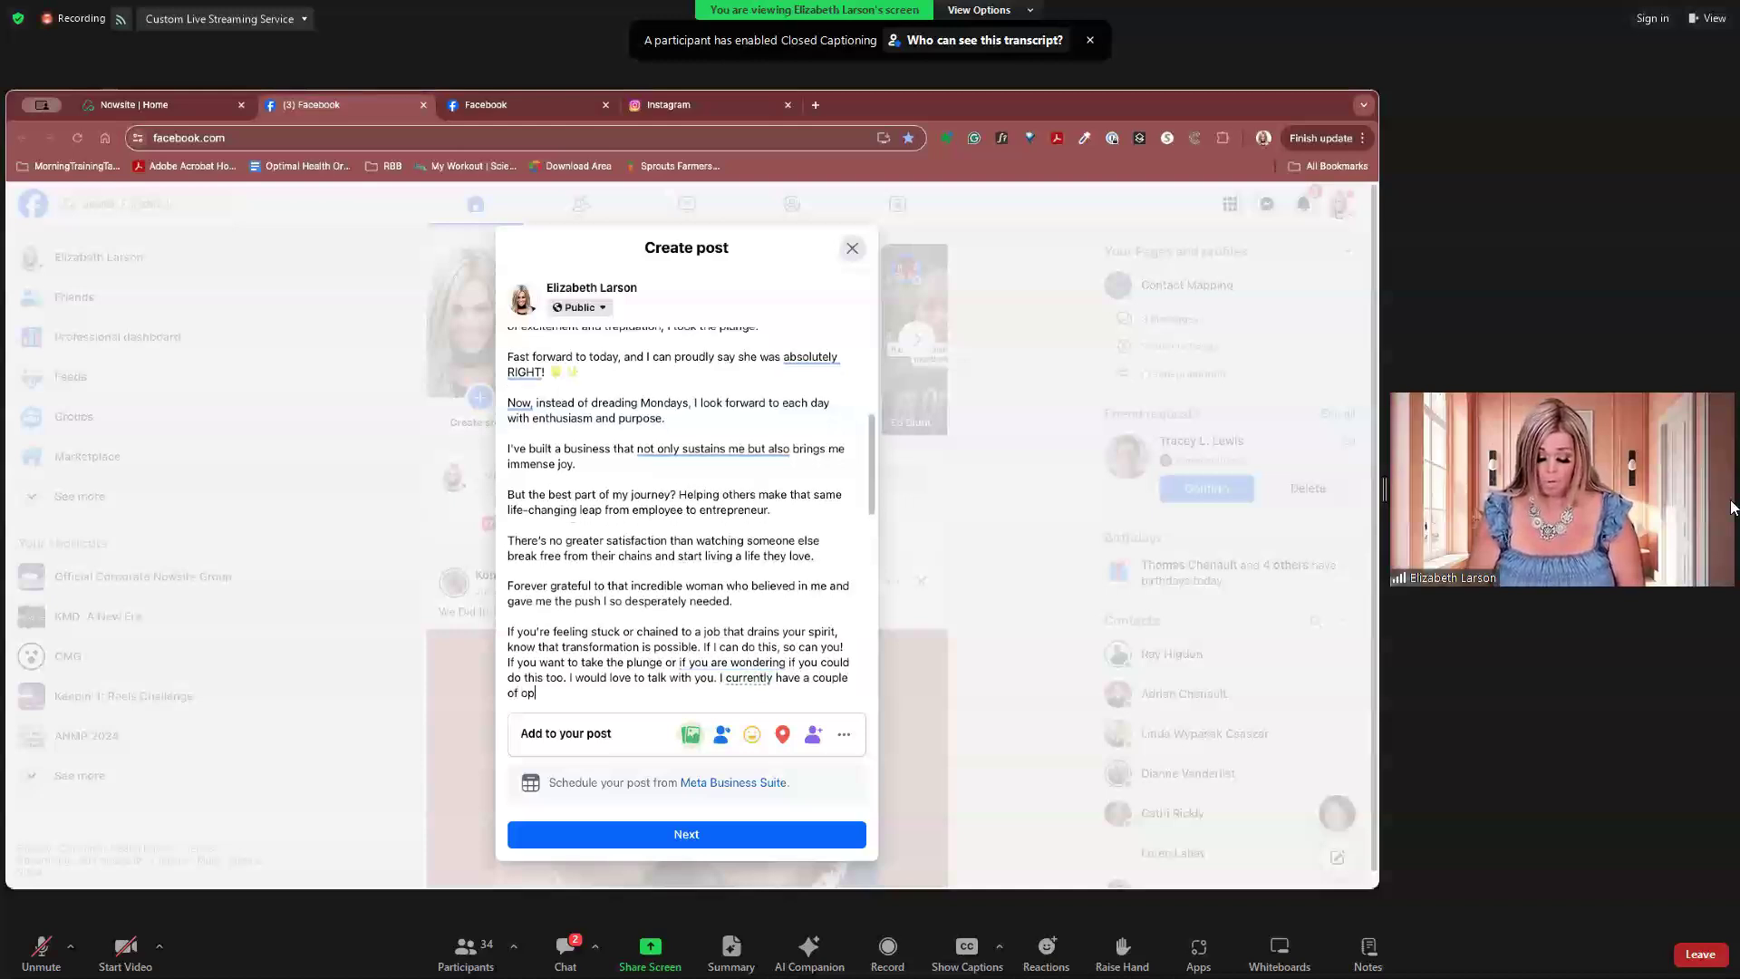
{"action": "type", "text": "enings "}
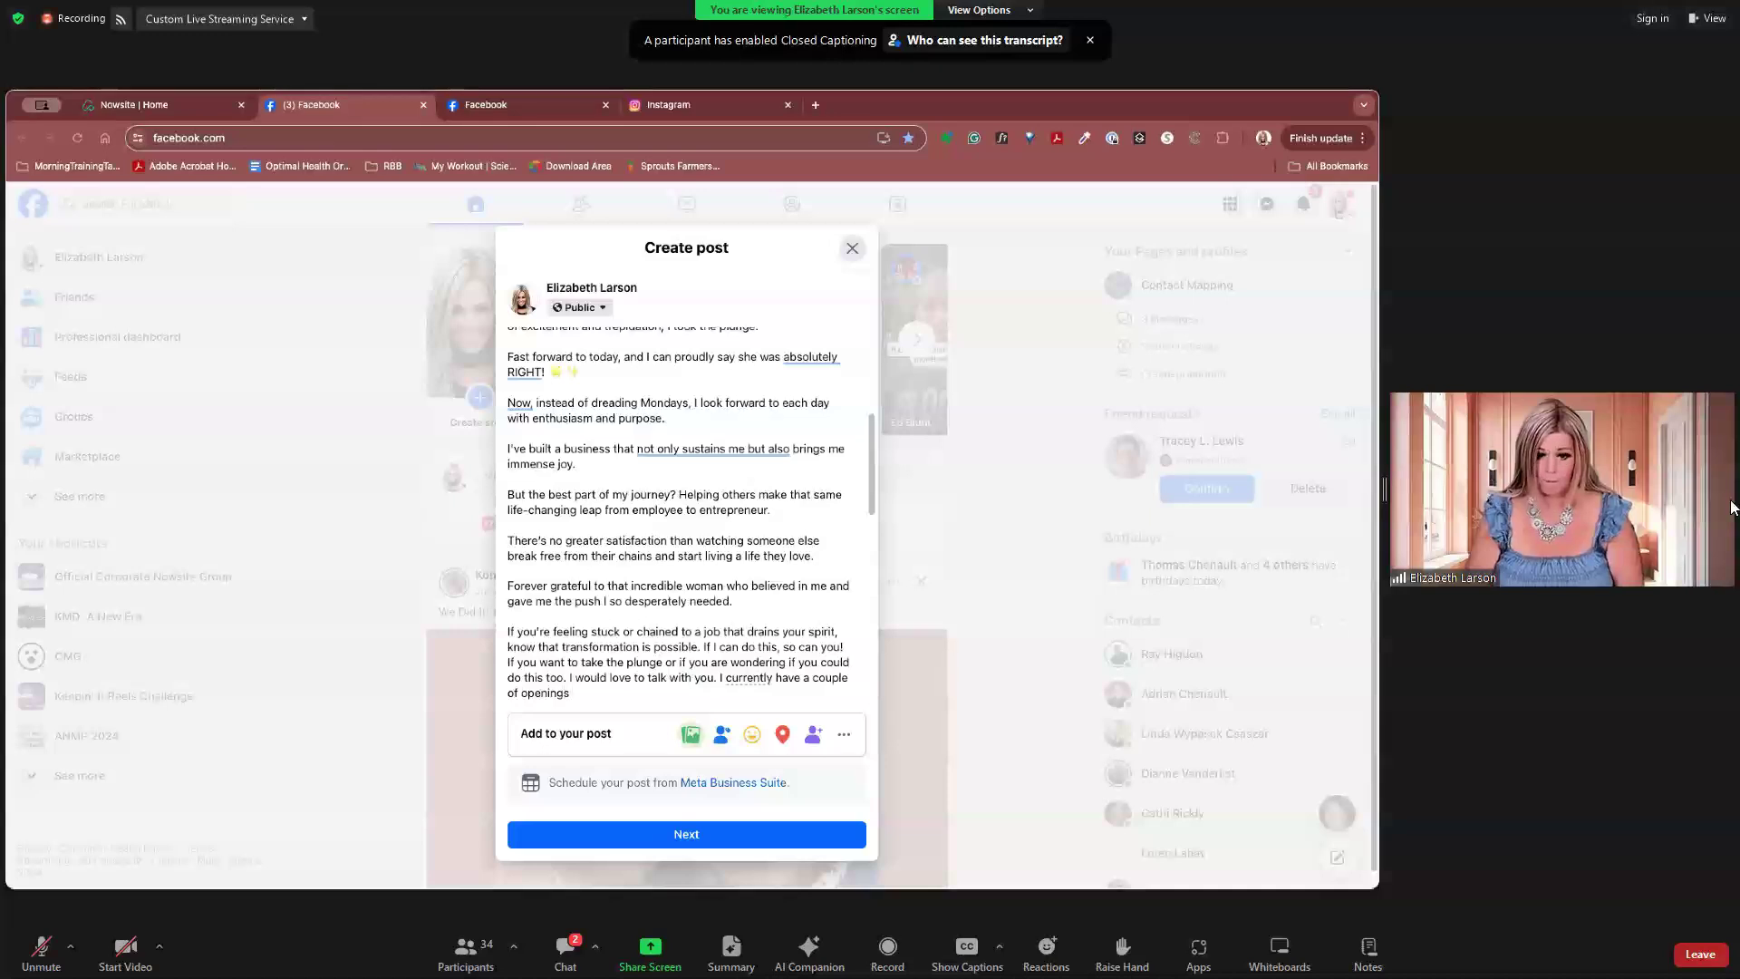
{"action": "type", "text": "for people wh"}
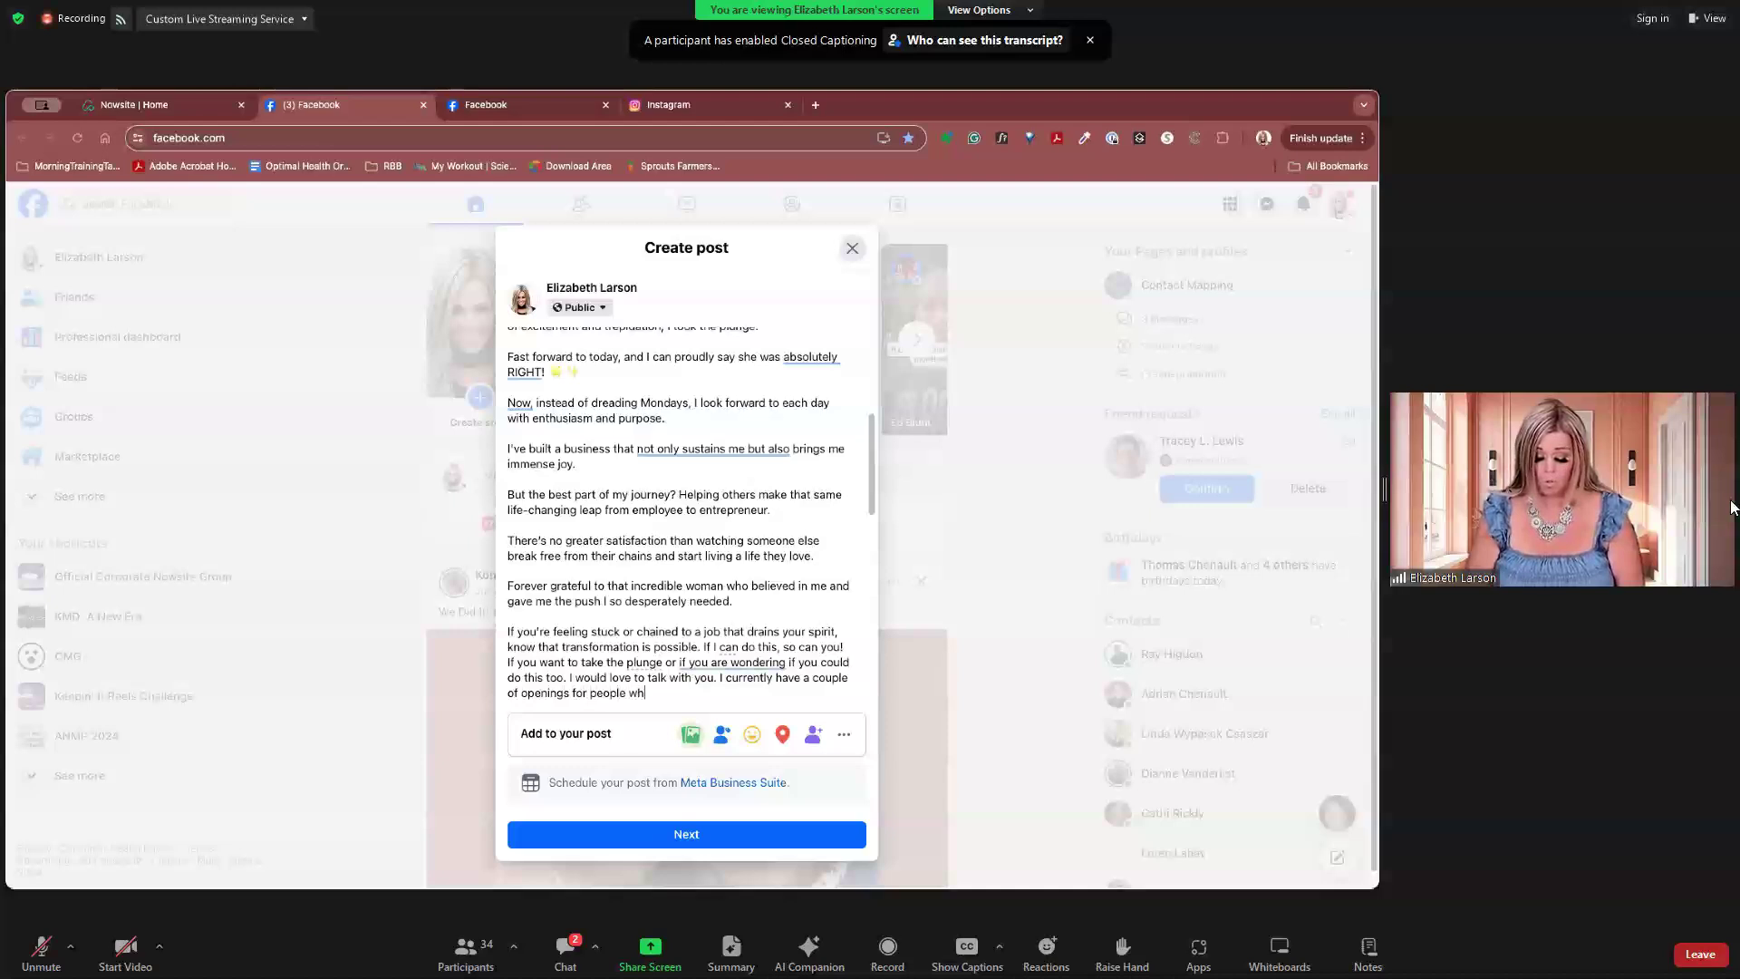
{"action": "type", "text": "o want to build a business with me. You"}
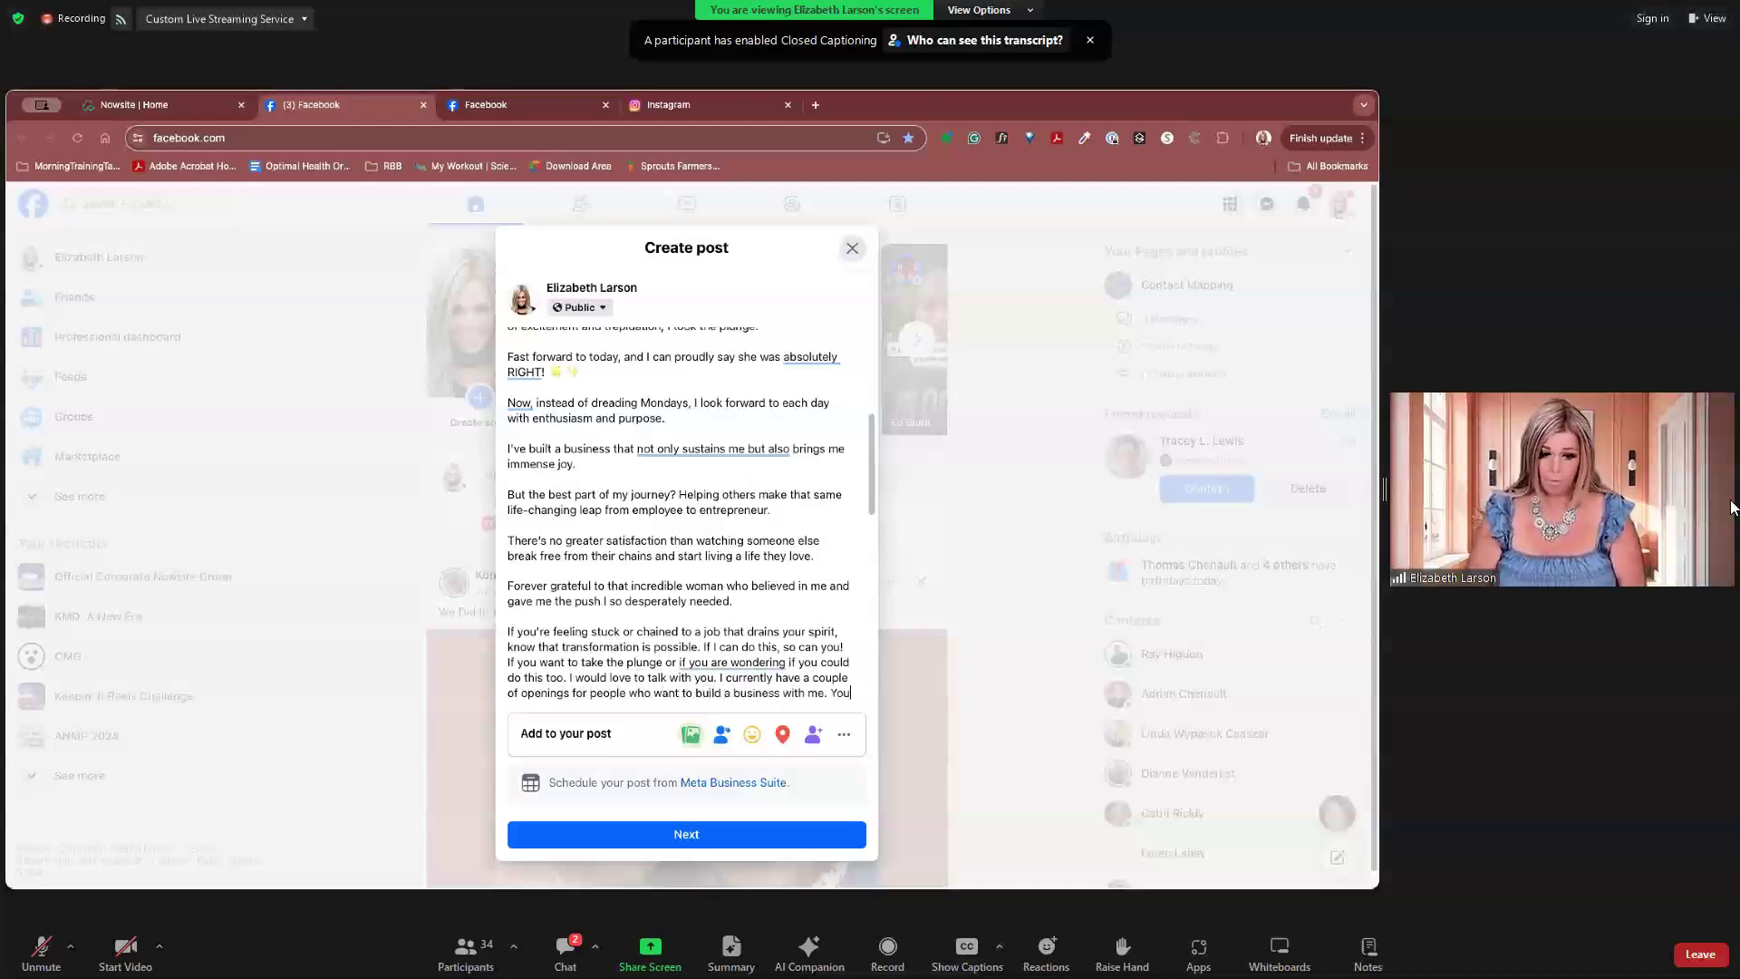
{"action": "type", "text": " can own you time and you"}
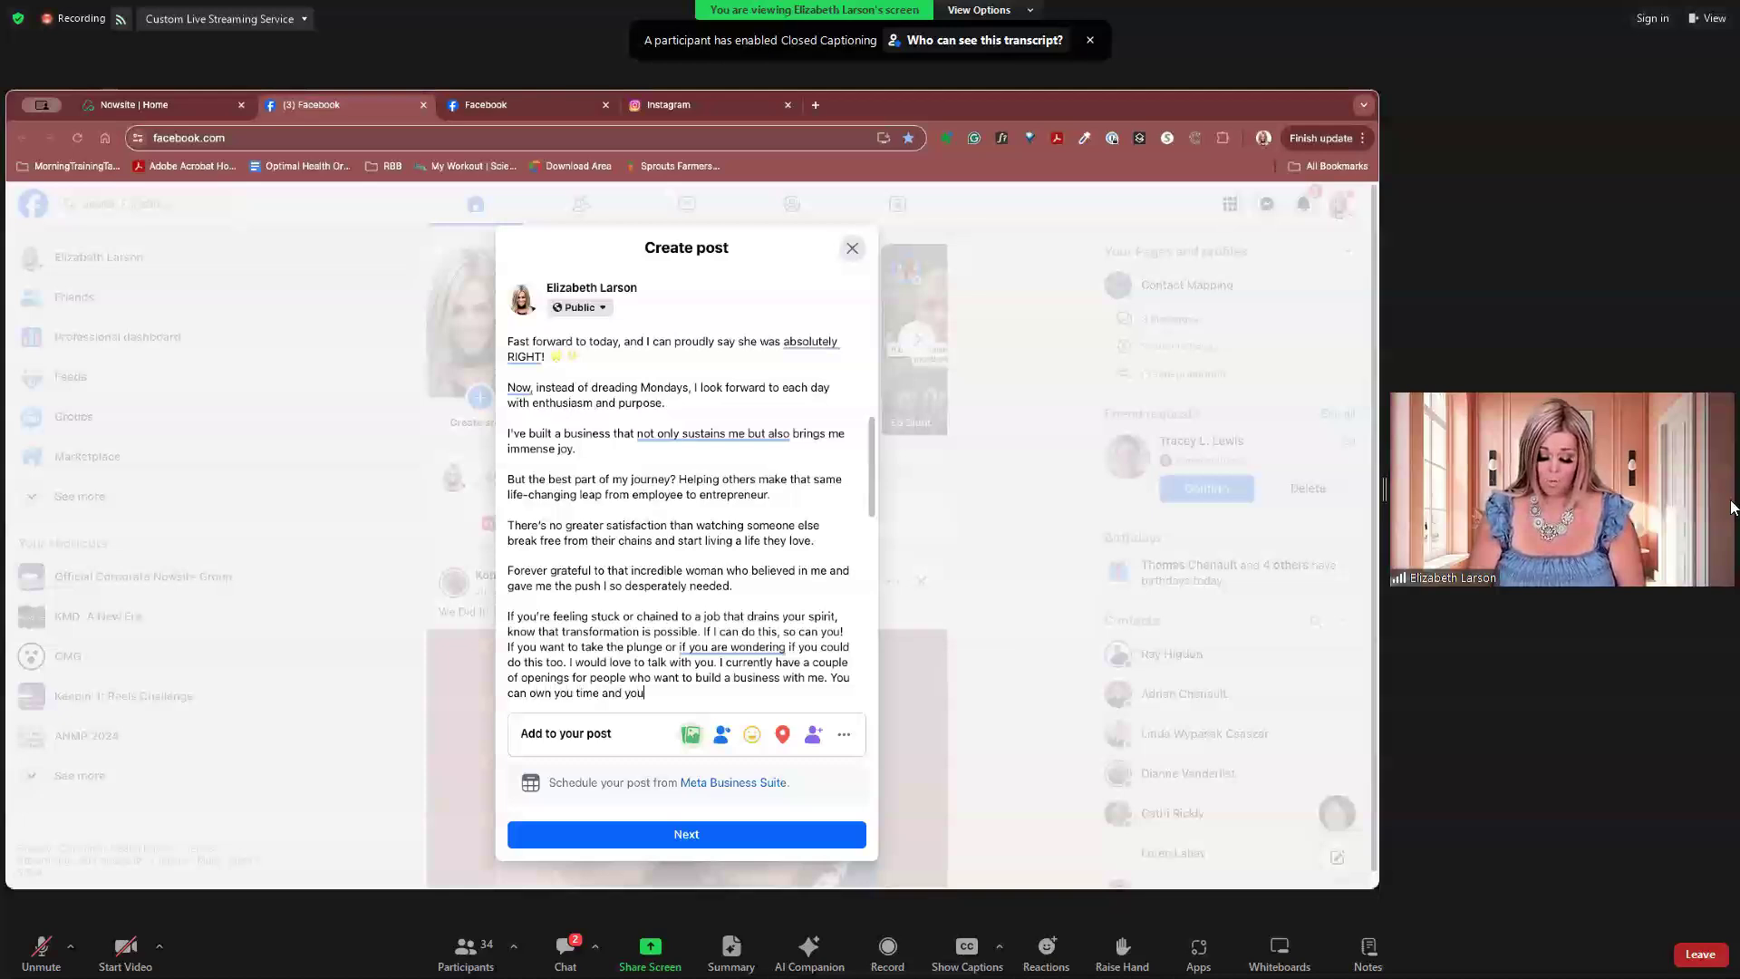
{"action": "type", "text": "r life"}
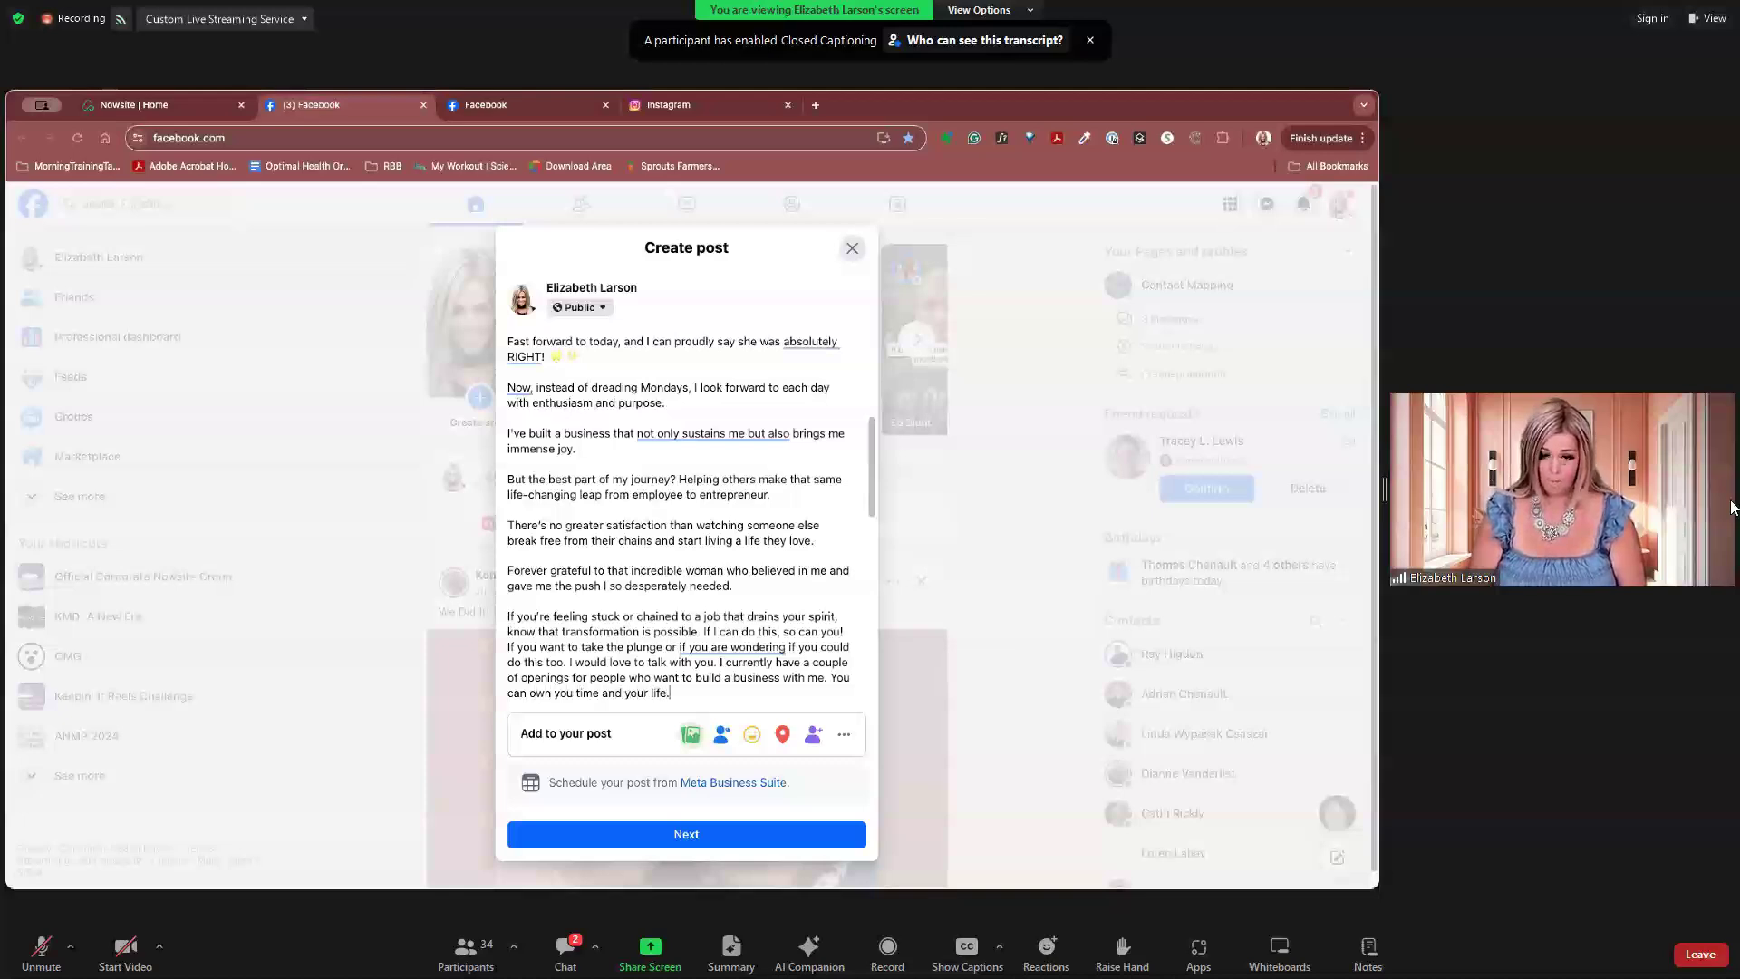
{"action": "type", "text": ". I would love to help you"}
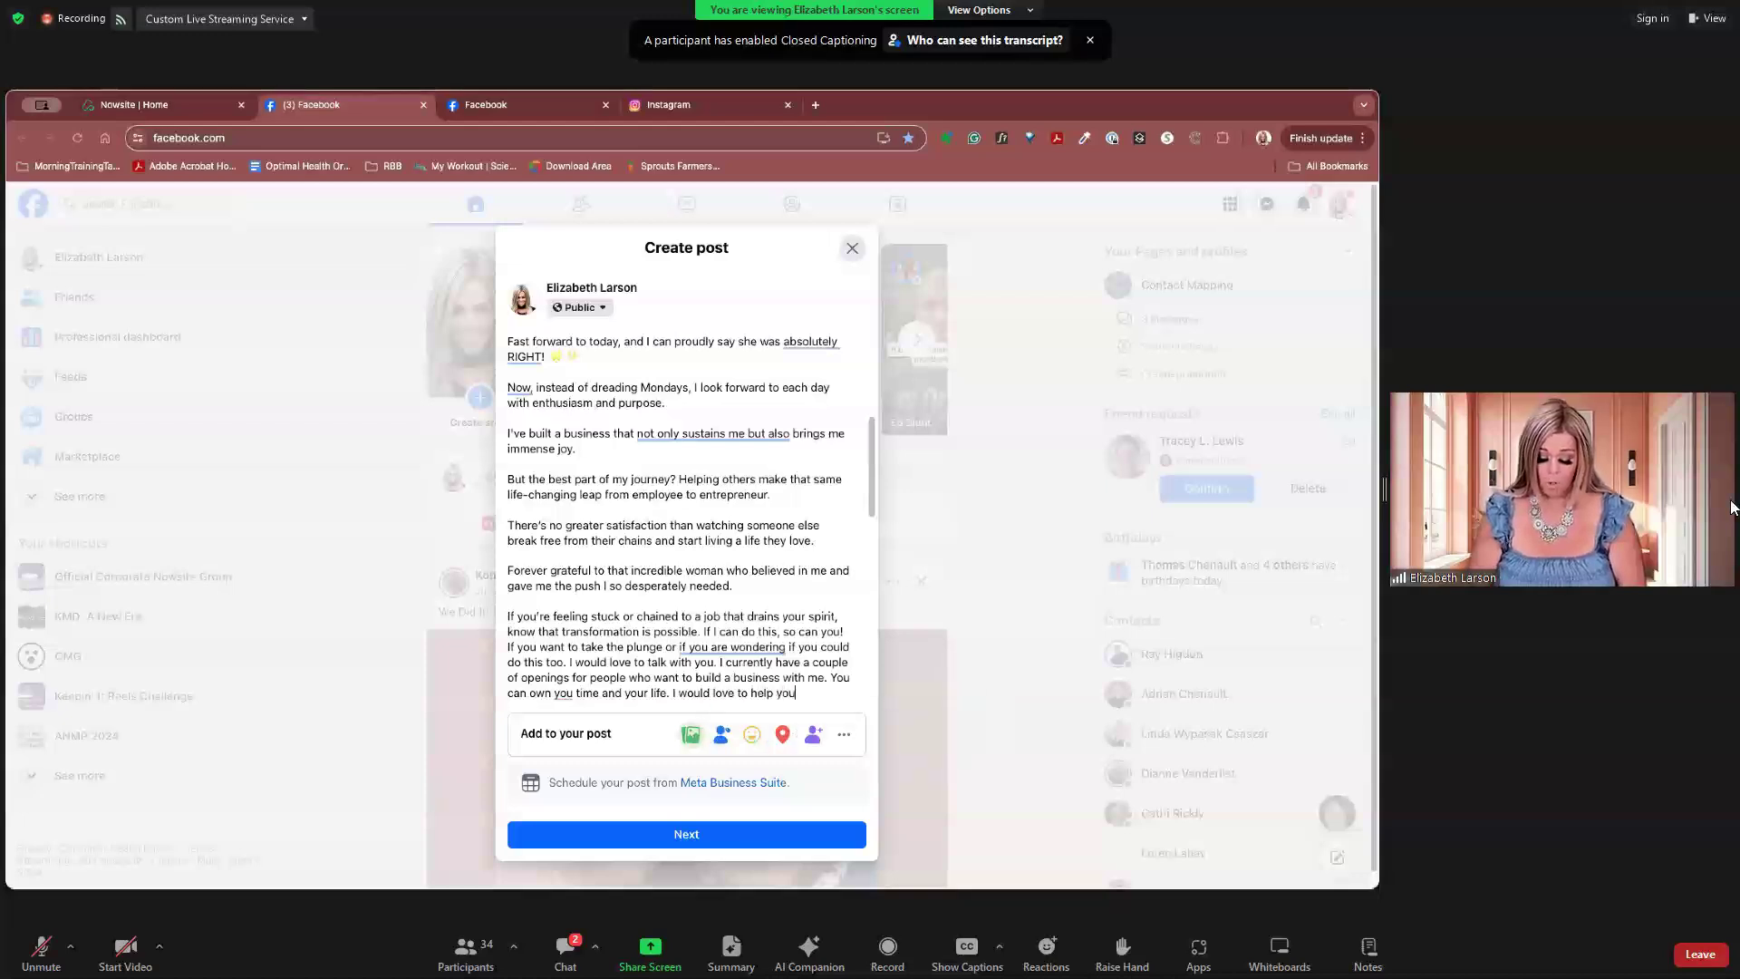
{"action": "type", "text": " do this. Let's talk!"}
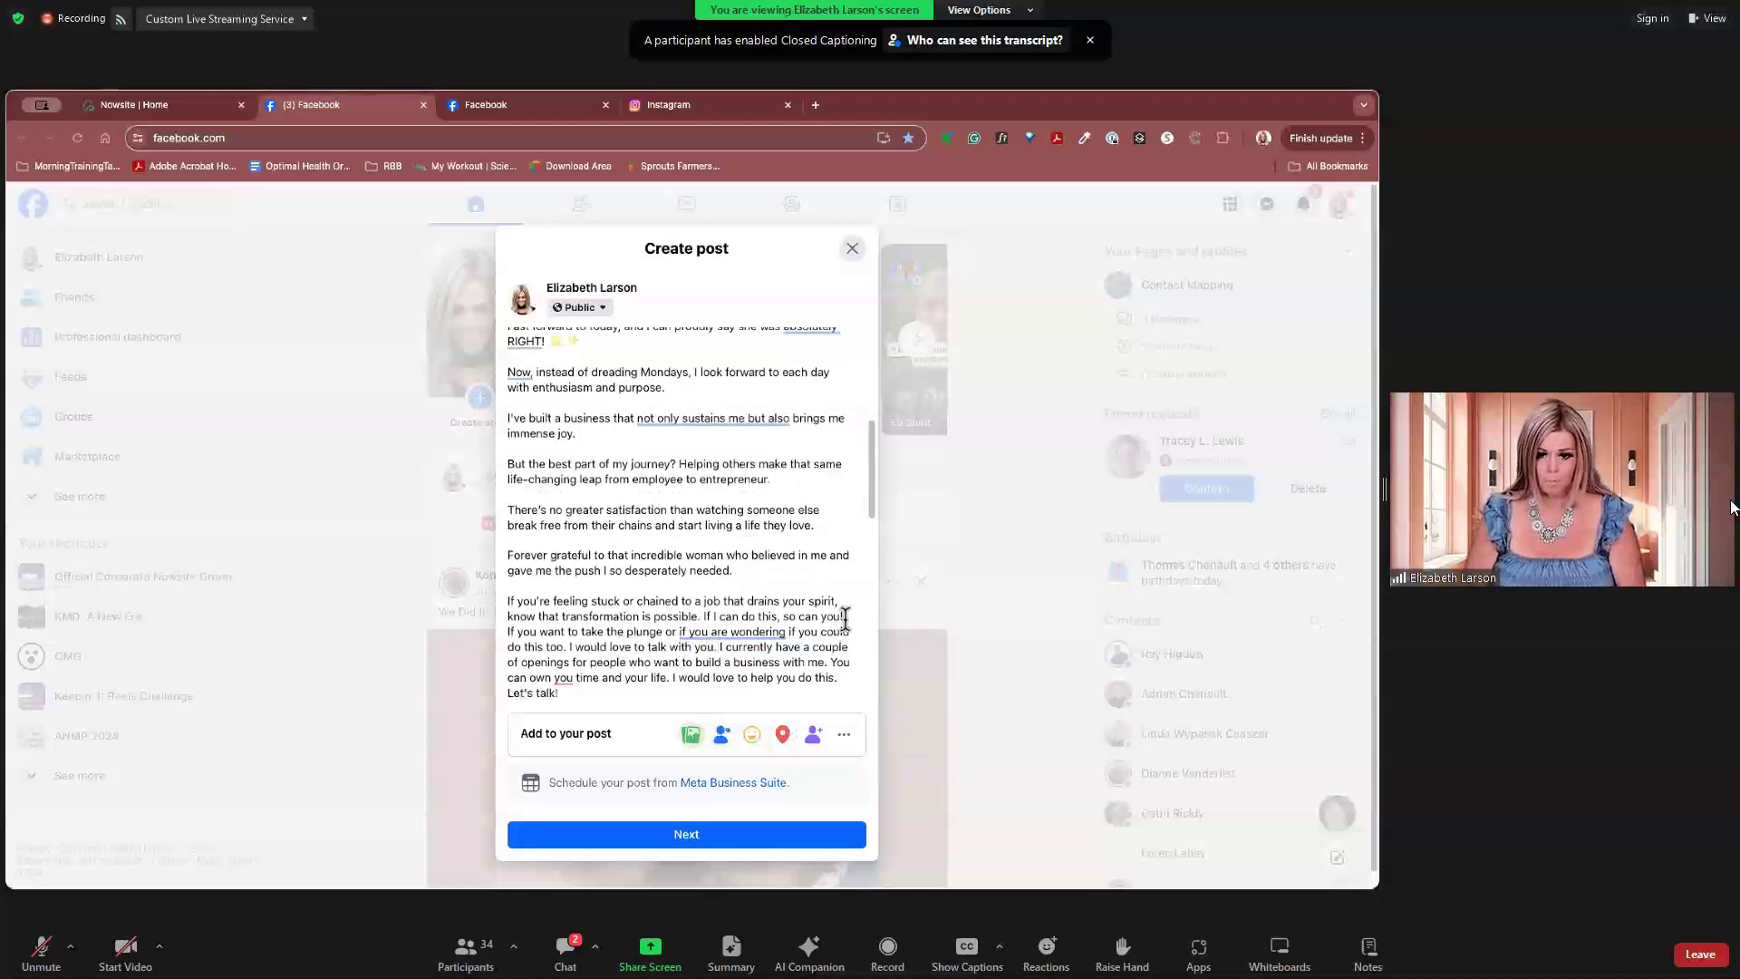
Step: Start a new paragraph at 'If you want to take the plunge' and add commas after 'plunge' and 'too'
{"action": "key", "text": "Return"}
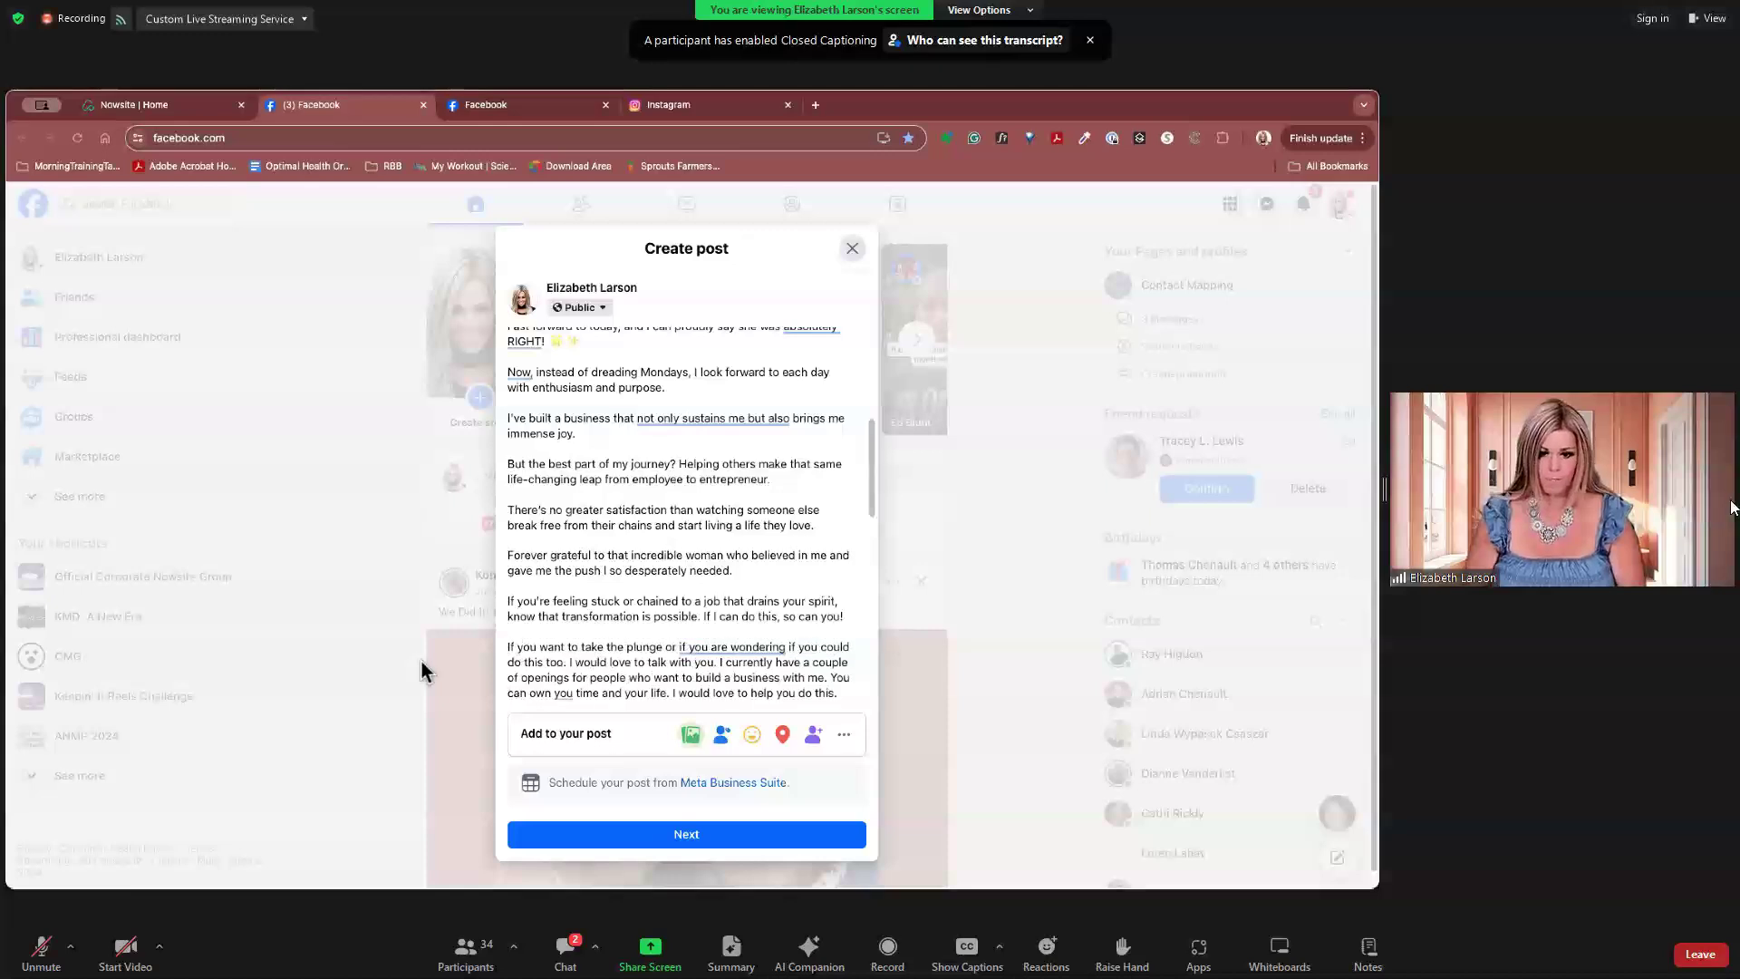
{"action": "left_click", "coordinate": [663, 647]}
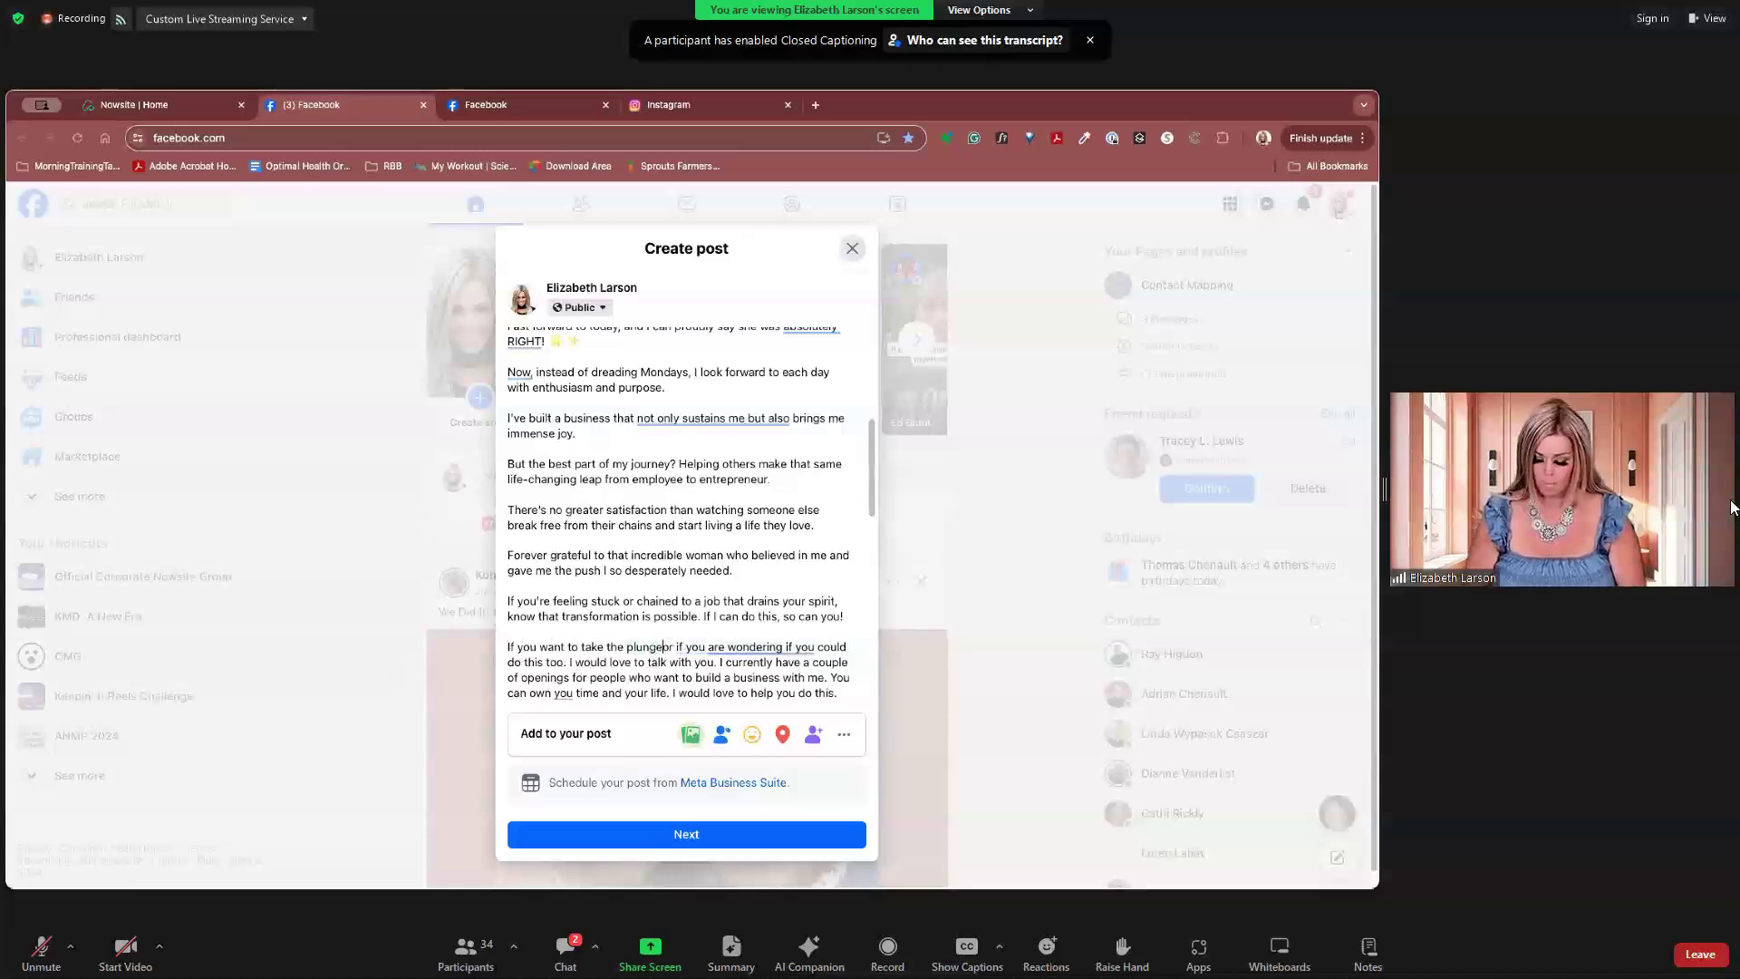
{"action": "type", "text": ","}
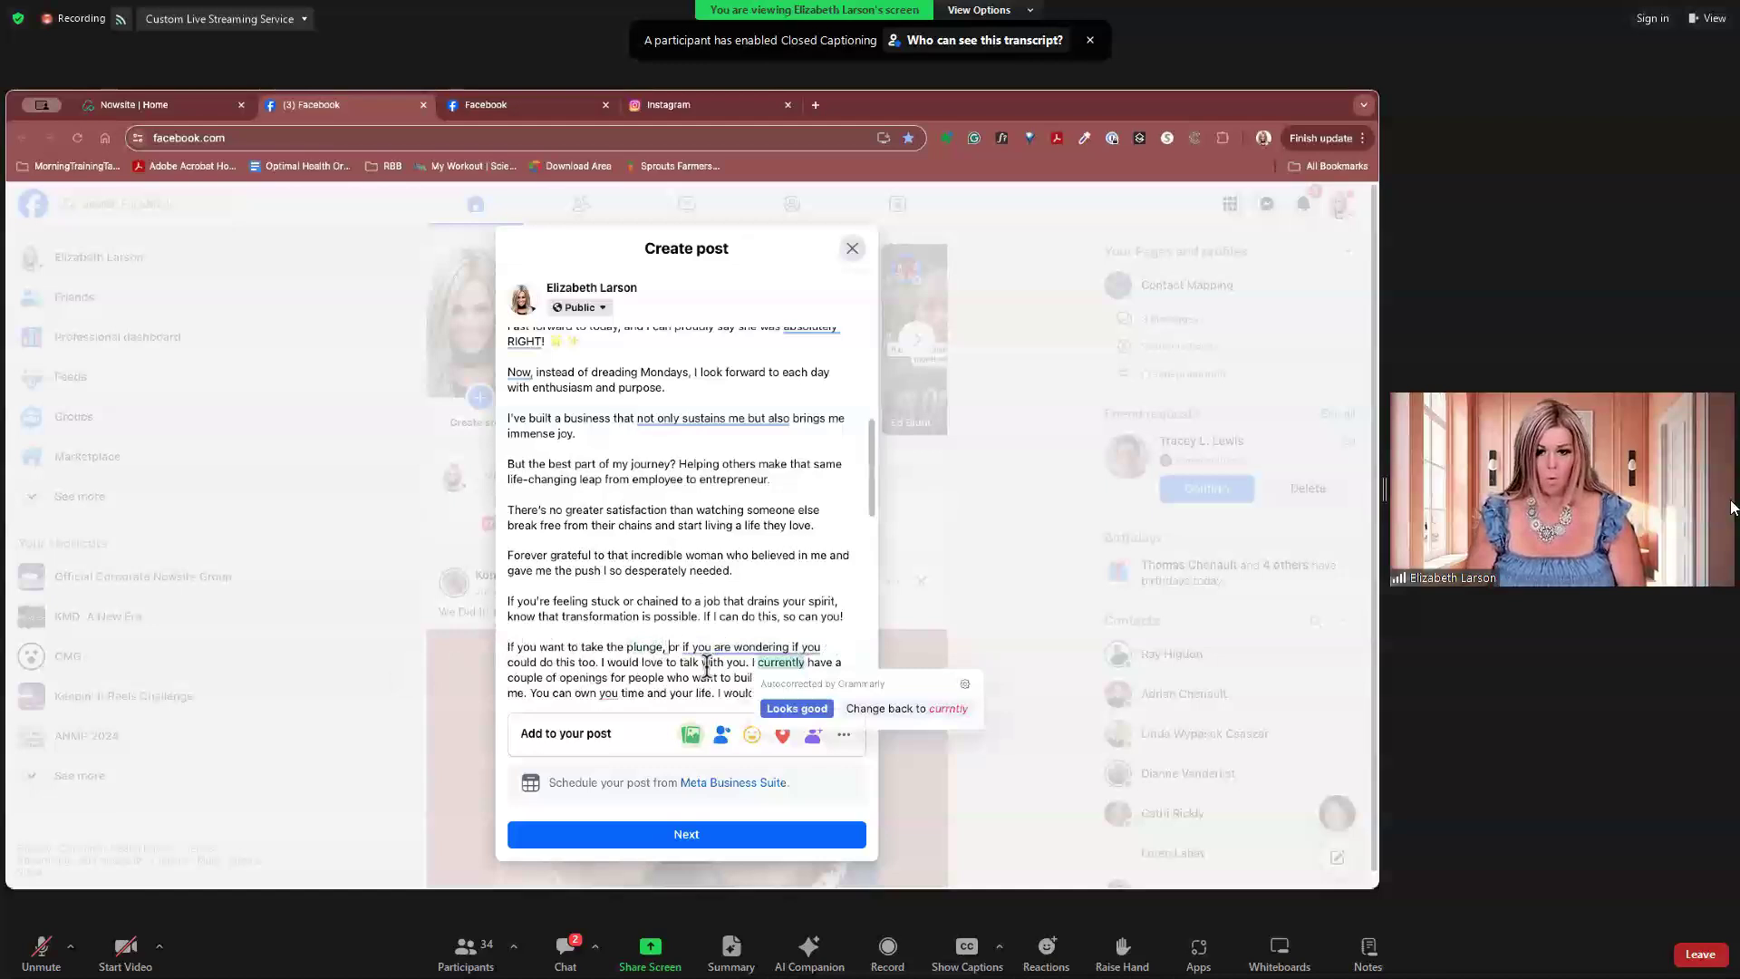
{"action": "mouse_move", "coordinate": [707, 662]}
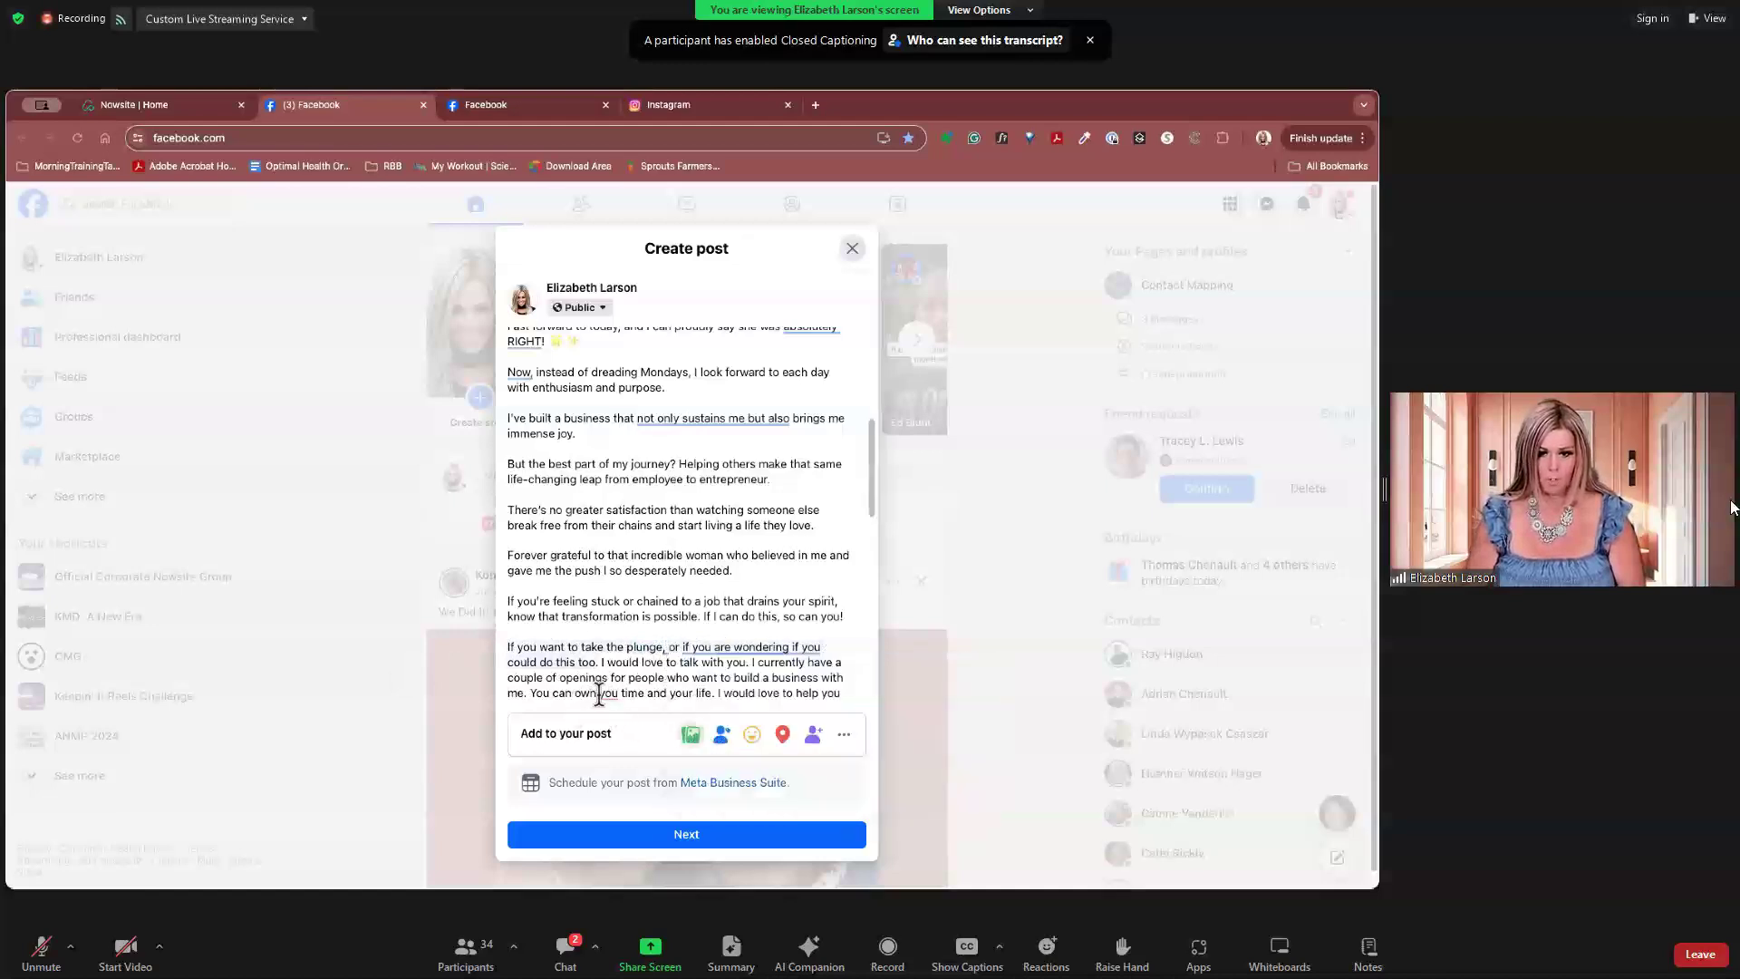
{"action": "left_click", "coordinate": [597, 663]}
{"action": "key", "text": "BackSpace"}
{"action": "type", "text": ","}
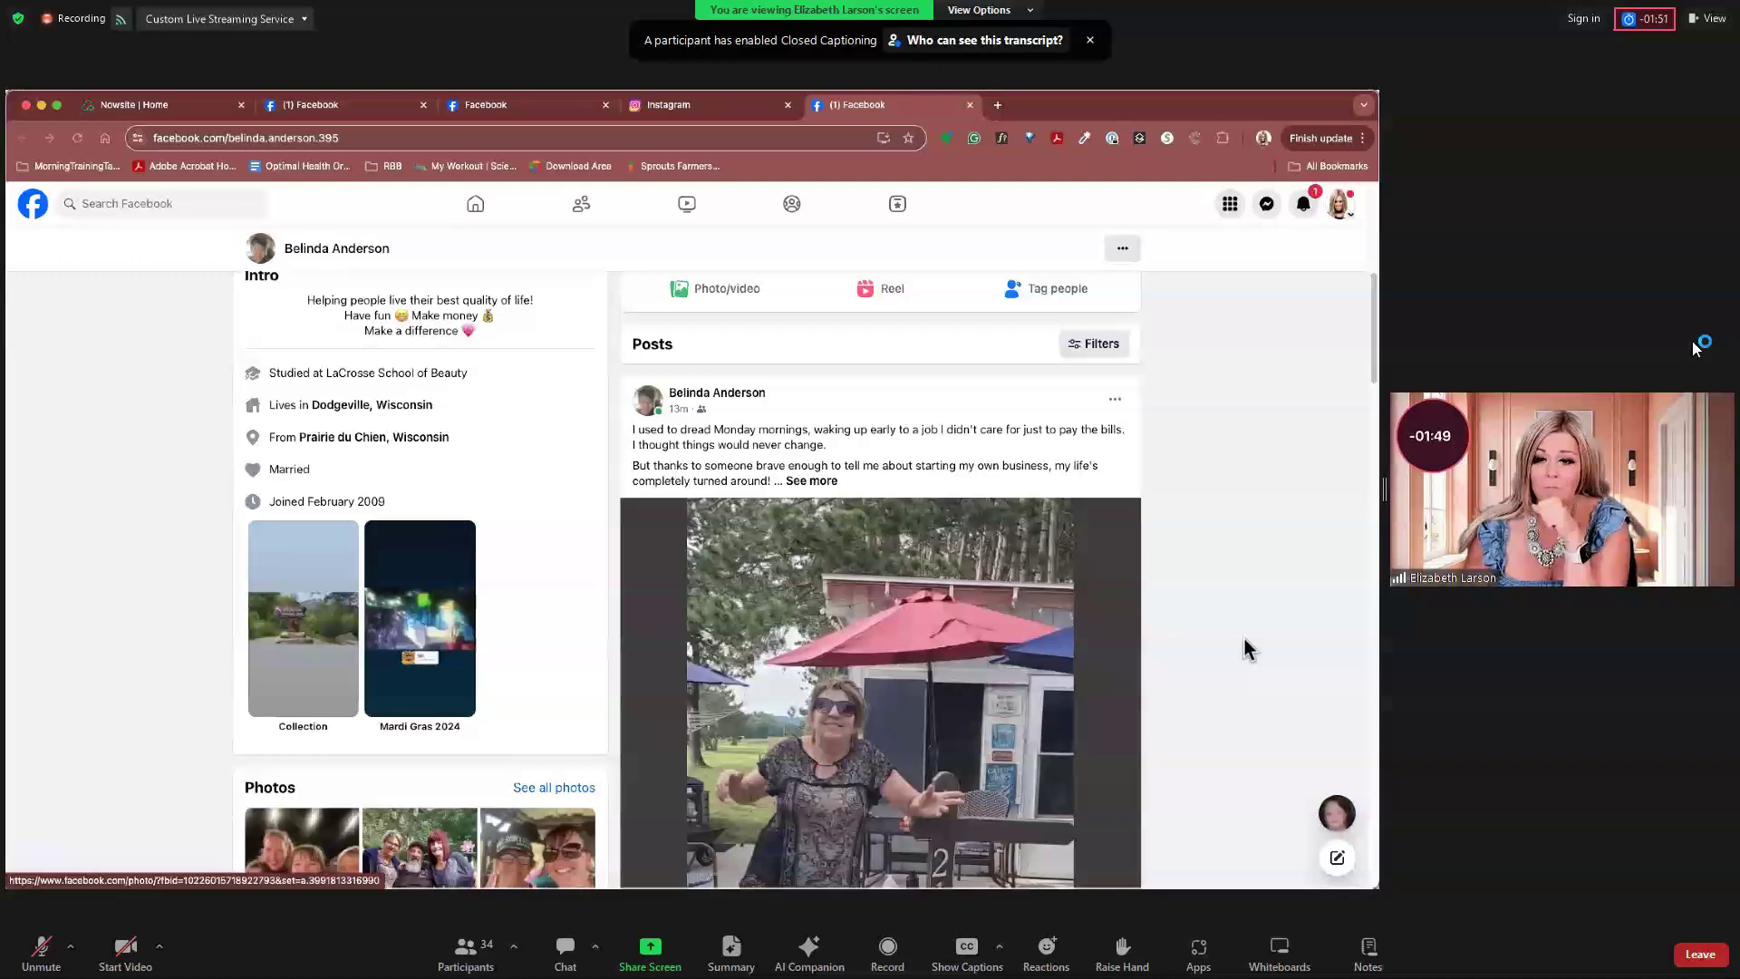
Step: Expand the member's newest post to read its full caption and #MondayMotivational hashtags
{"action": "scroll", "coordinate": [1249, 649], "scroll_direction": "down", "scroll_amount": 2}
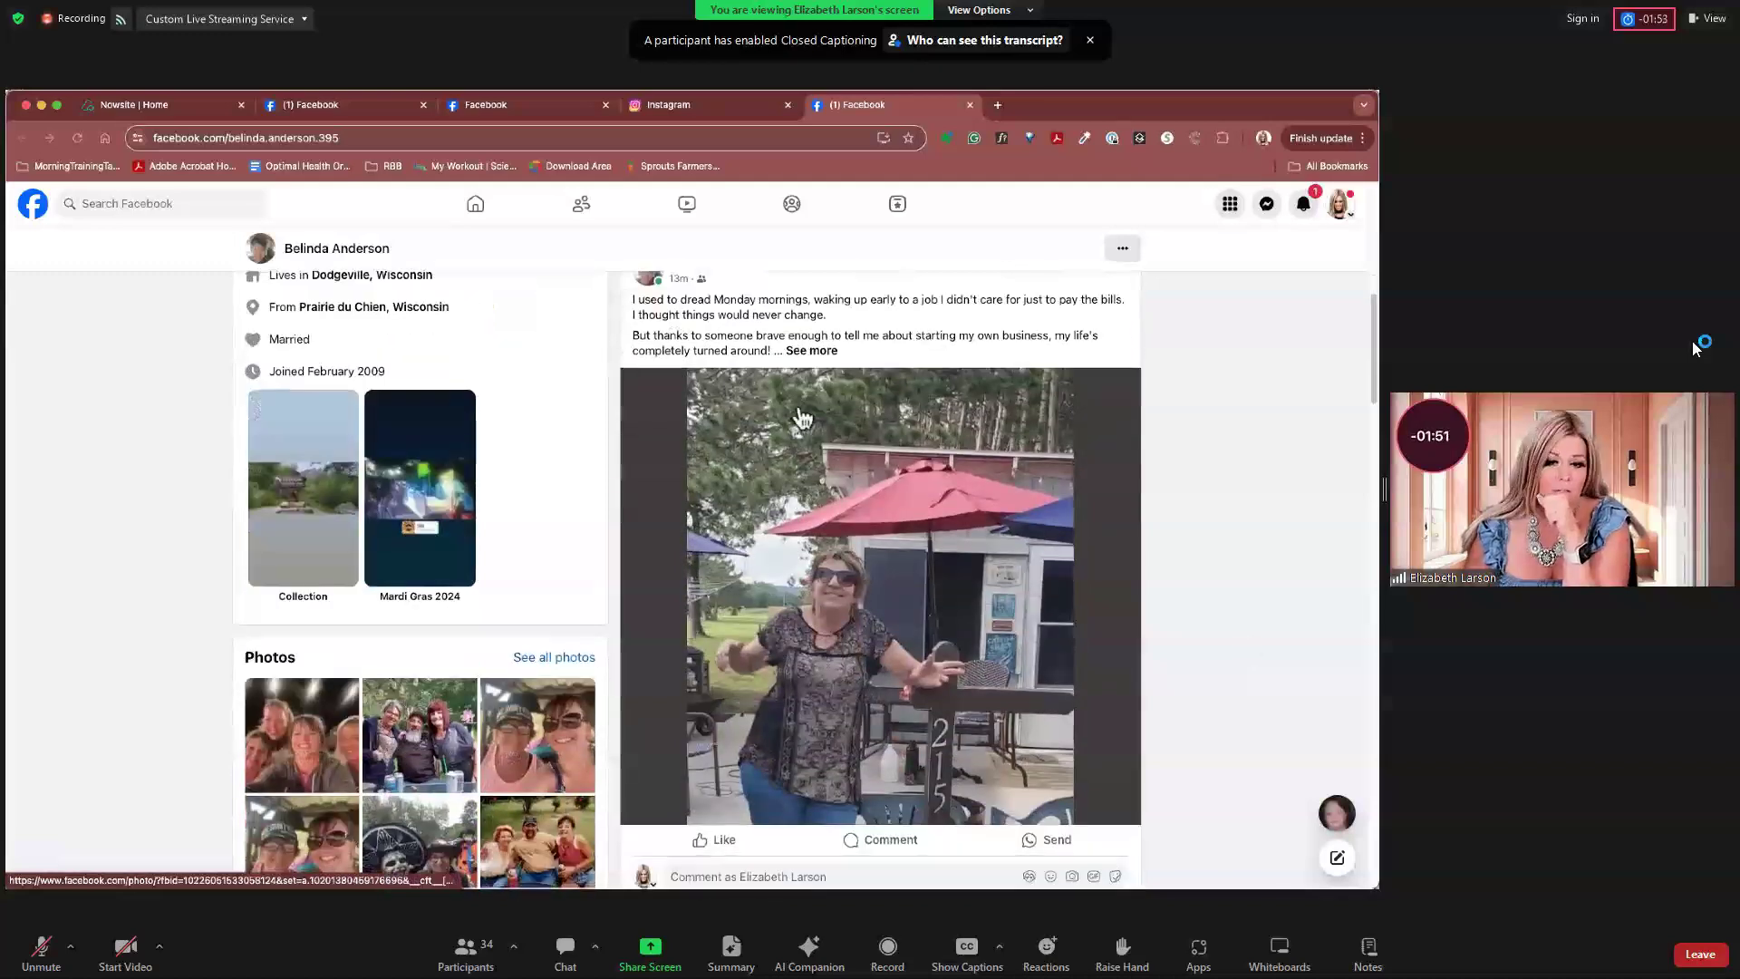
{"action": "left_click", "coordinate": [813, 352]}
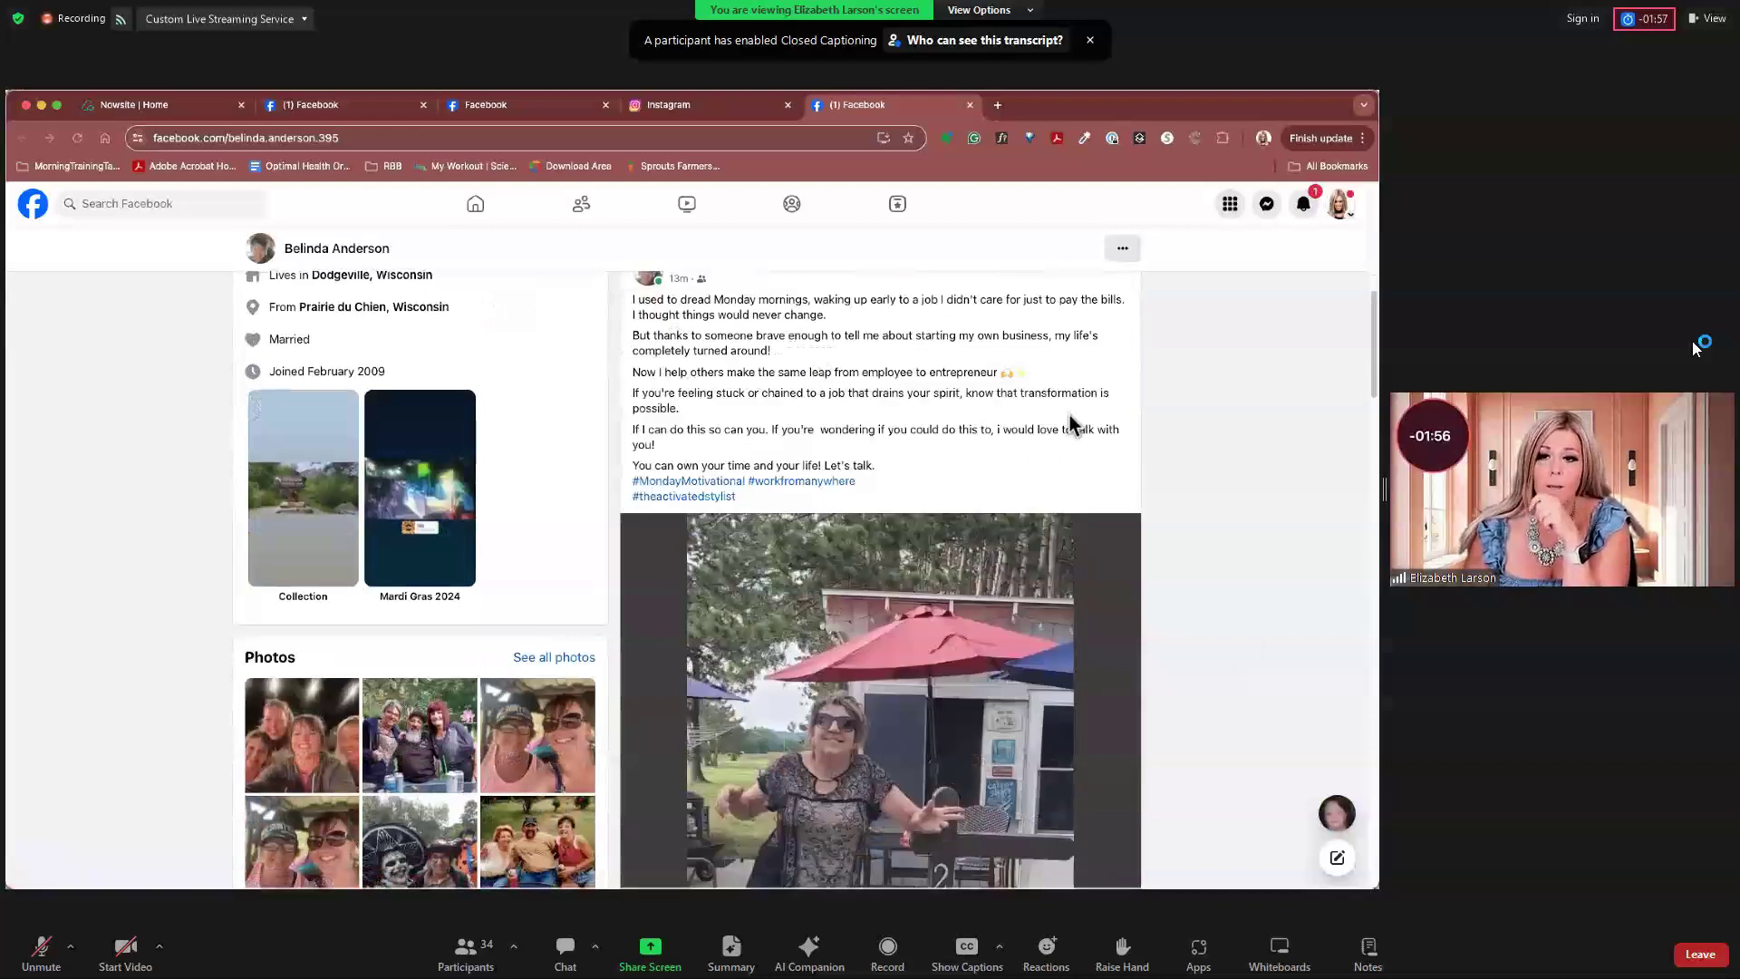